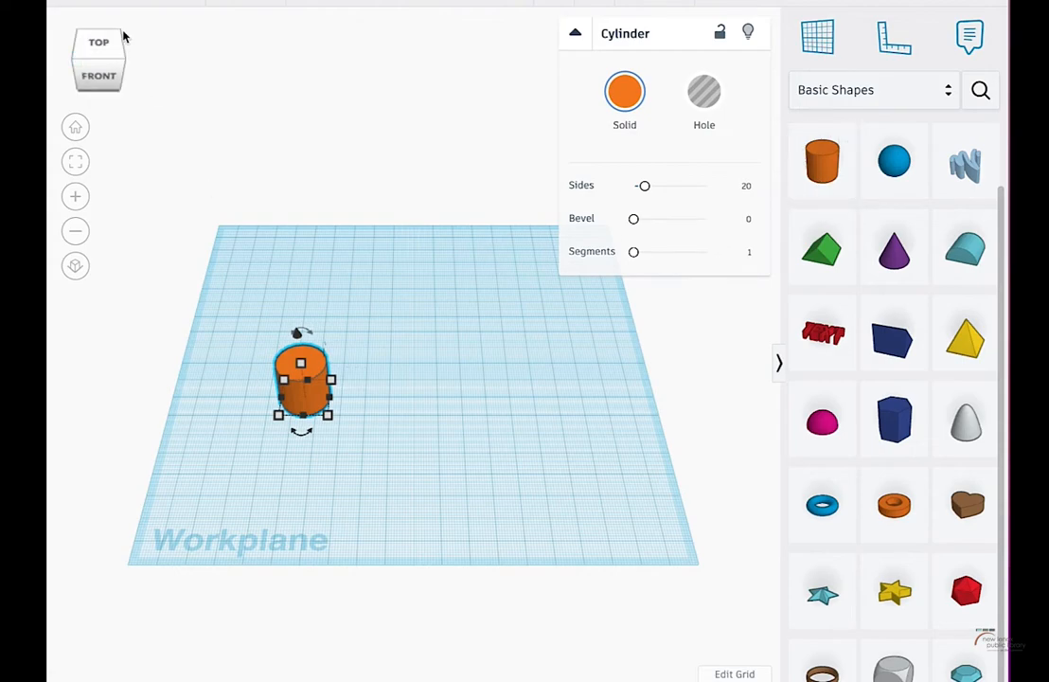
Set the cylinder's number of sides to 64 to smooth its round wall
click(80, 168)
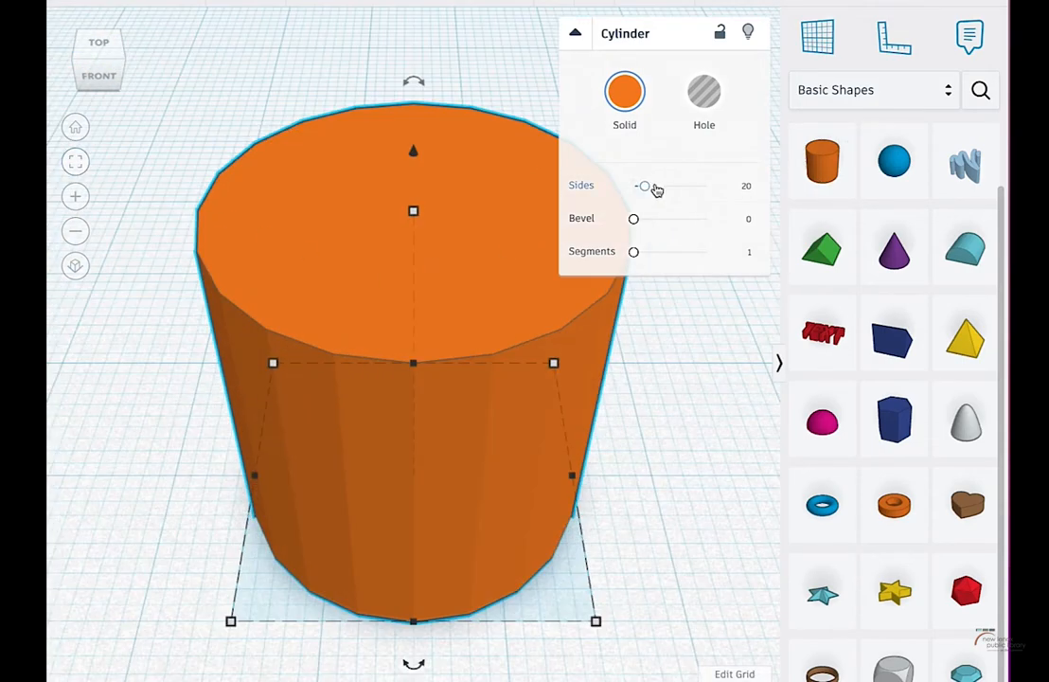
drag(646, 186, 727, 189)
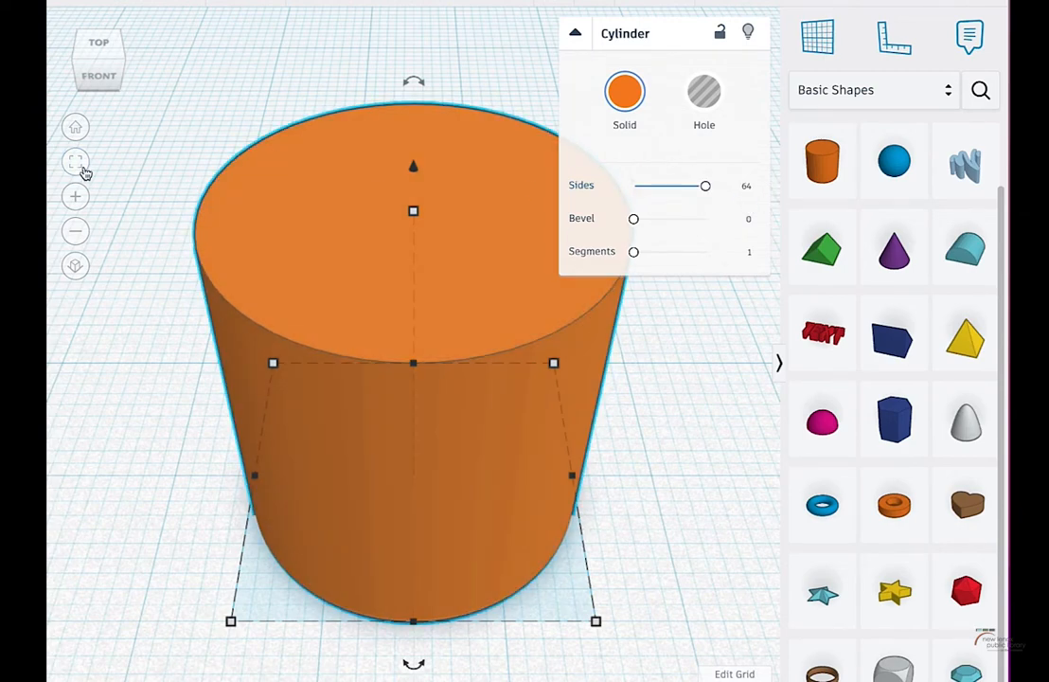
click(576, 34)
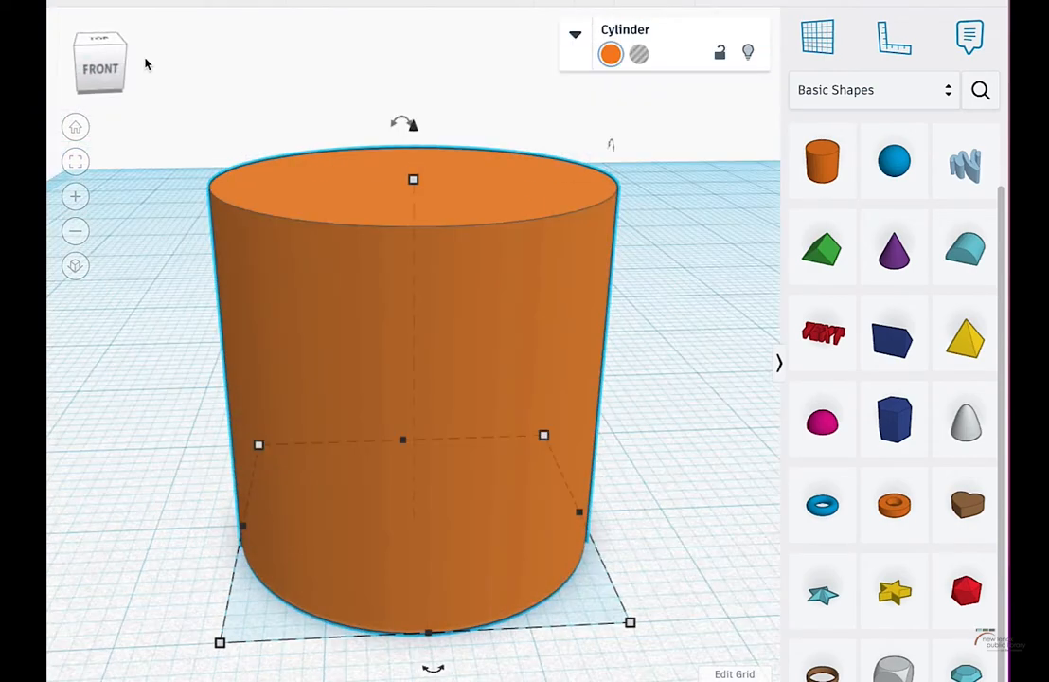
From the front view, shorten the cylinder from its underside into a thin disc and drop it onto the workplane
click(104, 68)
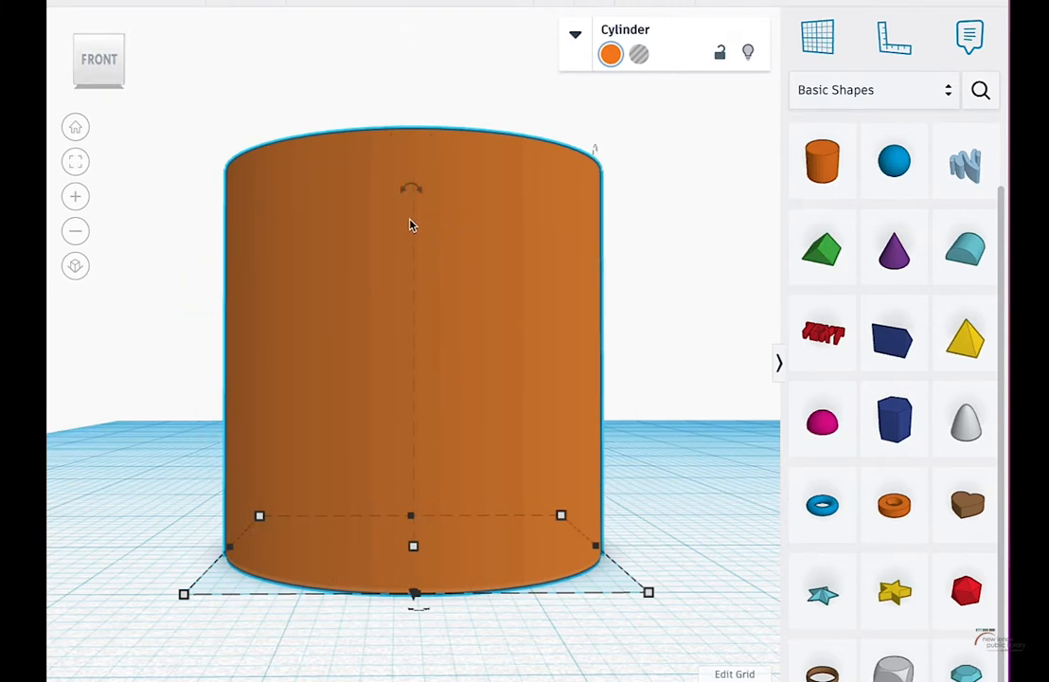
mouse_move(420, 550)
drag(416, 549, 405, 251)
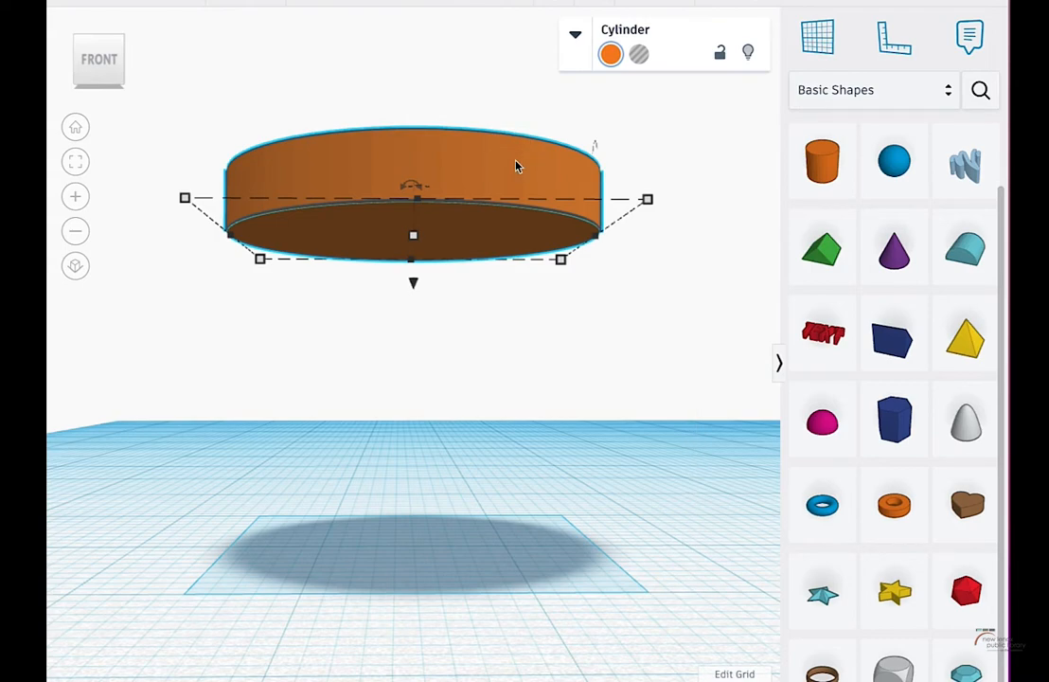
key(d)
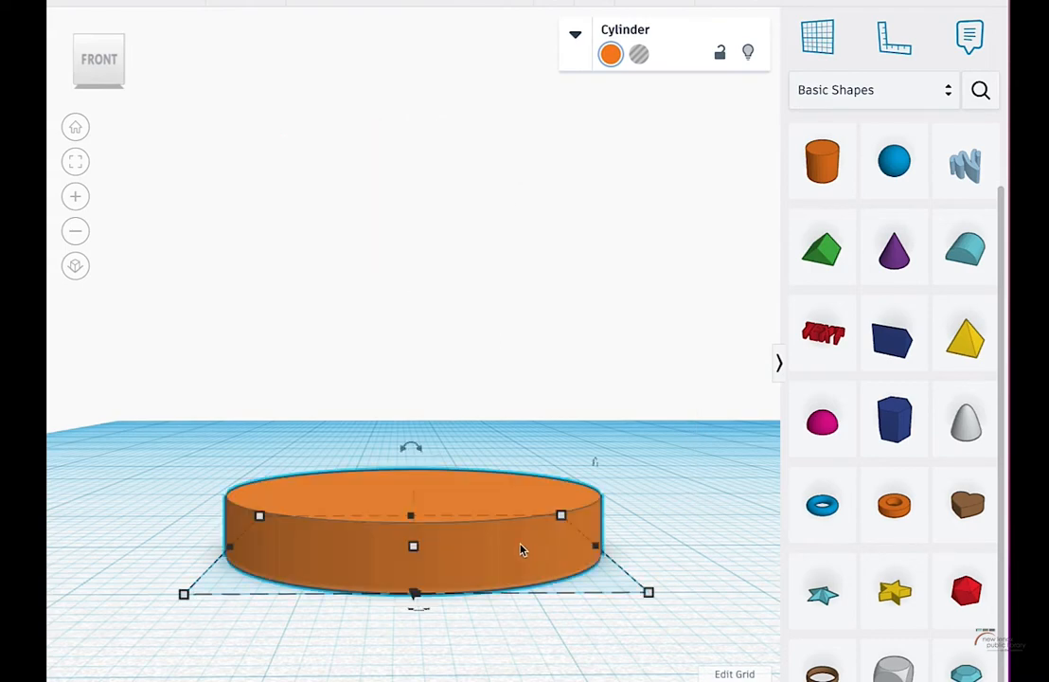
From the top view, set the disc's width to 76
right_drag(456, 566, 450, 680)
right_drag(441, 317, 444, 378)
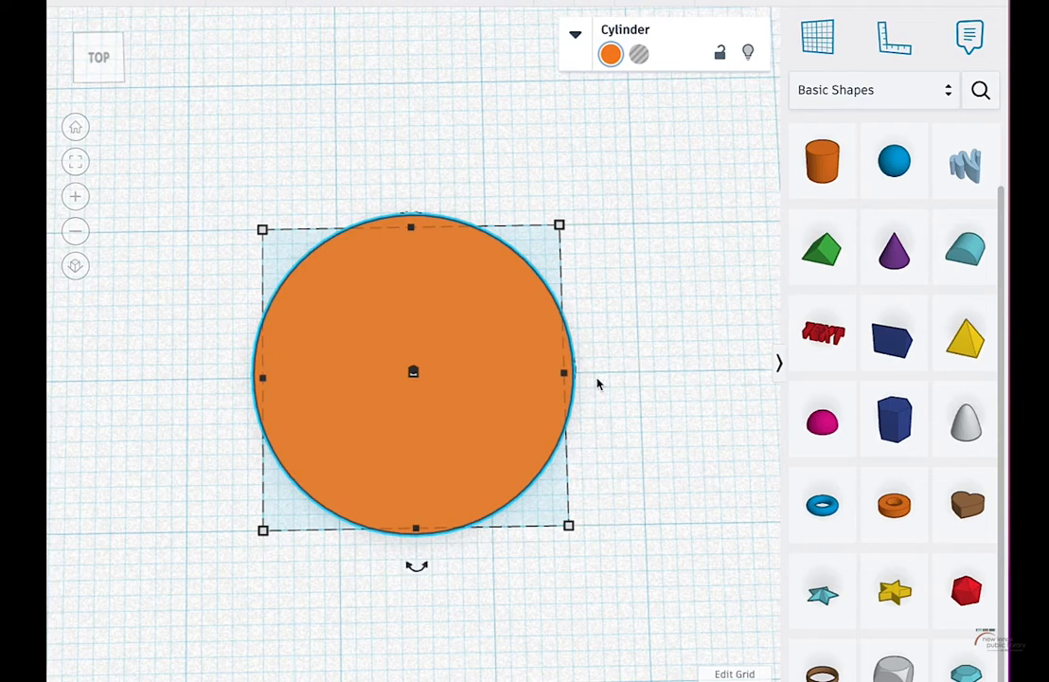
scroll(598, 384, up, 2)
click(405, 98)
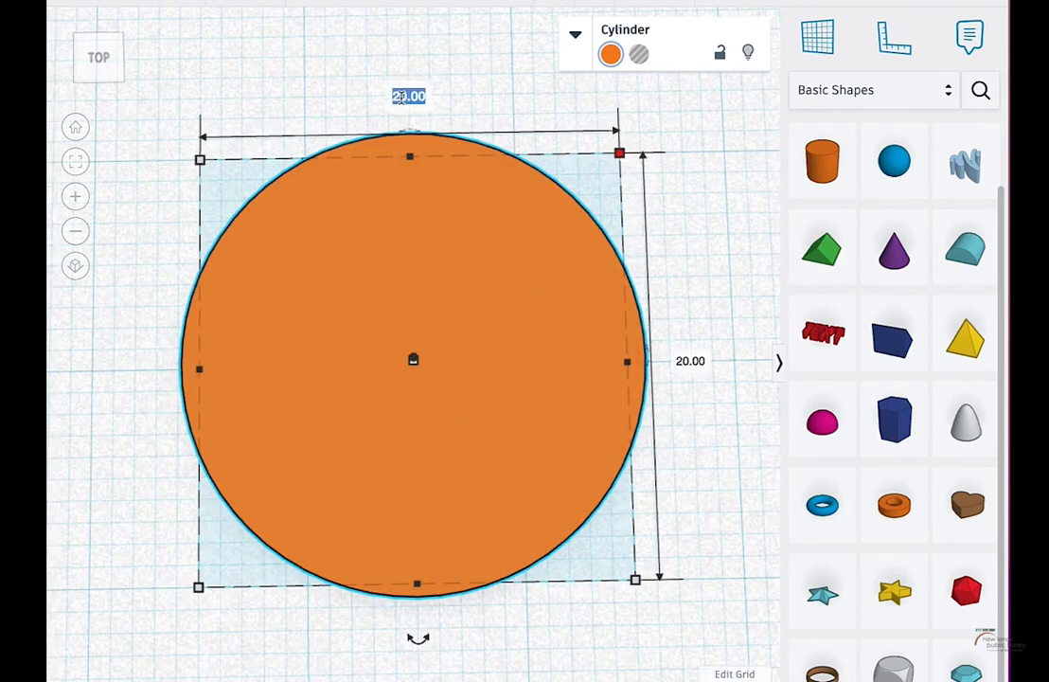
text(76)
key(Tab)
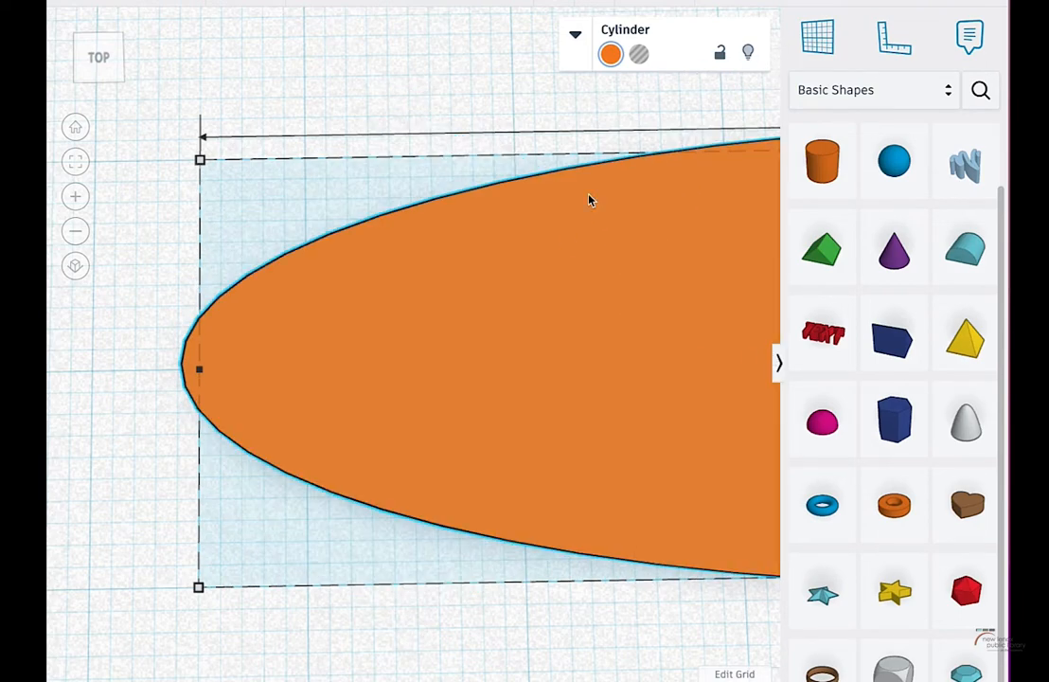
Set the disc's depth to 76 so that it matches the width
click(76, 163)
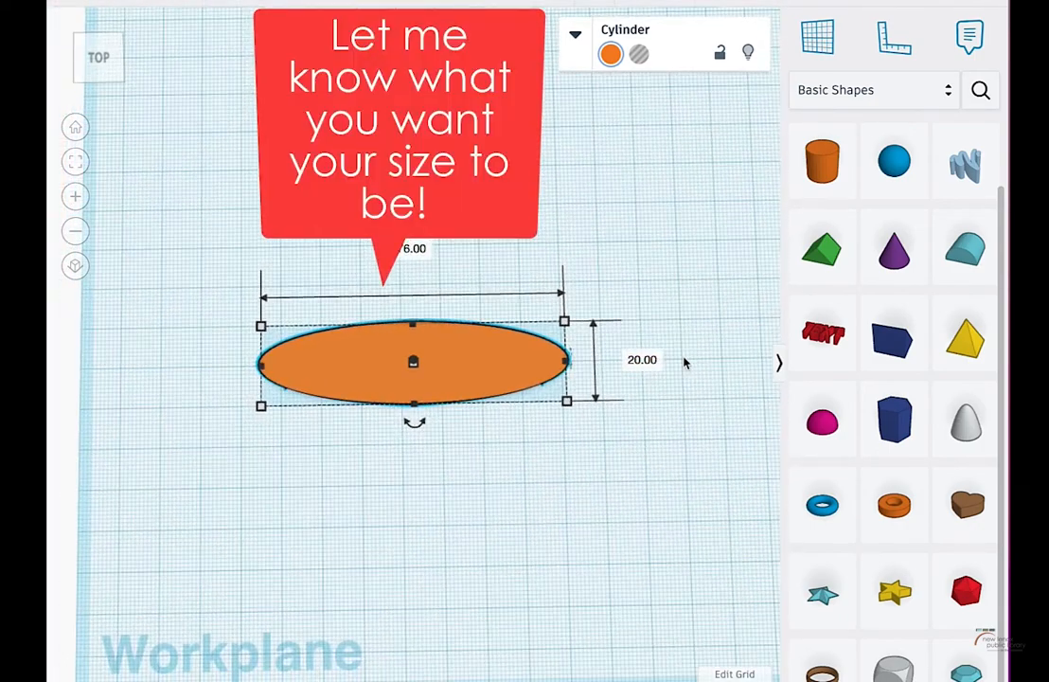
click(648, 363)
scroll(639, 366, down, 3)
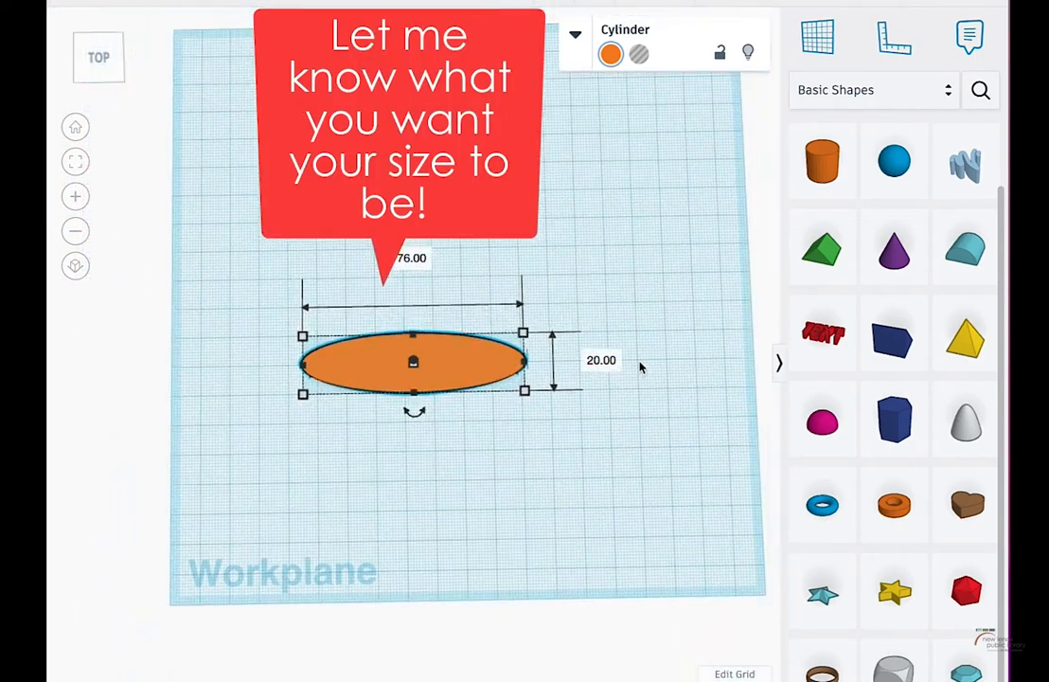
scroll(639, 365, up, 4)
click(666, 361)
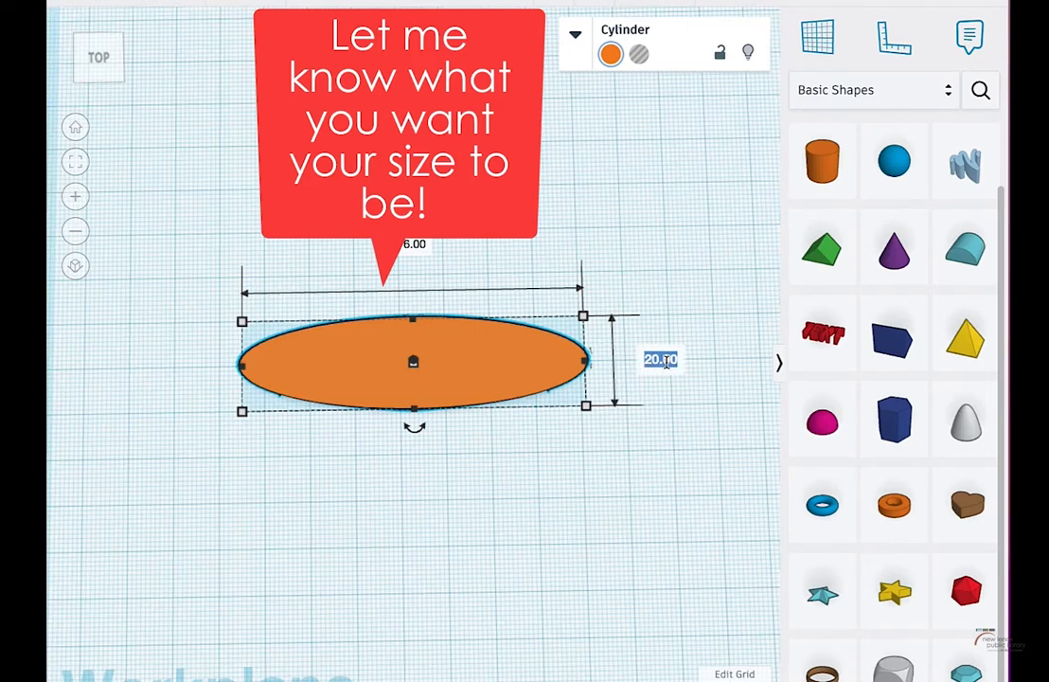
text(76)
key(Return)
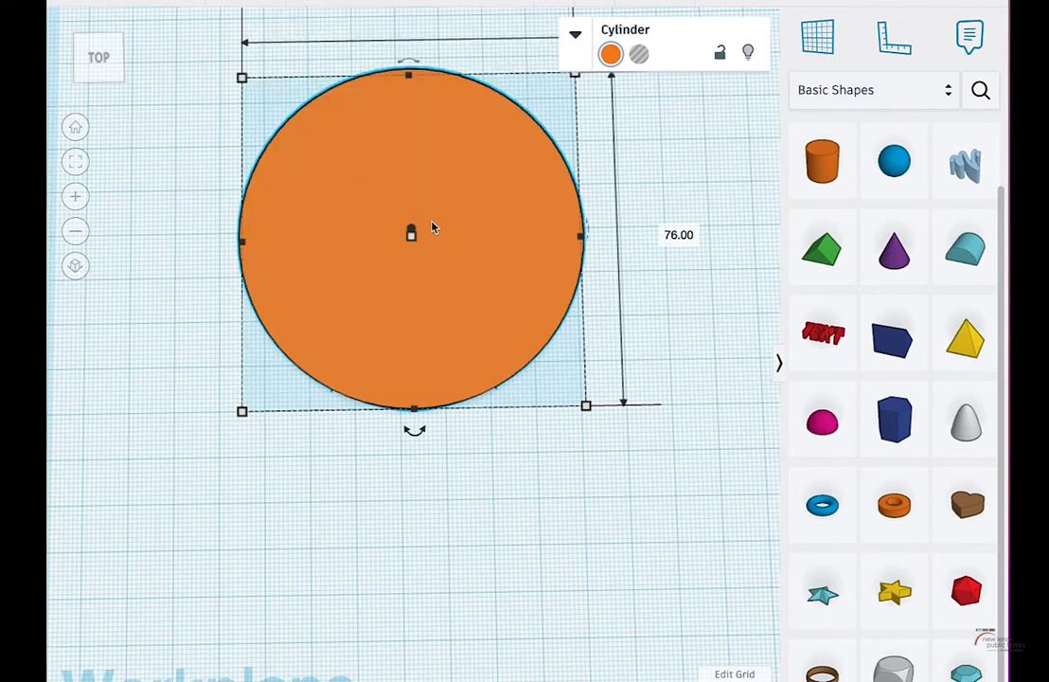
Add a tube overlapping the disc's back edge as a hanging loop and lower its height to 3
scroll(440, 138, up, 1)
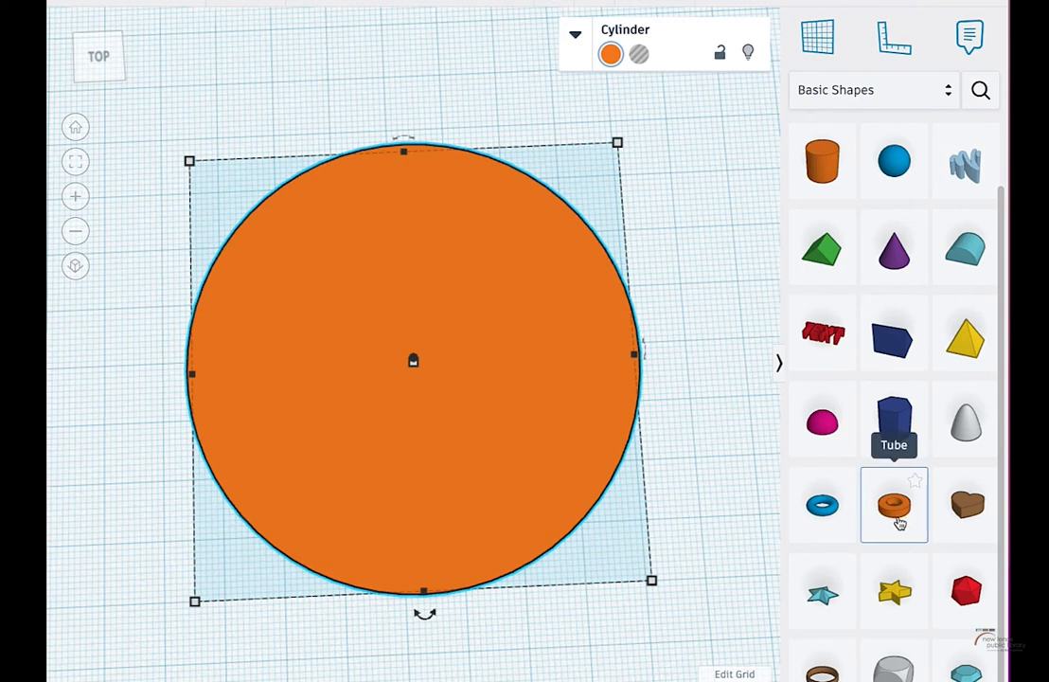
drag(902, 508, 395, 165)
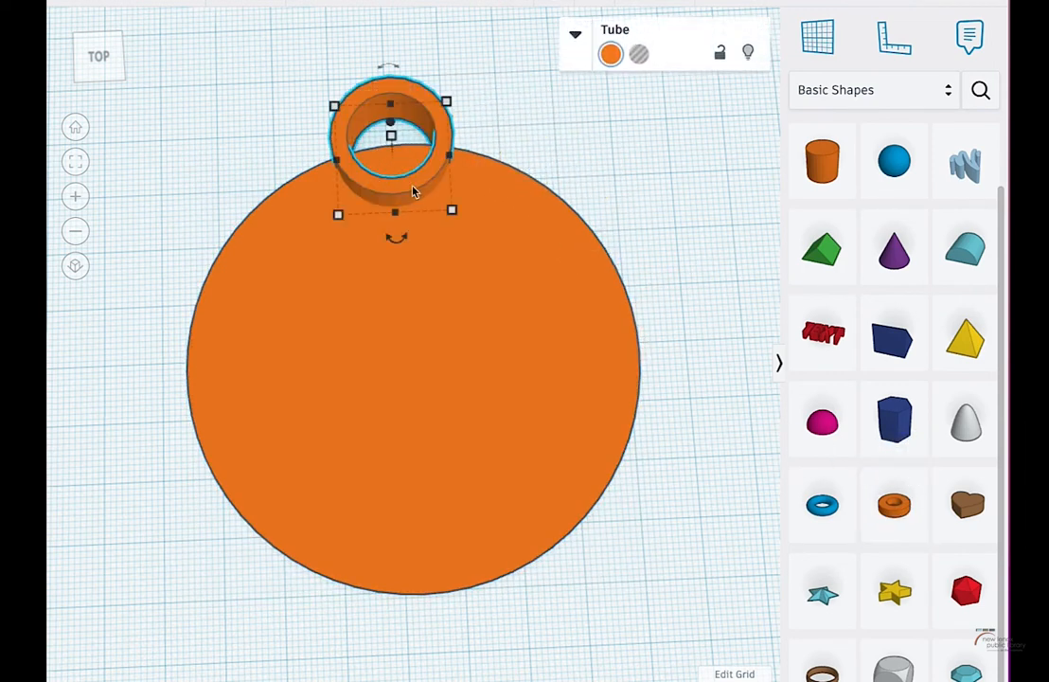
right_drag(413, 168, 458, 86)
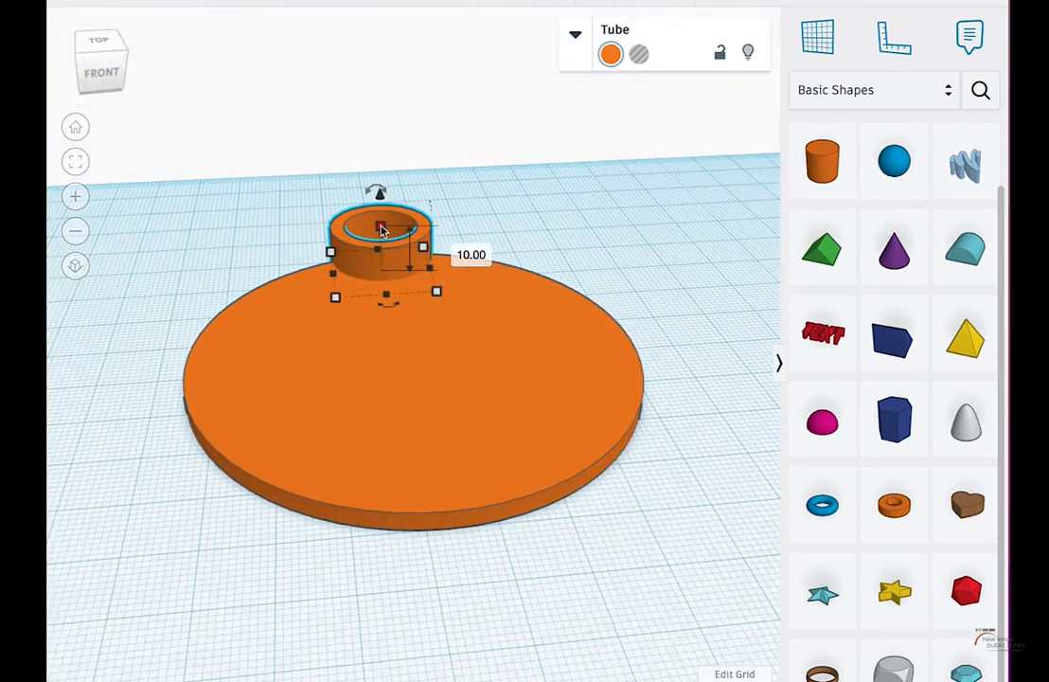
click(546, 389)
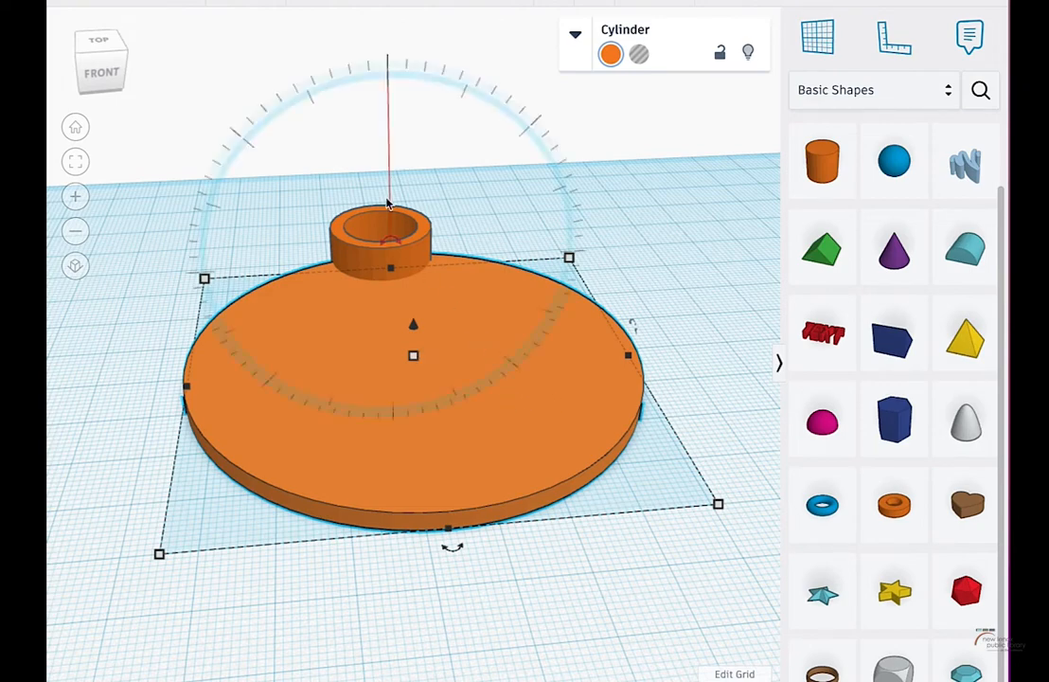
click(422, 237)
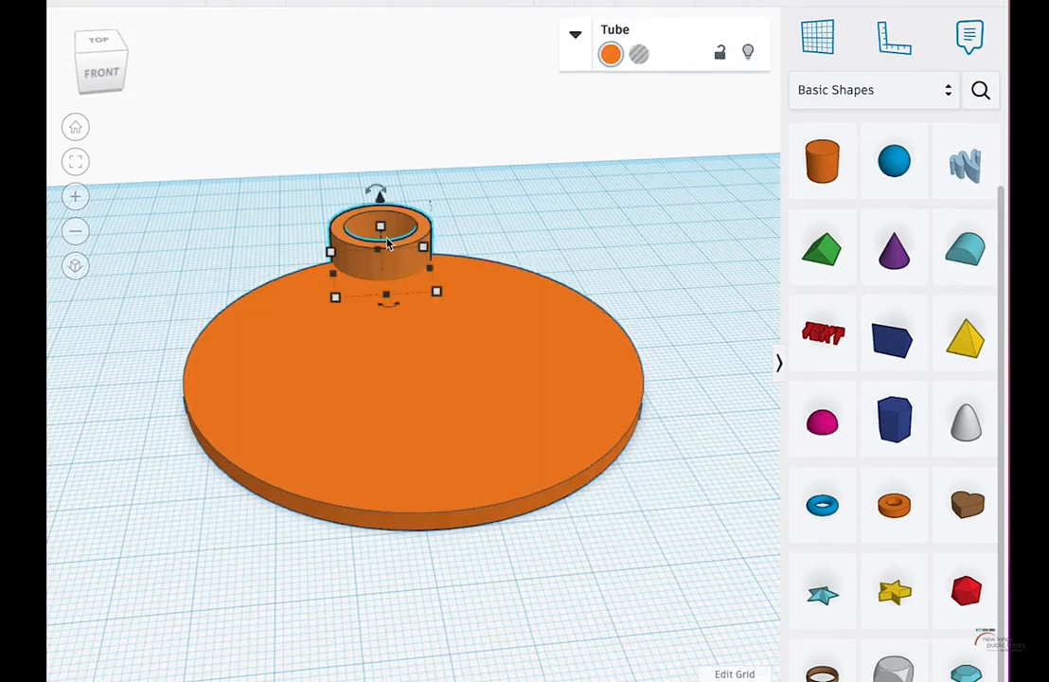
drag(379, 224, 384, 264)
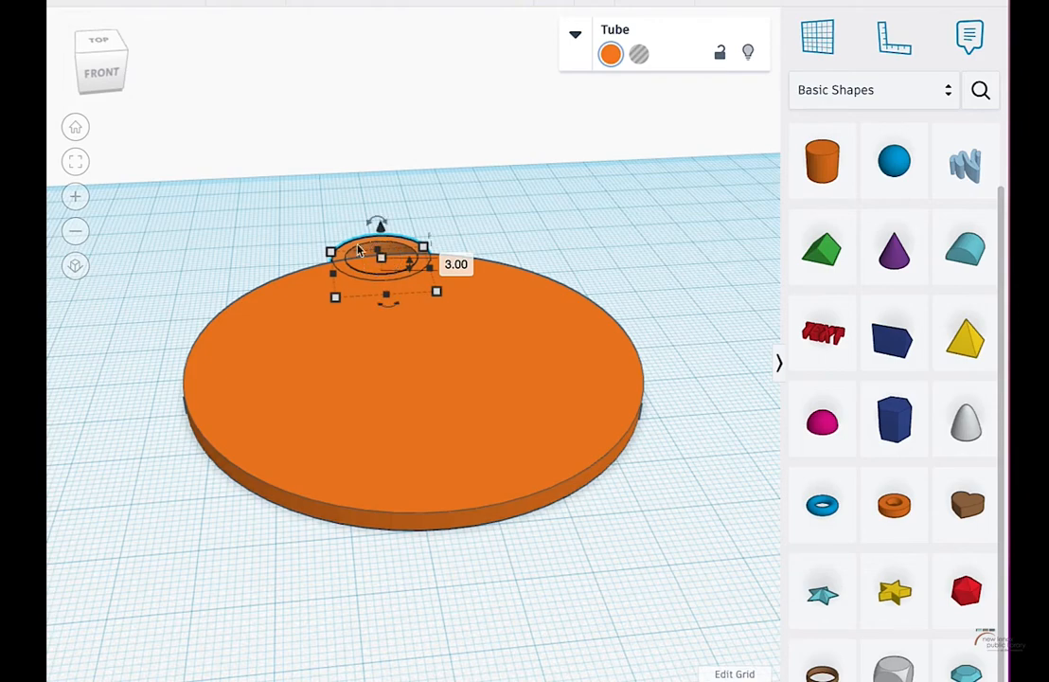
Set the tube's wall thickness to 4
right_drag(464, 232, 442, 332)
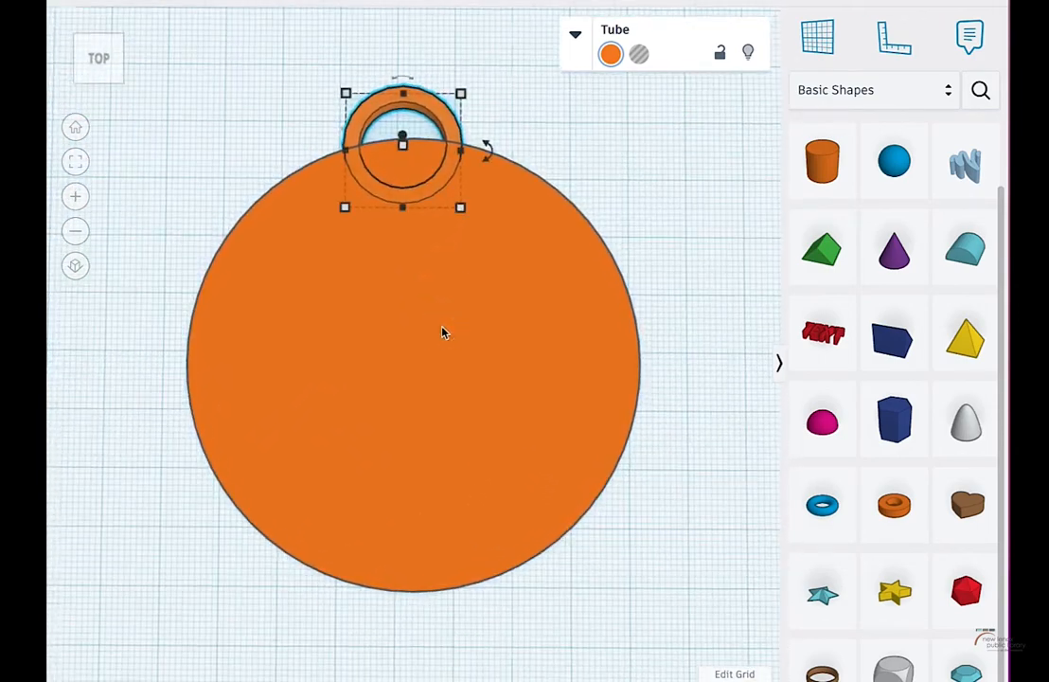
click(572, 44)
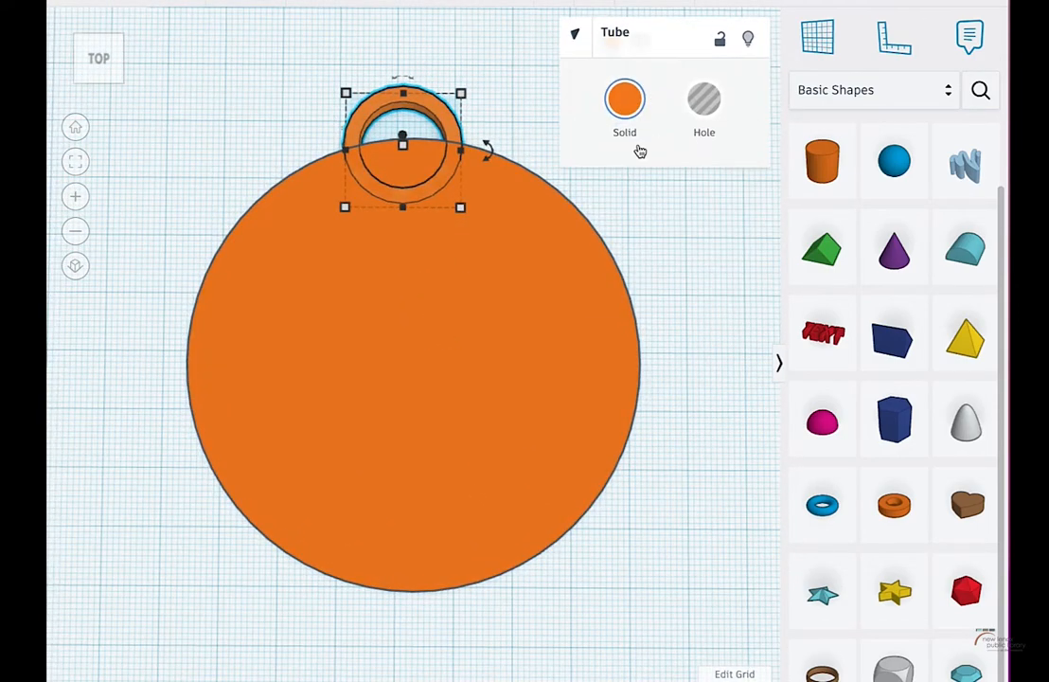
drag(640, 226, 644, 232)
click(742, 226)
text(4)
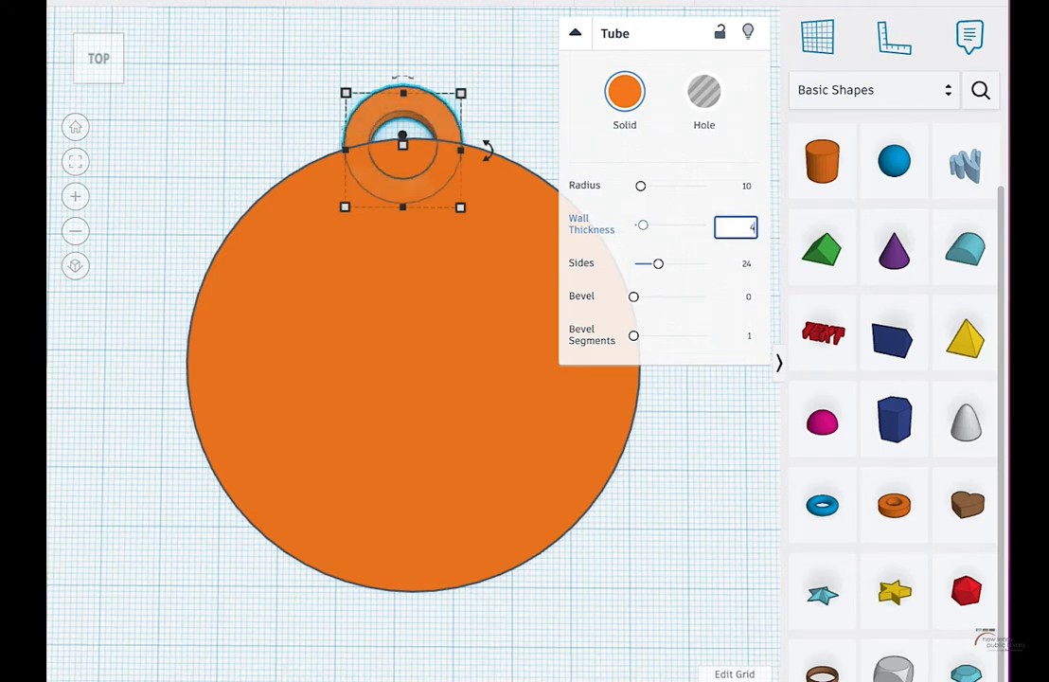
key(Return)
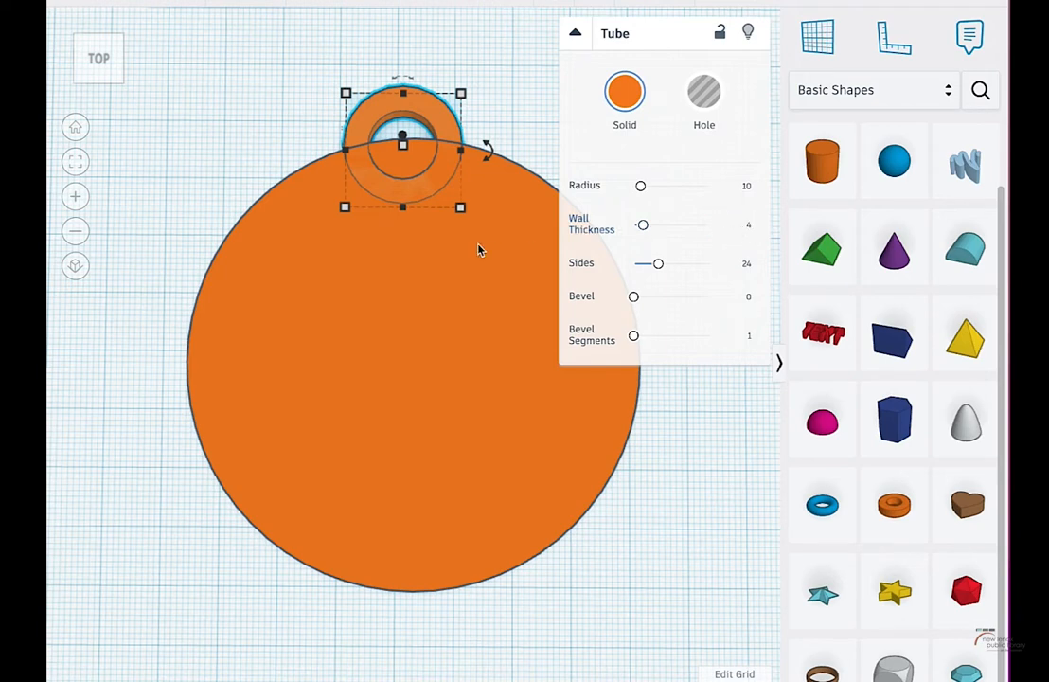
click(576, 36)
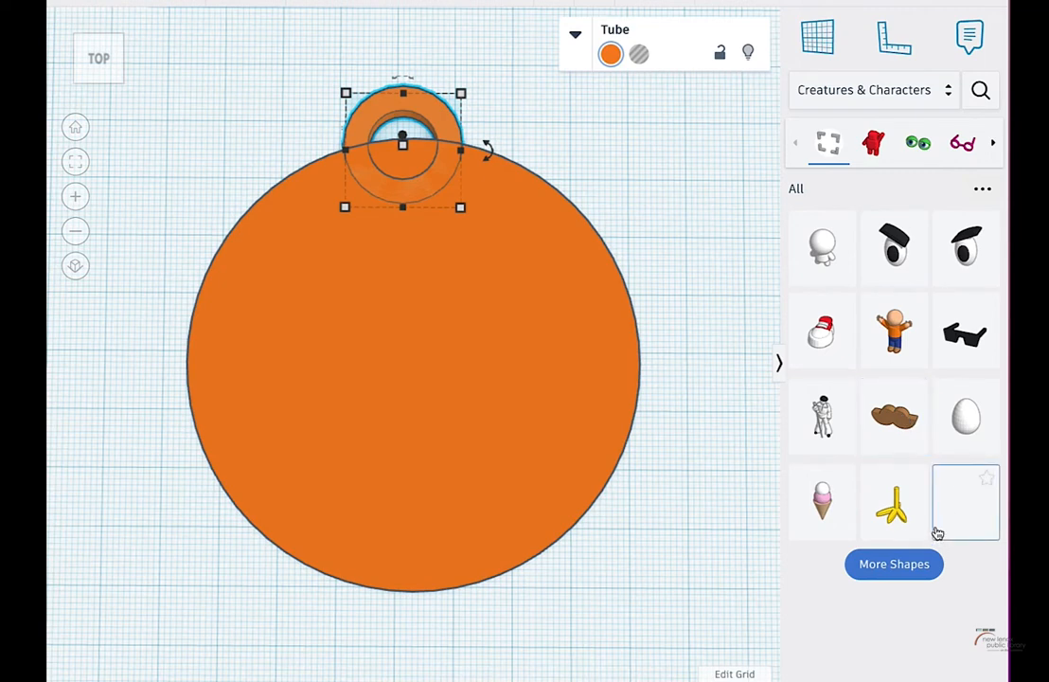
Browse all the shapes in the Creatures & Characters collection for a decoration to put on the disc
click(917, 566)
scroll(911, 458, down, 3)
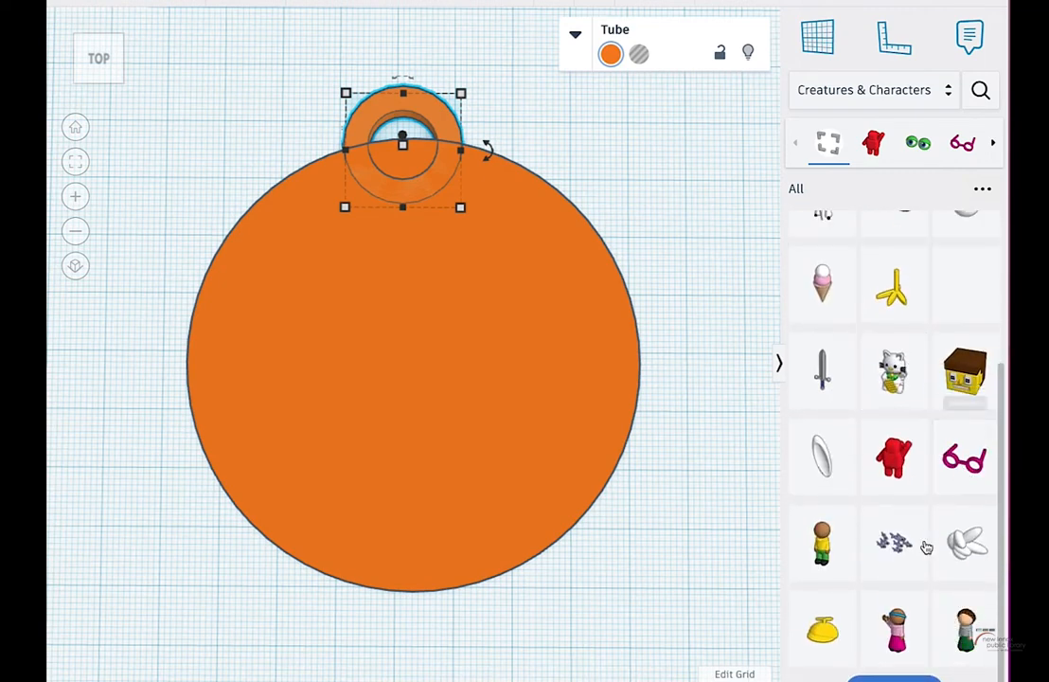
scroll(876, 644, down, 3)
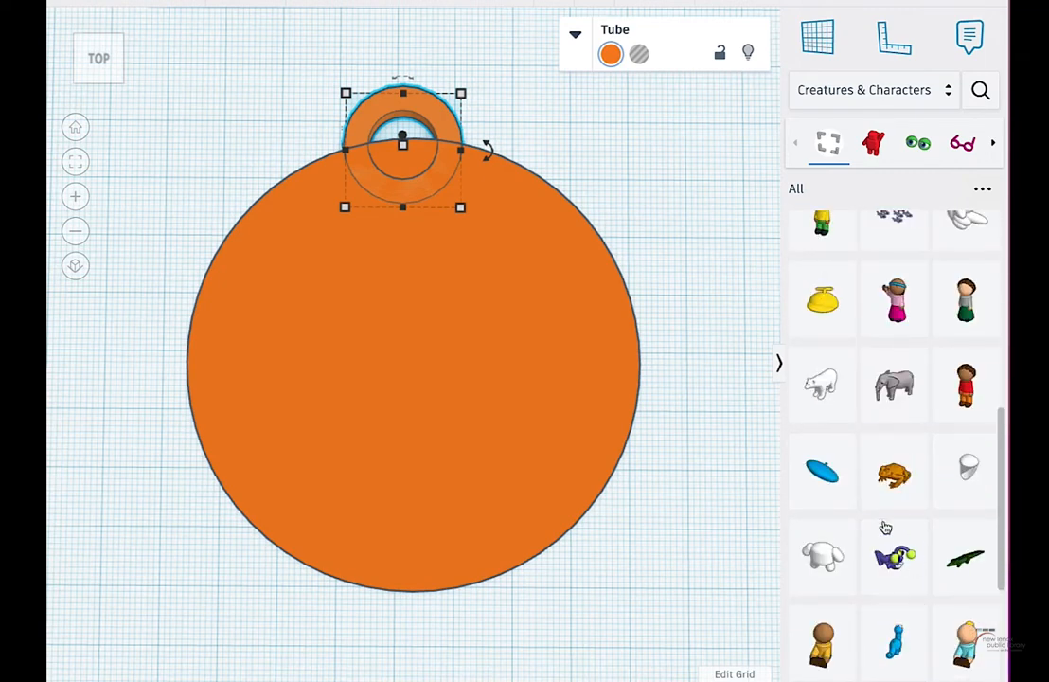
scroll(885, 524, down, 4)
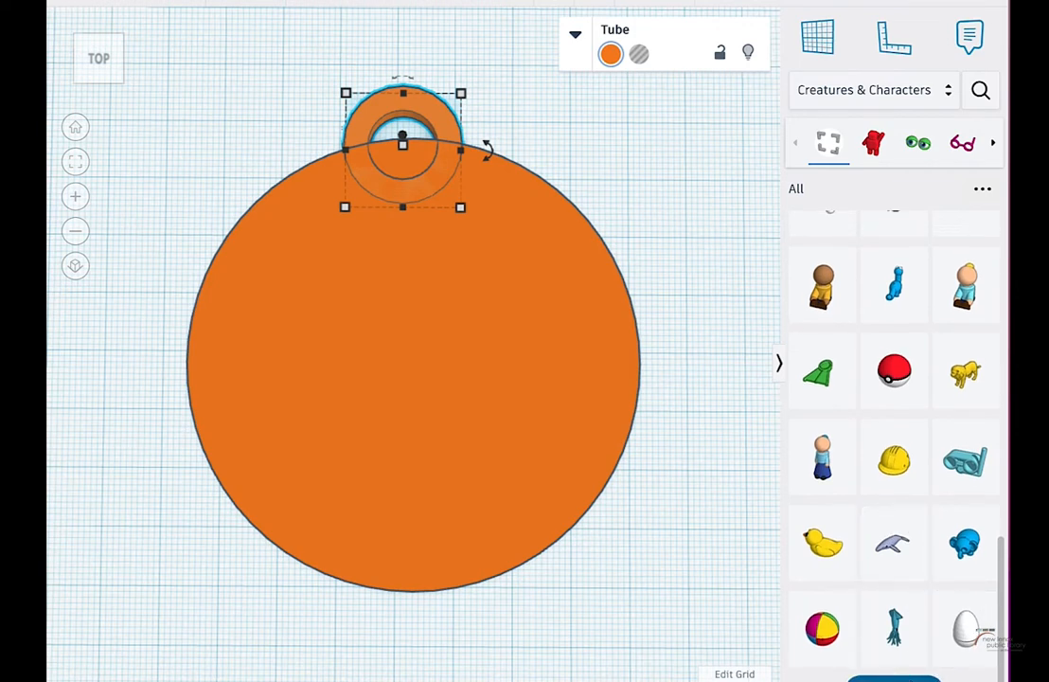
scroll(895, 568, down, 4)
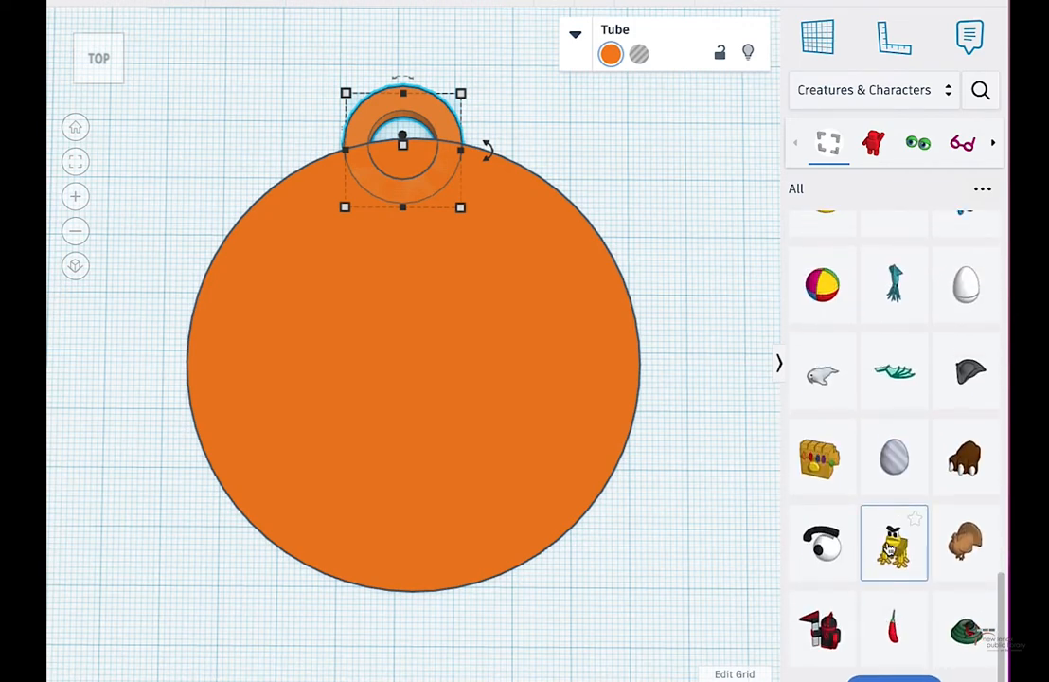
click(904, 676)
scroll(916, 554, down, 4)
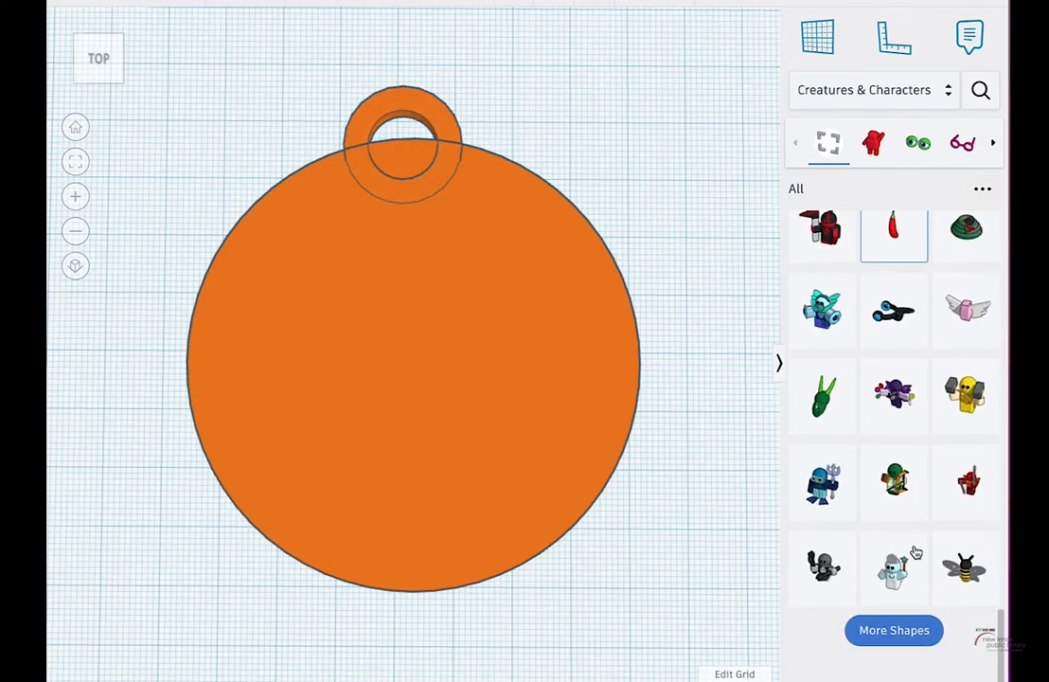
Browse the Accessories and Faces shapes within the Creatures & Characters collection
click(907, 104)
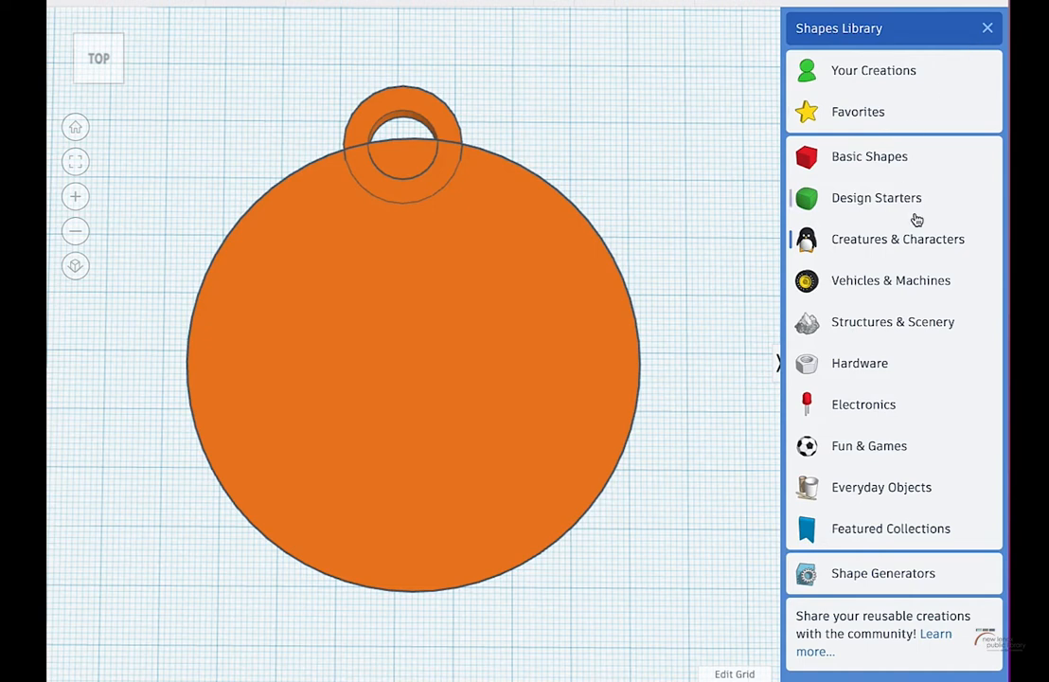
click(902, 241)
click(962, 143)
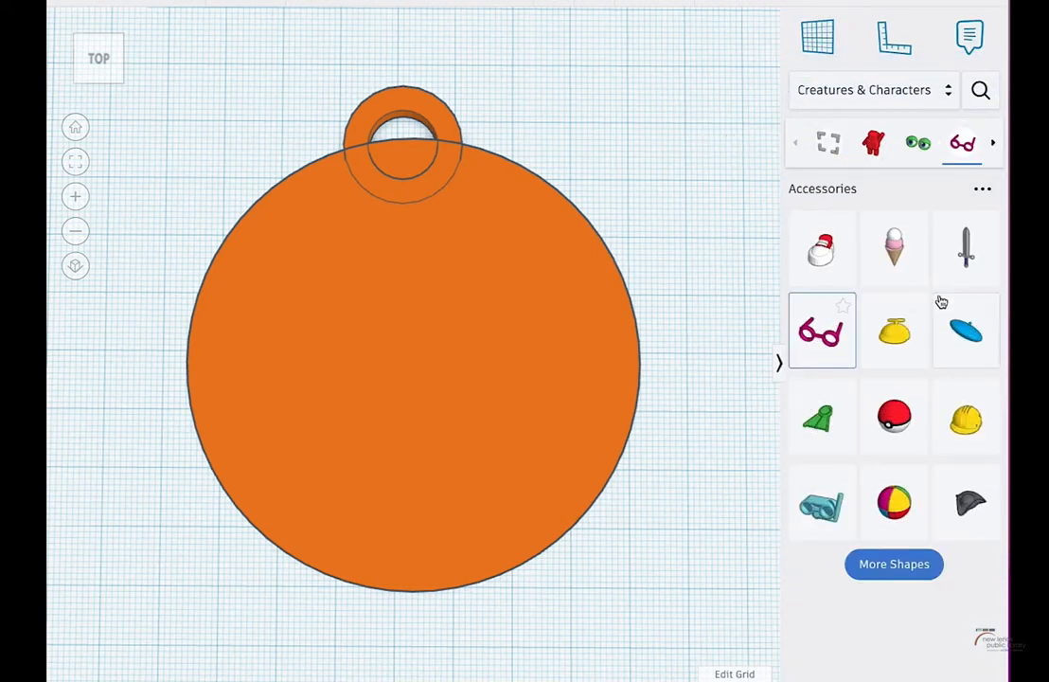
click(924, 571)
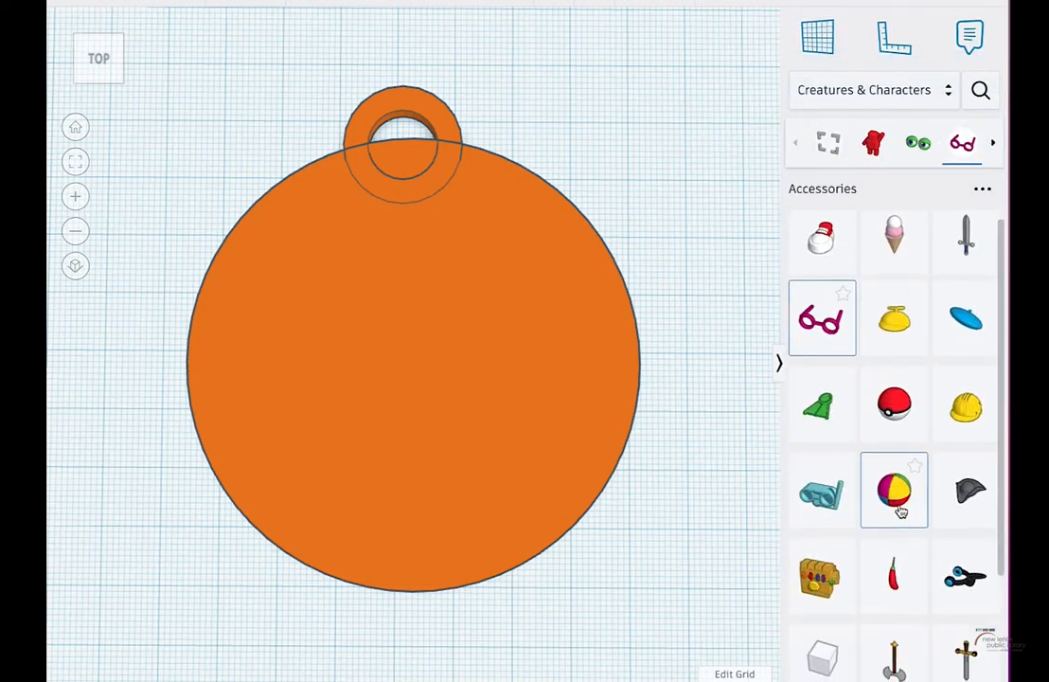
scroll(901, 511, down, 3)
scroll(904, 510, up, 4)
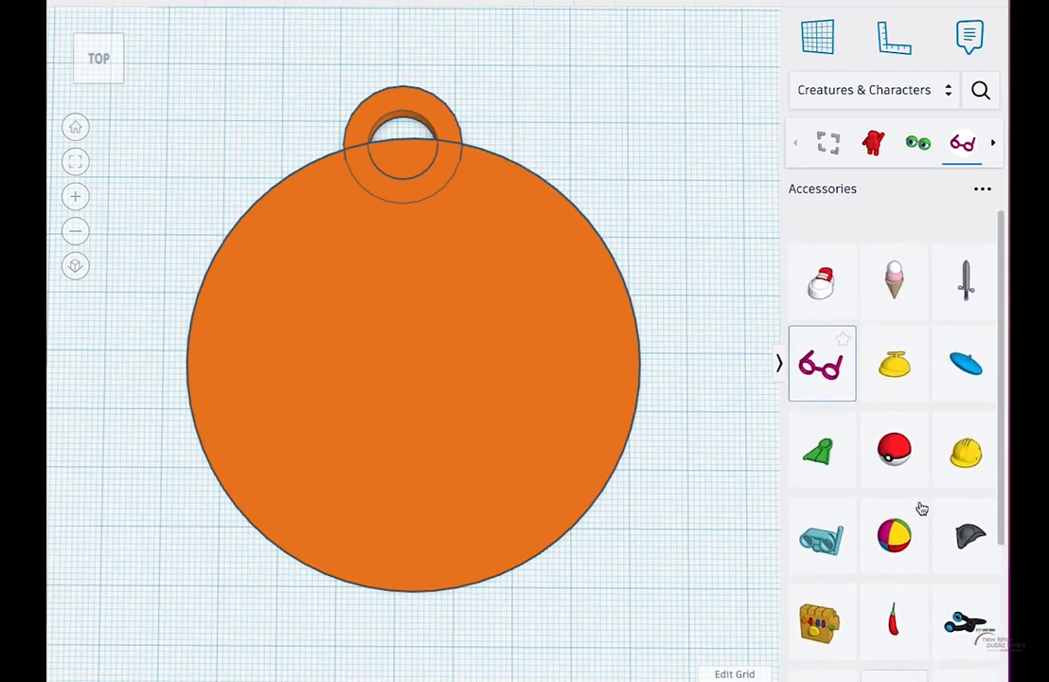
click(919, 143)
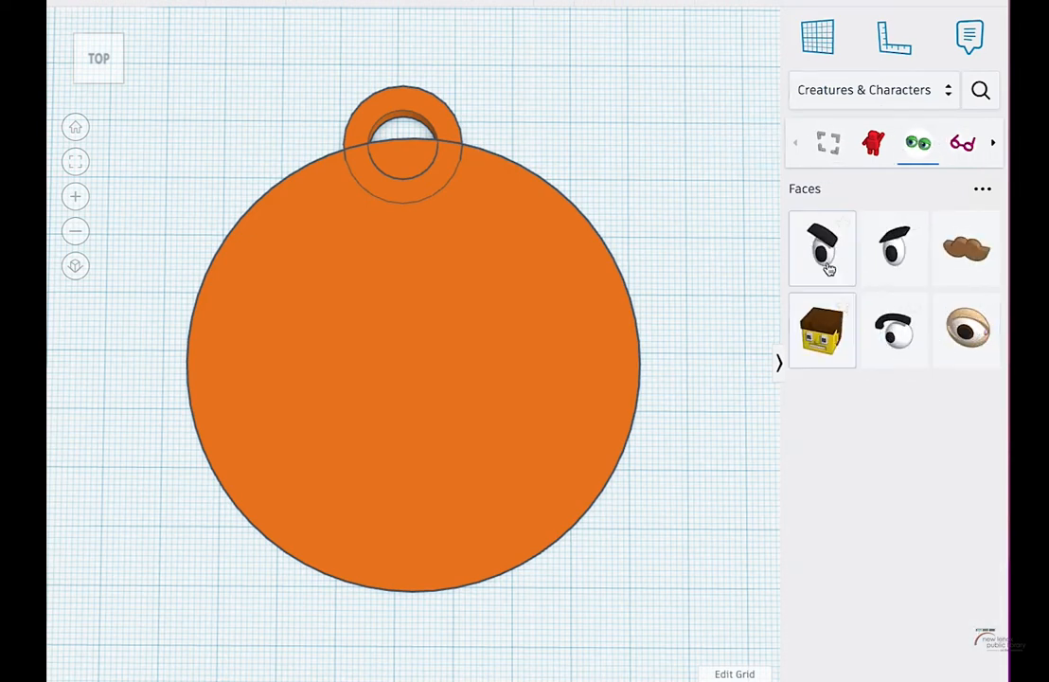
Switch the shape library to Basic Shapes and place a Round Roof overlapping the disc's right edge
click(870, 95)
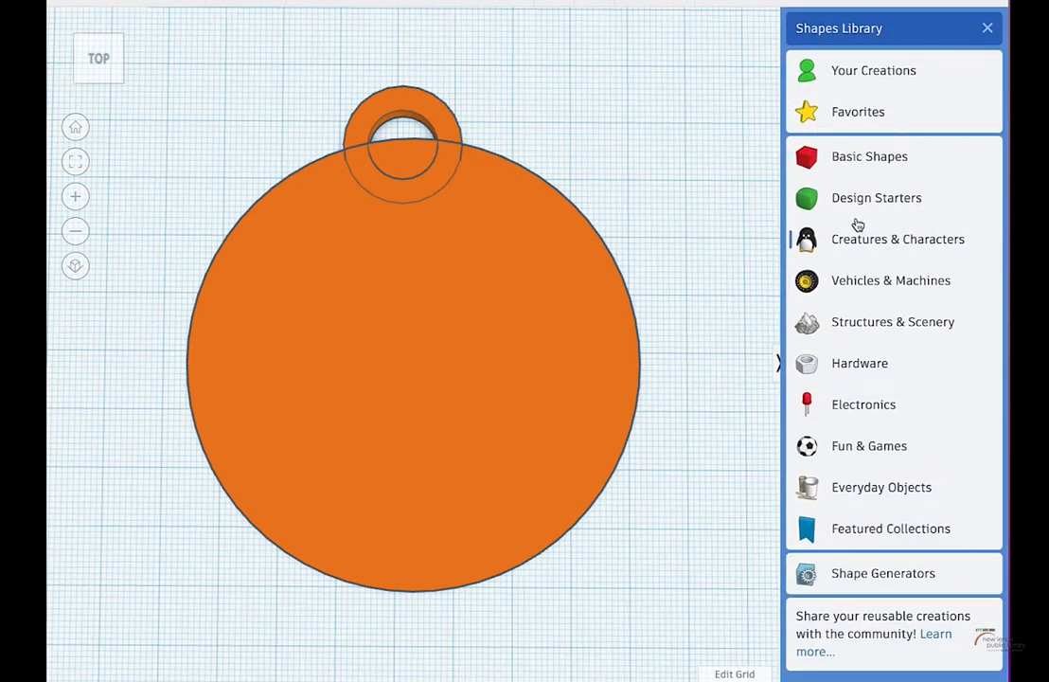
click(866, 443)
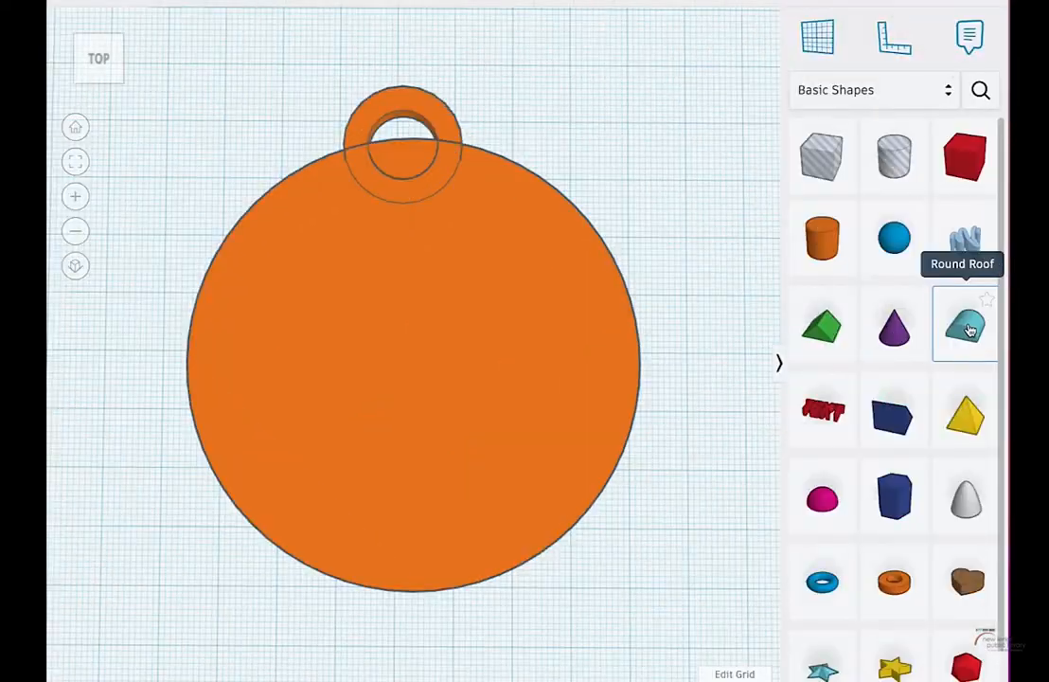
drag(969, 329, 655, 275)
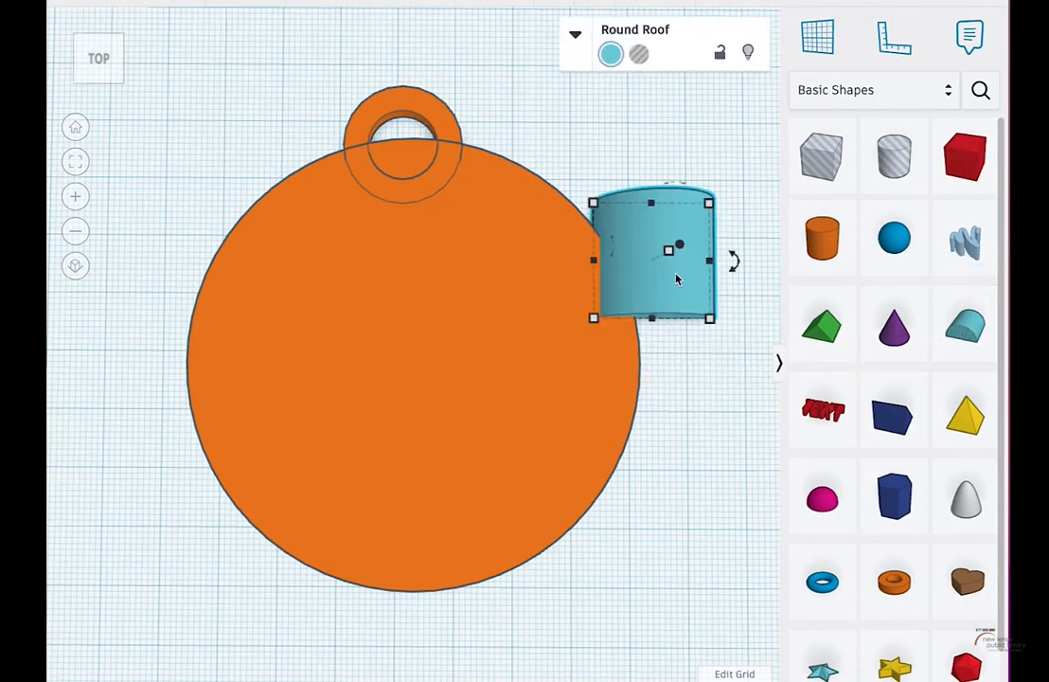
Reduce the round roof's depth to a much thinner slice and try raising its height to 17
right_drag(671, 352, 643, 198)
mouse_move(644, 379)
right_down()
mouse_move(658, 356)
mouse_move(655, 375)
right_up()
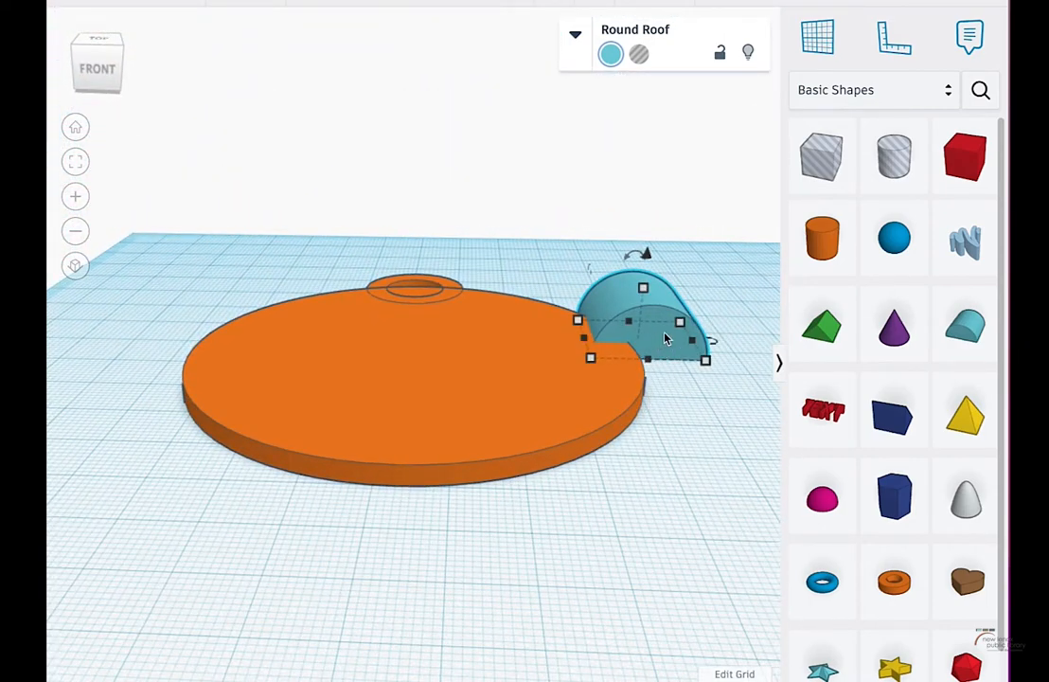
right_drag(705, 306, 653, 460)
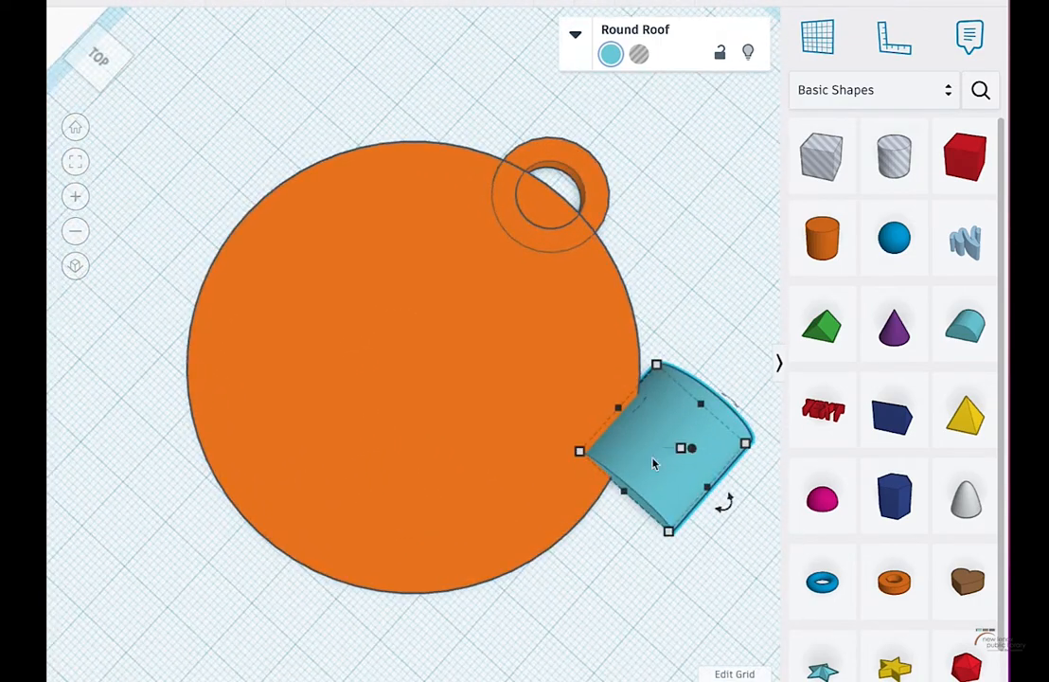
drag(704, 408, 632, 452)
right_drag(608, 360, 684, 312)
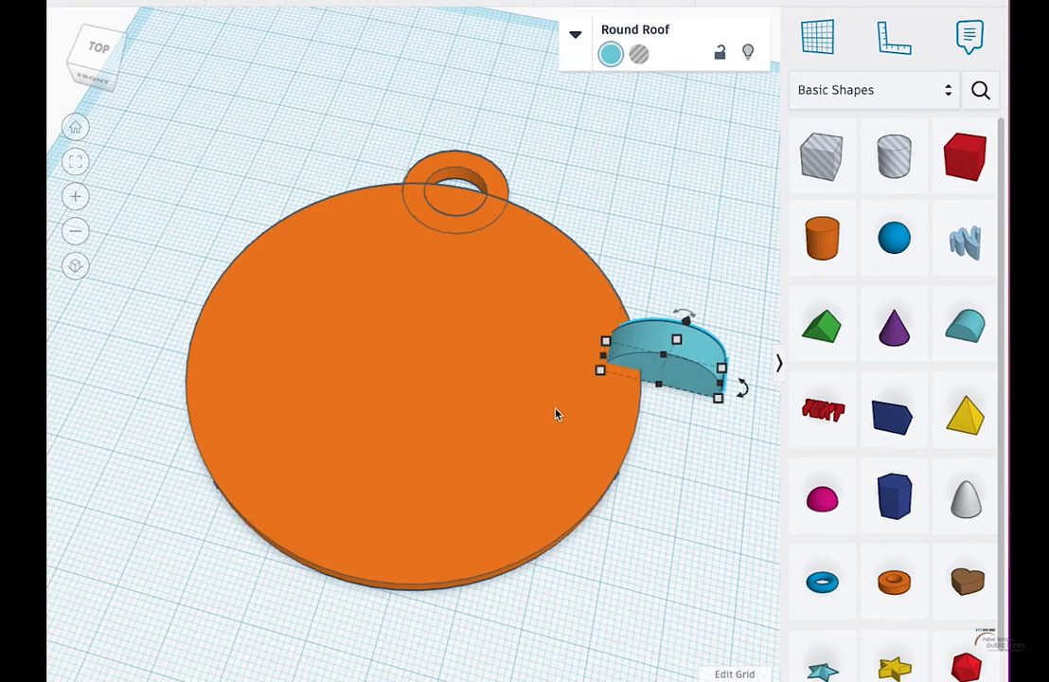
scroll(557, 414, down, 3)
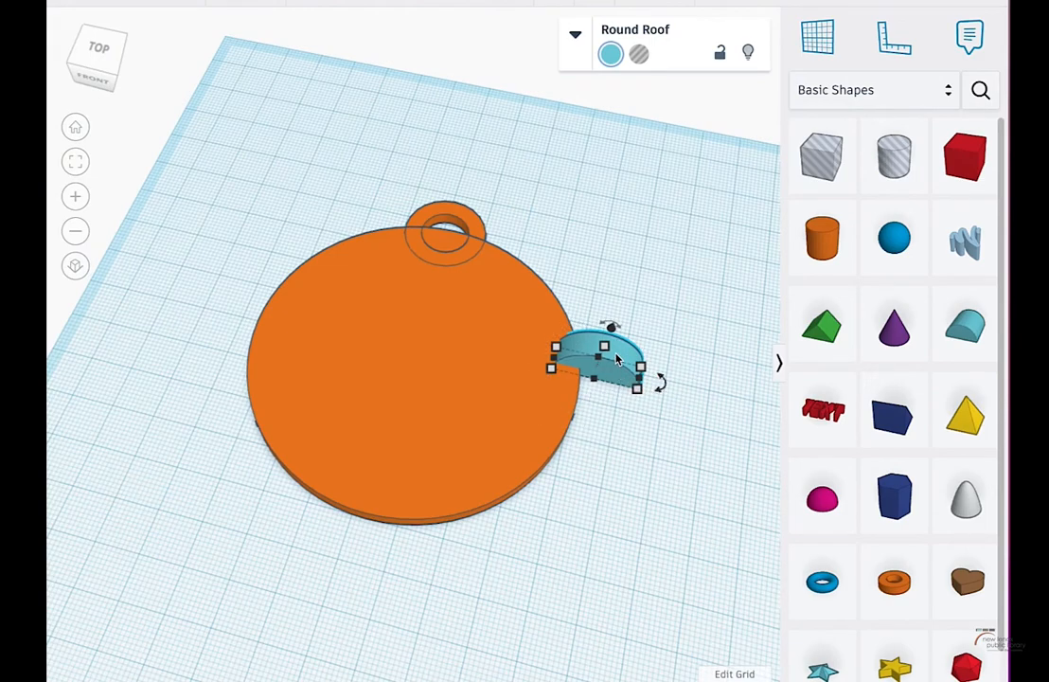
drag(606, 348, 537, 372)
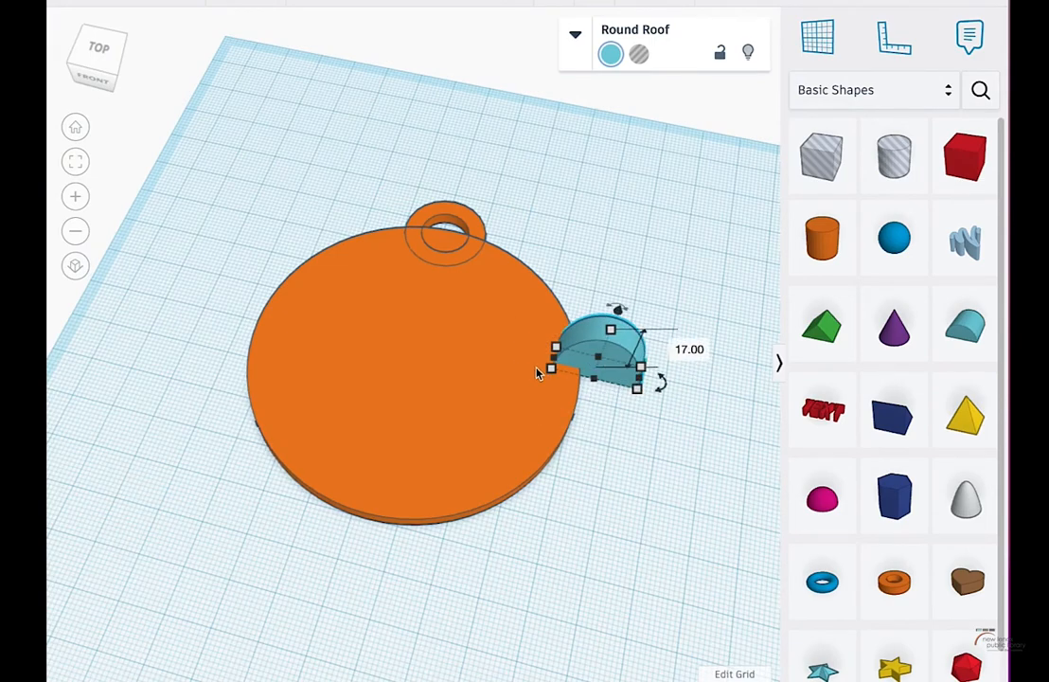
Rotate the round roof 90 degrees so it lies flat, and move it onto the disc as a mouth
right_drag(693, 388, 537, 376)
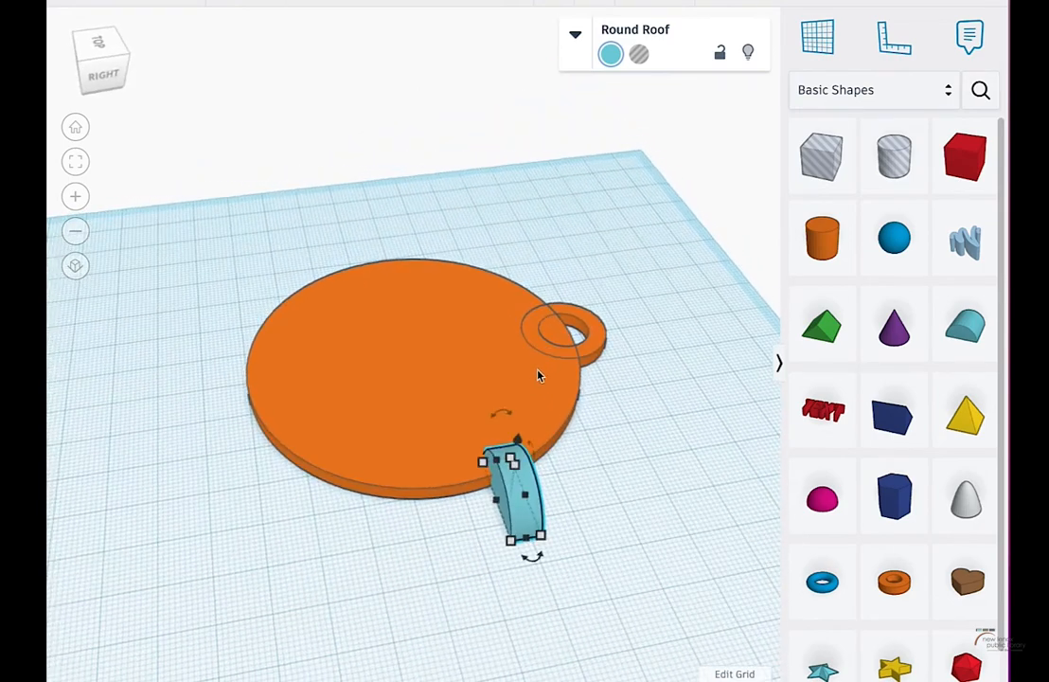
drag(501, 413, 479, 419)
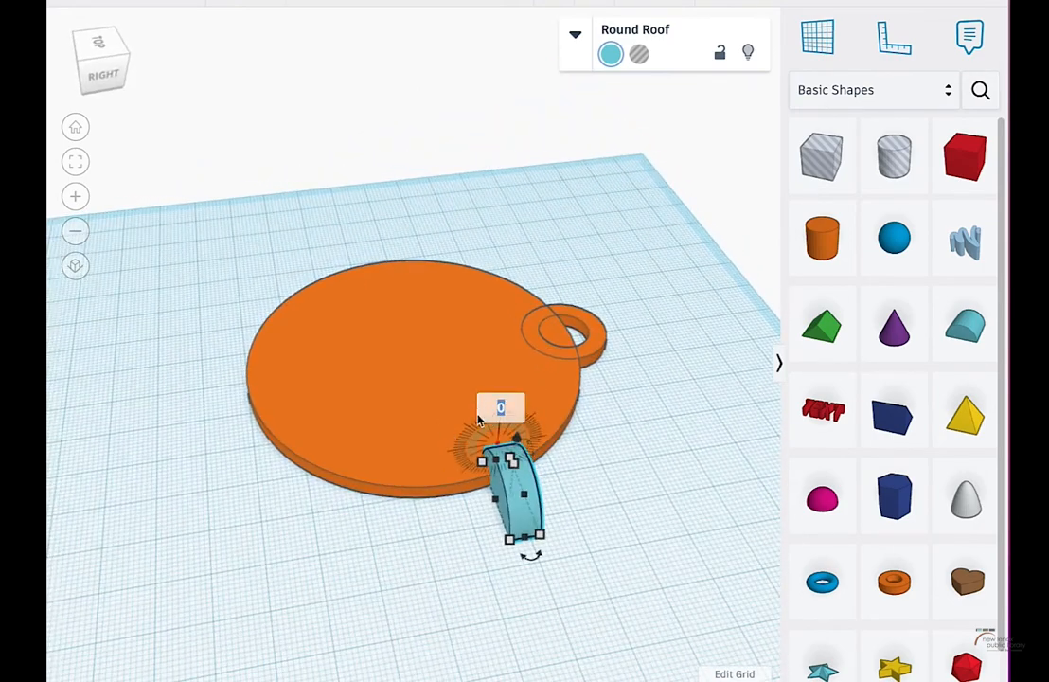
click(504, 406)
text(90)
key(Return)
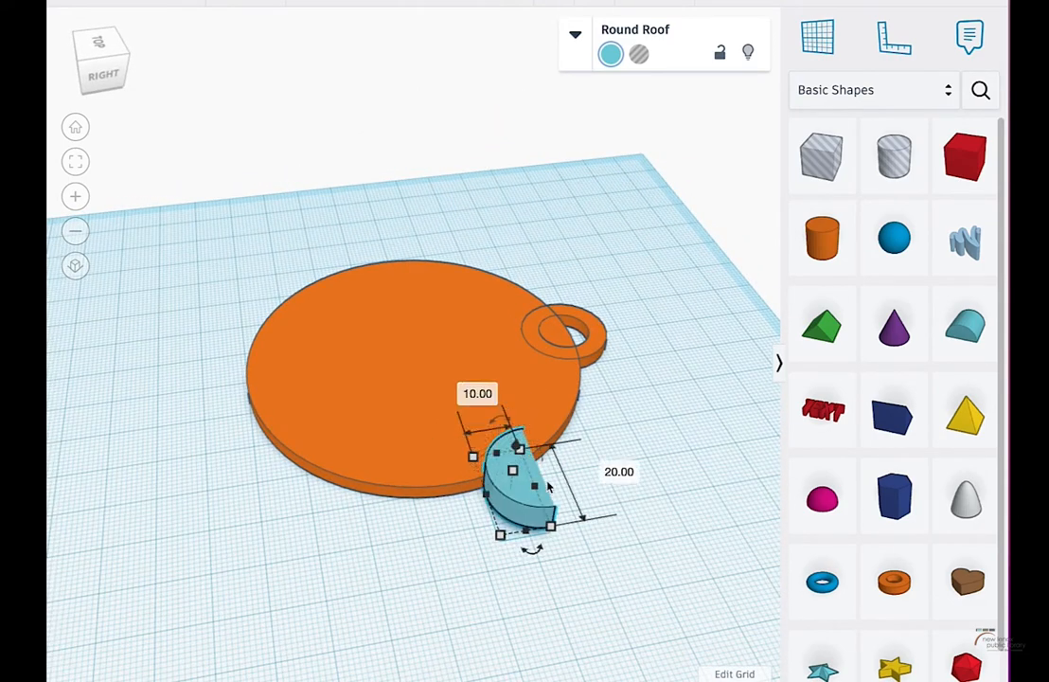
right_drag(360, 371, 574, 429)
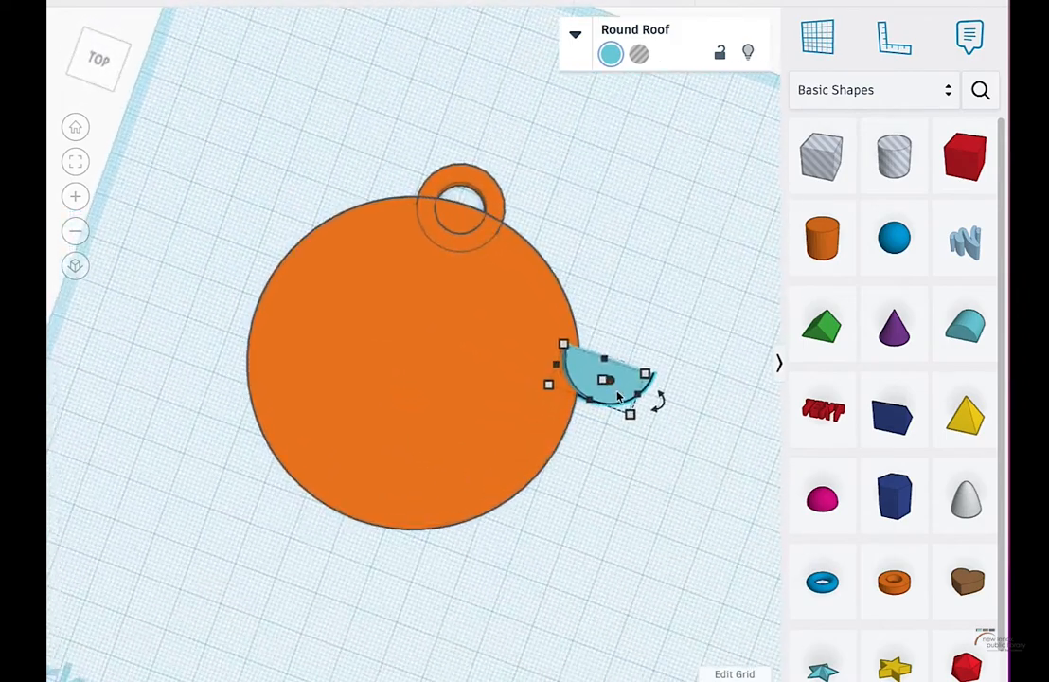
drag(602, 407, 406, 409)
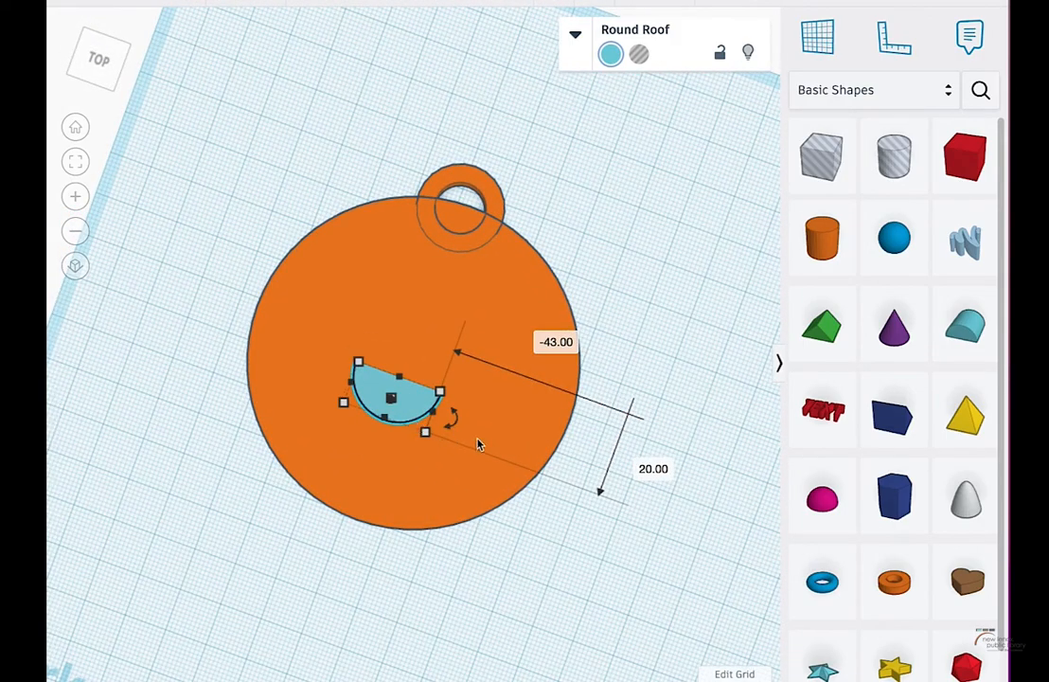
Set the mouth shape's width to 60 and shift it back to fit centrally within the lower half of the disc
right_drag(535, 428, 554, 426)
click(439, 430)
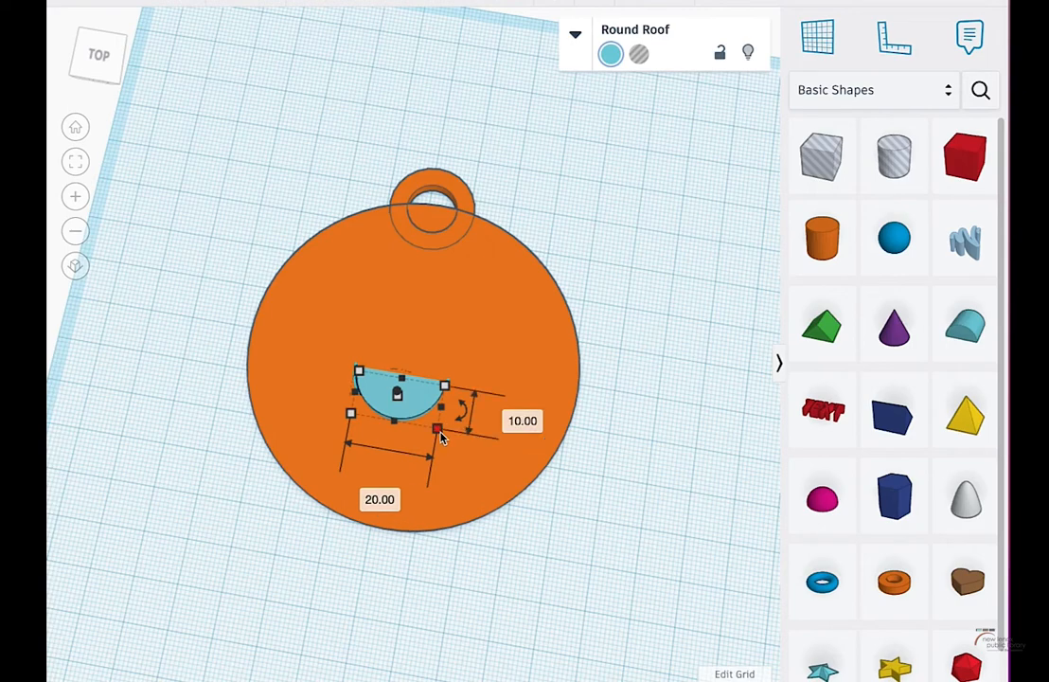
click(511, 422)
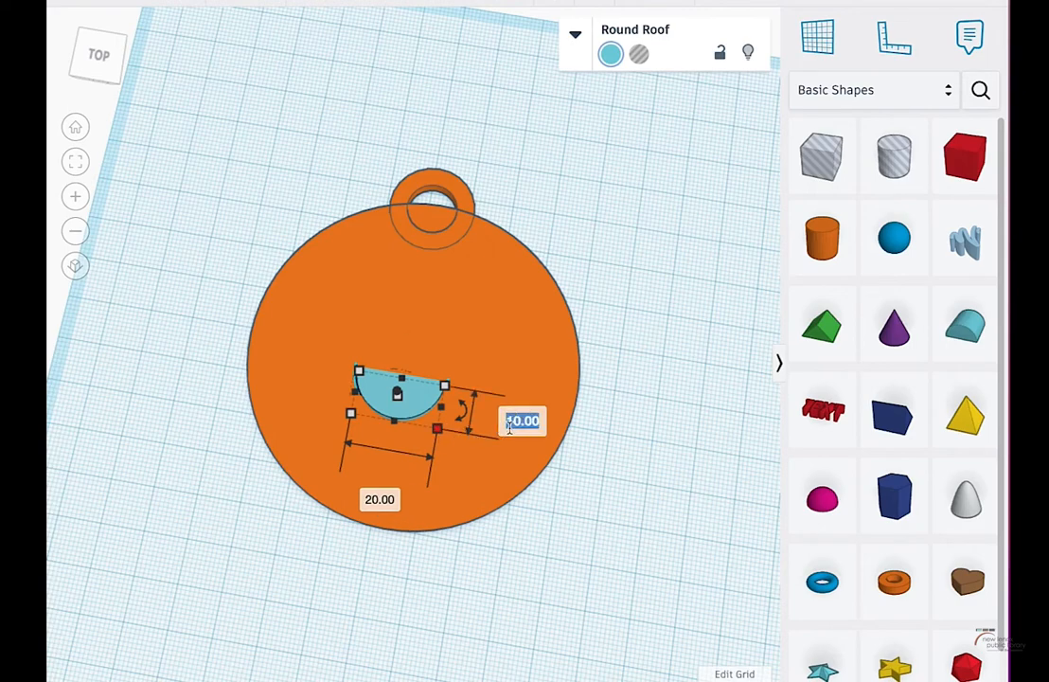
click(379, 496)
text(6)
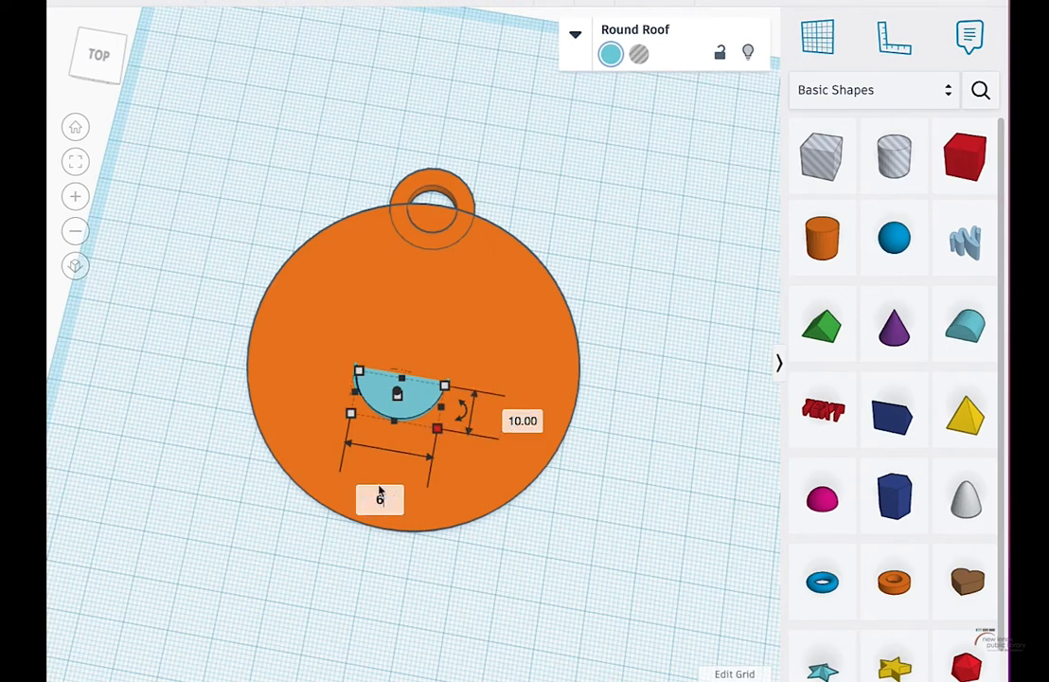
text(0)
key(Return)
drag(521, 421, 442, 443)
drag(440, 445, 438, 447)
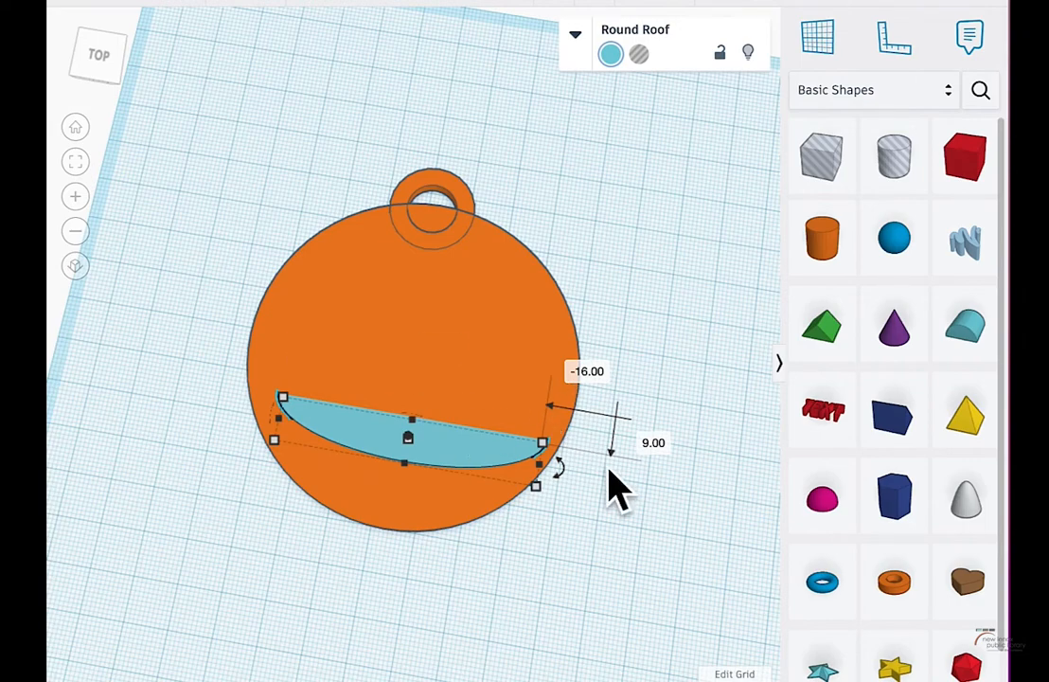
Set the mouth shape's length to 20 and reposition it slightly on the disc
click(529, 518)
click(541, 445)
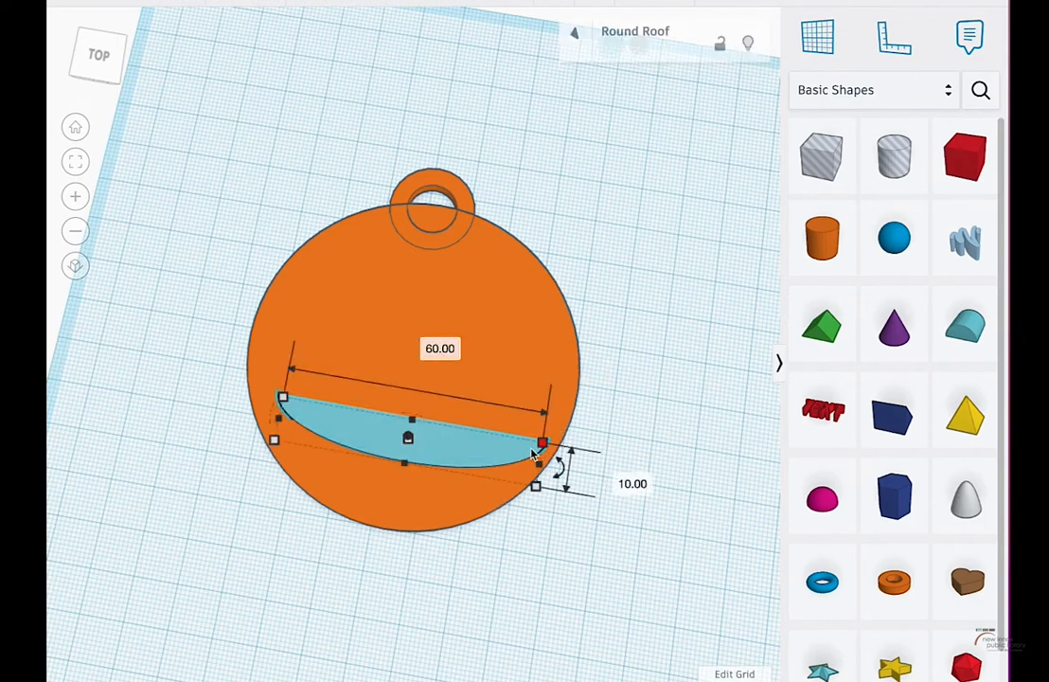
click(614, 476)
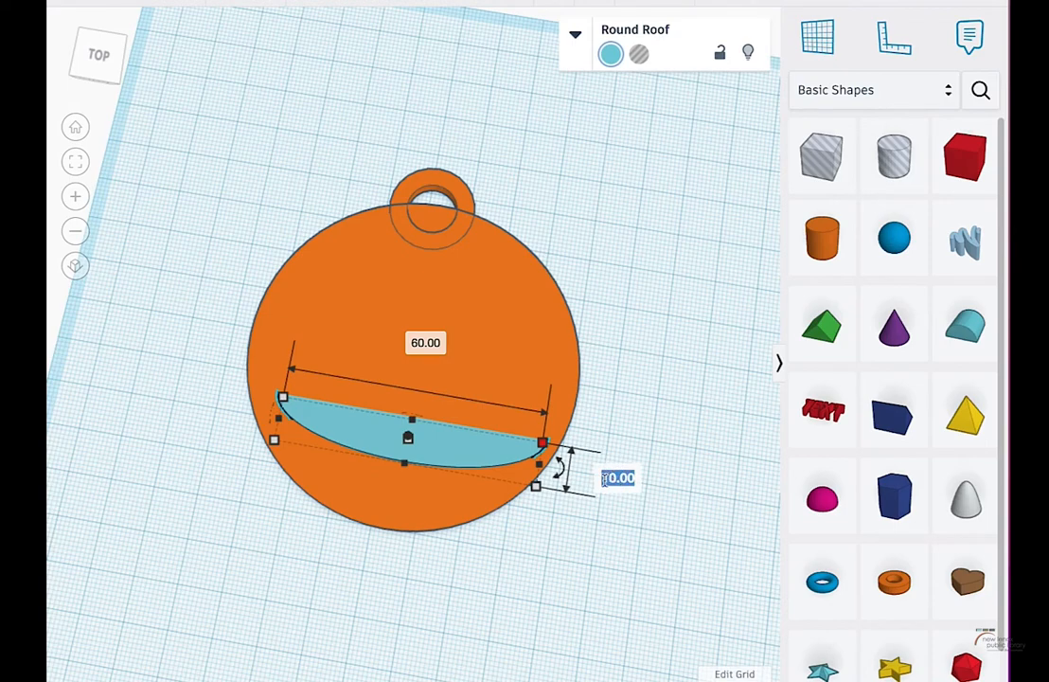
text(20)
key(Return)
drag(436, 447, 432, 461)
Adjust the mouth shape's height to about 3 so its top stands above the disc's surface
right_drag(520, 406, 373, 373)
drag(493, 337, 478, 349)
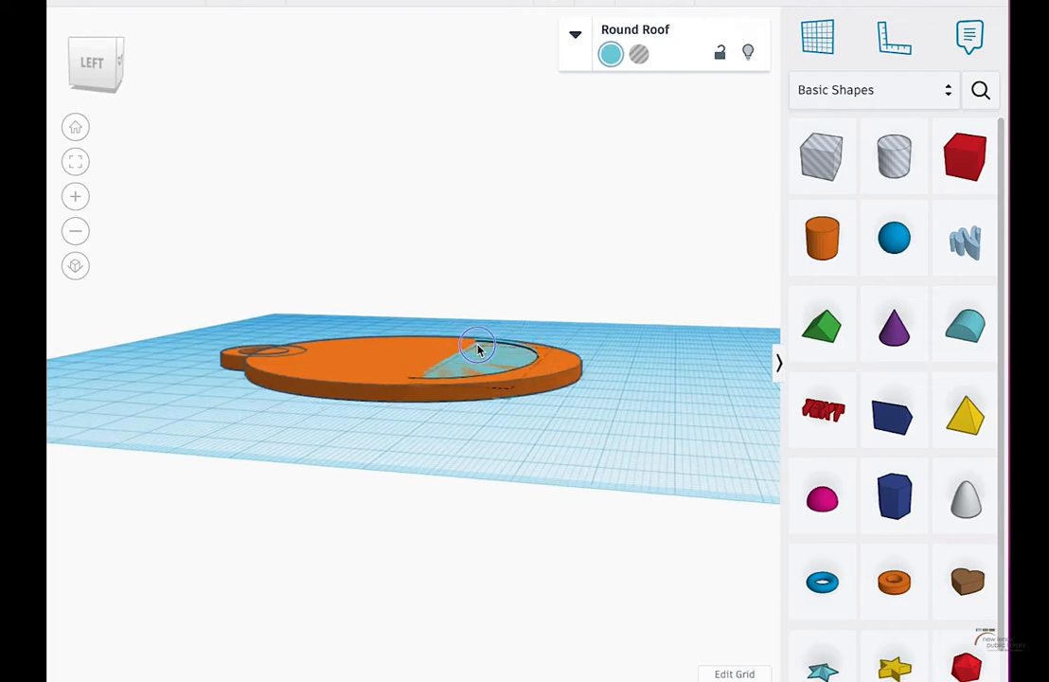
right_drag(478, 350, 470, 353)
scroll(467, 353, up, 5)
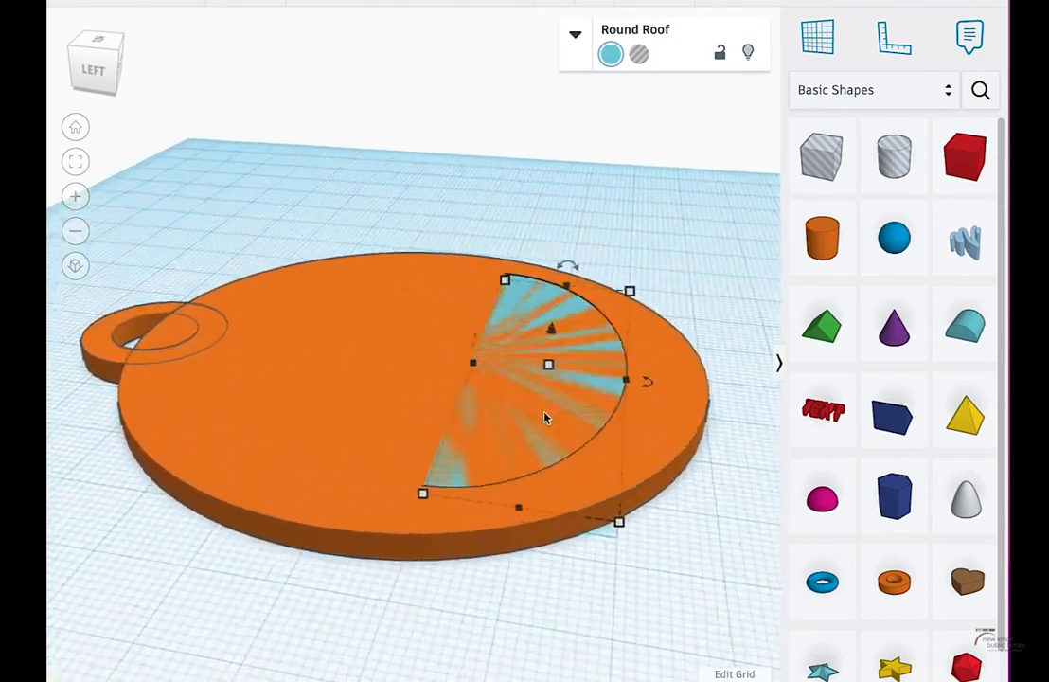
scroll(545, 418, up, 5)
right_drag(543, 424, 581, 375)
right_drag(536, 417, 554, 492)
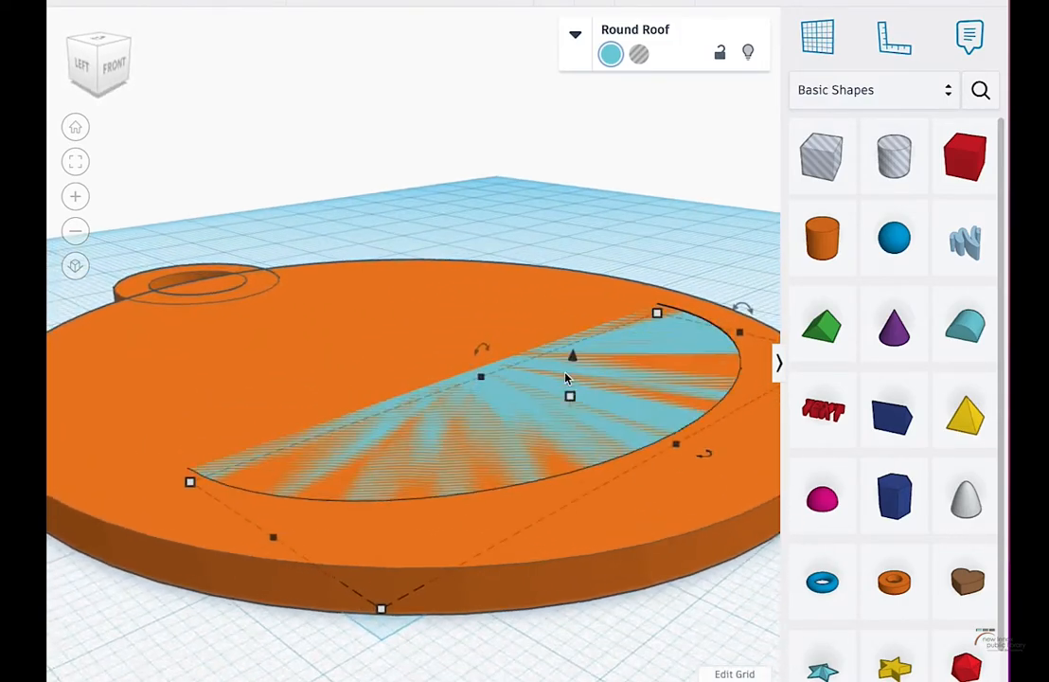
drag(569, 396, 570, 371)
Nudge the mouth shape slightly toward the disc's edge opposite the hanging loop
right_drag(548, 392, 653, 354)
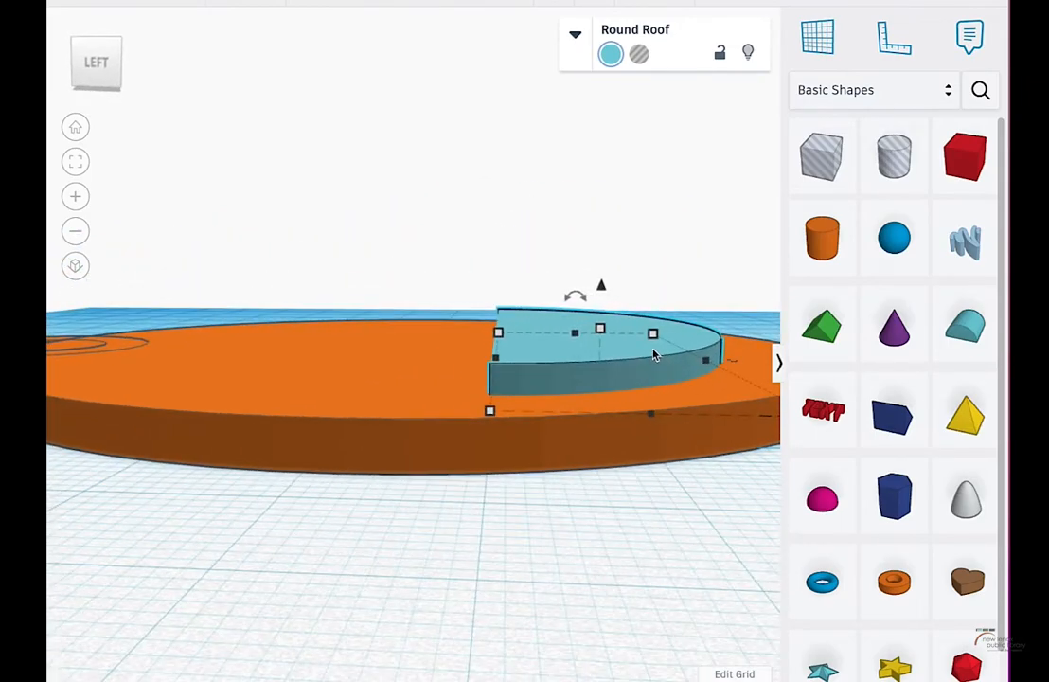
right_drag(623, 392, 445, 582)
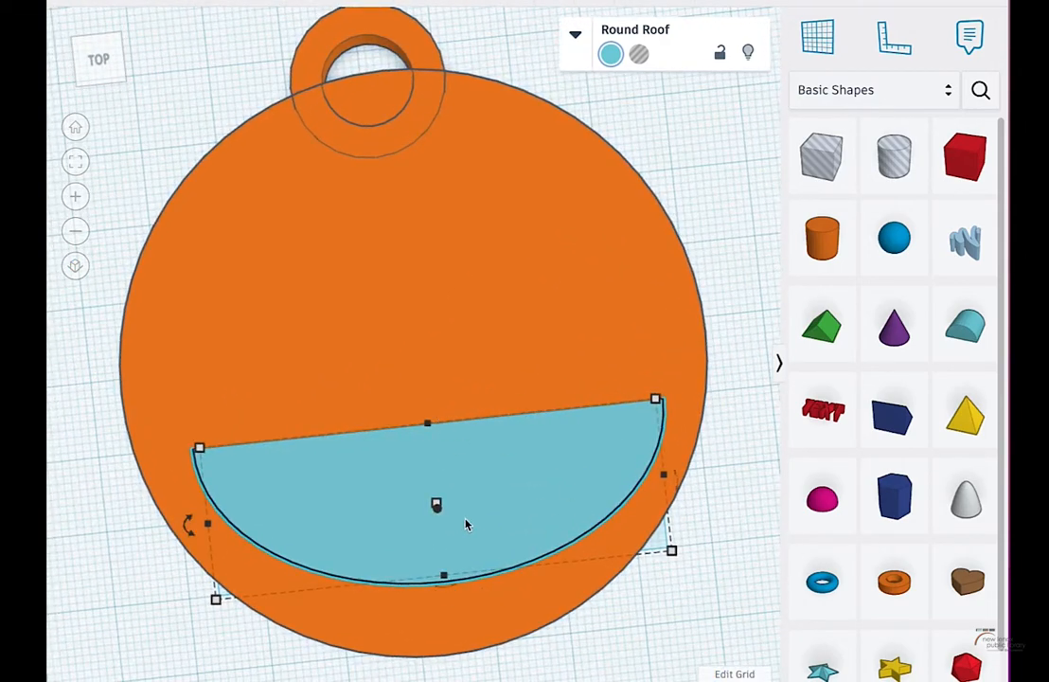
mouse_move(485, 492)
mouse_down()
mouse_move(477, 506)
mouse_move(487, 508)
mouse_up()
right_drag(486, 509, 510, 480)
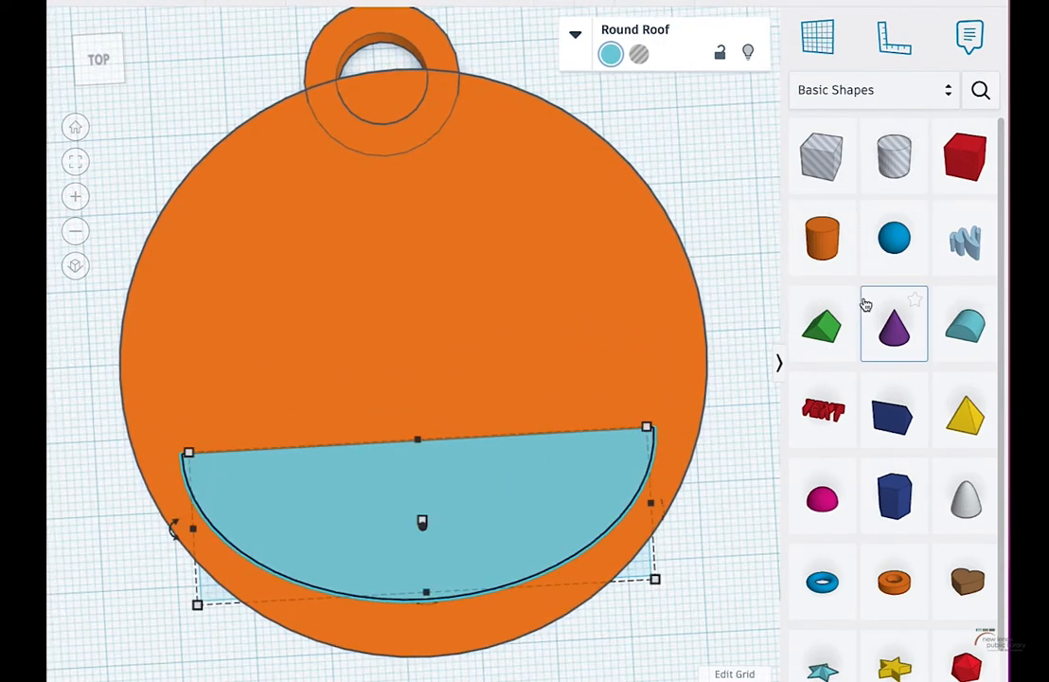
Add a yellow Star from the basic shapes onto the disc's upper-left area as an eye
scroll(863, 303, down, 1)
scroll(864, 301, up, 1)
drag(892, 582, 307, 292)
Check the mouth shape's height, lower the star to a similar flat height, and fine-tune the star's position above the mouth
right_drag(295, 335, 488, 206)
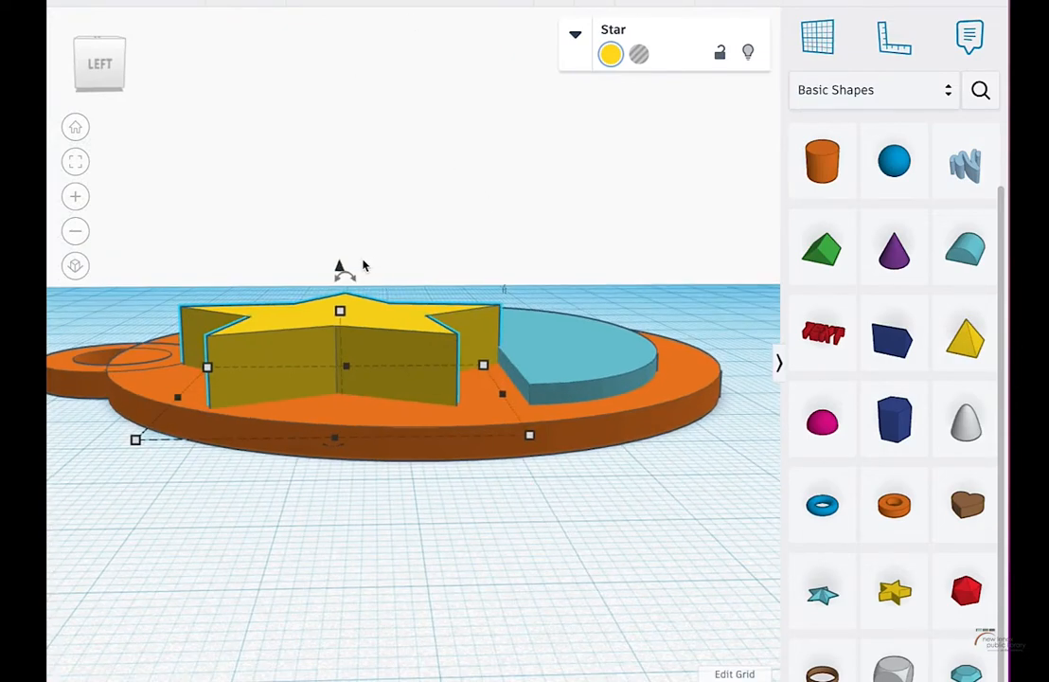
click(563, 337)
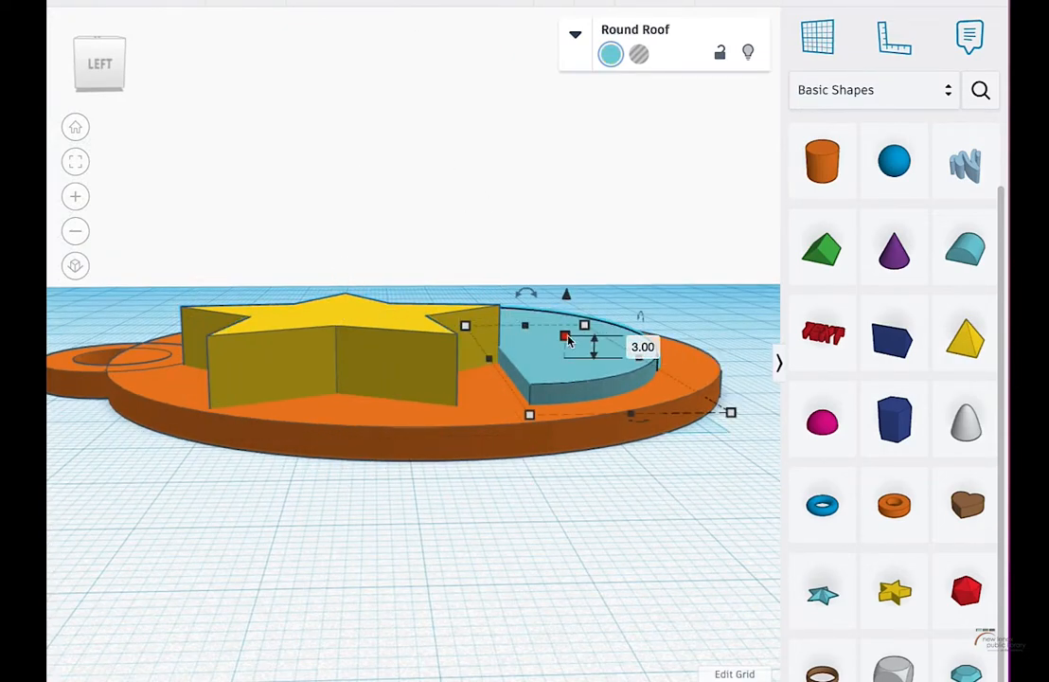
click(293, 312)
drag(339, 307, 340, 370)
right_drag(422, 161, 329, 339)
drag(386, 496, 356, 506)
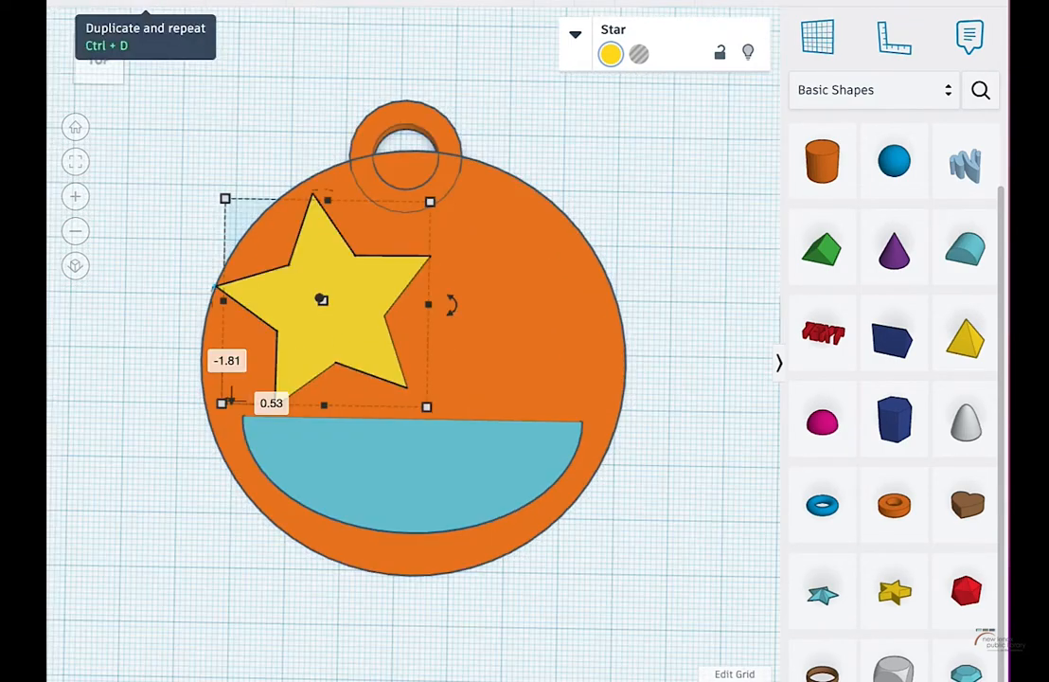
Duplicate the star, move the copy to the disc's upper-right area as the second eye, and rotate it slightly
click(145, 5)
drag(362, 301, 554, 308)
drag(638, 312, 626, 360)
Move the two star eyes apart so they no longer overlap, shifting the left star 2 outward
click(316, 300)
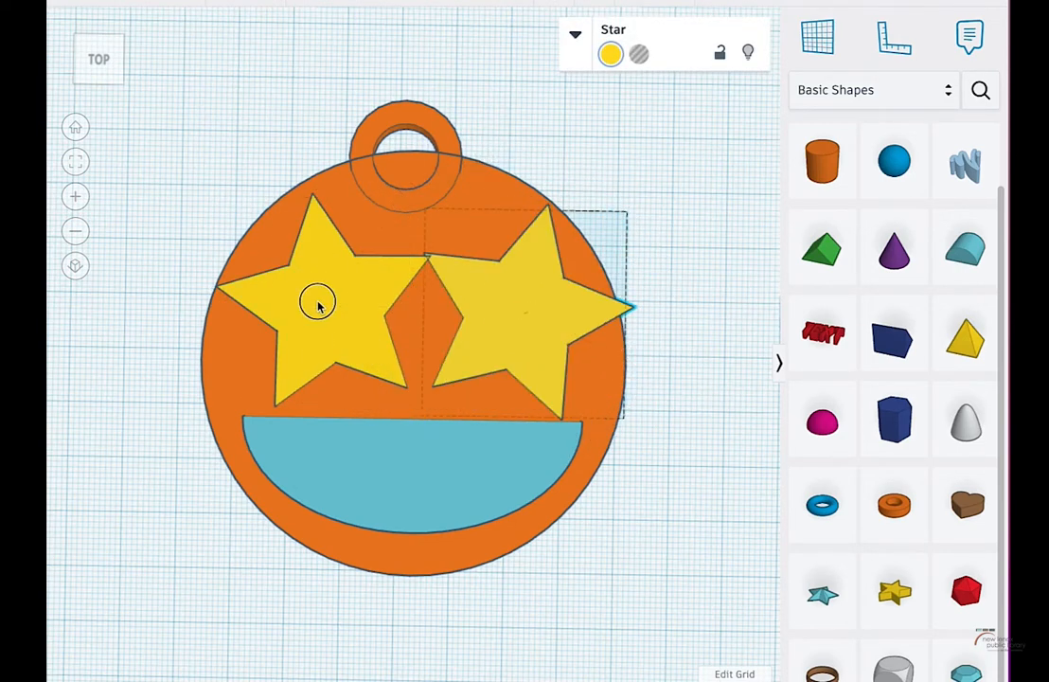
click(502, 299)
drag(502, 298, 502, 299)
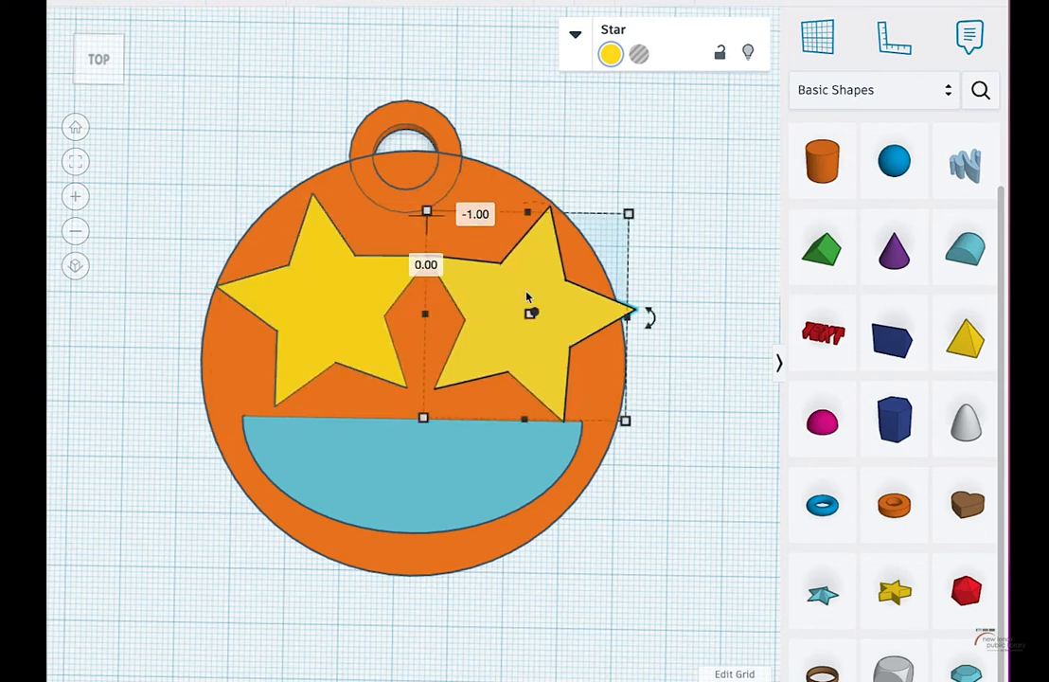
drag(291, 300, 279, 300)
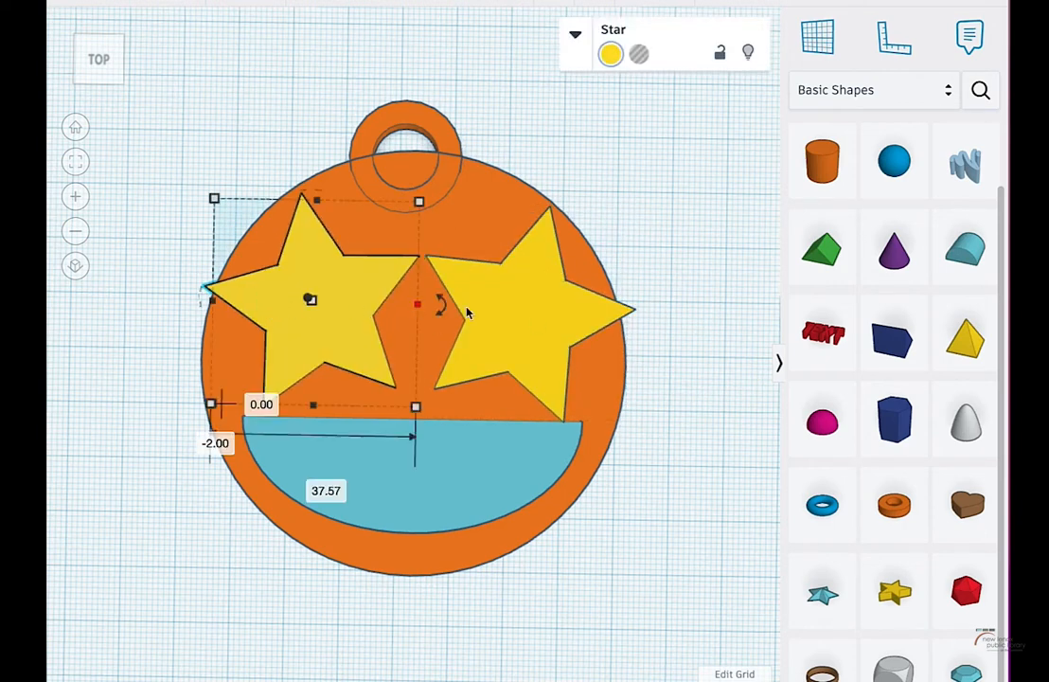
click(659, 290)
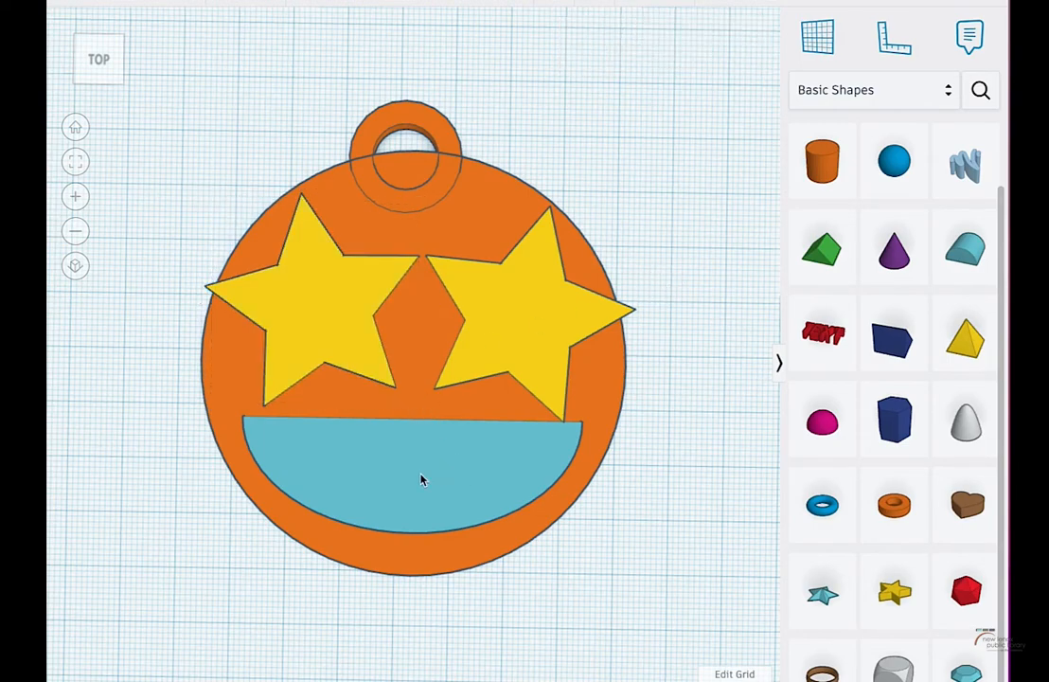
Shift the hanging-loop tube 2 to the right to centre it above the face
right_drag(422, 480, 461, 452)
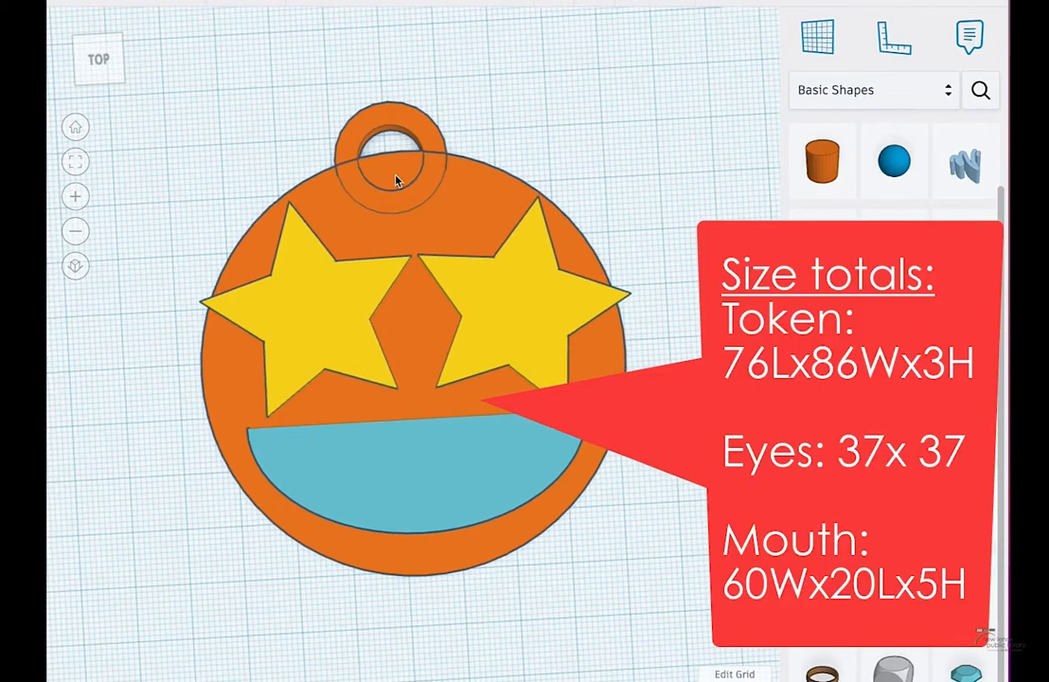
click(425, 139)
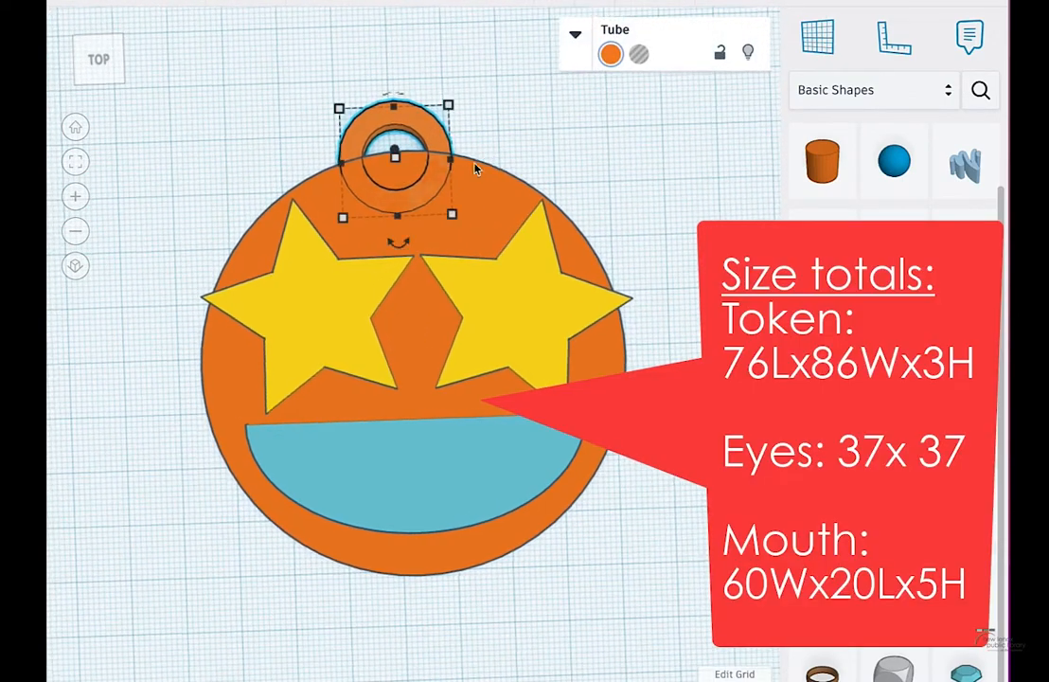
drag(435, 139, 451, 139)
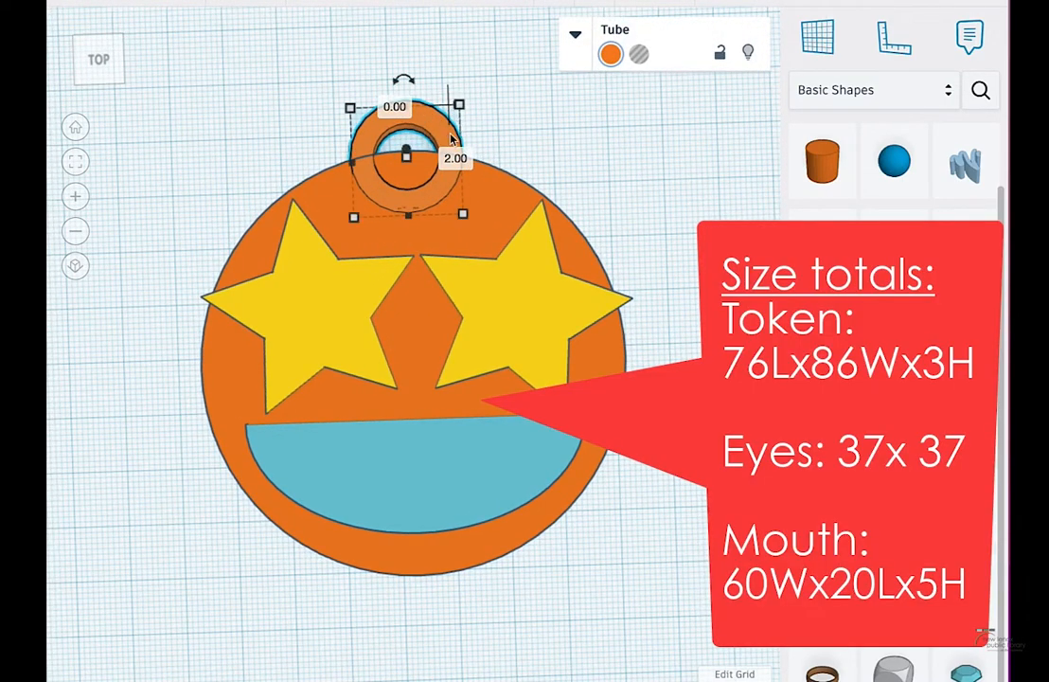
Undo the last shift of the hanging-loop tube and nudge it right until it is centred above the face
key(ctrl+z)
key(Right)
key(Right)
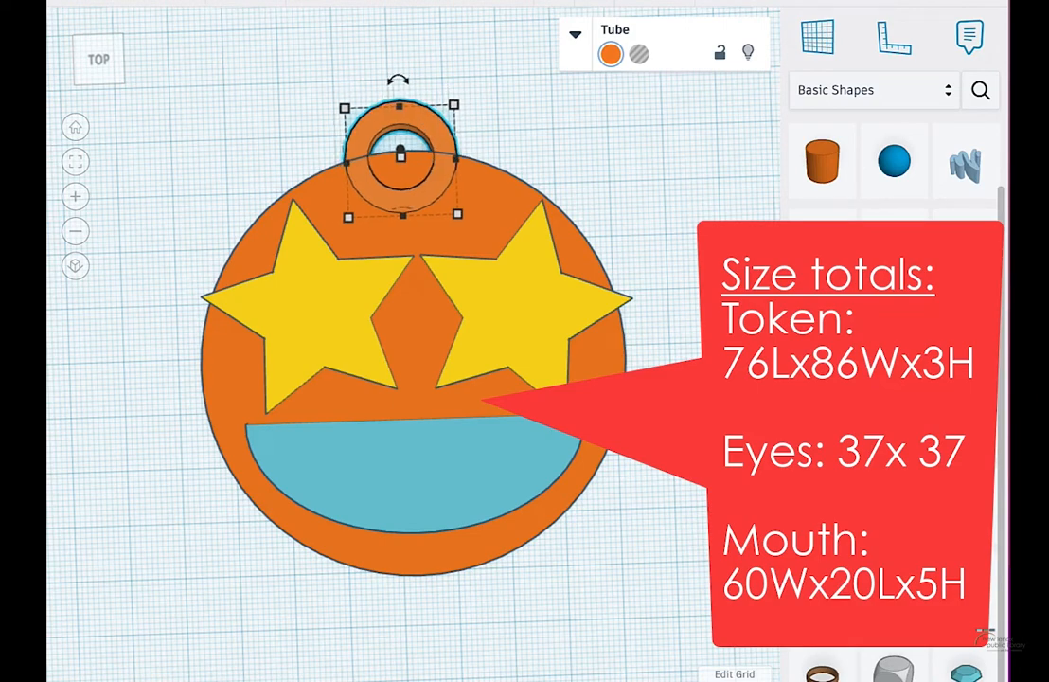
key(Right)
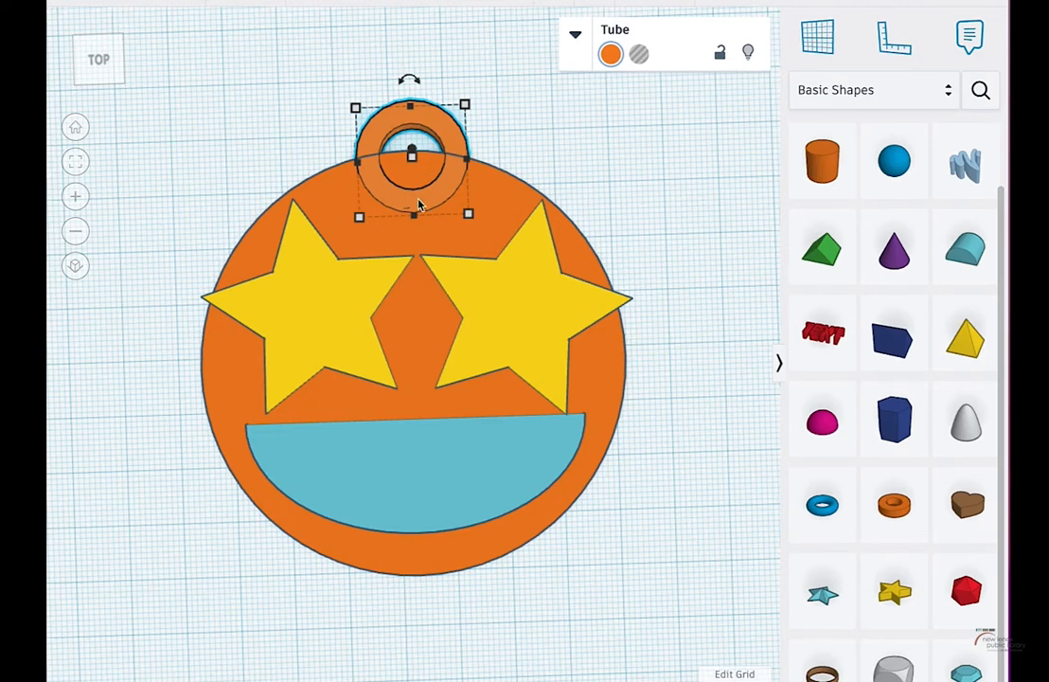
click(665, 182)
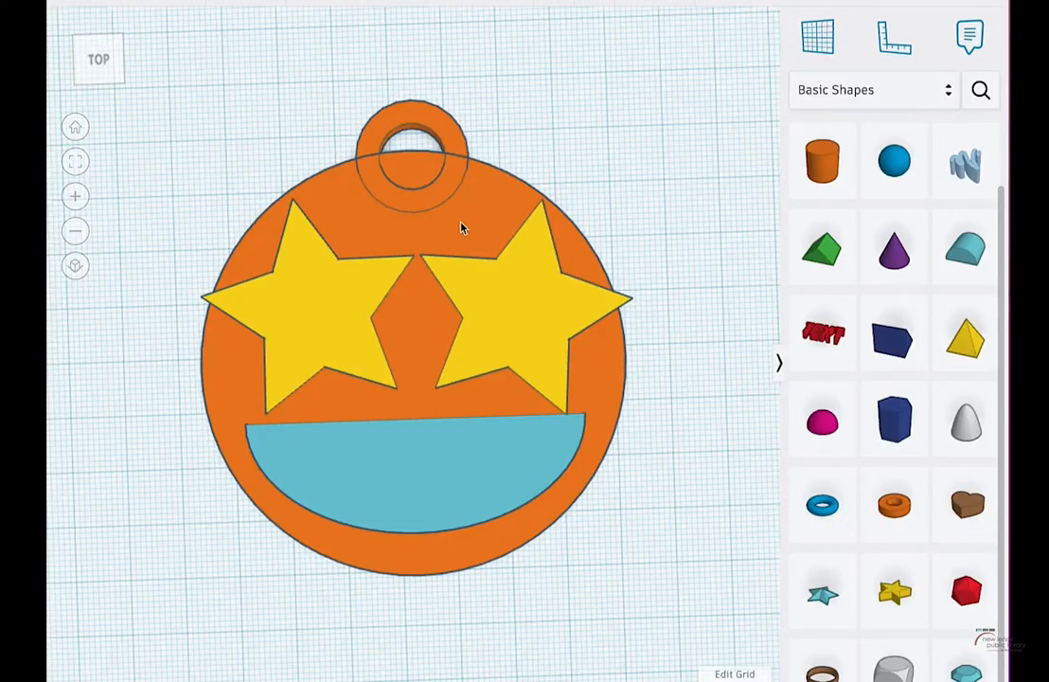
Select the disc, hanging loop, star eyes and mouth and group all five shapes into a single tag
scroll(461, 227, down, 8)
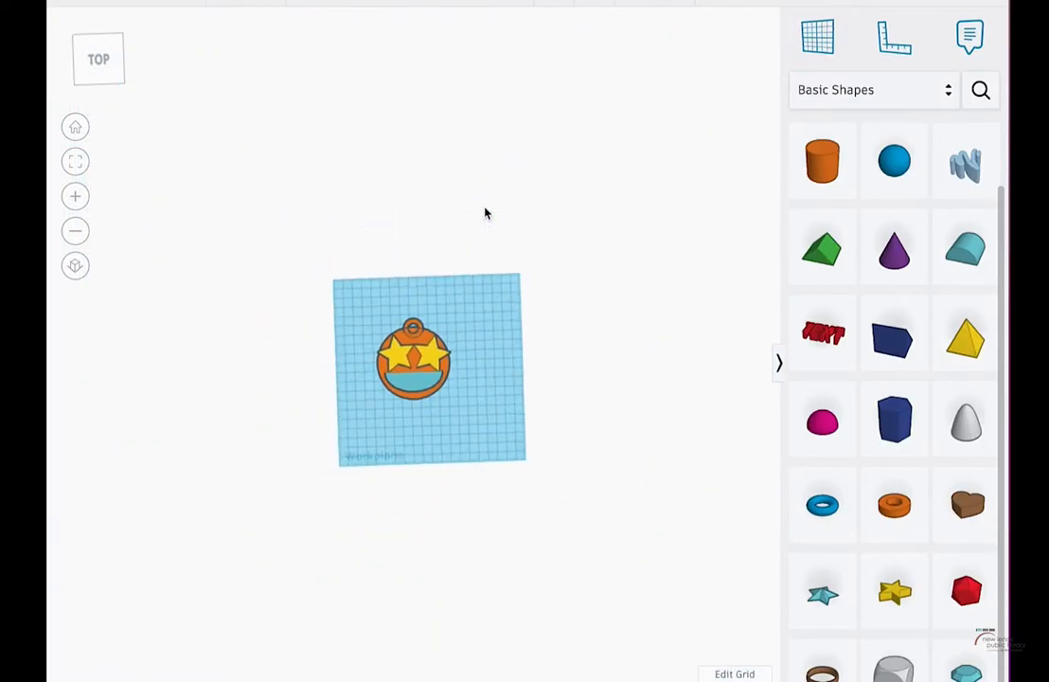
scroll(484, 213, up, 3)
drag(489, 398, 342, 291)
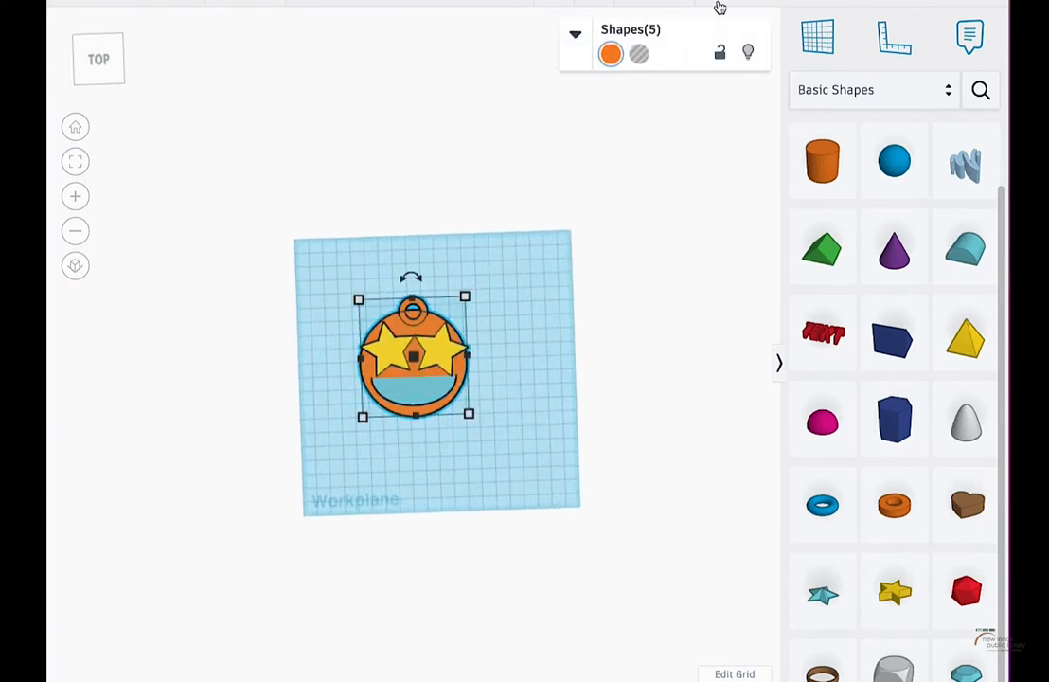
click(641, 3)
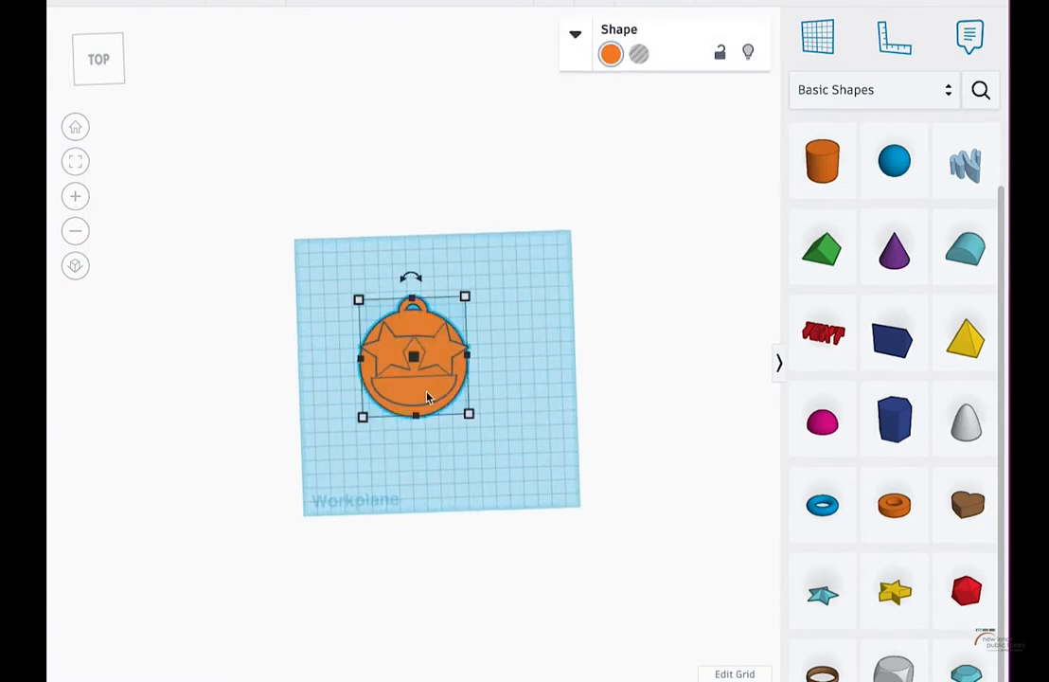
Move the grouped tag to the upper-left corner of the workplane
drag(427, 397, 362, 328)
scroll(363, 329, up, 1)
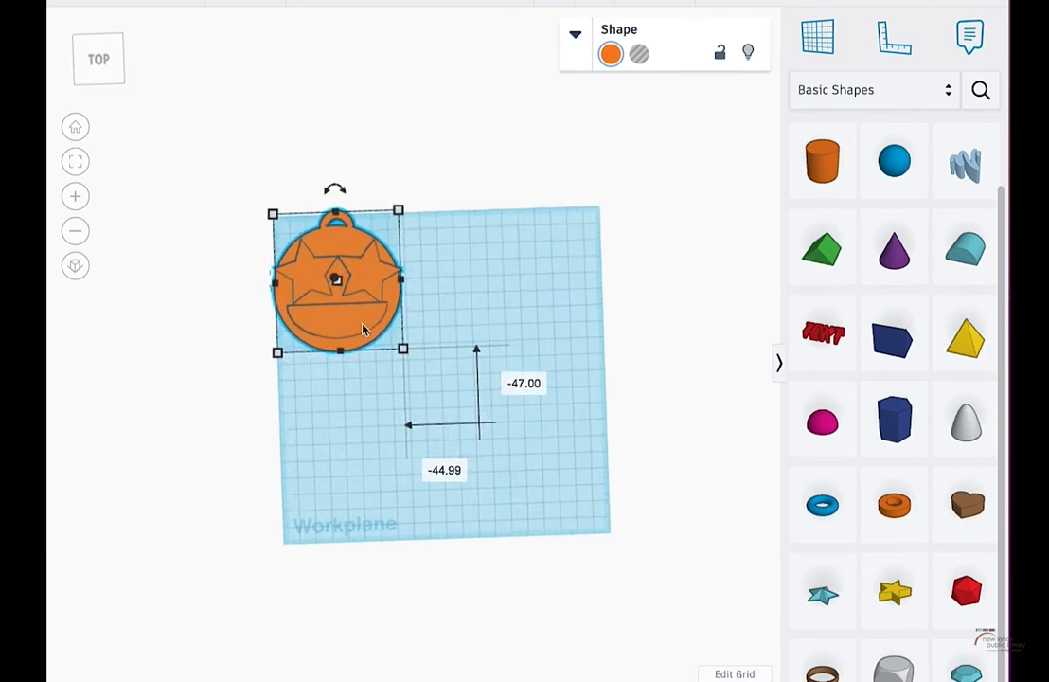
scroll(363, 329, down, 4)
scroll(374, 329, up, 3)
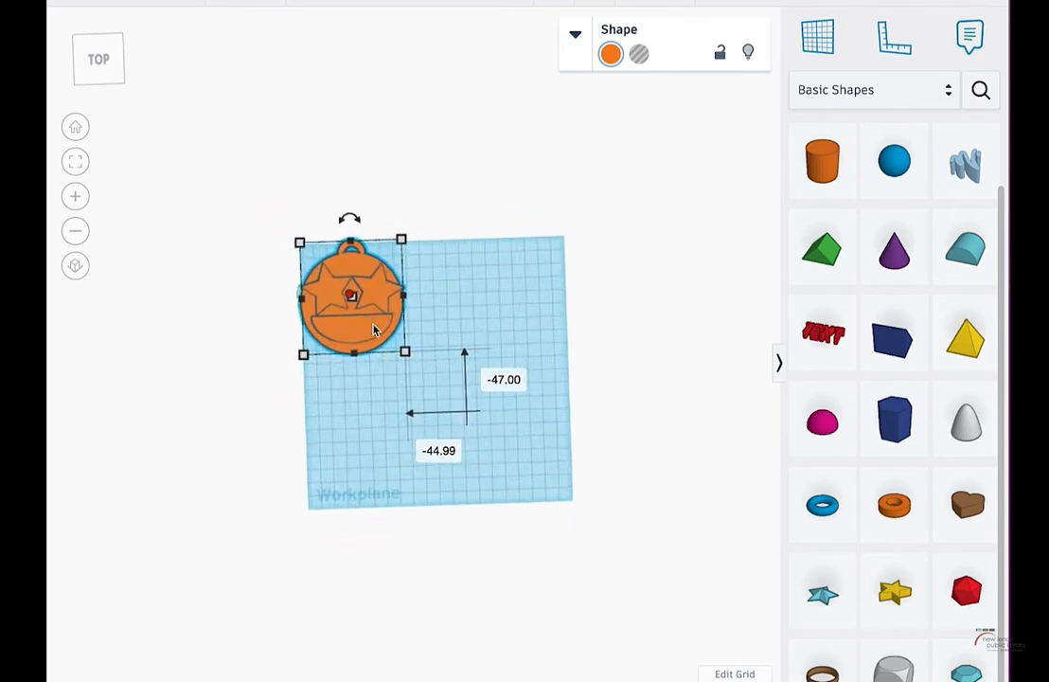
Copy the grouped tag and paste a second one onto the workplane
scroll(374, 330, up, 4)
key(ctrl+c)
key(ctrl+v)
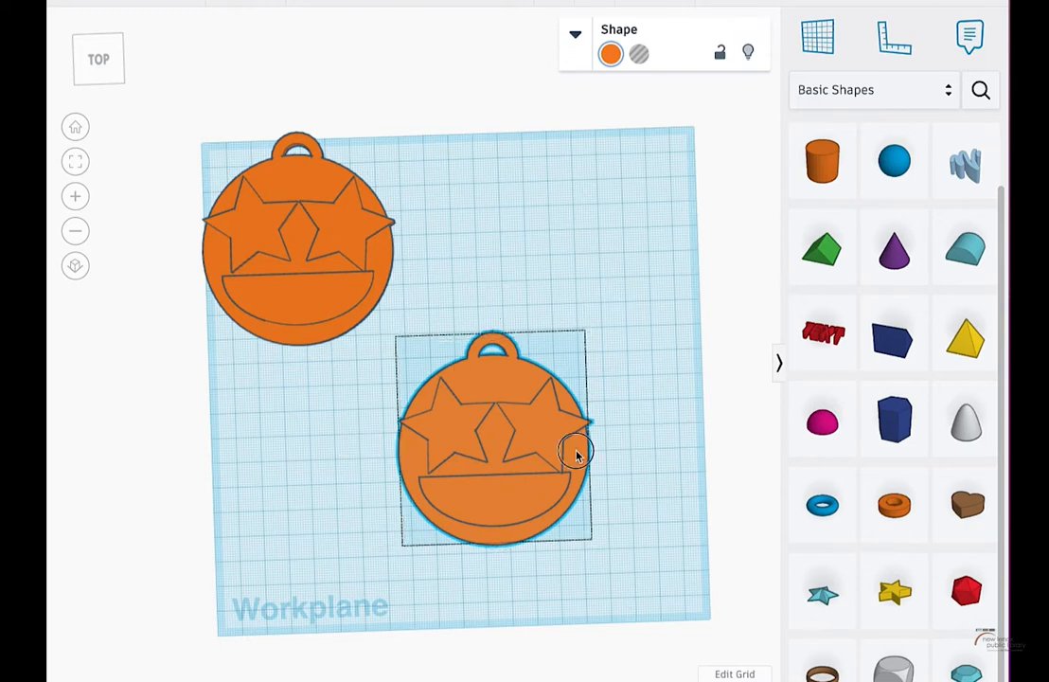
click(381, 206)
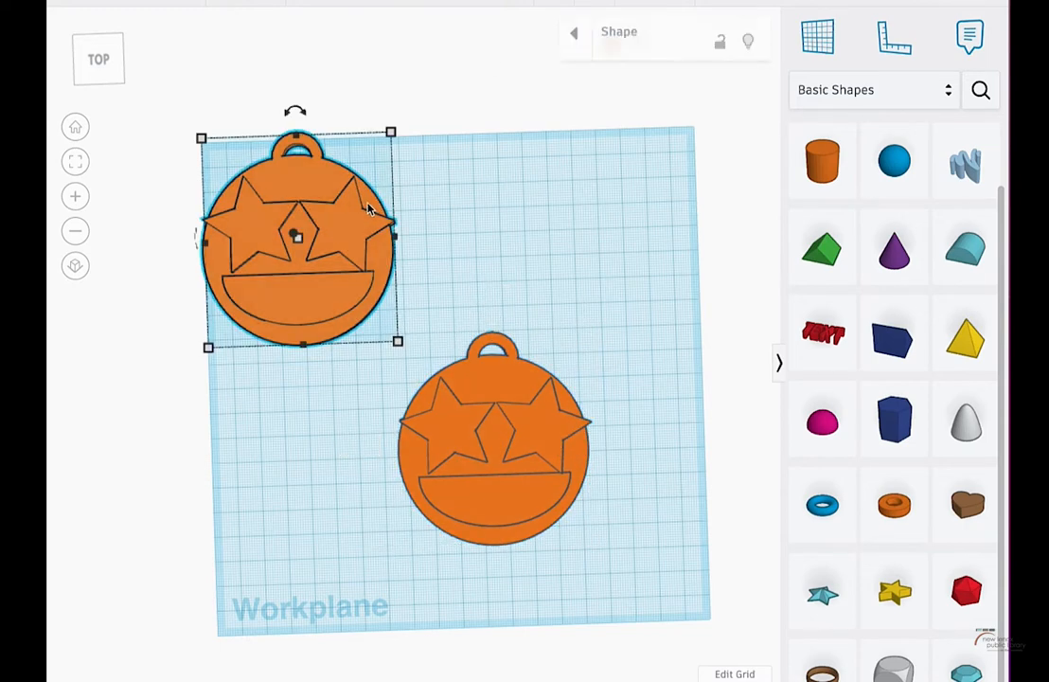
click(556, 49)
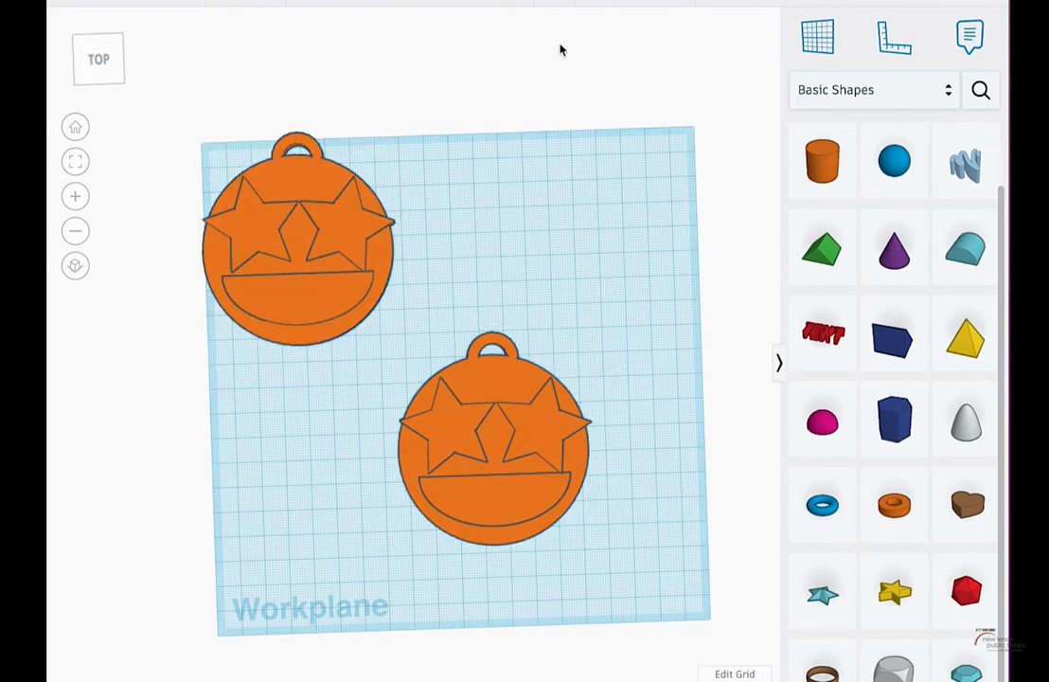
click(332, 271)
click(609, 53)
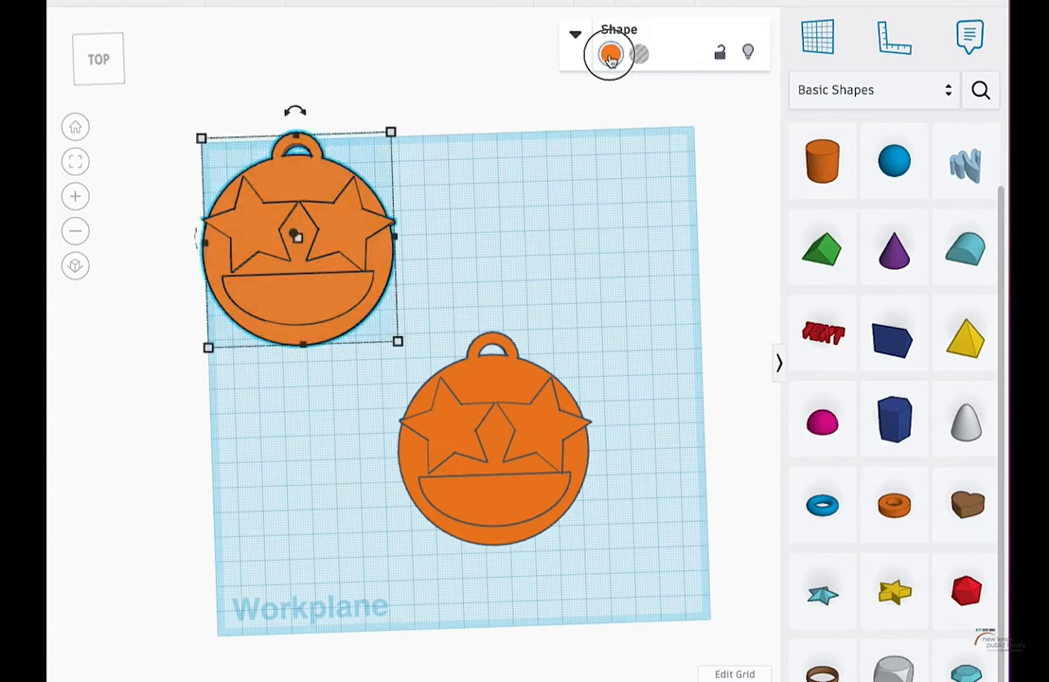
click(609, 55)
click(570, 53)
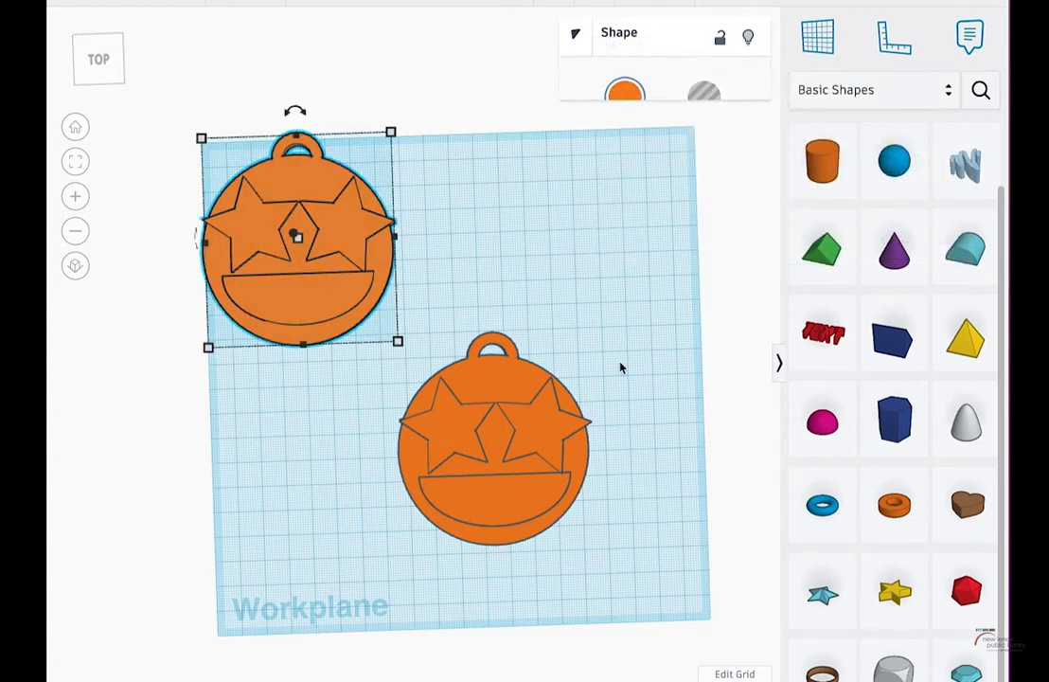
Ungroup the lower copy of the tag into its five separate shapes
click(517, 445)
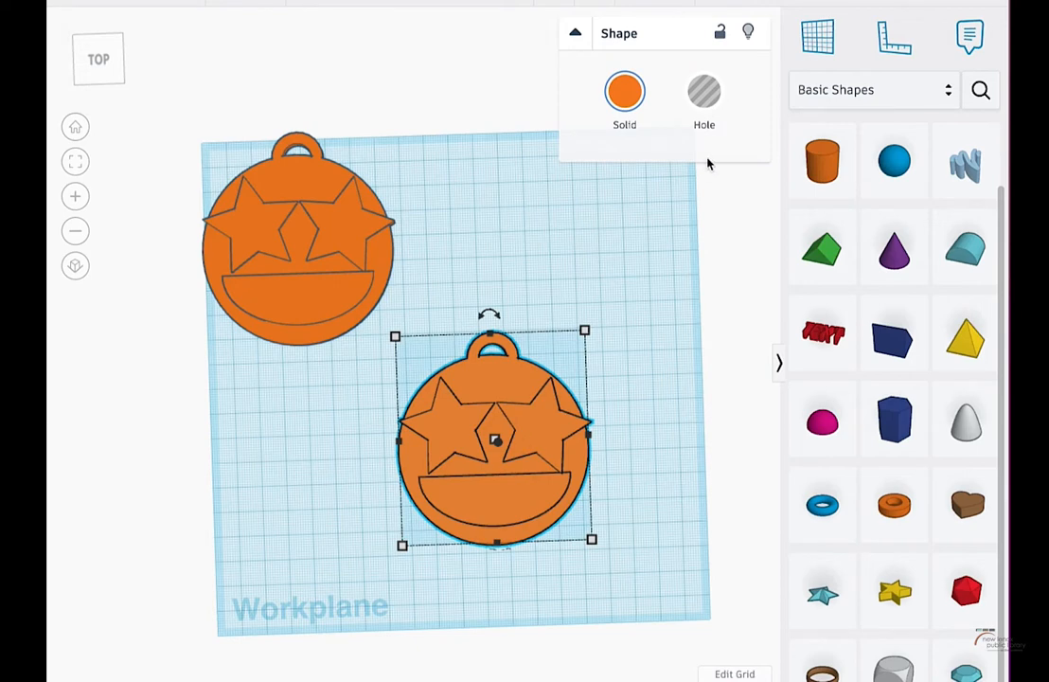
click(640, 101)
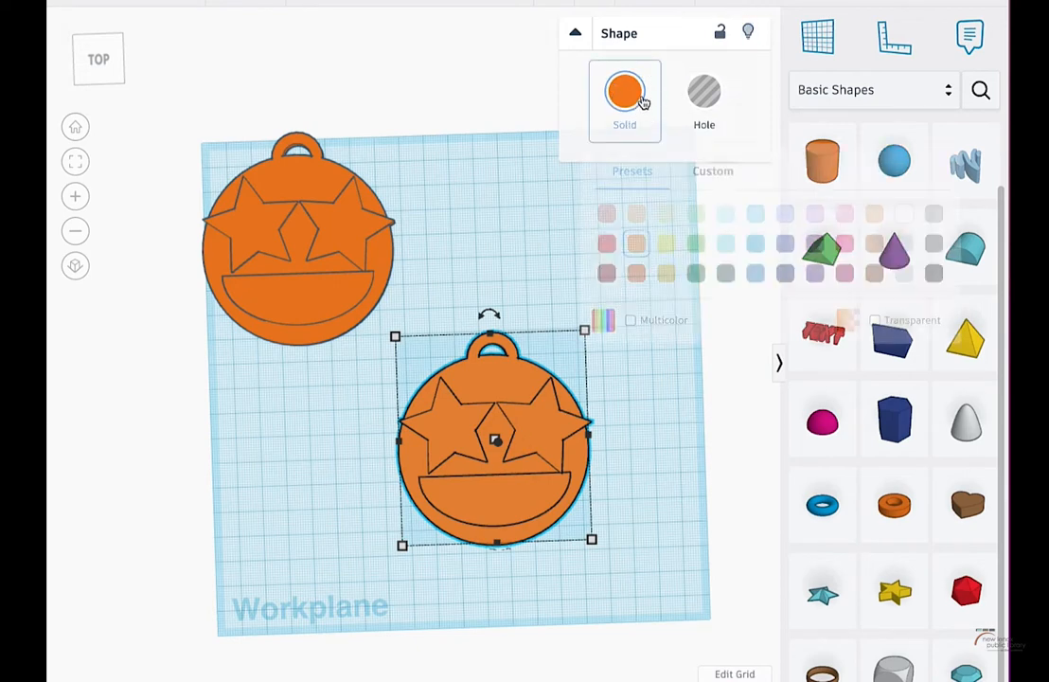
click(674, 2)
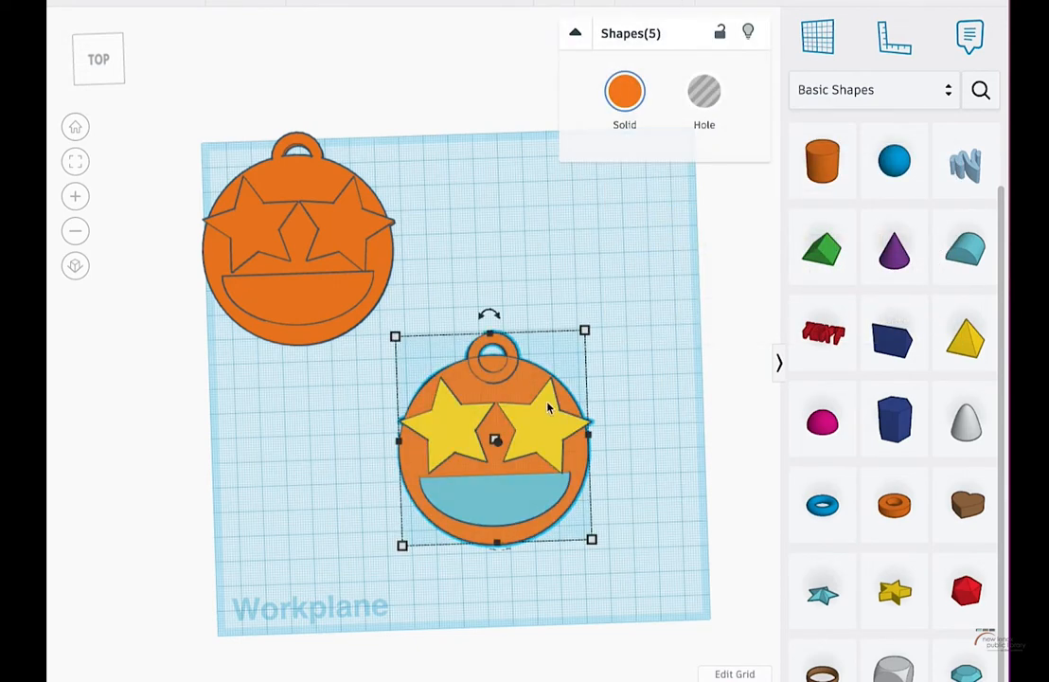
click(623, 399)
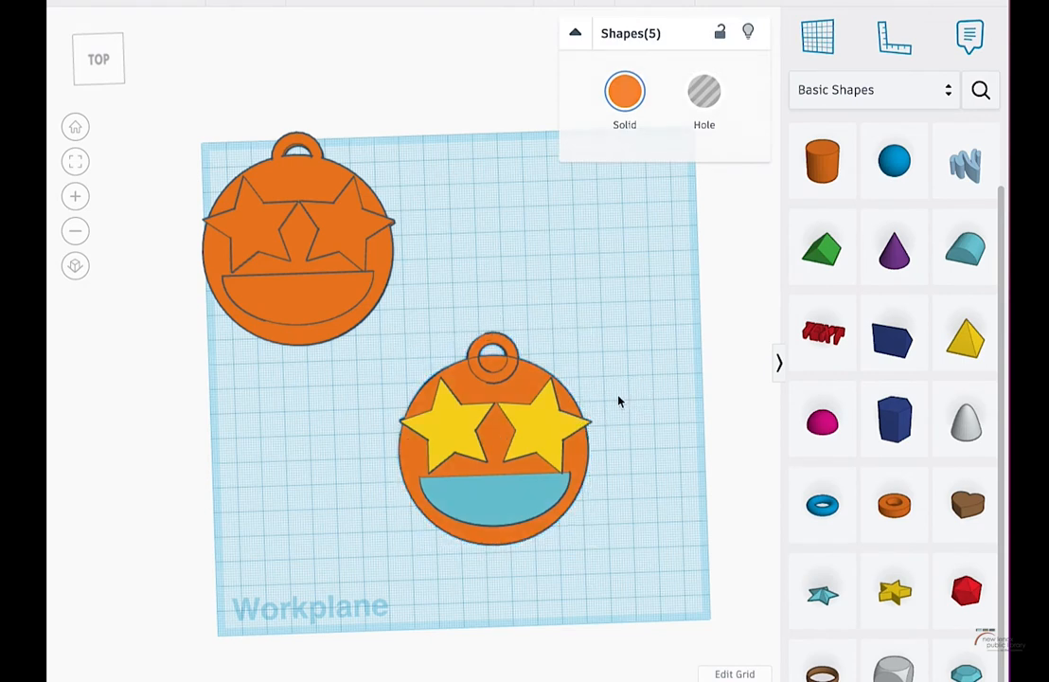
Delete both star eyes and the mouth from the ungrouped copy
click(559, 412)
key(Delete)
click(438, 431)
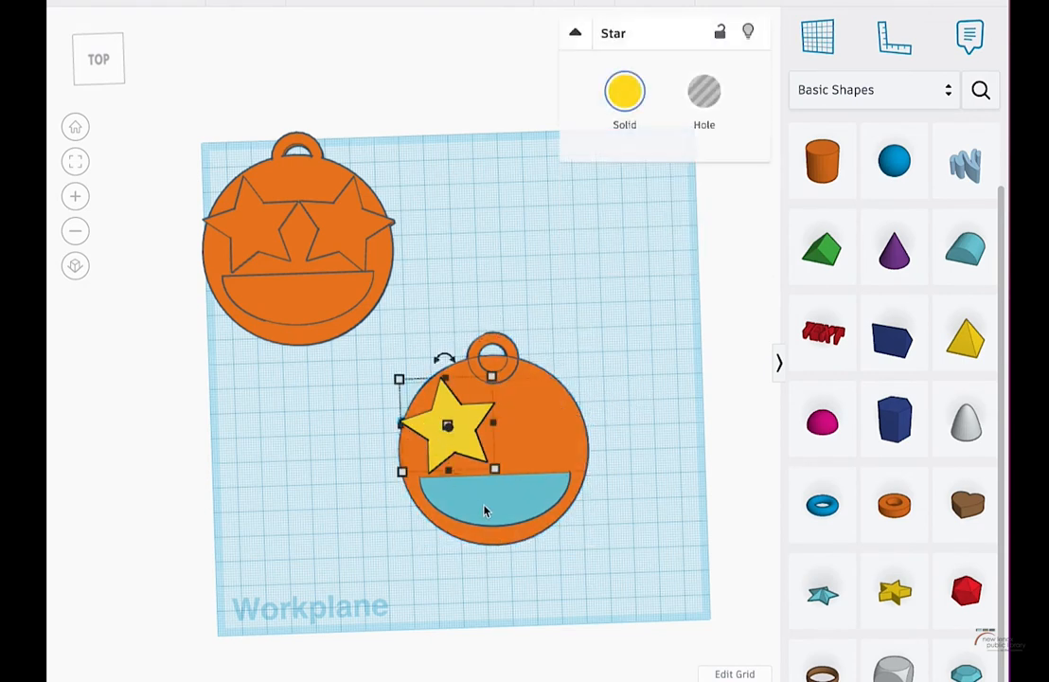
key(Delete)
click(483, 506)
key(Delete)
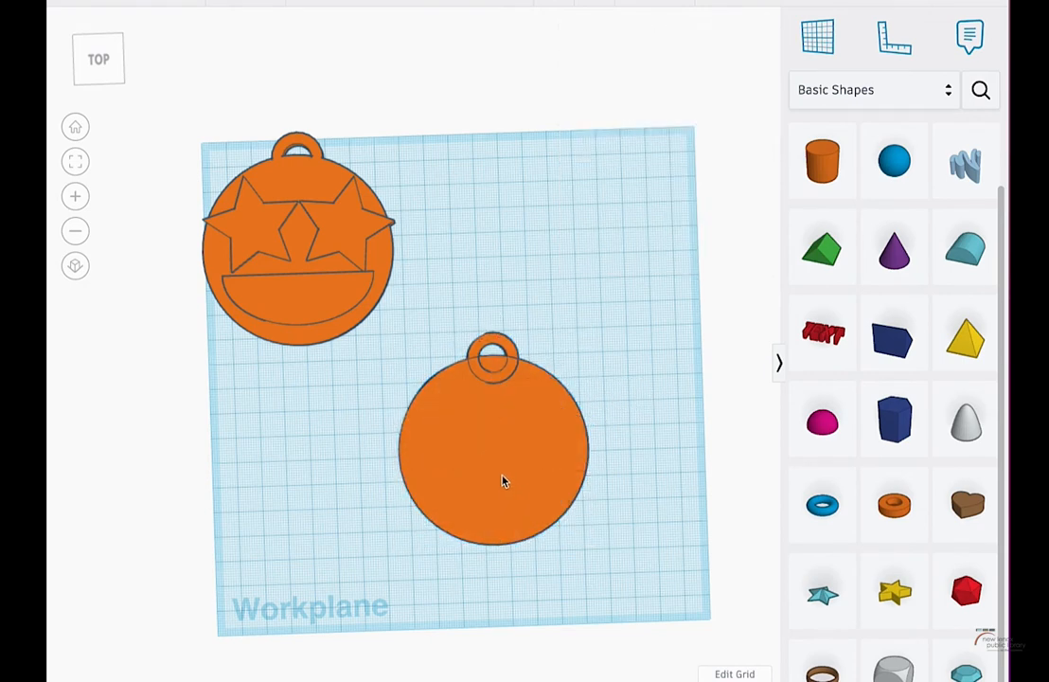
Group the copy's remaining disc and hanging loop into one blank tag and shift it slightly
drag(472, 313, 499, 410)
click(637, 4)
click(434, 238)
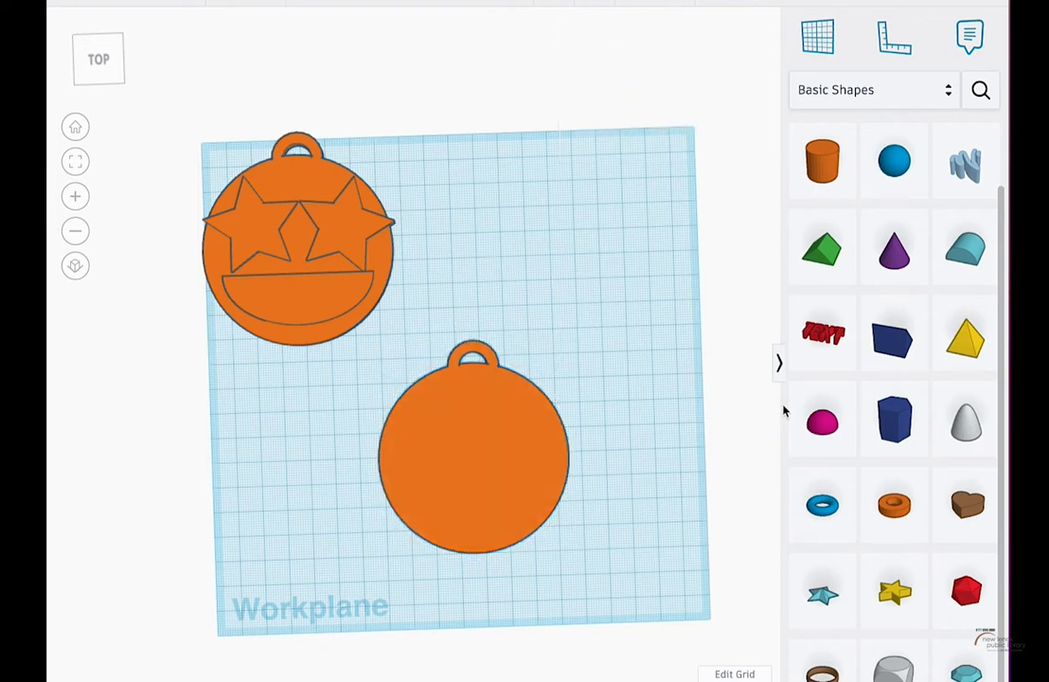
Open the Letters & Numbers collection of the Design Starters shapes and load more shapes in it
click(946, 89)
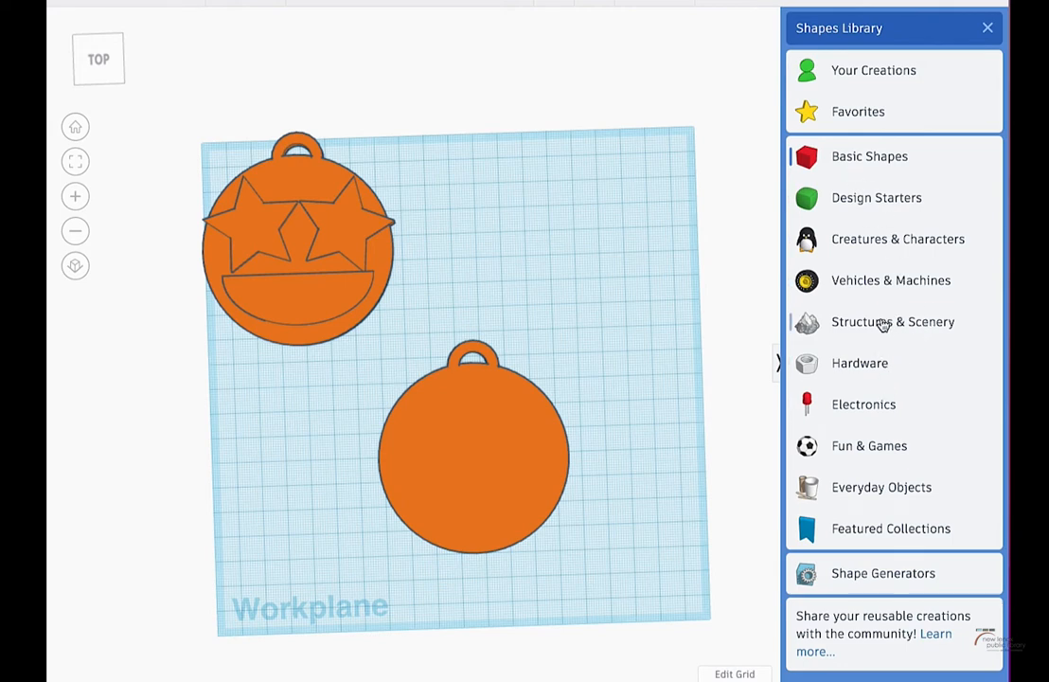
click(877, 199)
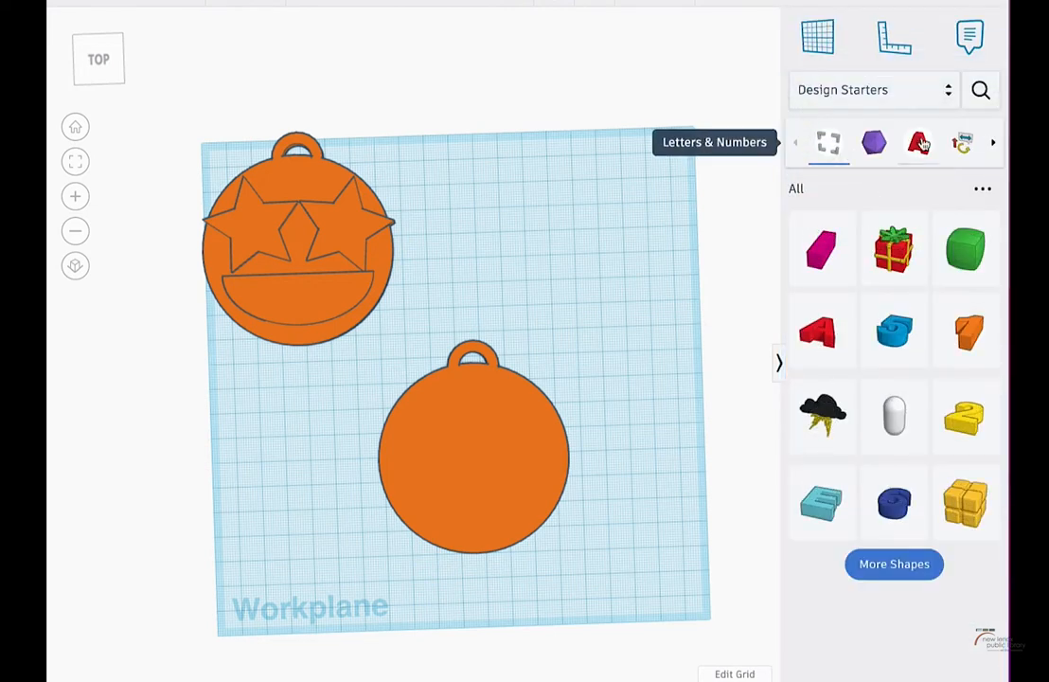
click(888, 91)
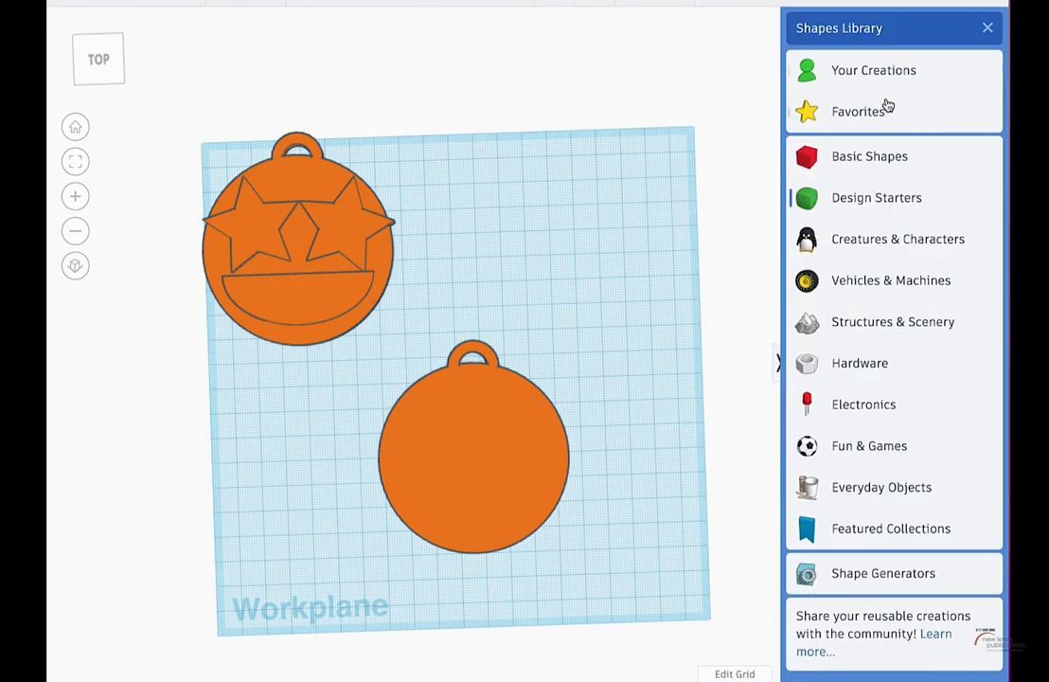
click(864, 207)
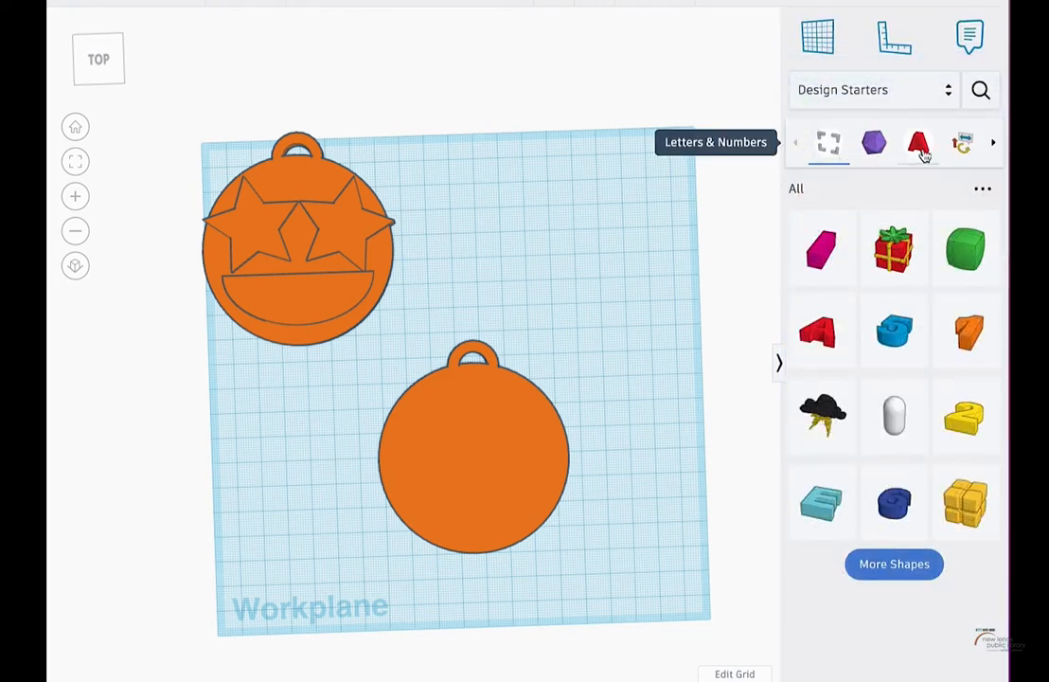
click(919, 147)
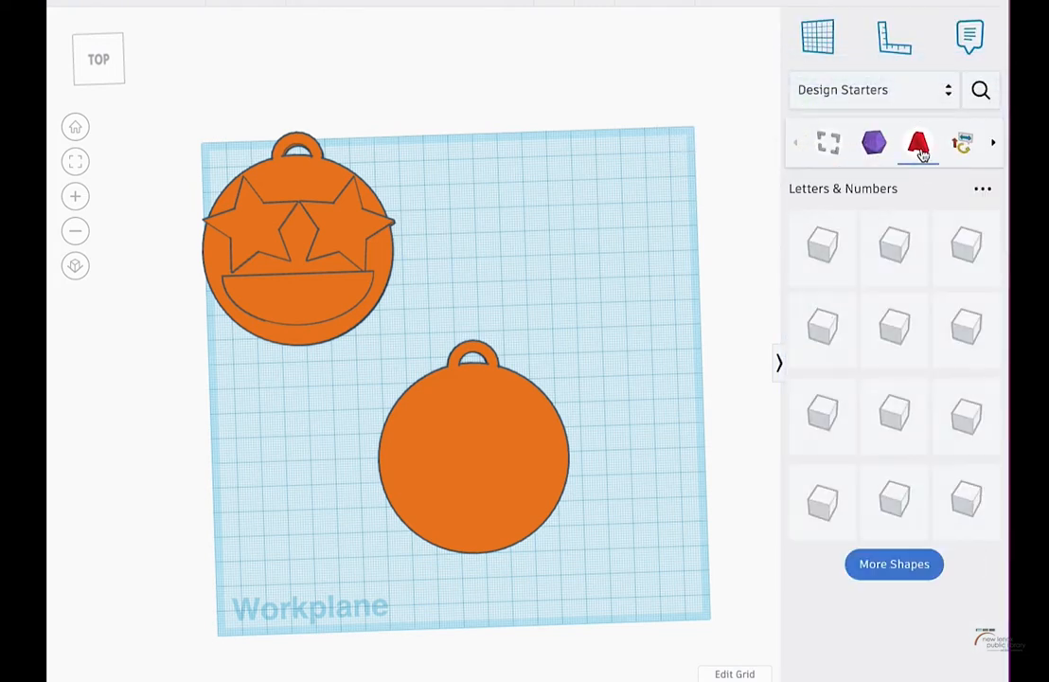
click(900, 566)
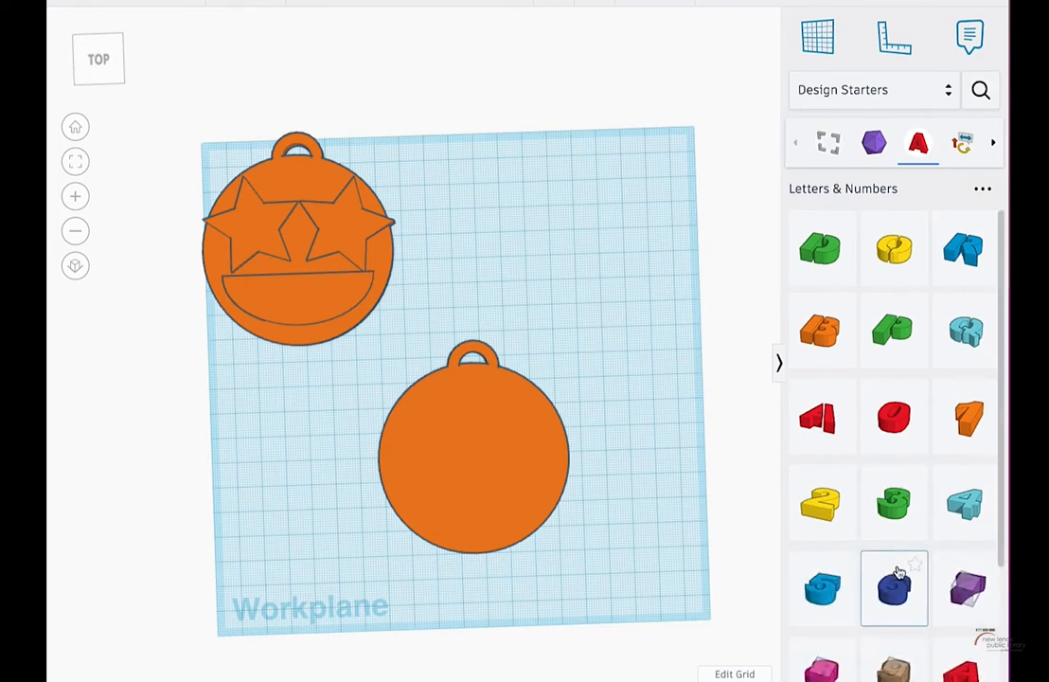
Find the number 3 among the letters and numbers and place it near the middle of the blank tag
scroll(901, 573, down, 5)
scroll(905, 613, down, 4)
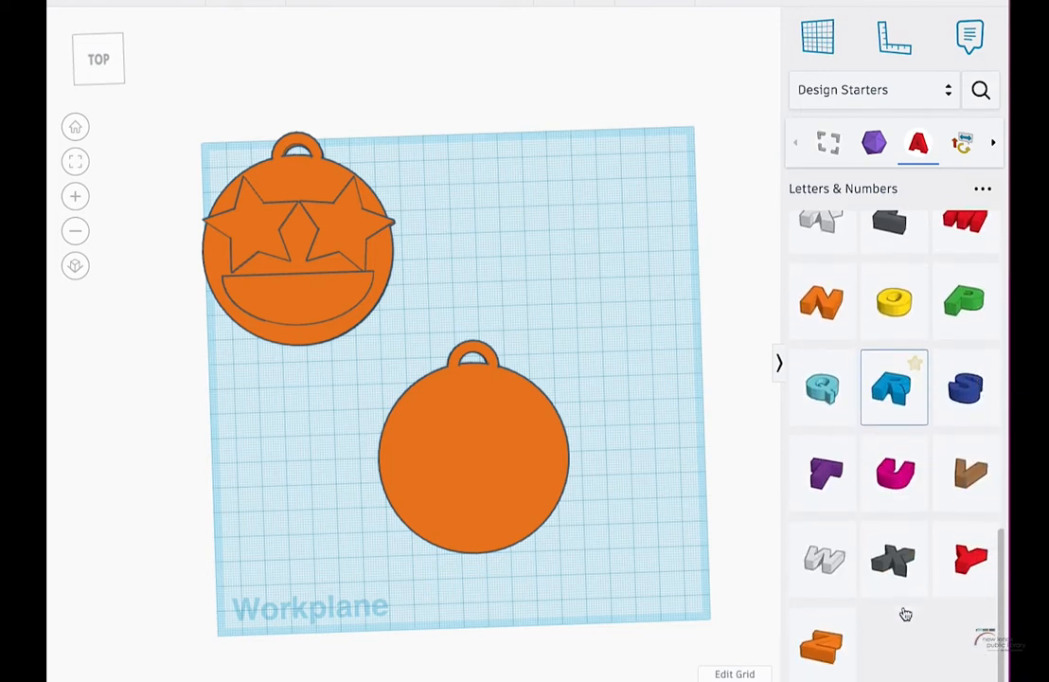
scroll(906, 615, up, 8)
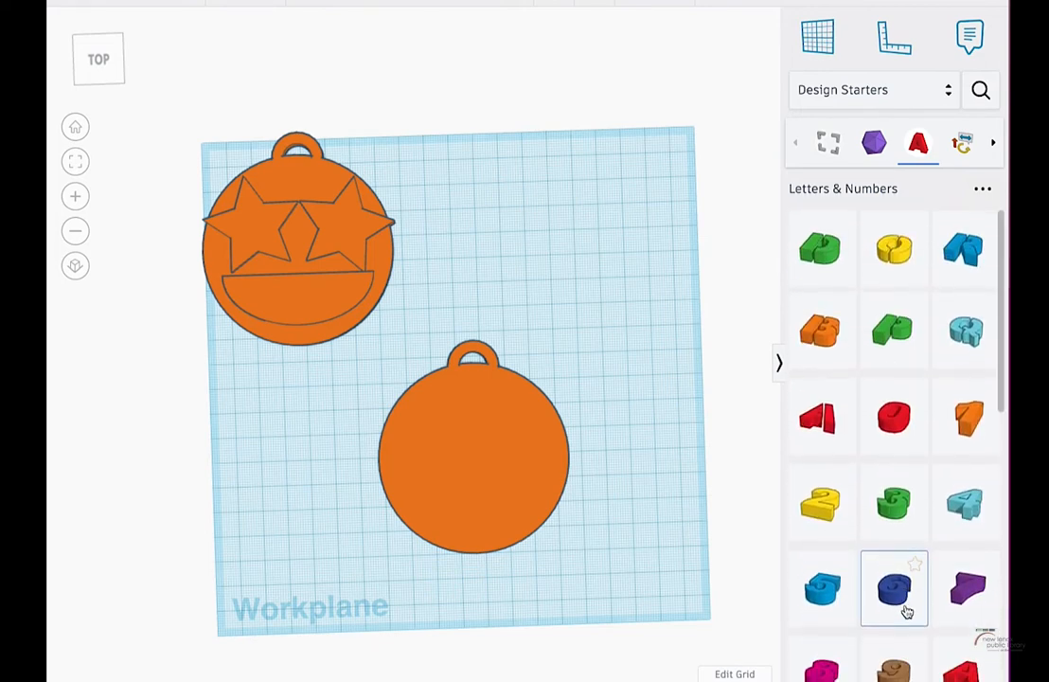
drag(895, 501, 482, 475)
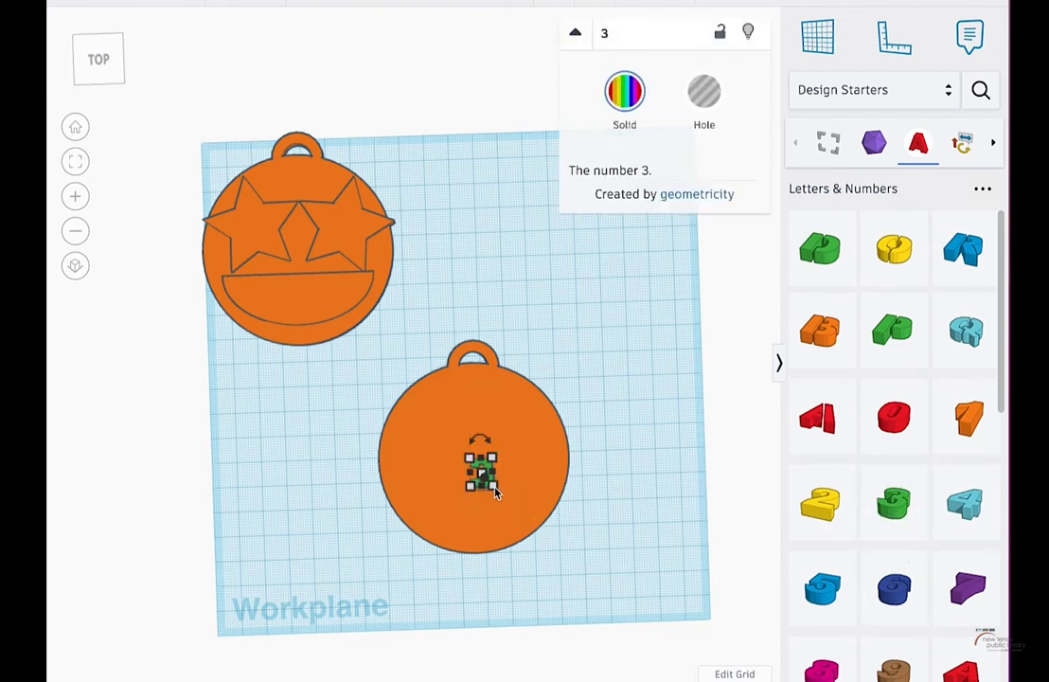
click(492, 486)
click(580, 476)
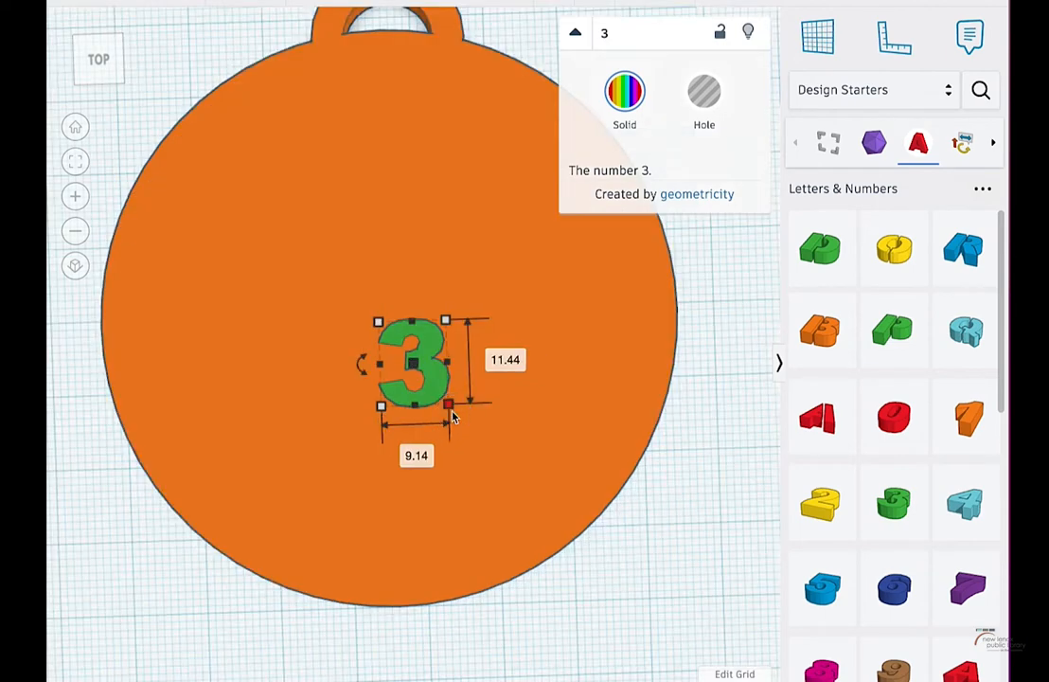
Set the length of the number 3 on the blank tag to 20 mm
click(510, 377)
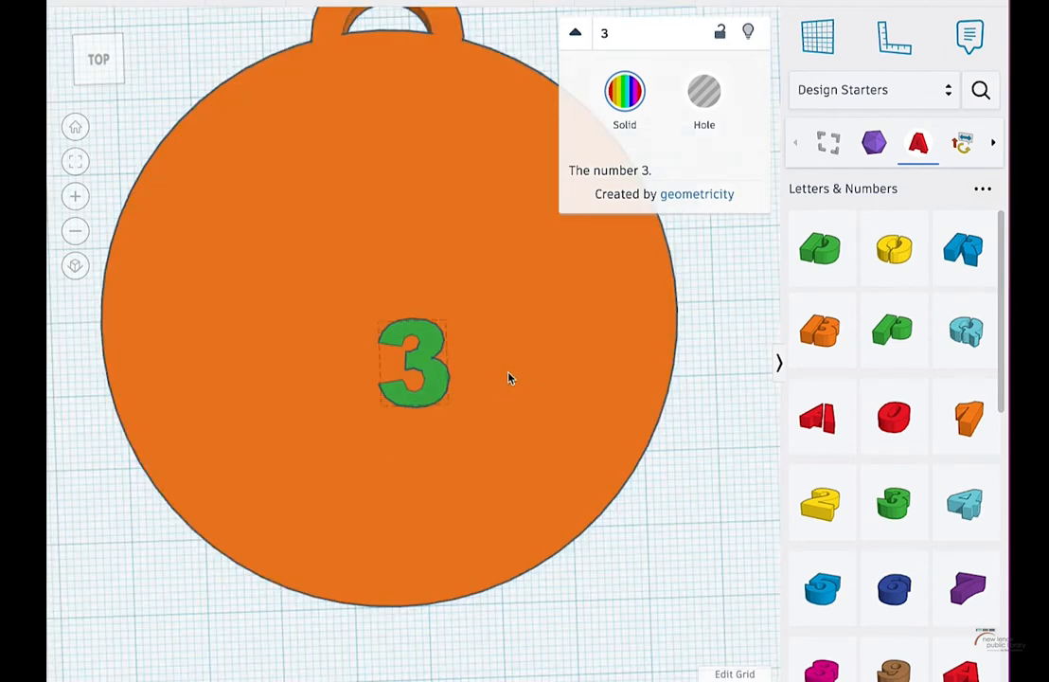
click(434, 396)
mouse_move(447, 402)
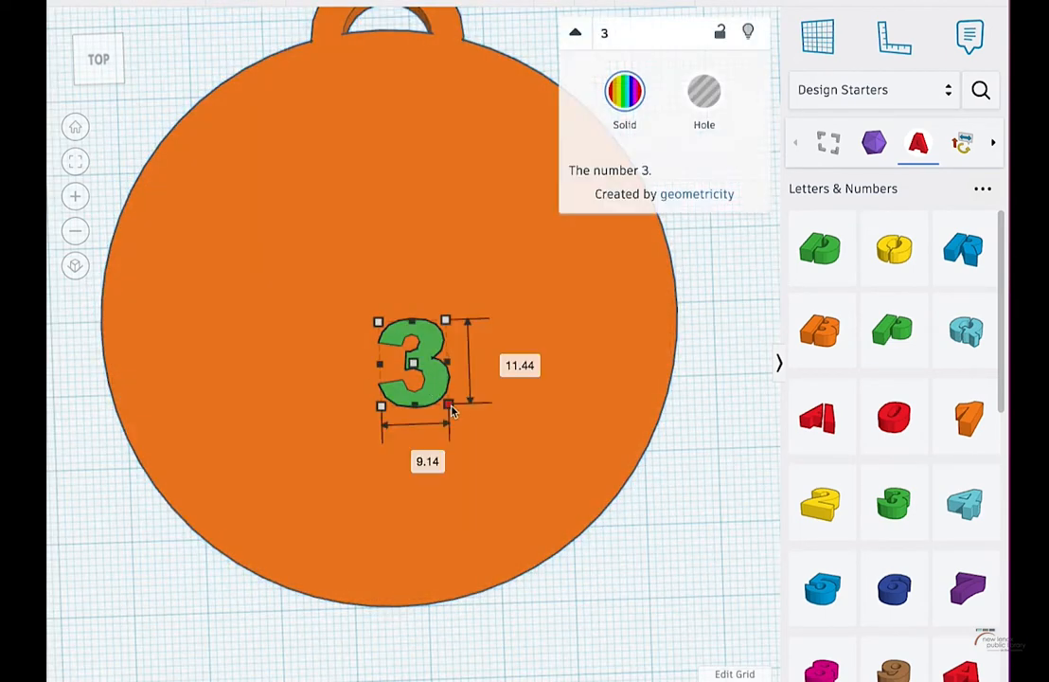
click(504, 360)
text(20)
key(Return)
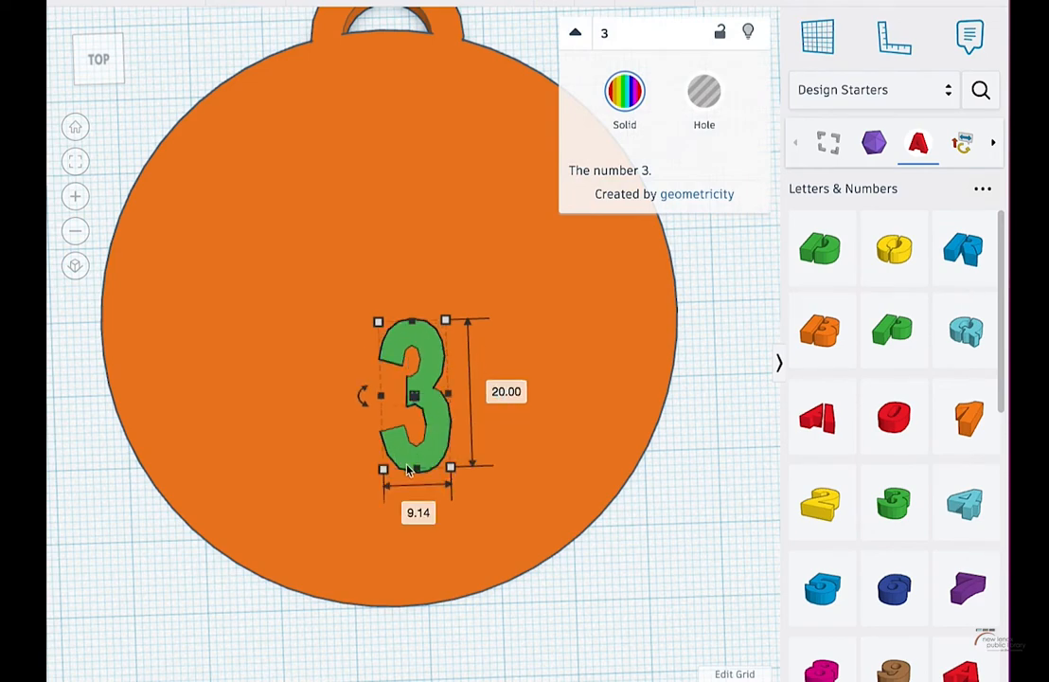
Try a width of 30 mm and then 25 mm for the number 3
click(417, 513)
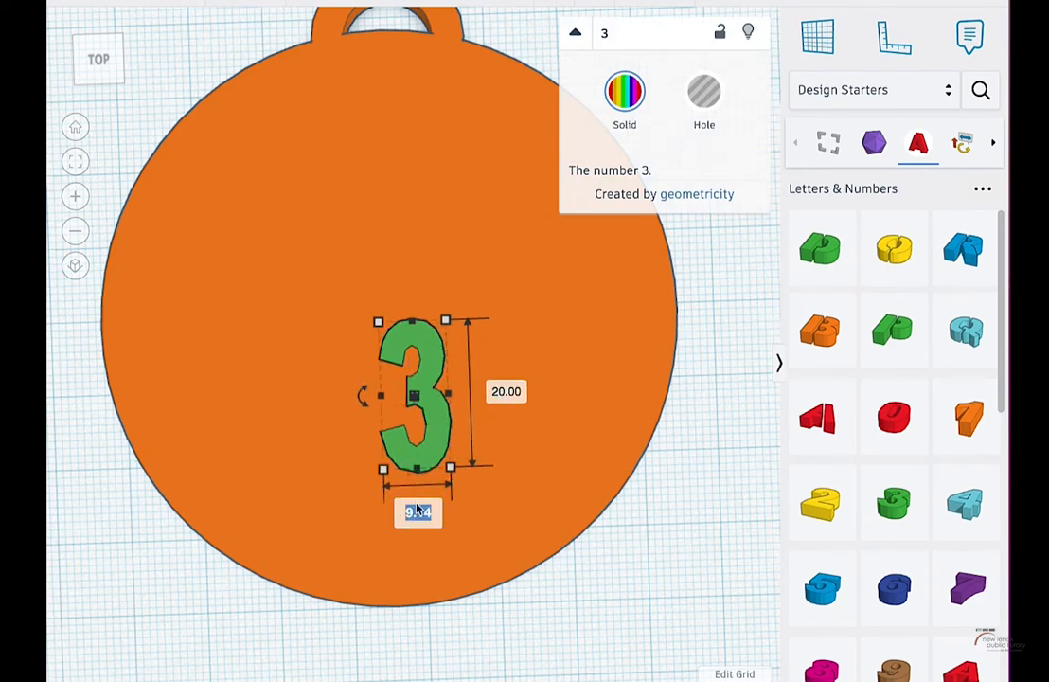
drag(516, 428, 484, 431)
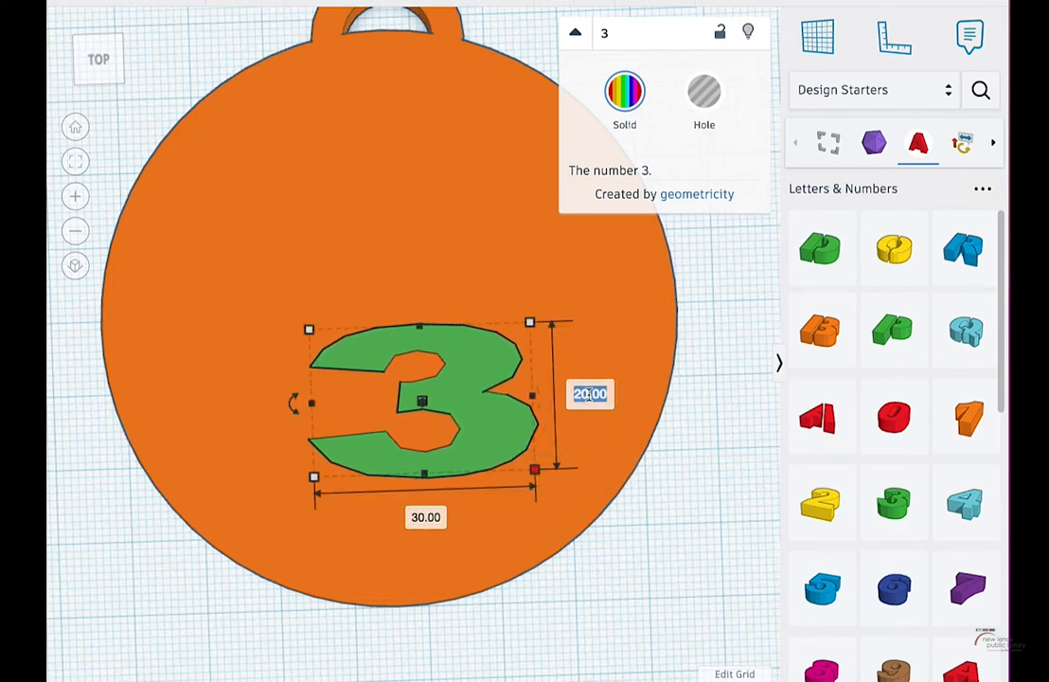
click(427, 516)
text(25)
key(Return)
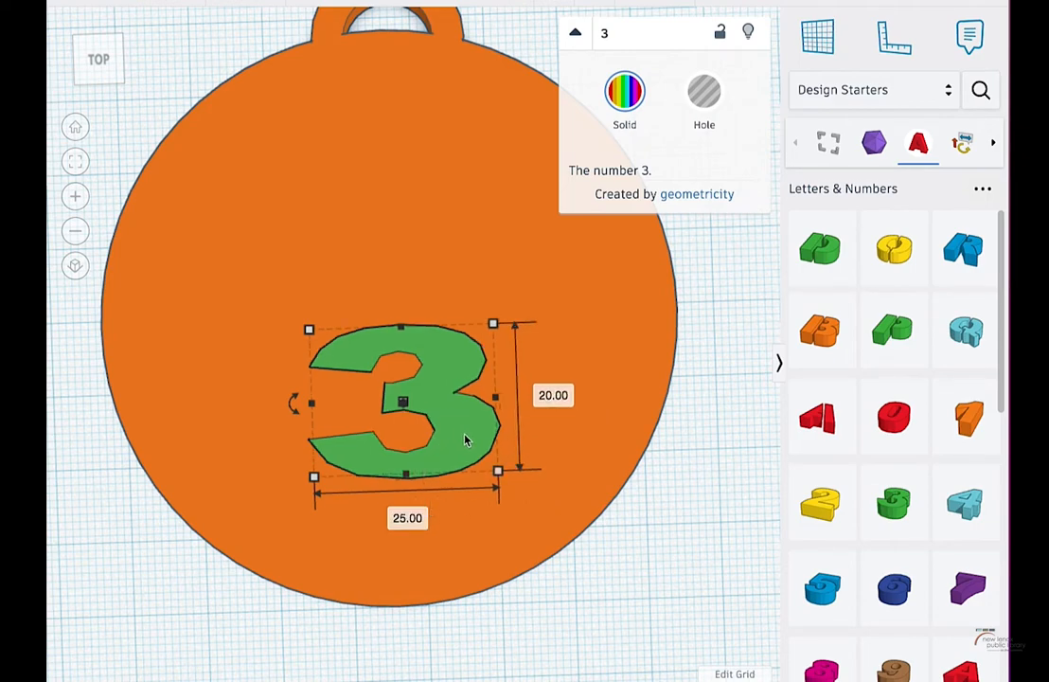
Move the number 3 down to the lower part of the tag and set its width to 20 mm
scroll(464, 438, down, 2)
right_drag(465, 452, 470, 477)
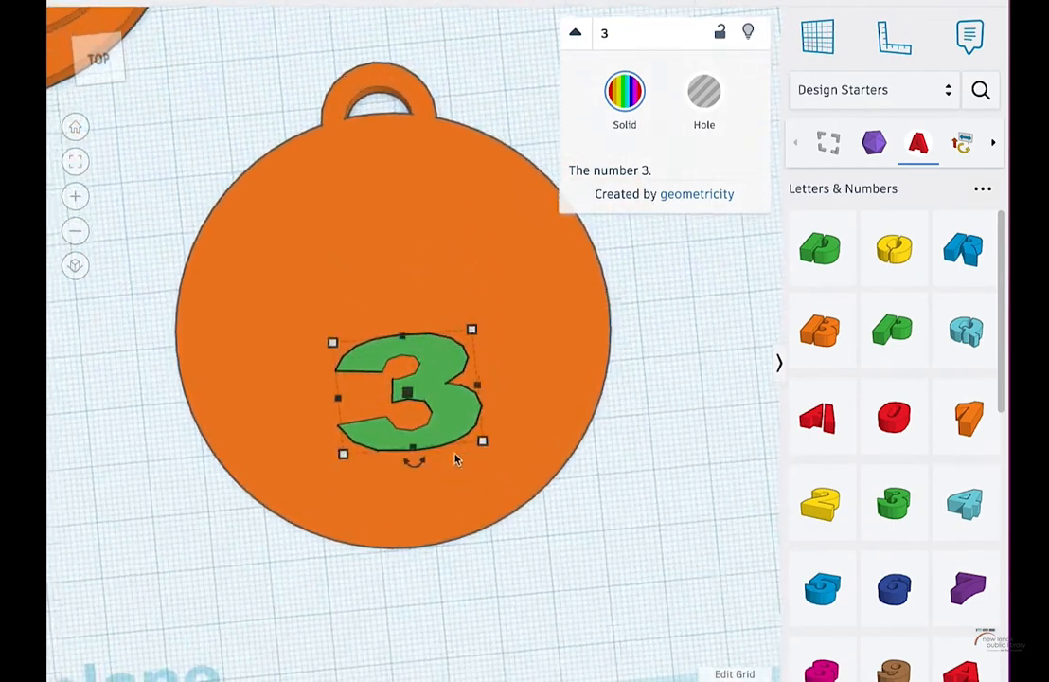
drag(448, 431, 447, 455)
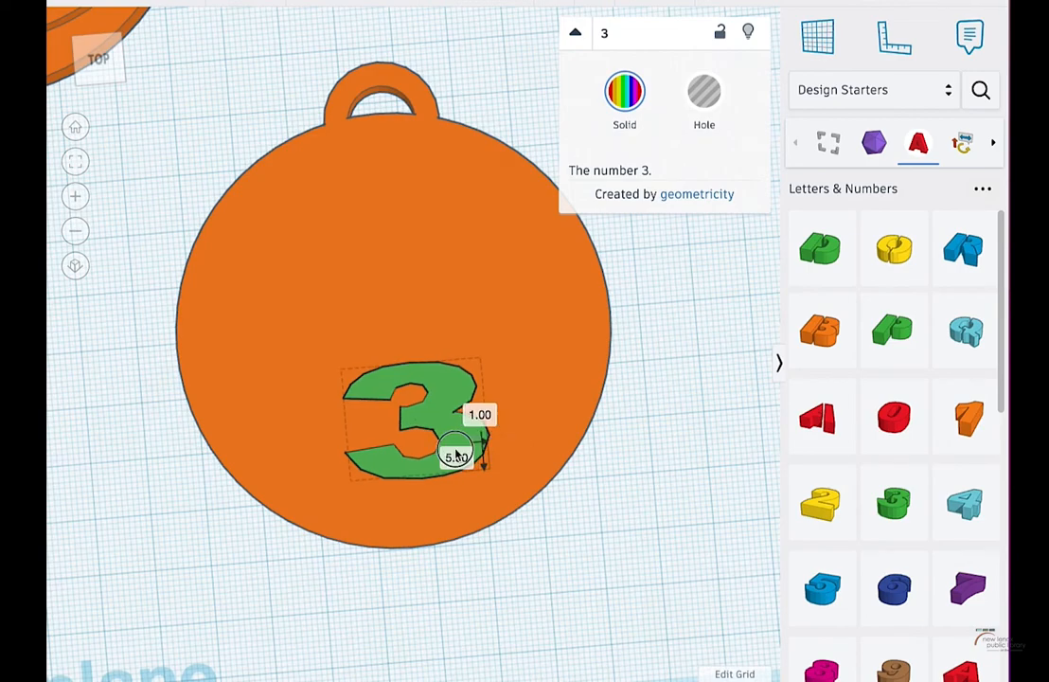
scroll(447, 455, down, 2)
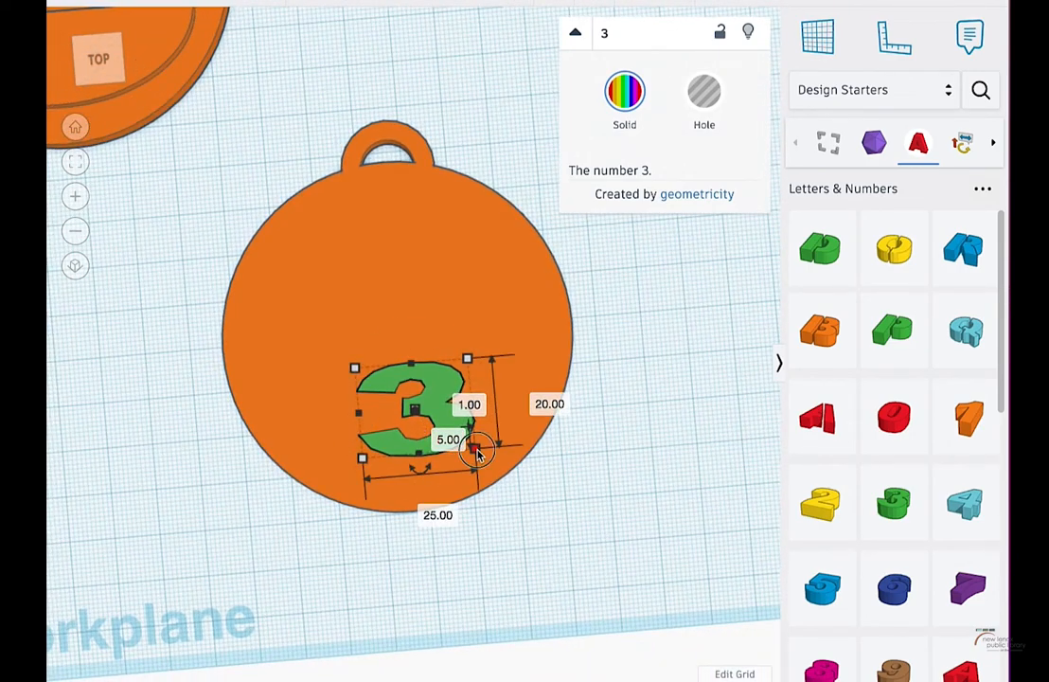
scroll(424, 509, down, 3)
scroll(426, 430, up, 3)
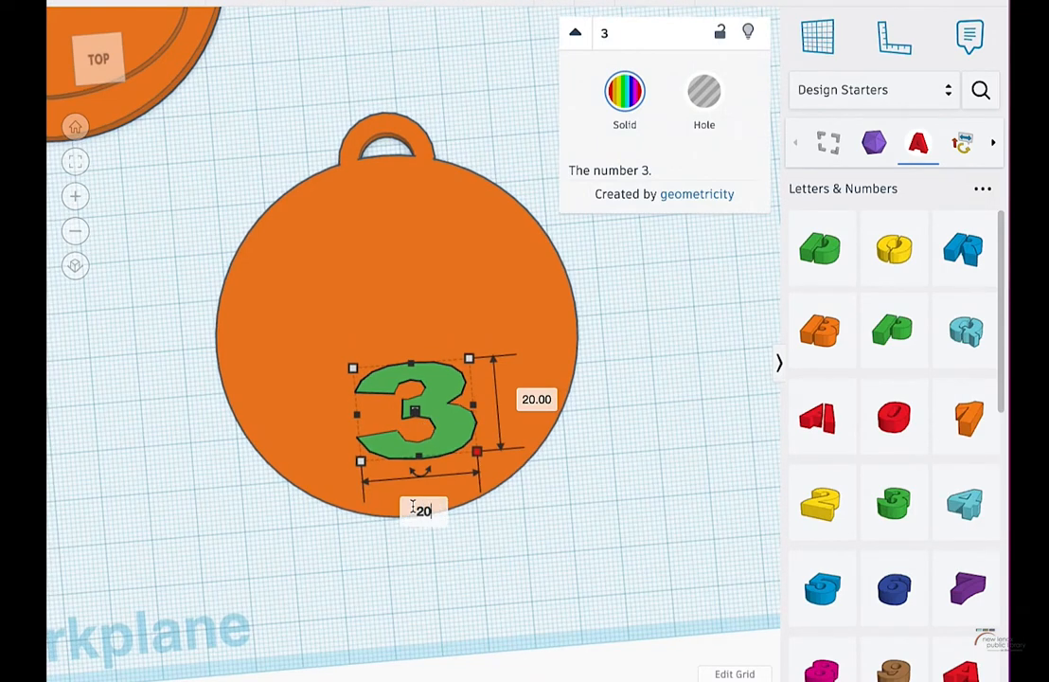
key(Return)
drag(438, 416, 450, 416)
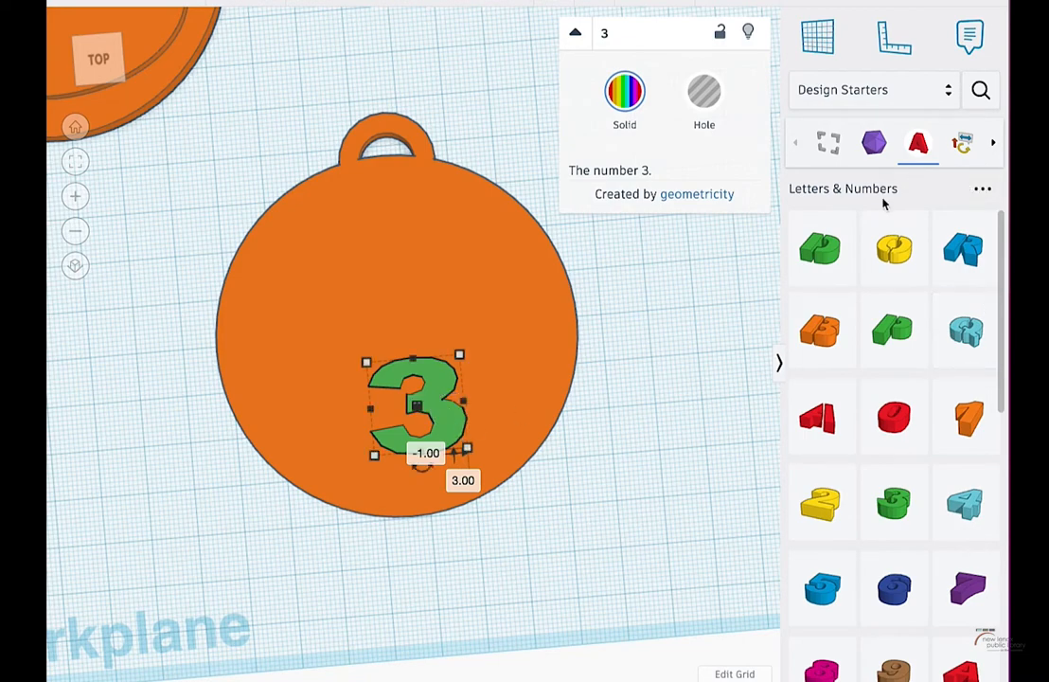
Place a Heart from the Basic Shapes on the tag, just right of the number 3
click(934, 94)
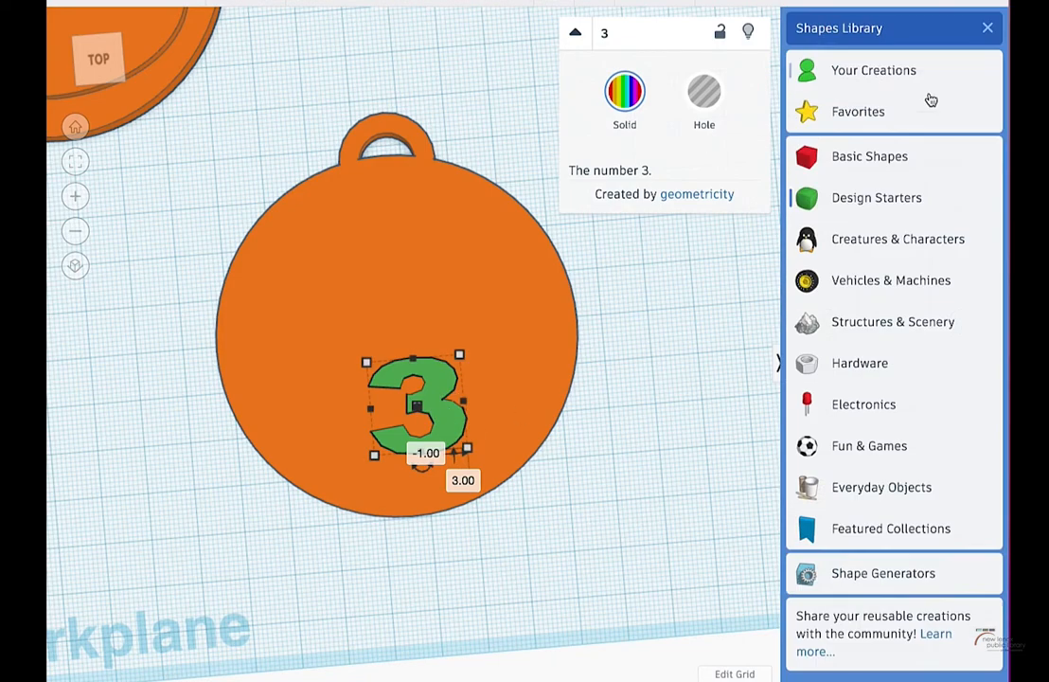
click(865, 174)
scroll(958, 557, down, 1)
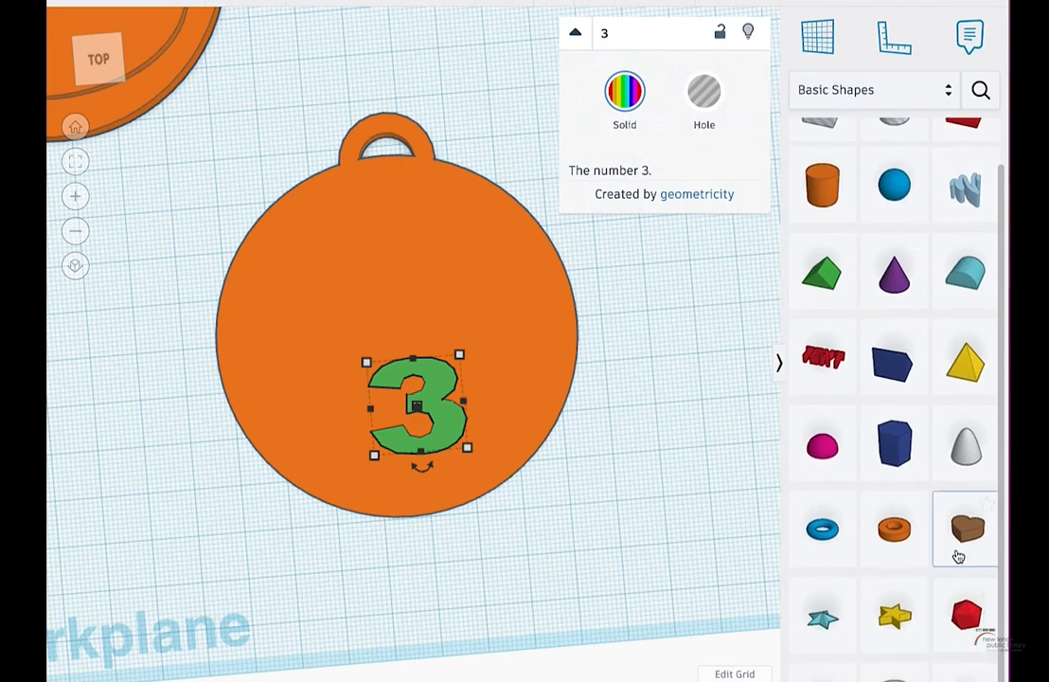
drag(958, 556, 540, 393)
Set both the length and the width of the heart to 15 mm
click(663, 408)
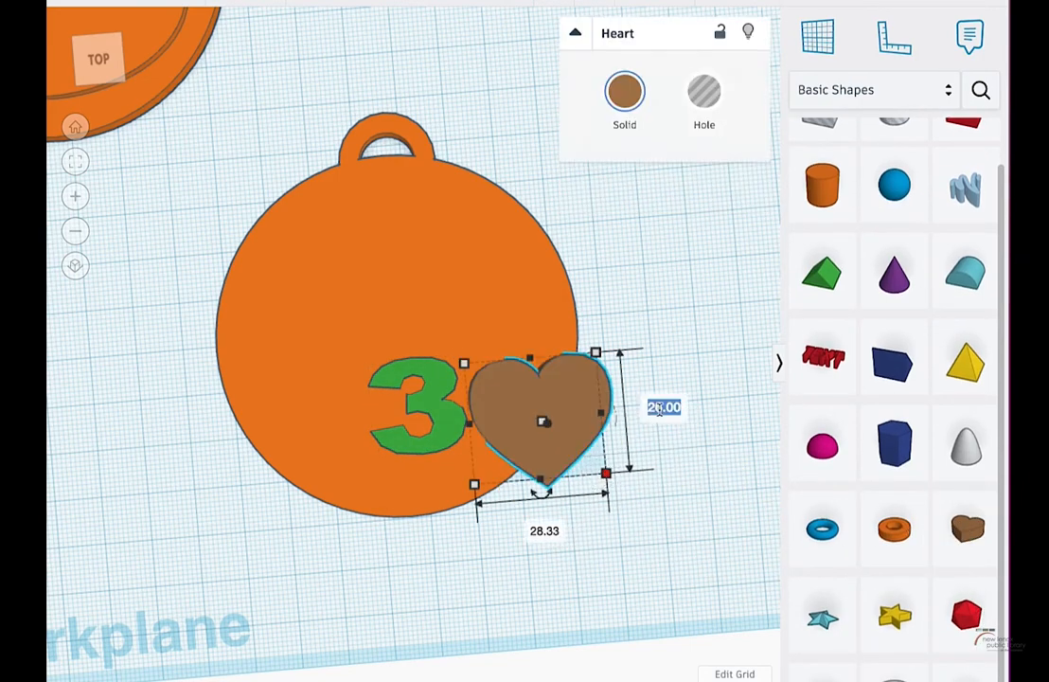
click(606, 473)
click(658, 409)
text(15)
key(Return)
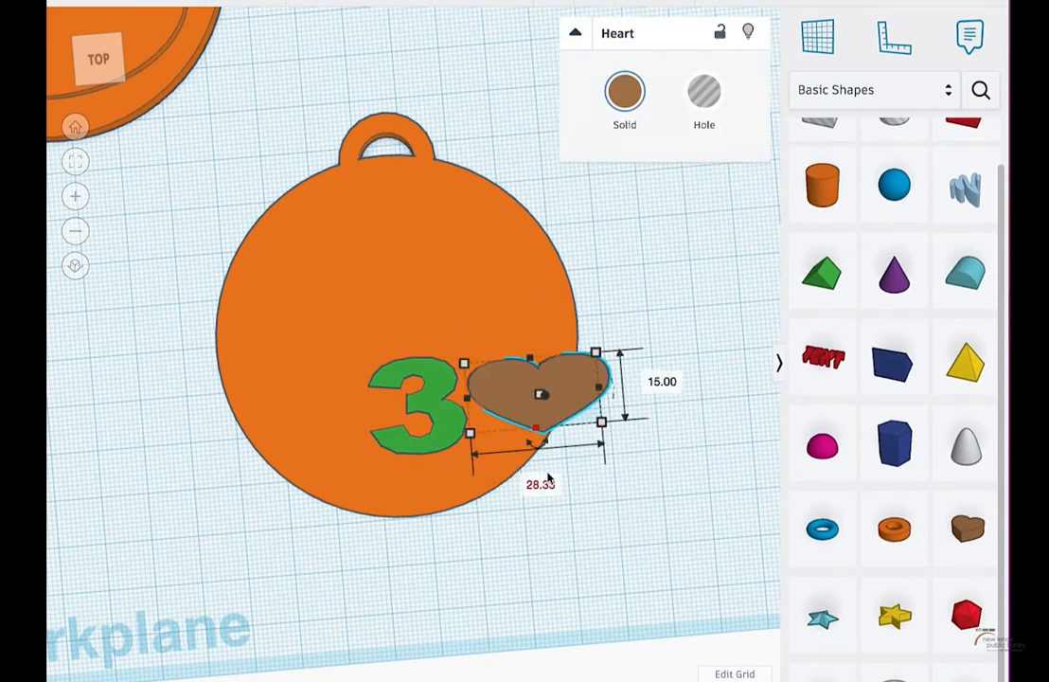
click(541, 484)
text(15)
key(Return)
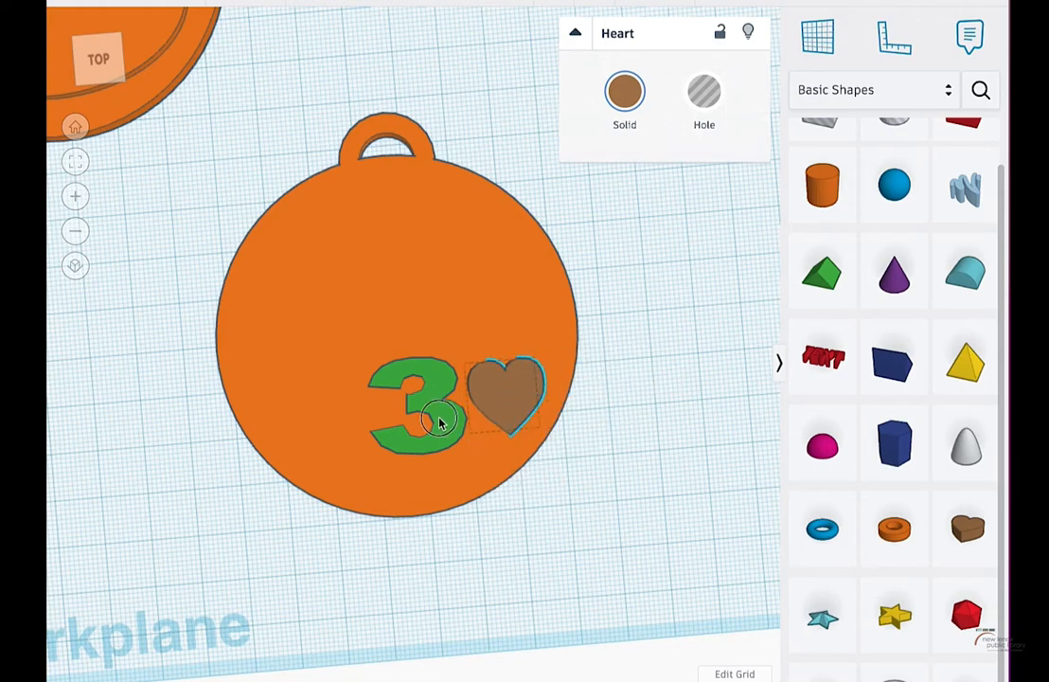
Tilt the heart slightly clockwise and arrange it and the number 3 side by side with a small gap on the tag's lower part
drag(480, 397, 433, 402)
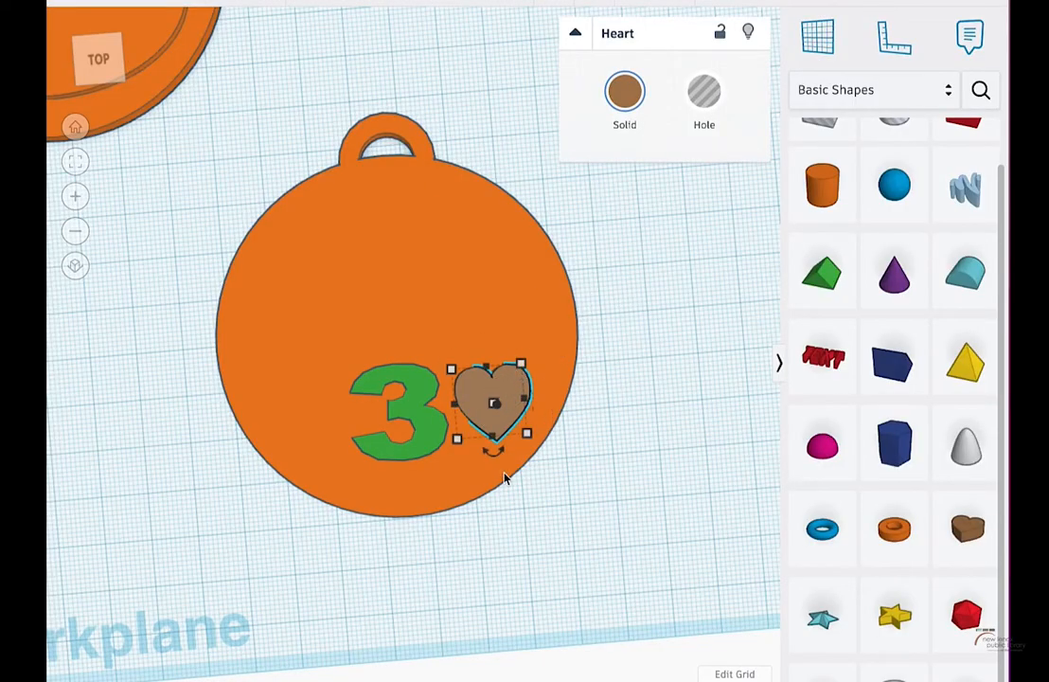
drag(499, 459, 476, 461)
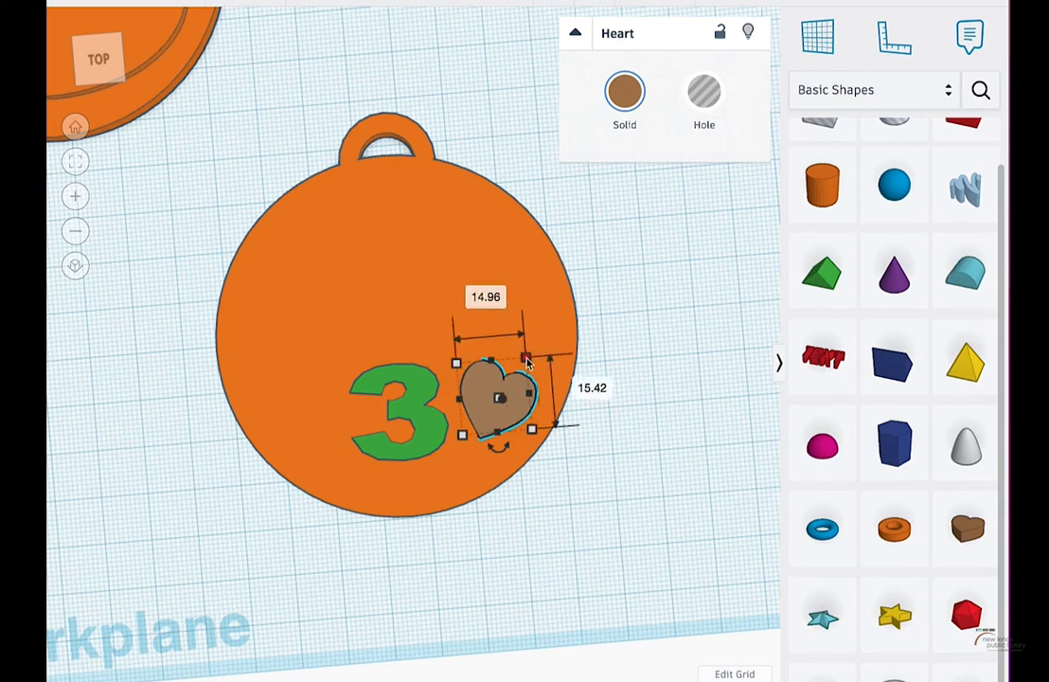
drag(520, 402, 539, 398)
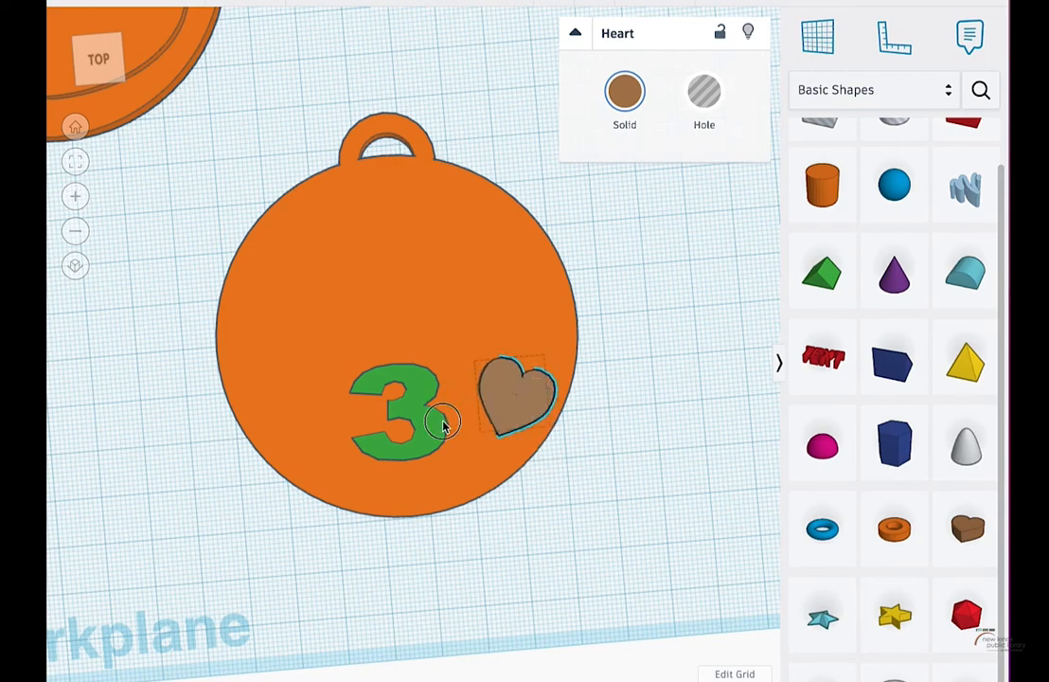
click(436, 428)
drag(435, 428, 450, 441)
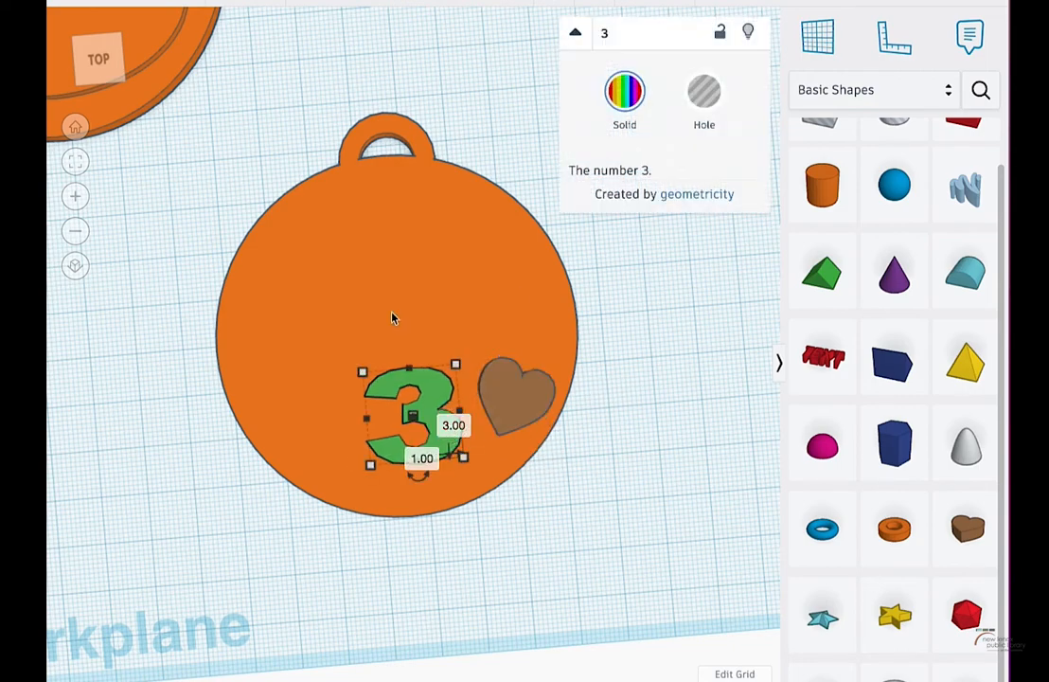
Browse the Basic Shapes, Creatures & Characters and Design Starters collections for another decoration, loading more shapes in Design Starters
scroll(904, 256, up, 2)
scroll(904, 262, down, 3)
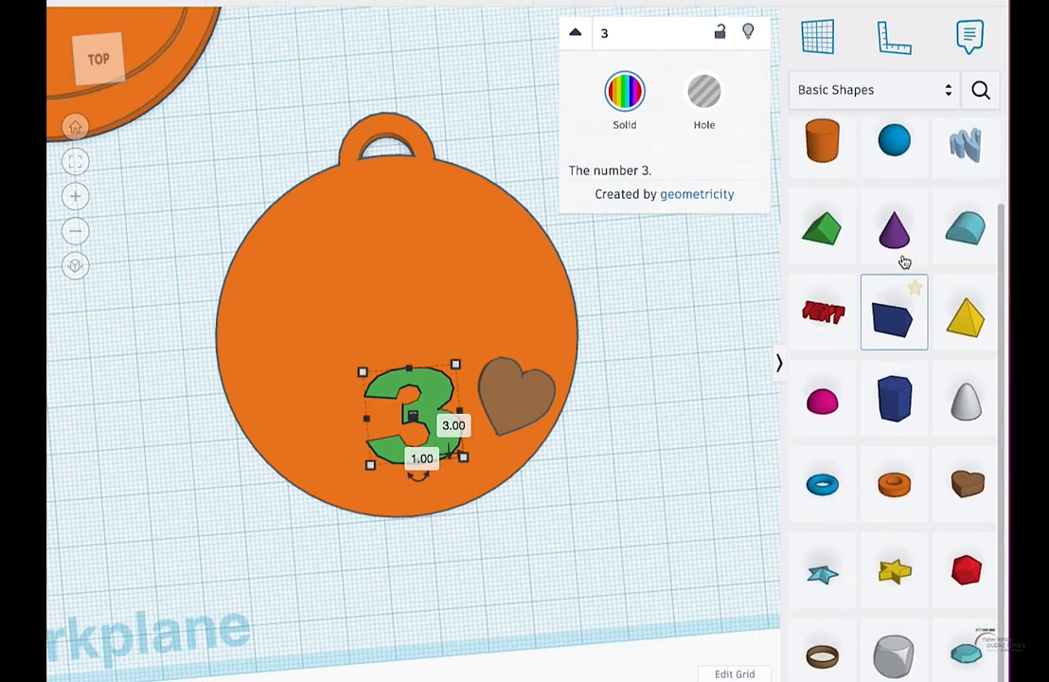
scroll(900, 254, up, 1)
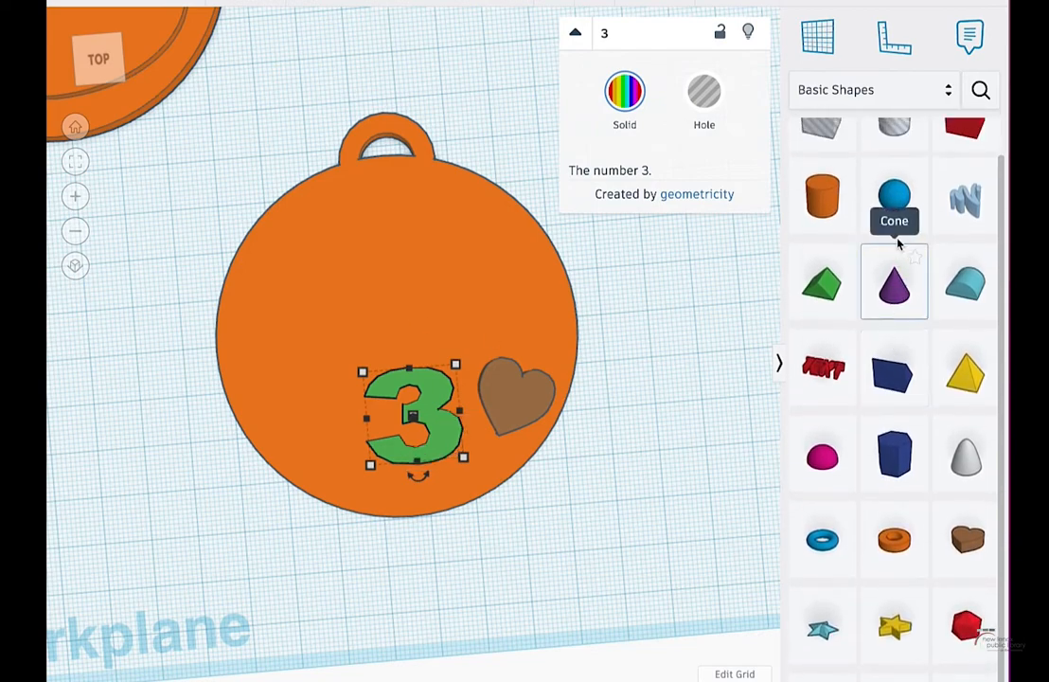
click(881, 89)
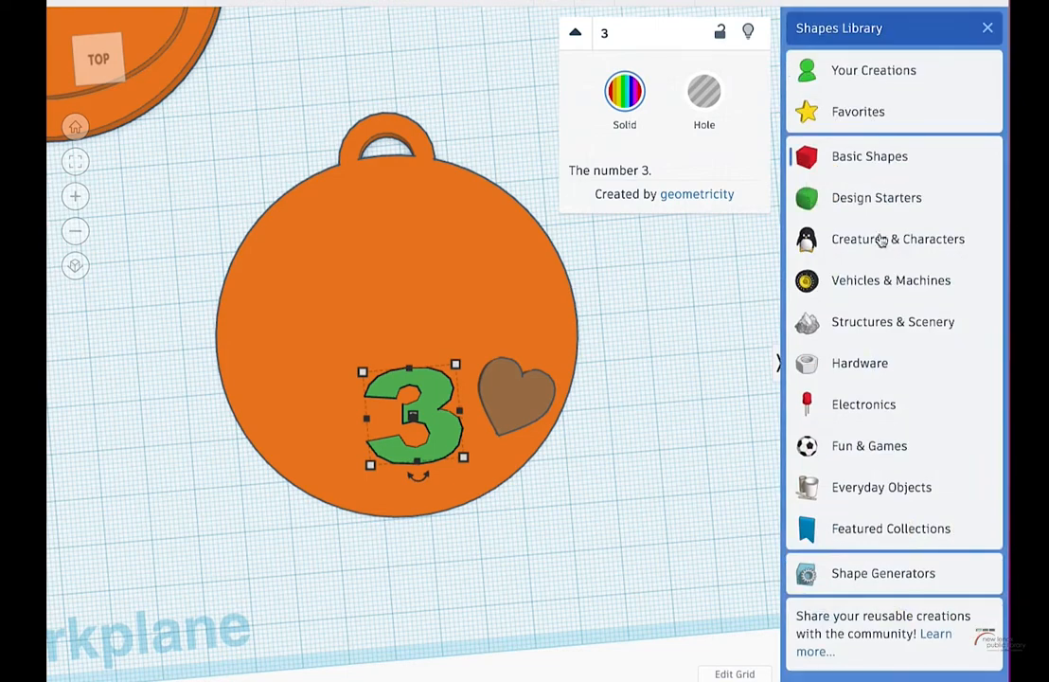
click(864, 248)
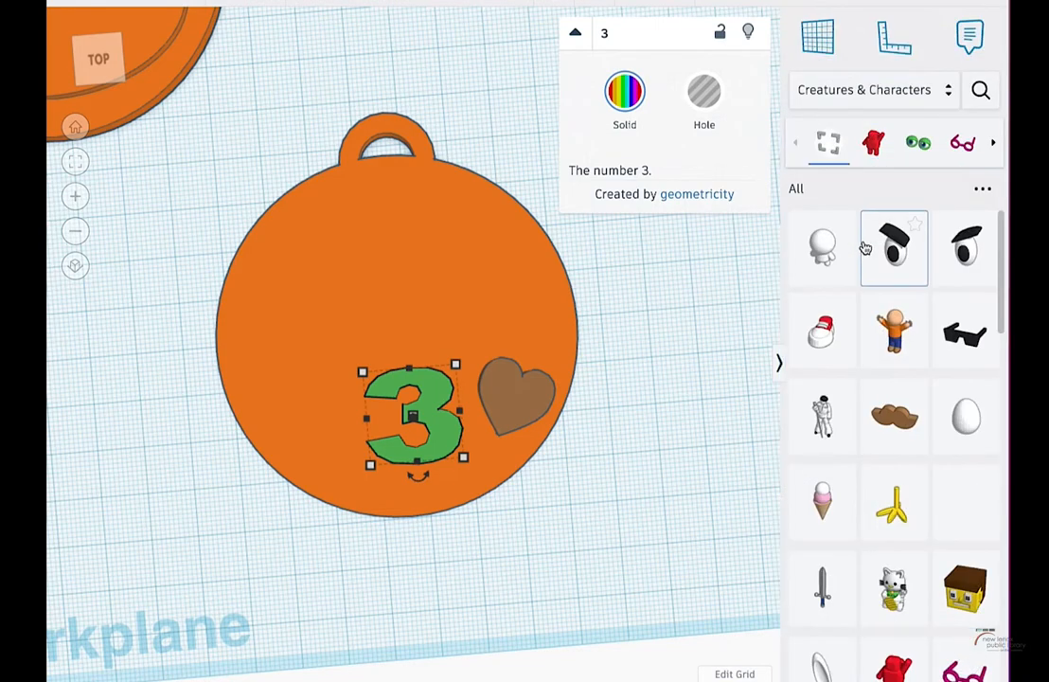
click(873, 89)
click(864, 202)
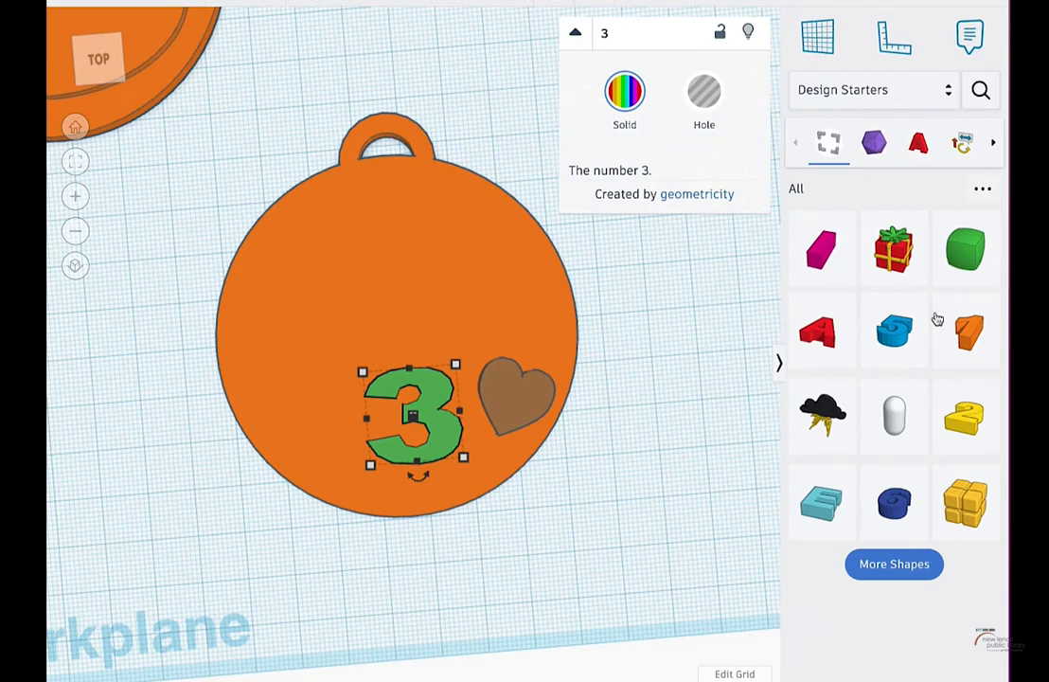
click(880, 570)
scroll(911, 480, down, 1)
scroll(916, 480, down, 3)
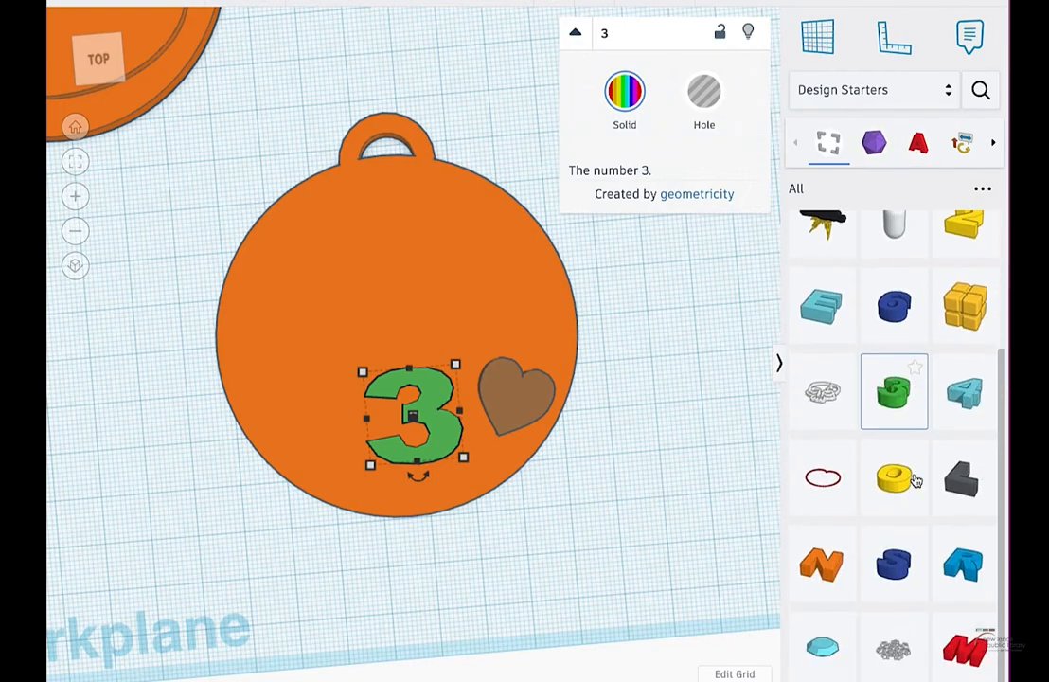
scroll(916, 480, up, 3)
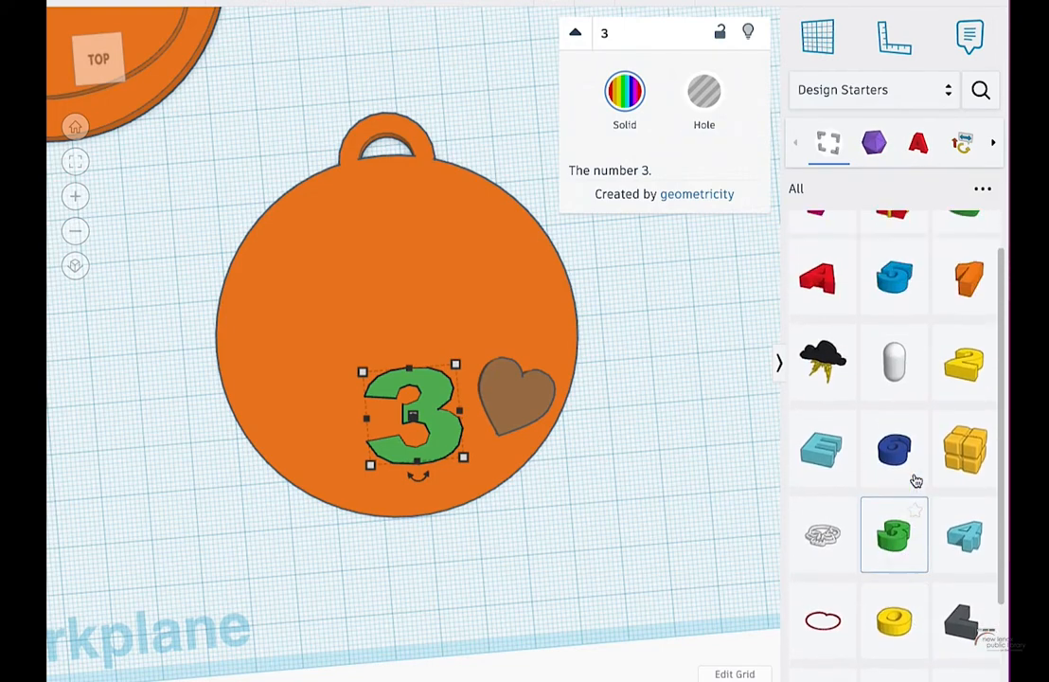
scroll(916, 480, down, 4)
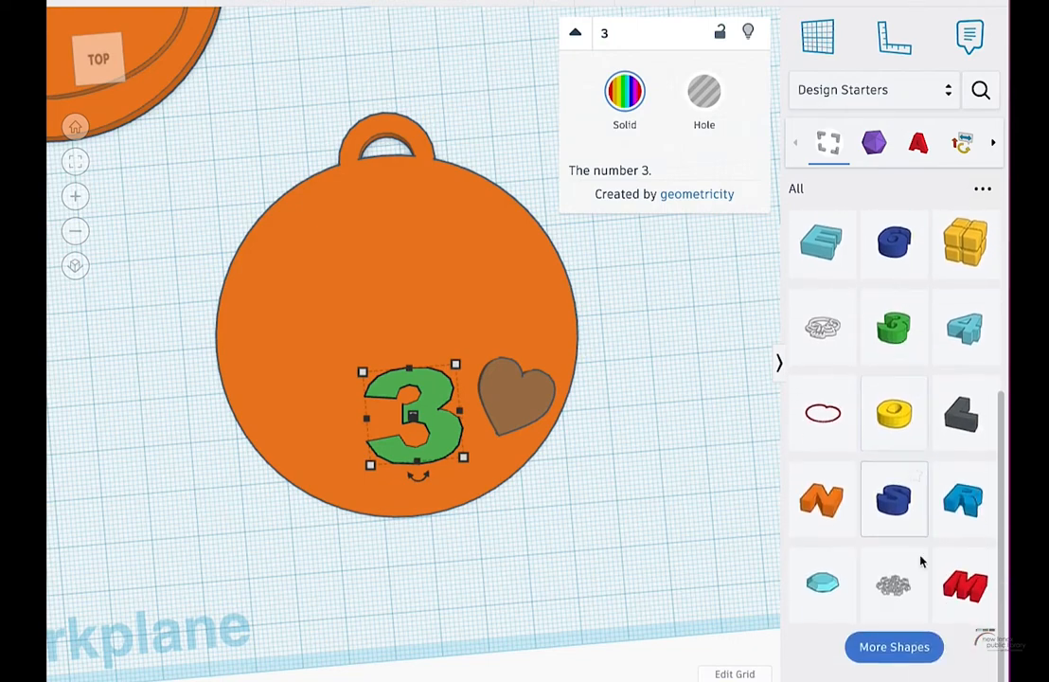
scroll(900, 511, down, 6)
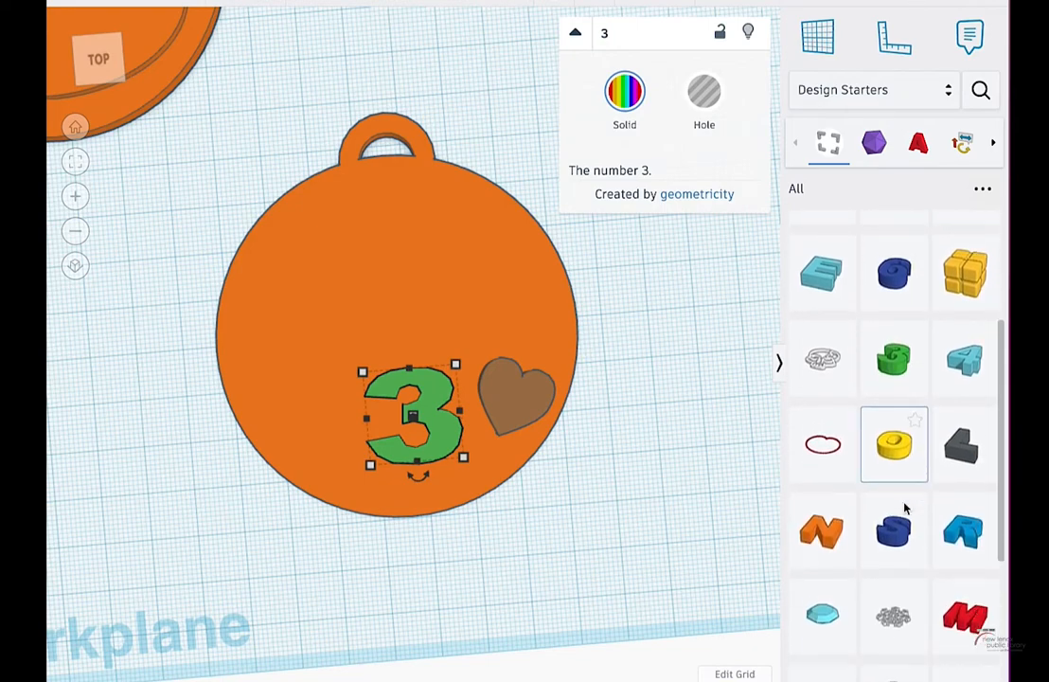
Place a Scribble from the Basic Shapes on the workplane beside the tag's upper right edge
click(871, 89)
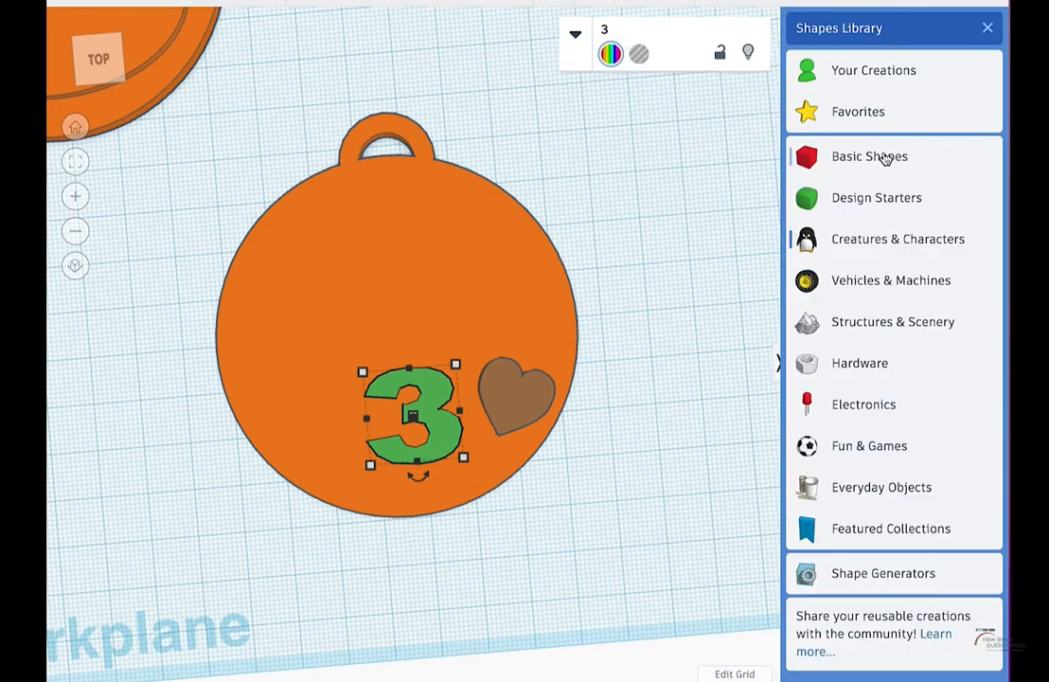
click(885, 157)
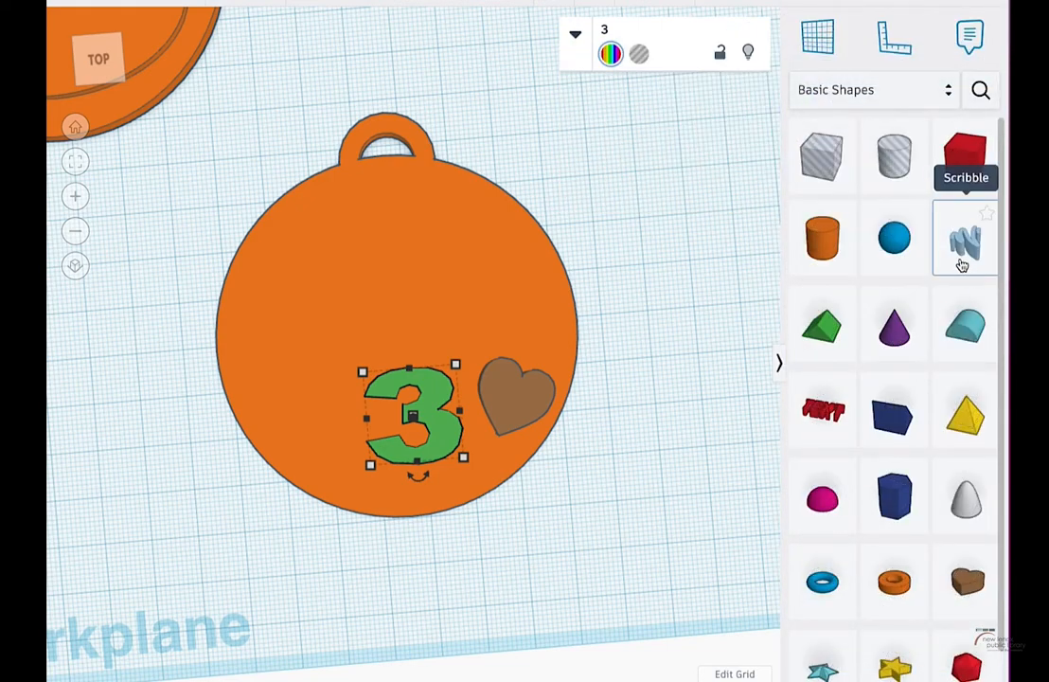
mouse_move(962, 265)
mouse_down()
mouse_move(946, 251)
mouse_move(609, 187)
mouse_move(862, 227)
mouse_move(624, 146)
mouse_up()
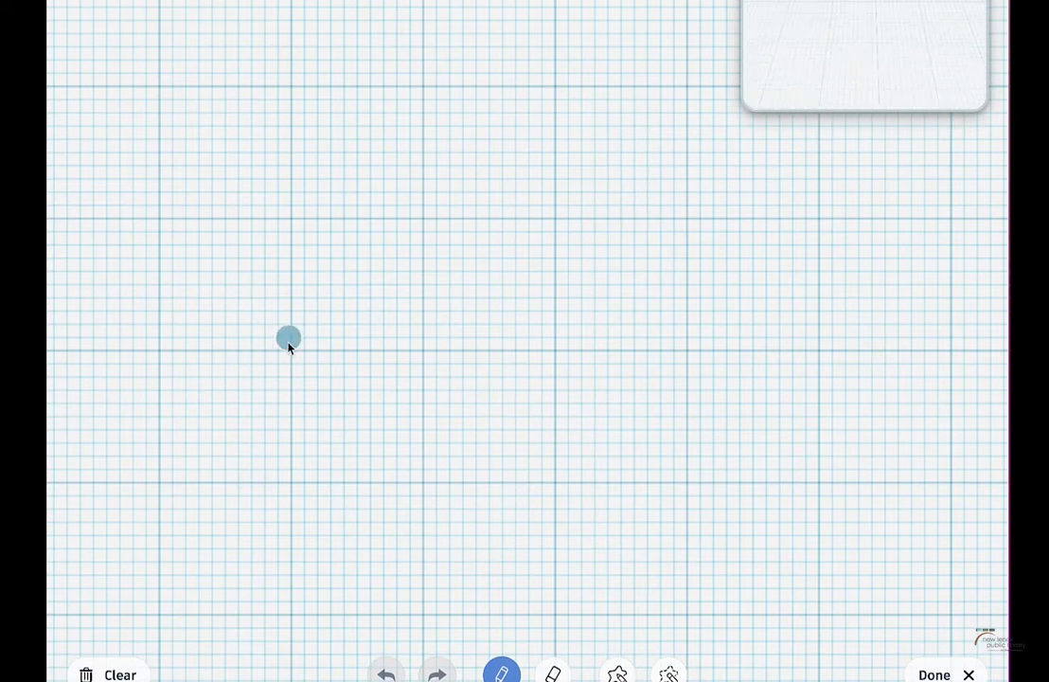
mouse_move(289, 344)
mouse_down()
mouse_move(348, 260)
mouse_move(501, 248)
mouse_move(625, 336)
mouse_move(633, 375)
mouse_move(576, 295)
mouse_move(459, 255)
mouse_move(361, 273)
mouse_move(302, 353)
mouse_move(292, 389)
mouse_up()
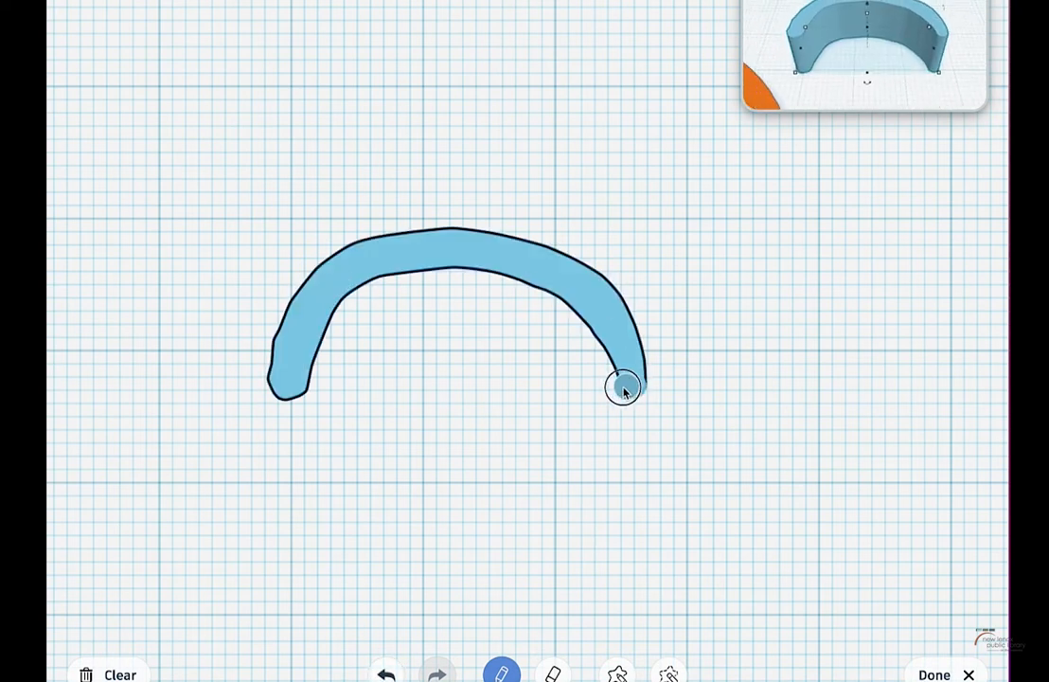
mouse_move(610, 384)
mouse_down()
mouse_move(599, 340)
mouse_move(541, 283)
mouse_move(412, 251)
mouse_move(379, 284)
mouse_up()
click(553, 673)
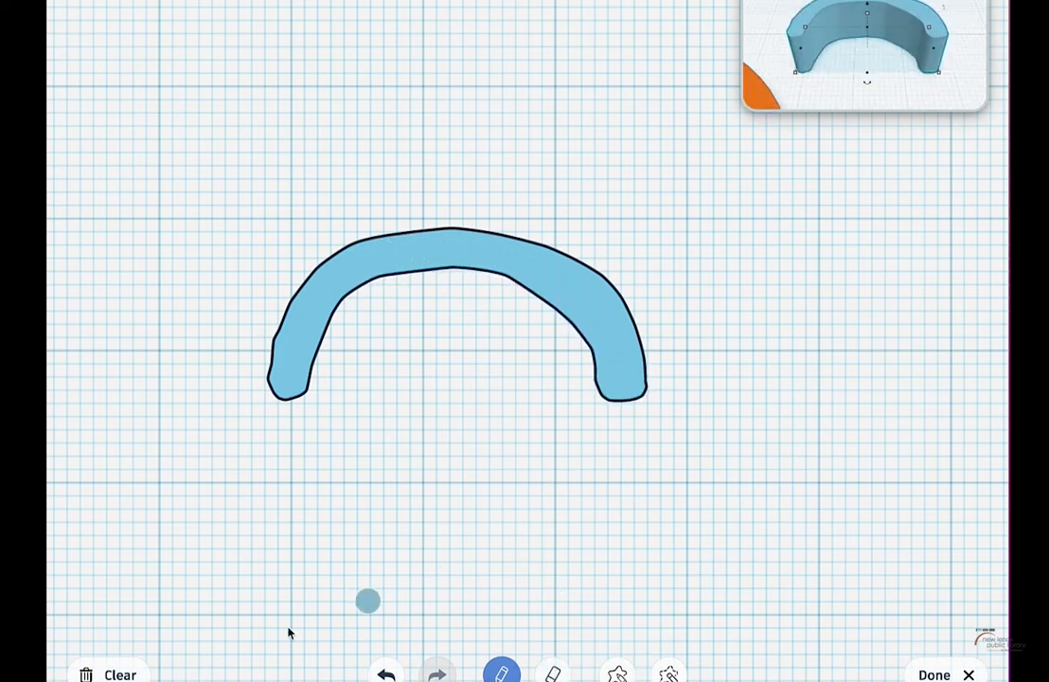
click(114, 674)
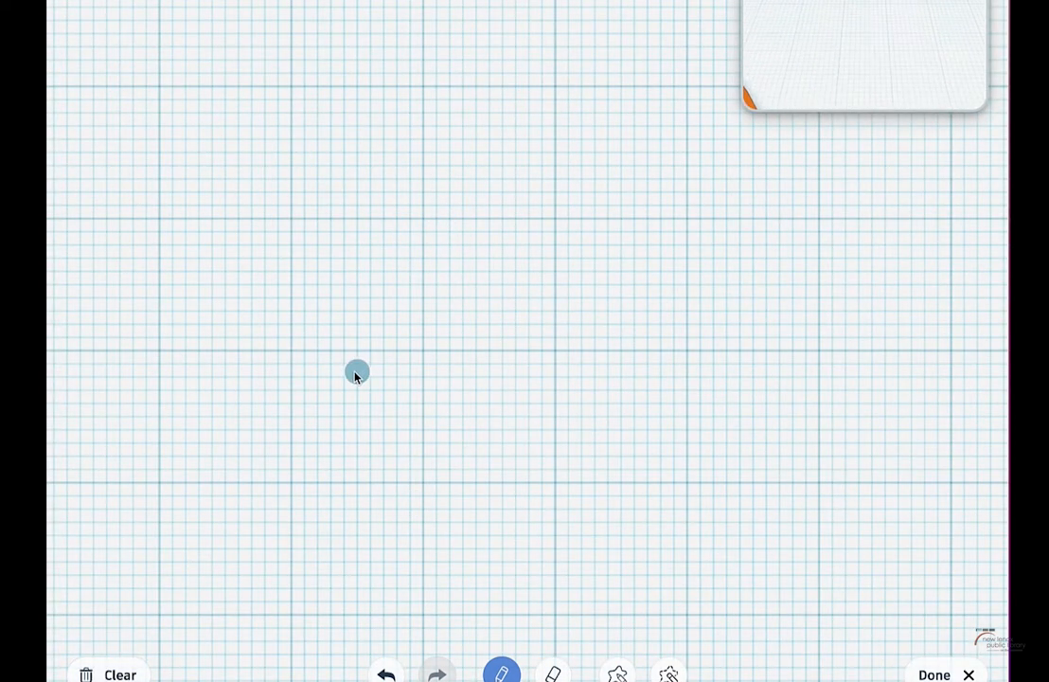
mouse_move(356, 372)
mouse_down()
mouse_move(328, 370)
mouse_move(356, 370)
mouse_move(341, 332)
mouse_move(381, 221)
mouse_move(504, 202)
mouse_move(600, 335)
mouse_move(593, 383)
mouse_move(573, 375)
mouse_move(576, 332)
mouse_move(553, 246)
mouse_move(420, 206)
mouse_move(331, 332)
mouse_move(330, 371)
mouse_up()
drag(302, 379, 342, 378)
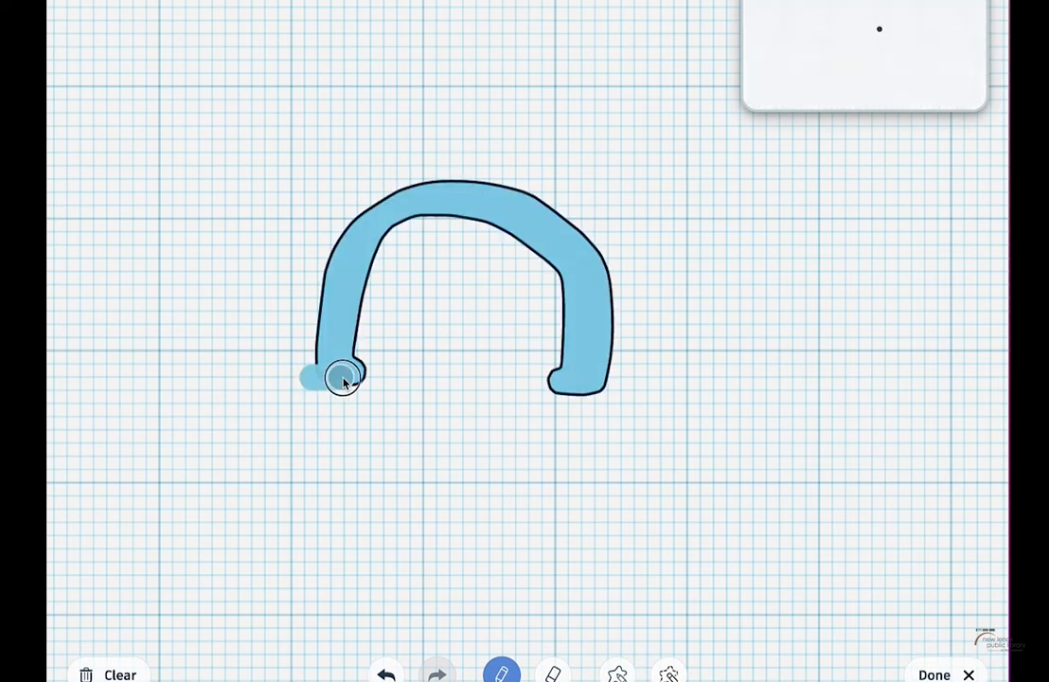
mouse_move(353, 274)
mouse_down()
mouse_move(396, 227)
mouse_move(473, 215)
mouse_move(556, 274)
mouse_move(564, 396)
mouse_up()
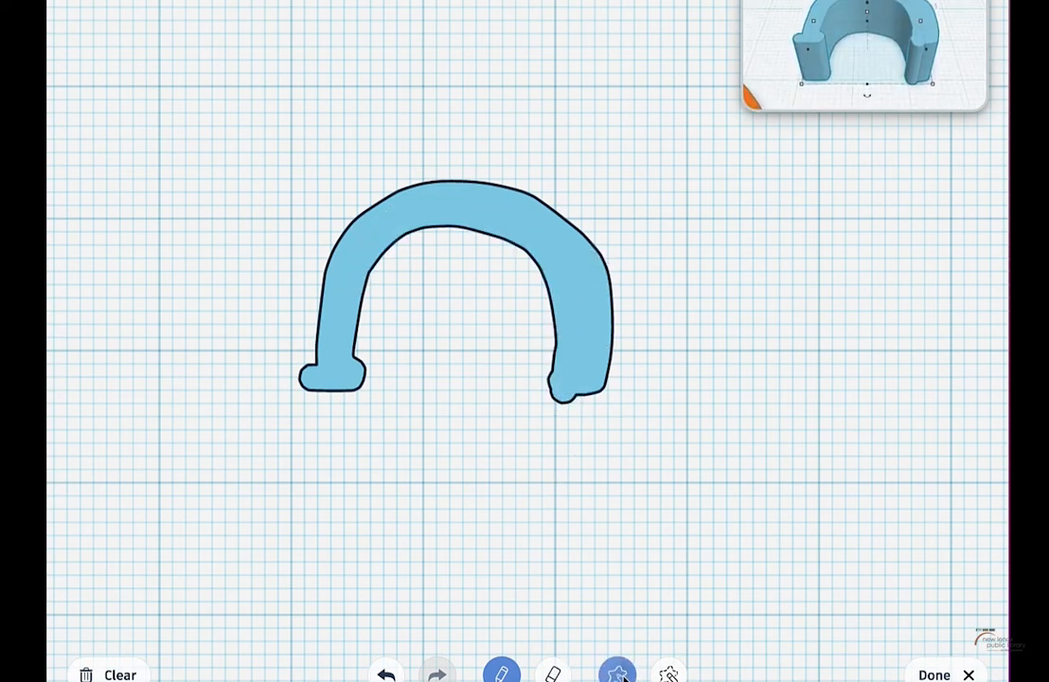
mouse_move(575, 207)
mouse_down()
mouse_move(597, 249)
mouse_move(613, 411)
mouse_move(531, 408)
mouse_up()
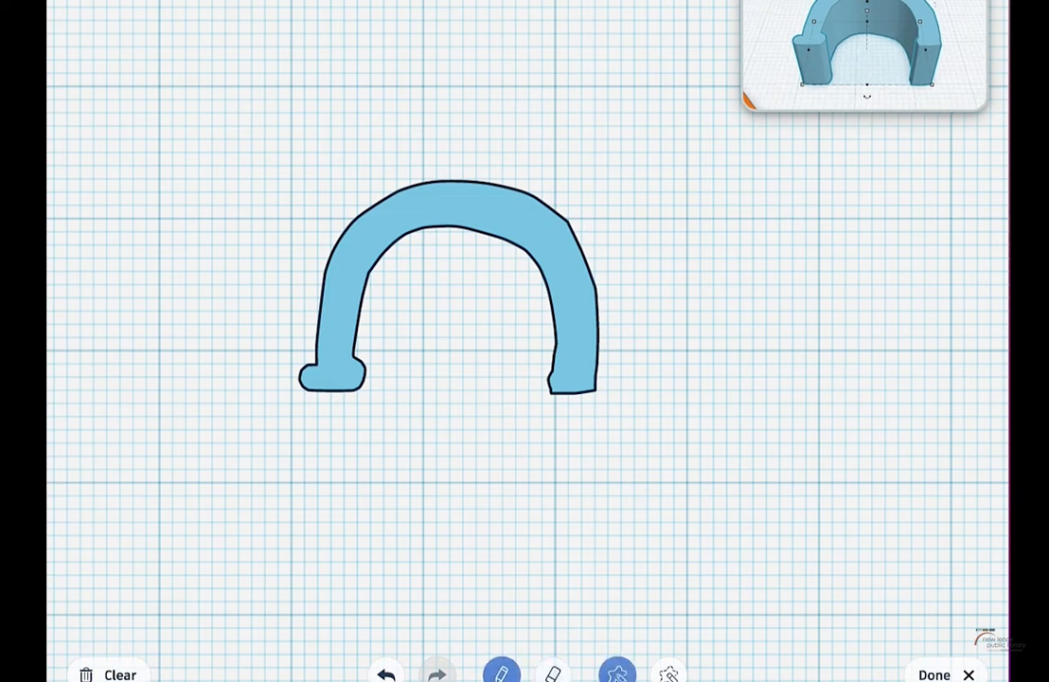
click(668, 673)
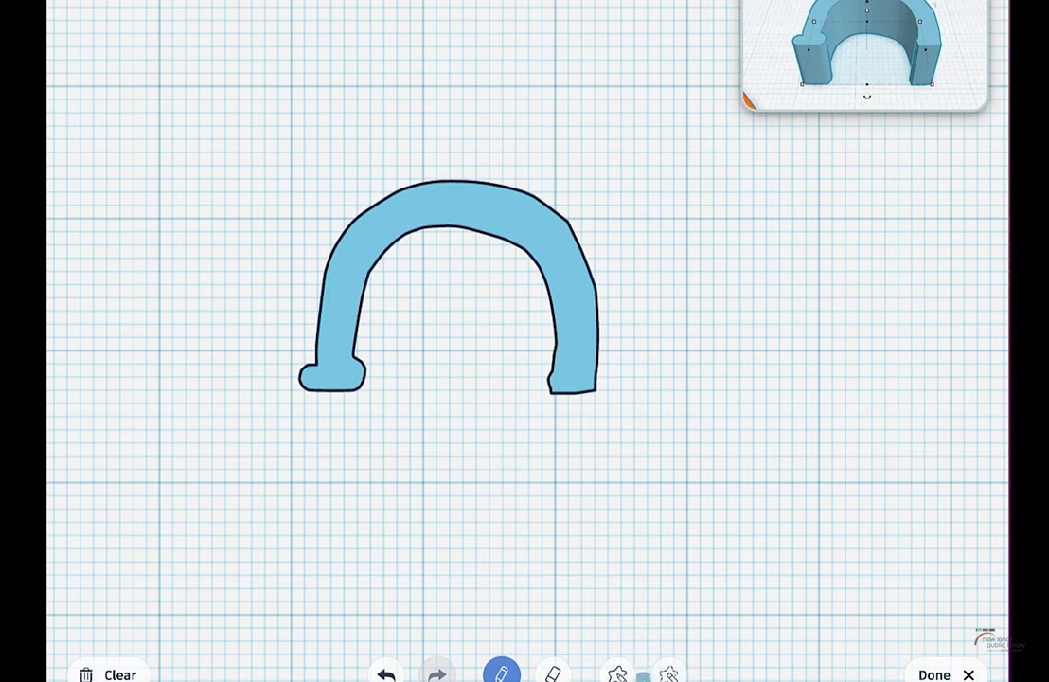
click(617, 673)
mouse_move(530, 371)
mouse_down()
mouse_move(475, 457)
mouse_move(623, 393)
mouse_move(506, 301)
mouse_up()
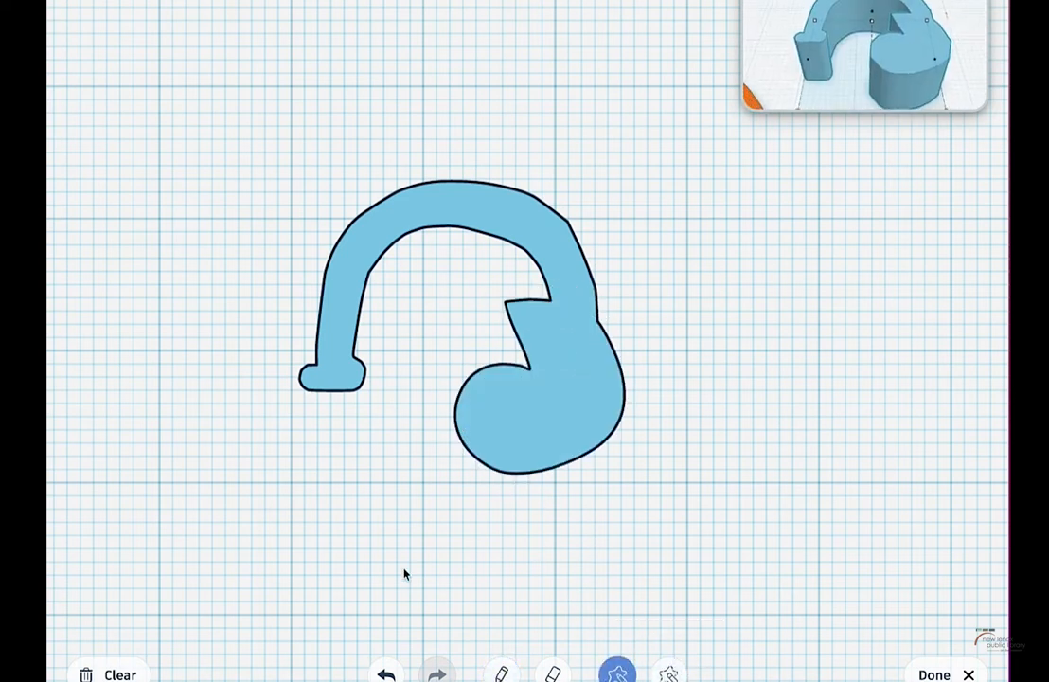
click(387, 673)
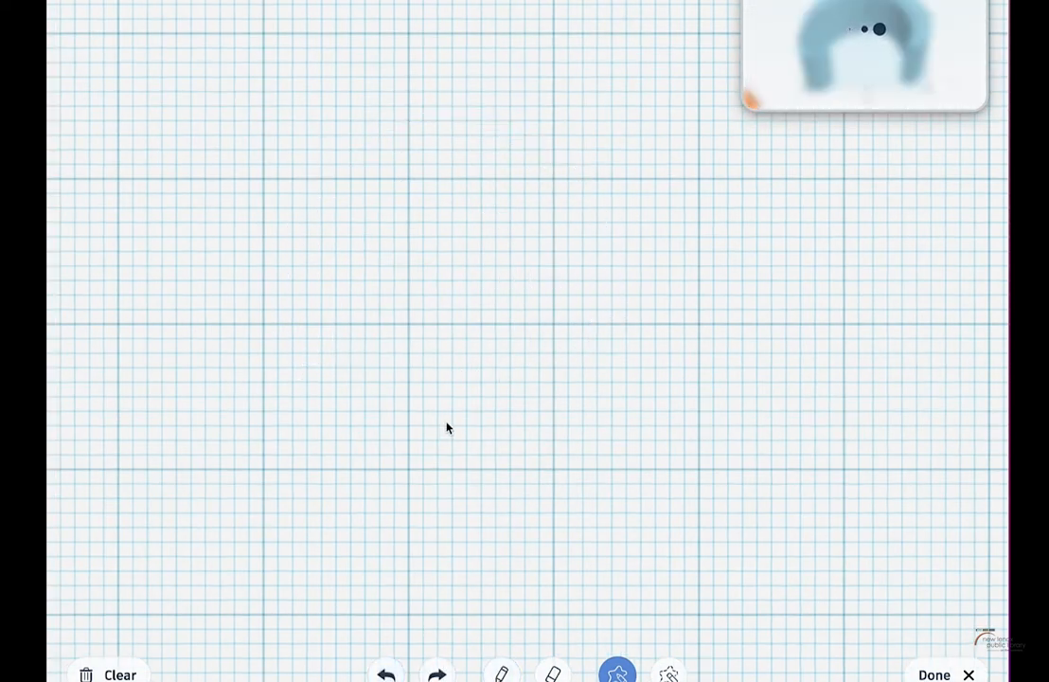
Draw a closed upside-down U arch with flat feet as the scribble shape and finish the drawing
scroll(447, 422, down, 2)
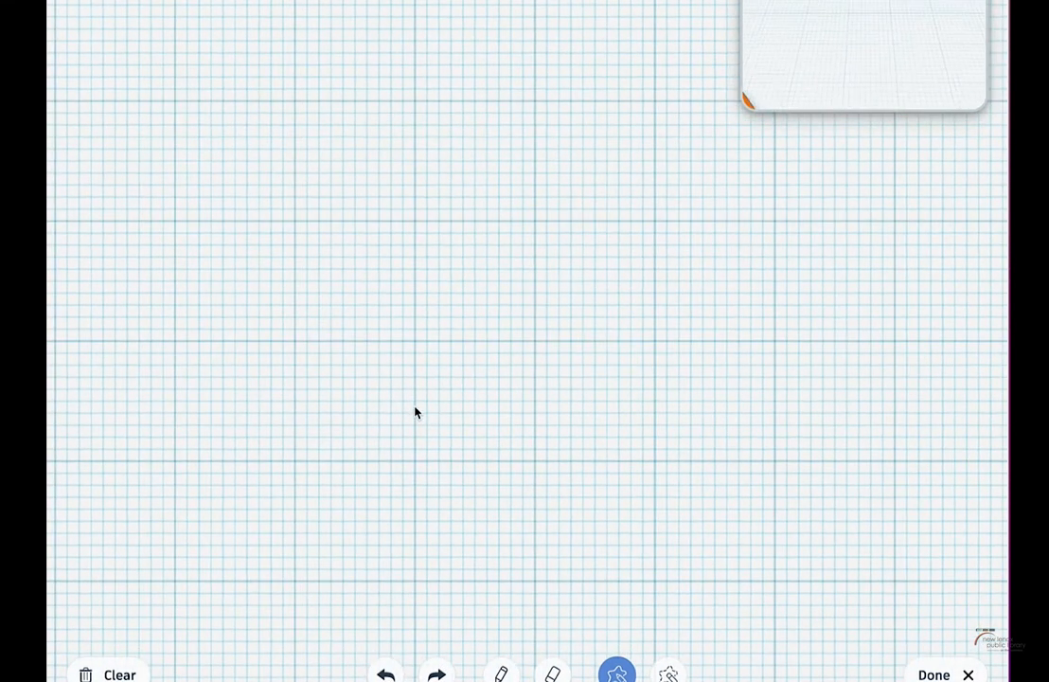
mouse_move(347, 283)
mouse_down()
mouse_move(362, 178)
mouse_move(431, 140)
mouse_move(504, 140)
mouse_move(566, 187)
mouse_move(585, 360)
mouse_move(580, 393)
mouse_move(539, 393)
mouse_move(556, 336)
mouse_move(546, 241)
mouse_move(467, 198)
mouse_move(410, 218)
mouse_move(384, 293)
mouse_move(375, 387)
mouse_move(344, 389)
mouse_up()
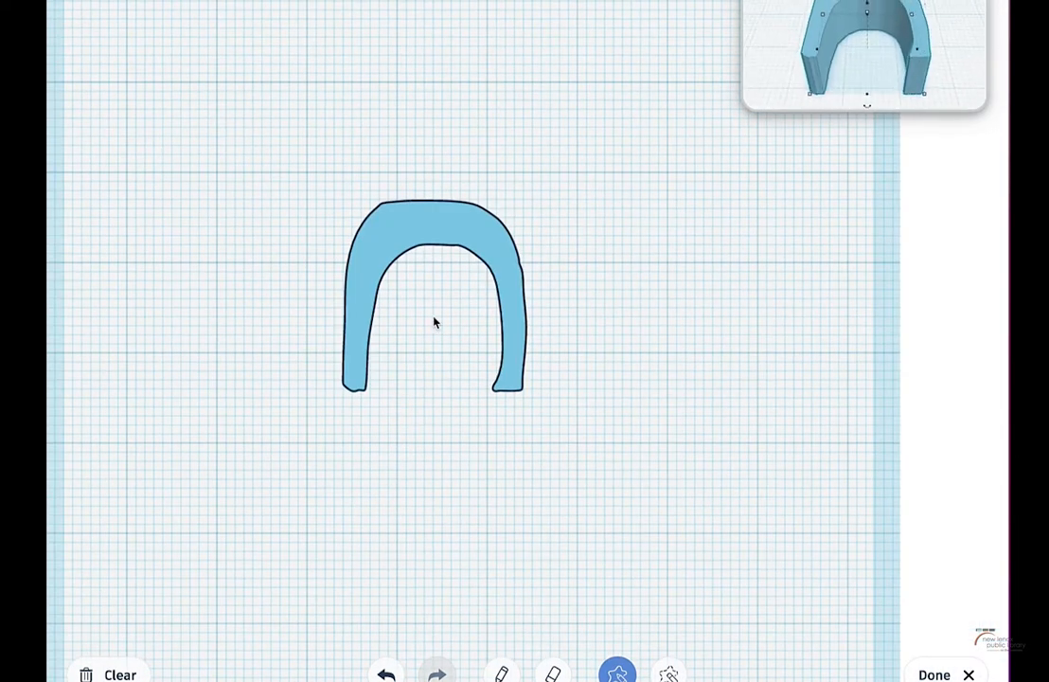
click(947, 670)
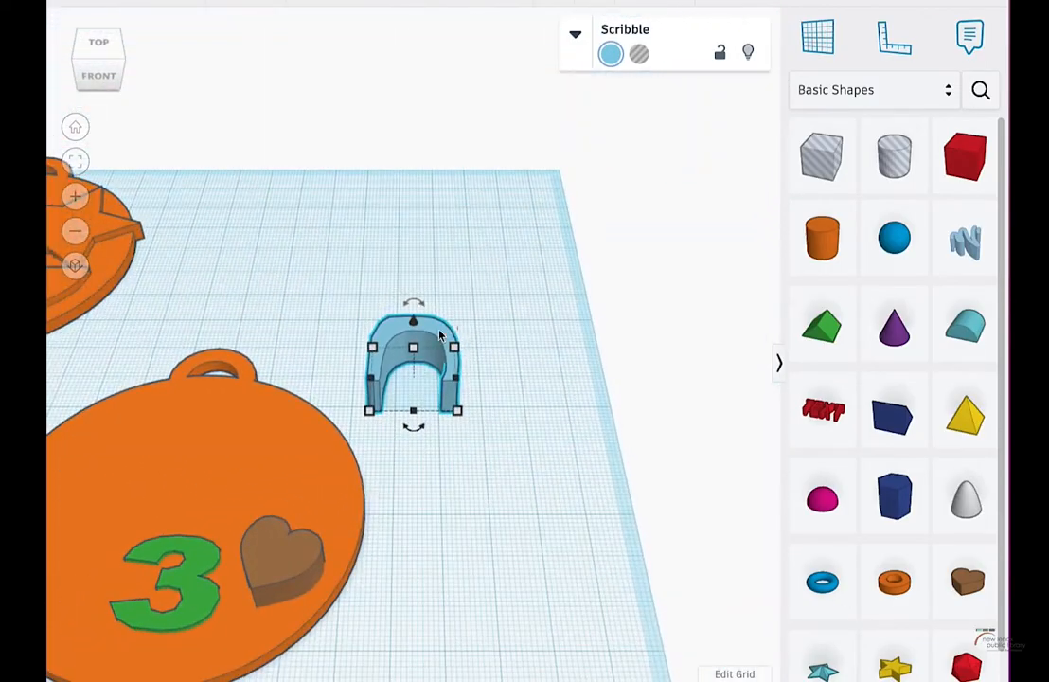
Flatten the arch to about 4 mm high and fit it as an eye on the upper left half of the tag
drag(412, 350, 416, 368)
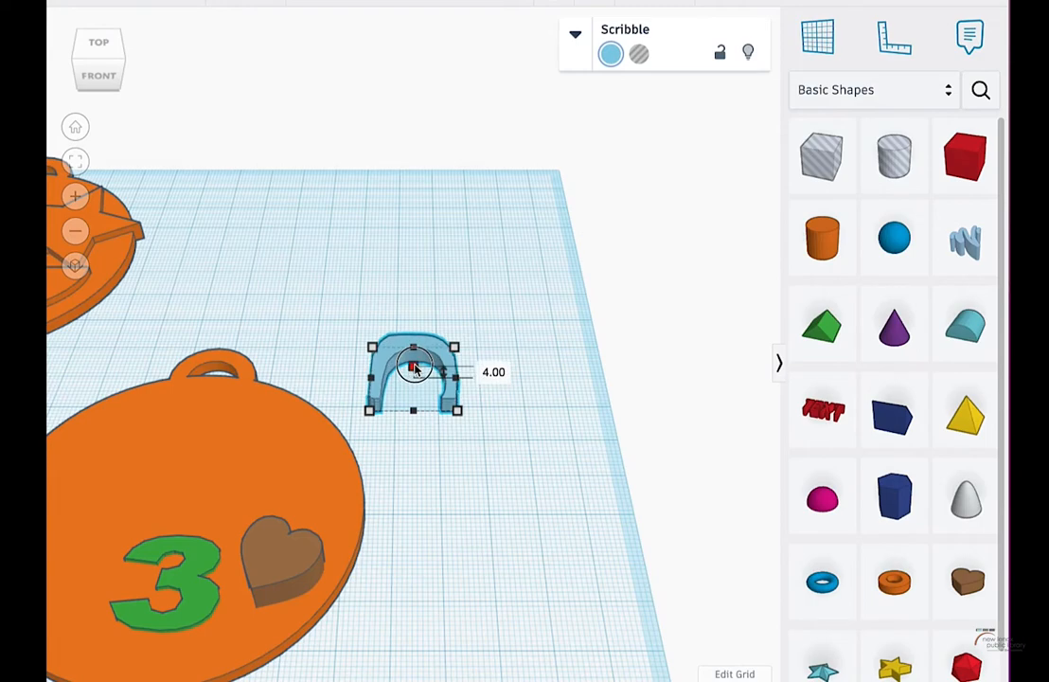
right_drag(473, 348, 470, 437)
drag(410, 325, 473, 374)
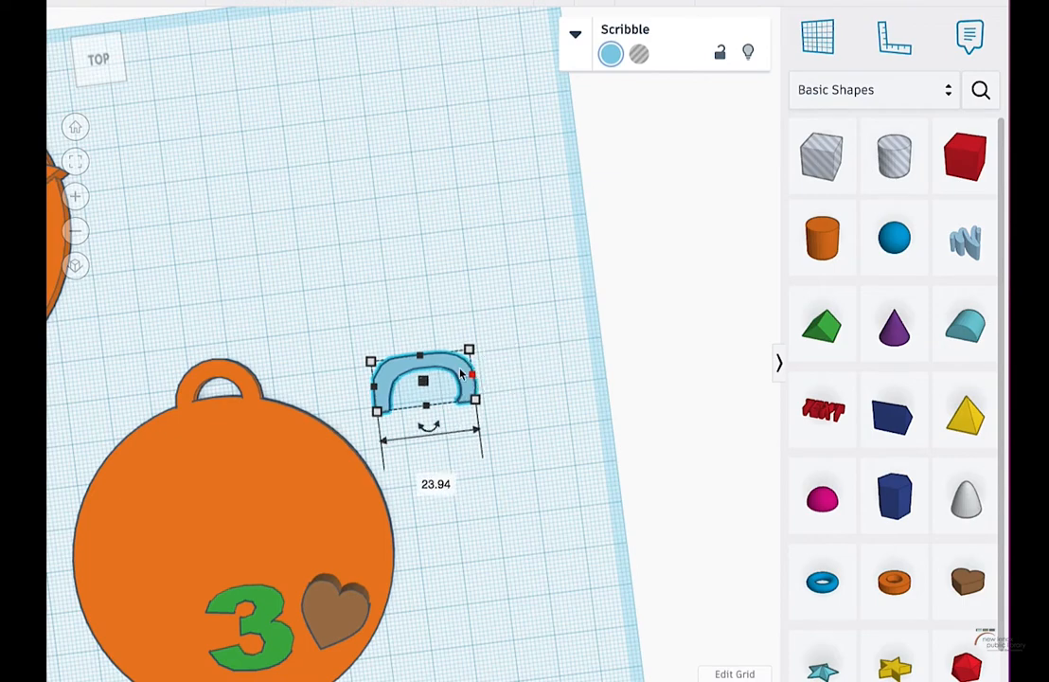
drag(396, 371, 151, 511)
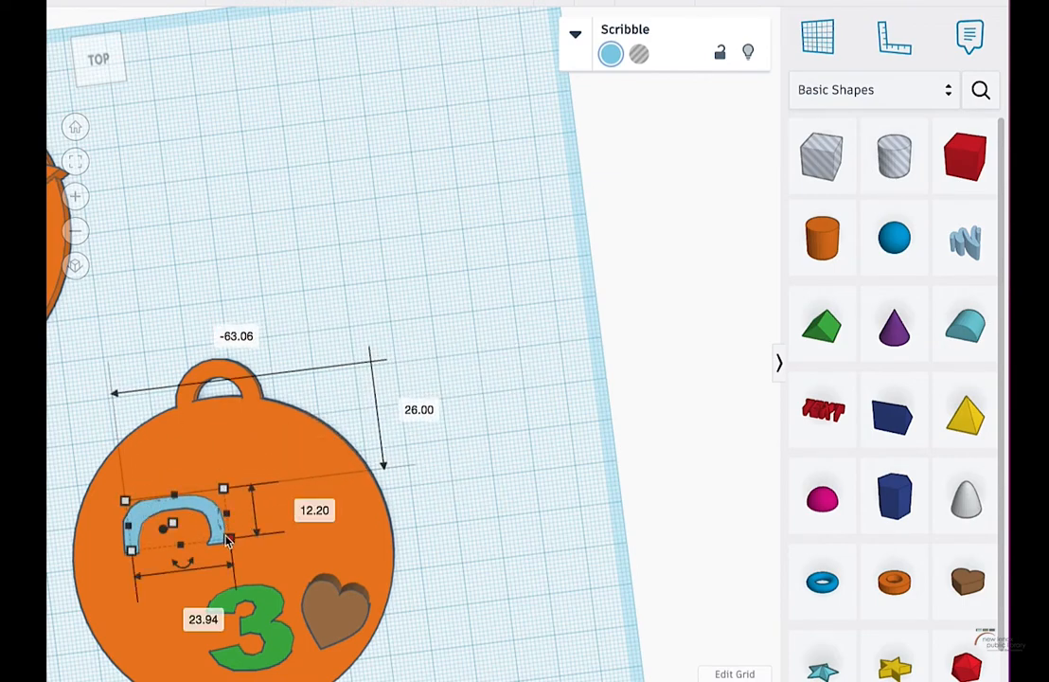
drag(229, 538, 219, 544)
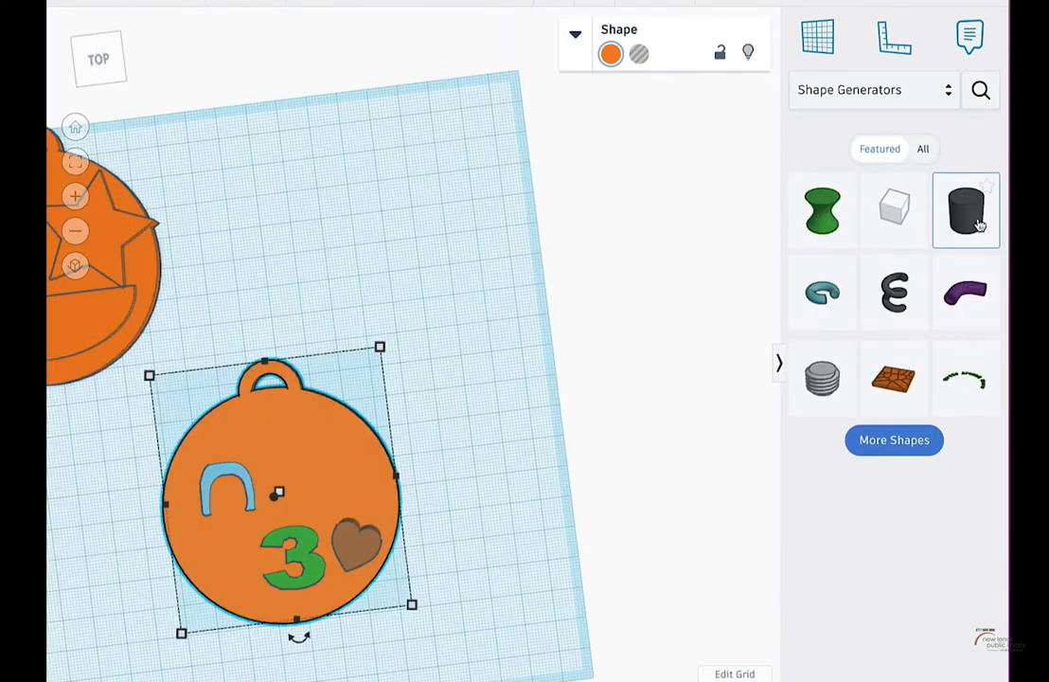
Add an Extrusion from the Shape Generators beside the tag and narrow its round profile from both sides into an upright oval
drag(980, 224, 440, 358)
right_drag(488, 414, 495, 236)
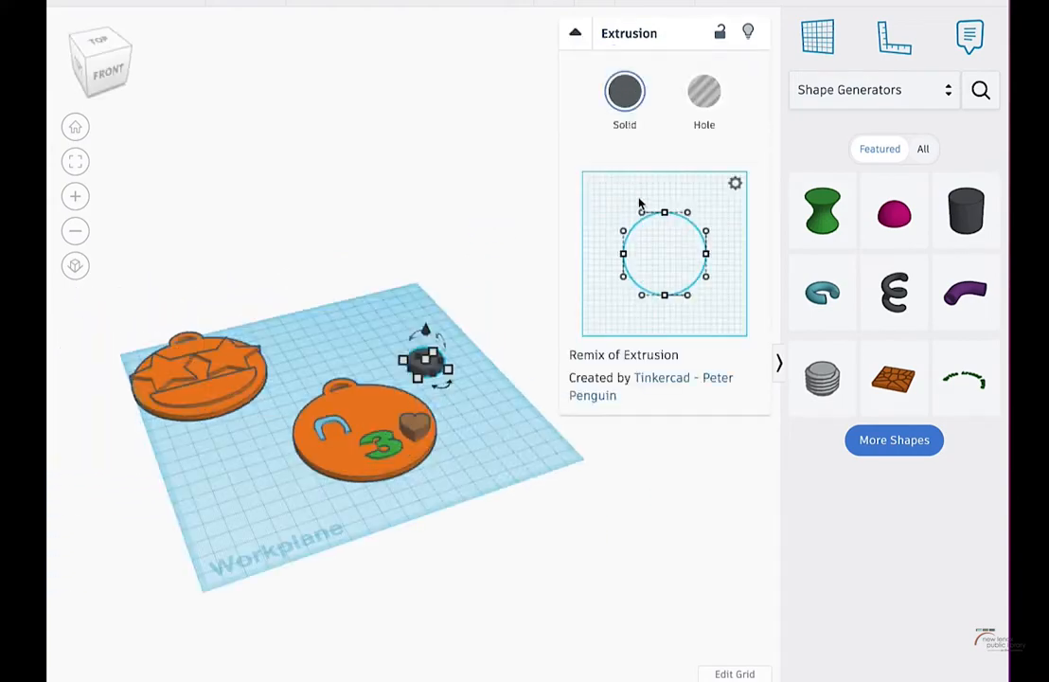
scroll(465, 342, up, 5)
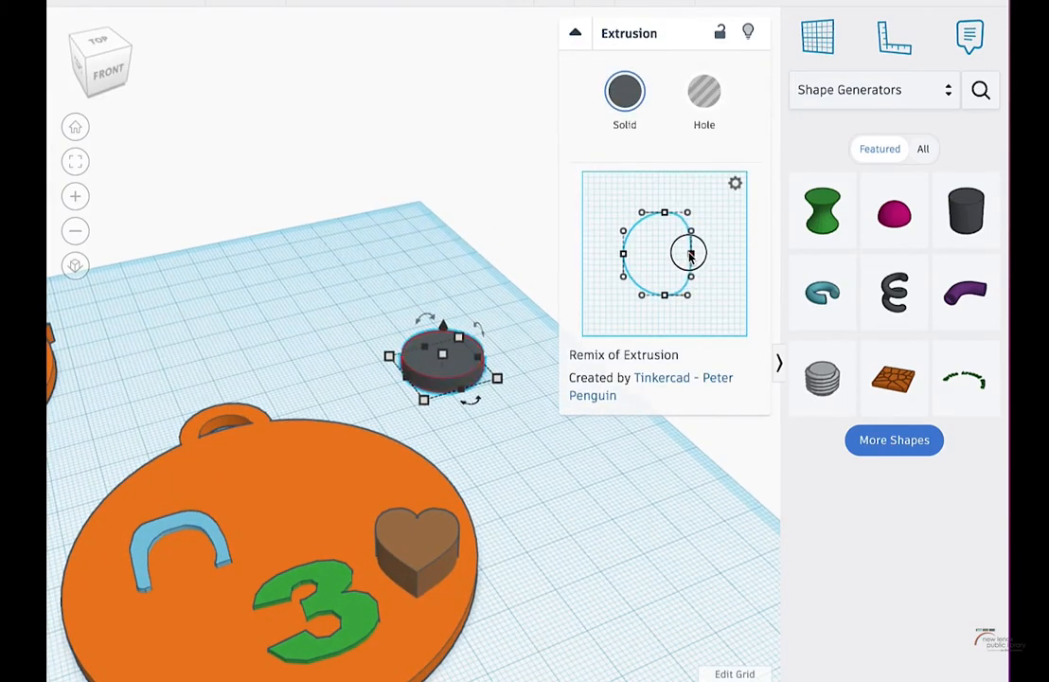
drag(691, 253, 647, 256)
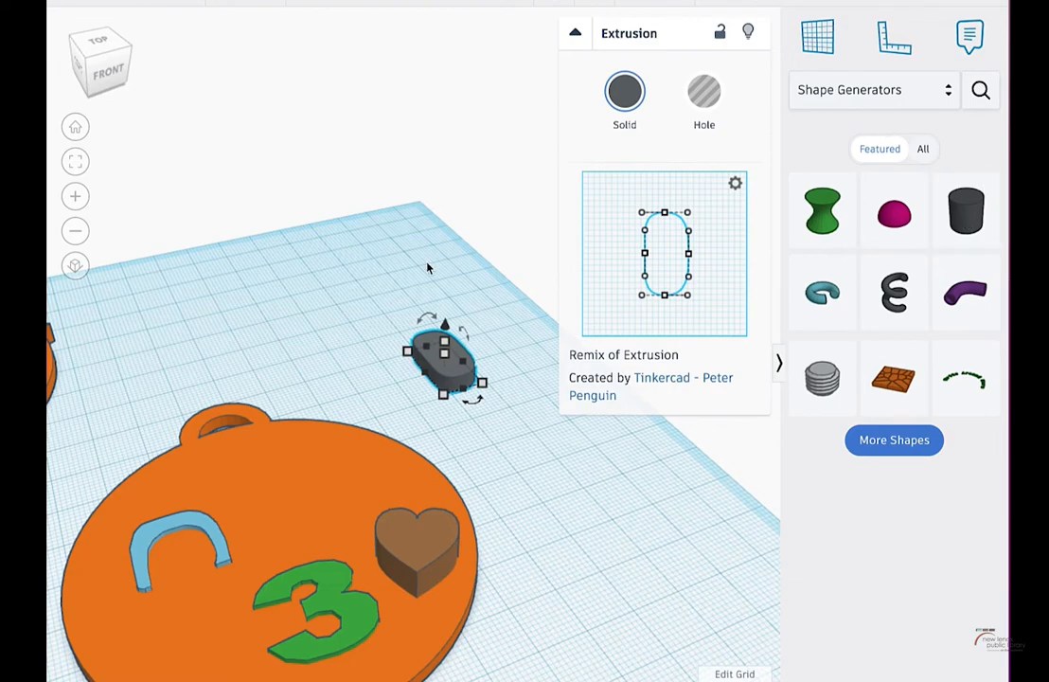
Move the oval onto the tag's upper right half as the second eye and recolour both the arch and the oval black
drag(441, 358, 321, 508)
click(179, 540)
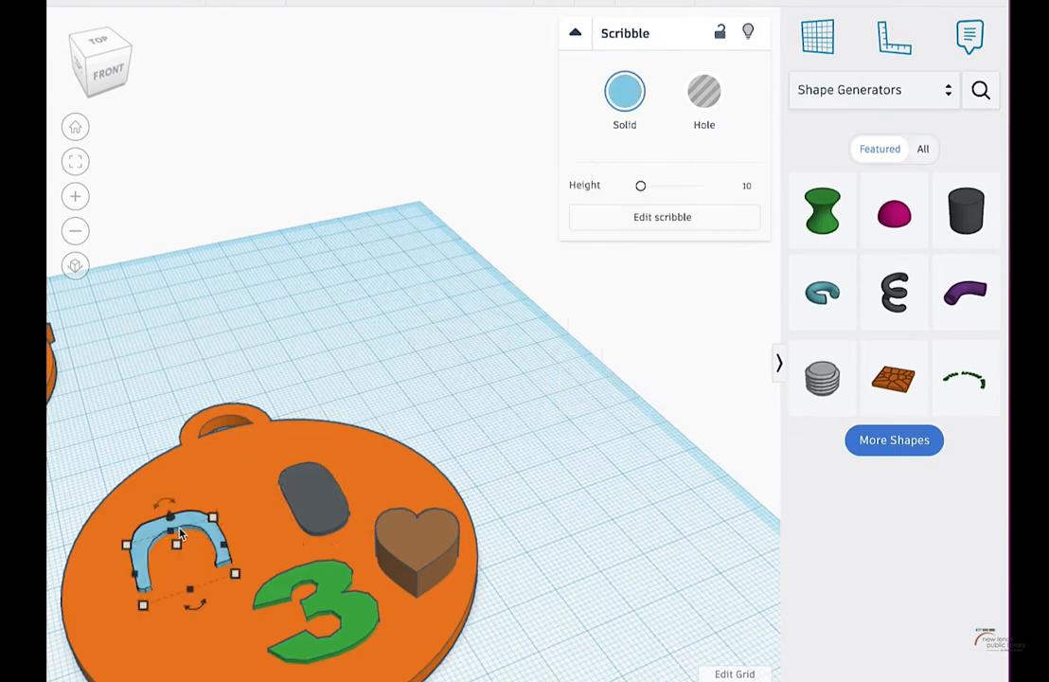
click(620, 95)
click(933, 273)
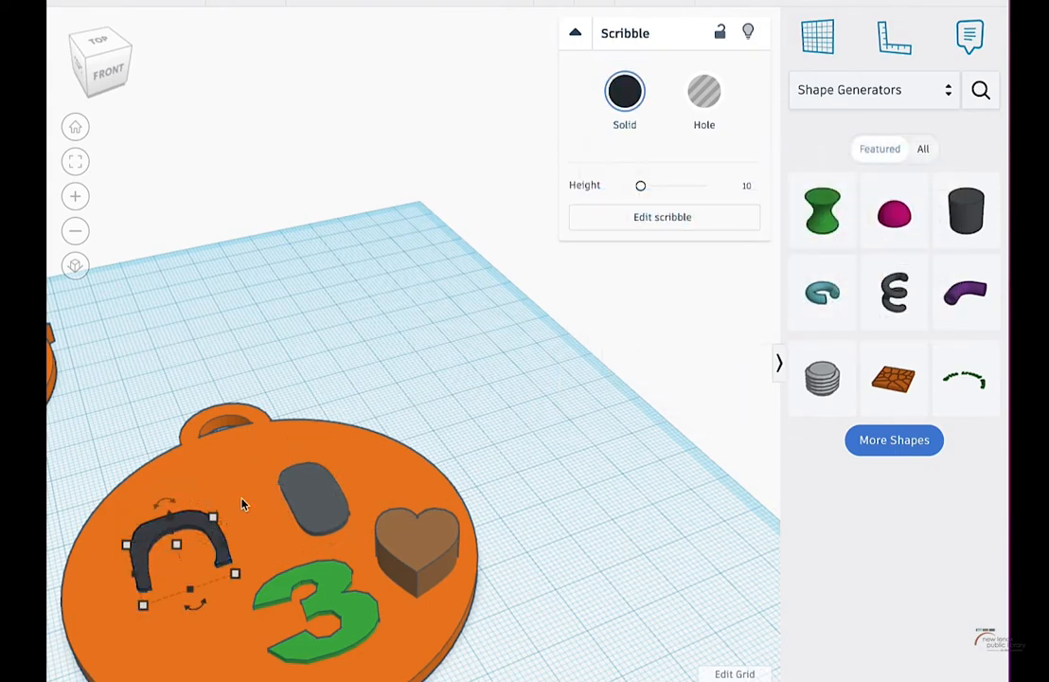
click(329, 488)
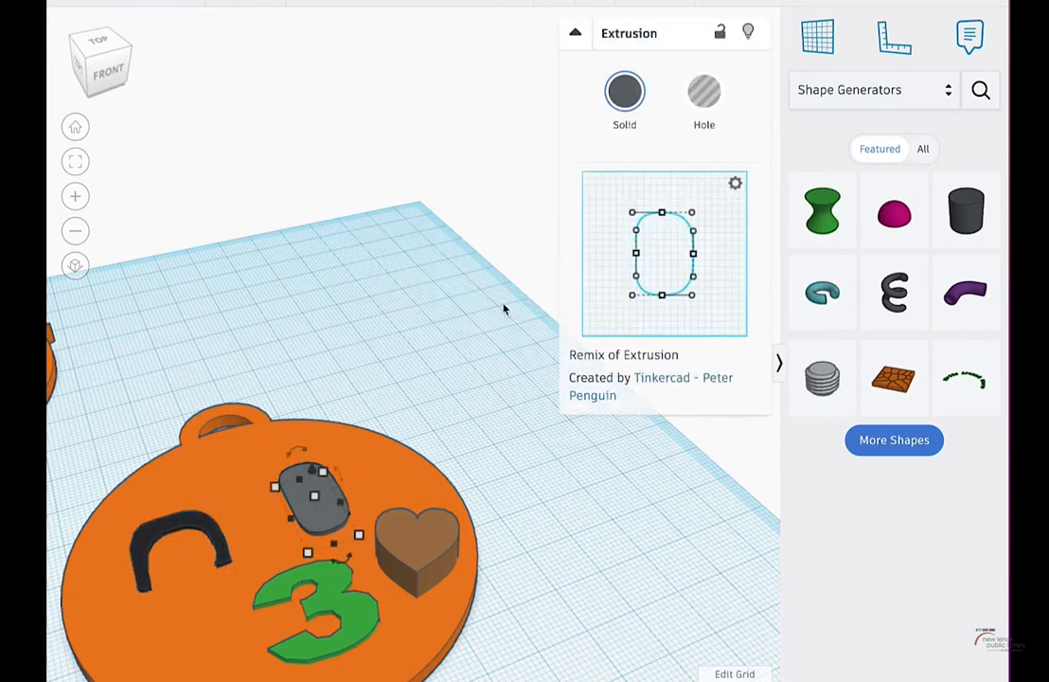
Nudge the arch eye by 2 mm on the tag and make it wider and shorter
scroll(327, 580, down, 3)
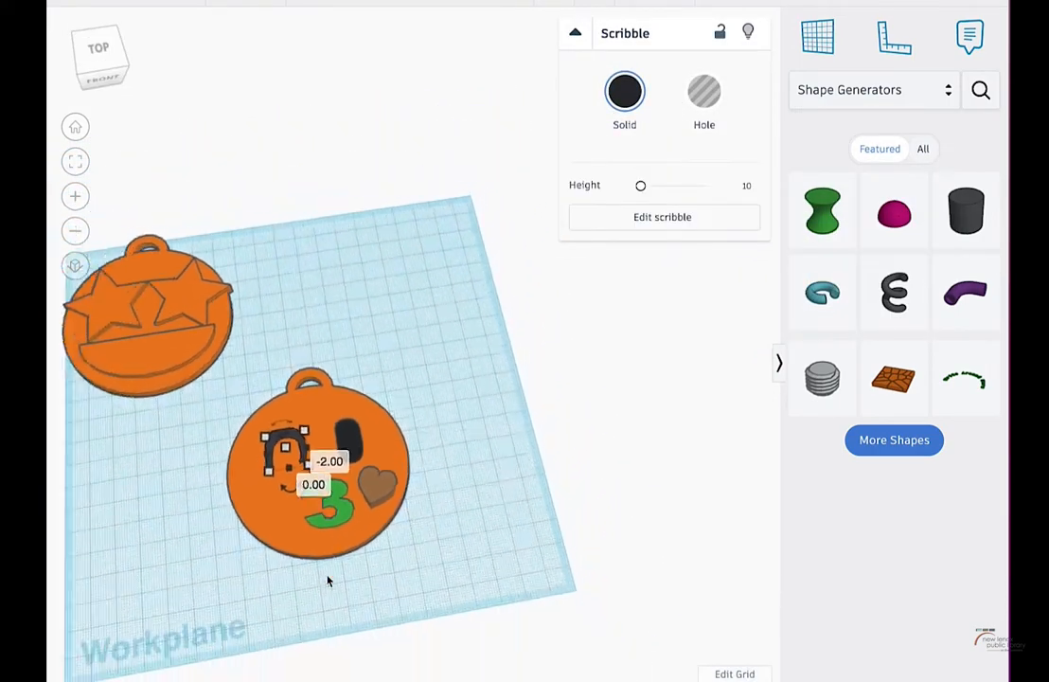
scroll(325, 580, up, 2)
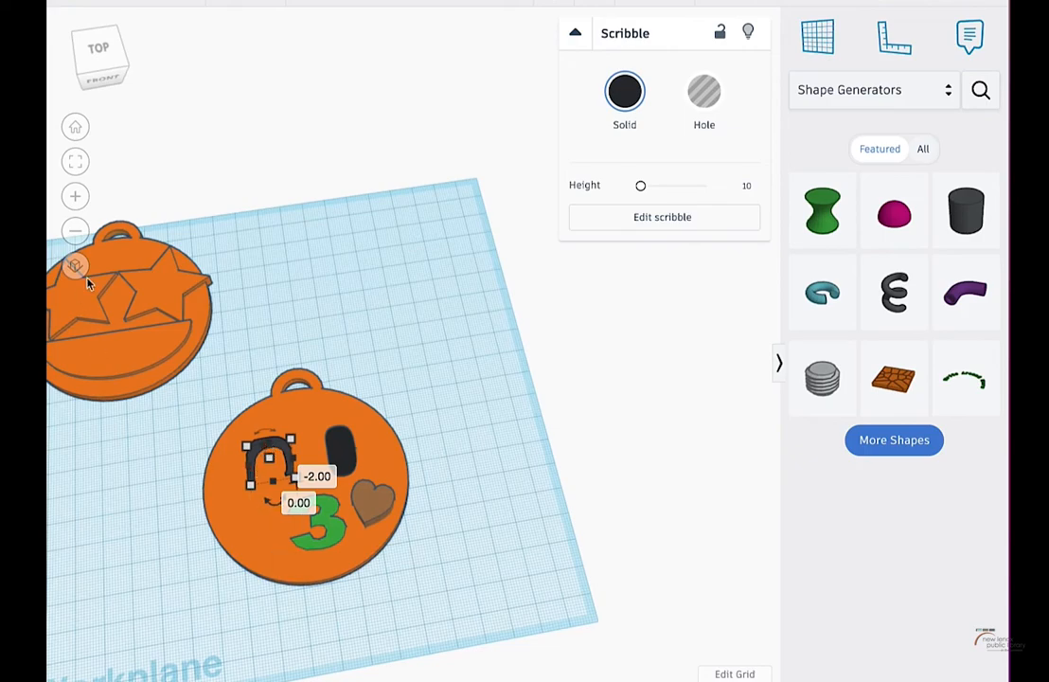
click(75, 162)
scroll(491, 480, down, 4)
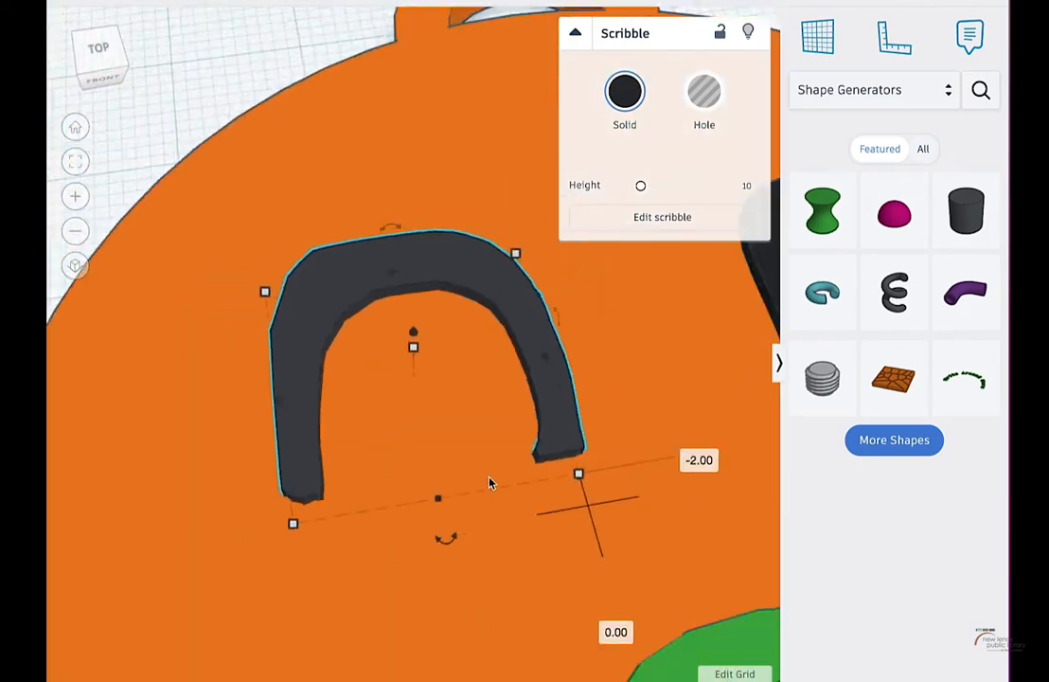
right_drag(476, 508, 459, 583)
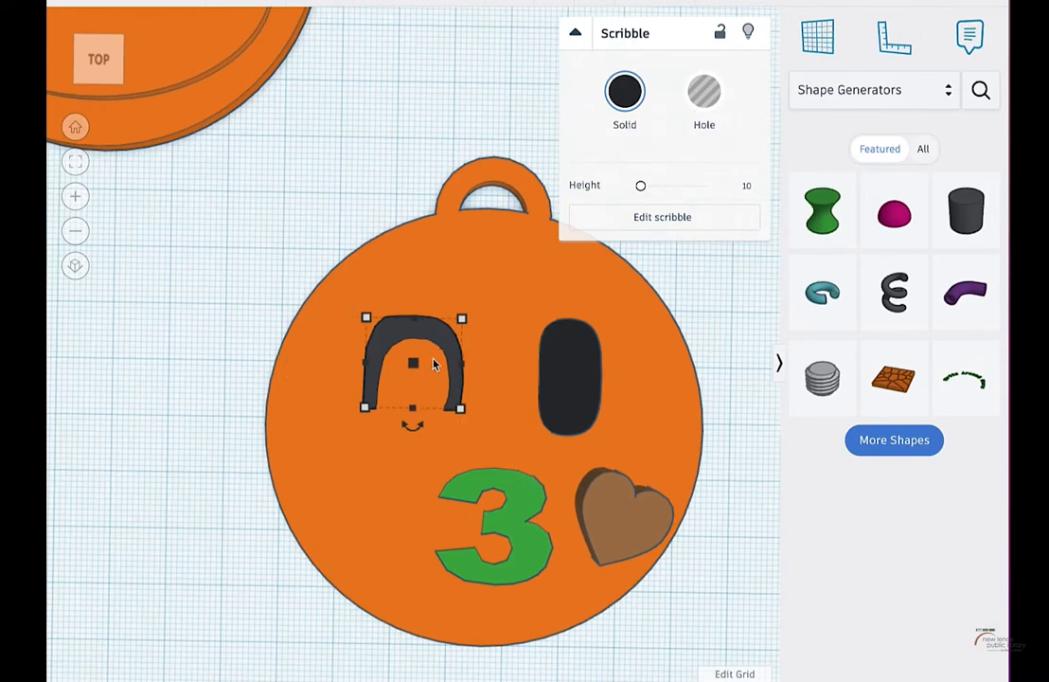
mouse_move(407, 333)
right_down()
mouse_move(370, 224)
mouse_move(375, 171)
mouse_move(462, 318)
right_up()
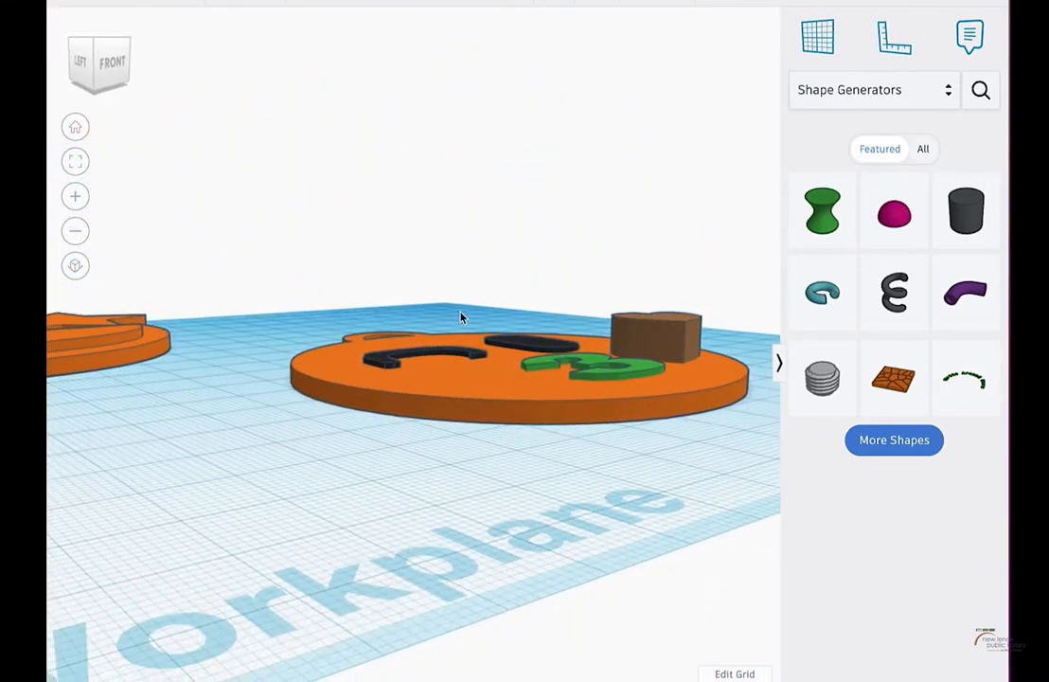
Reduce the heart's height so it rises much less above the tag's surface
right_drag(537, 336, 590, 307)
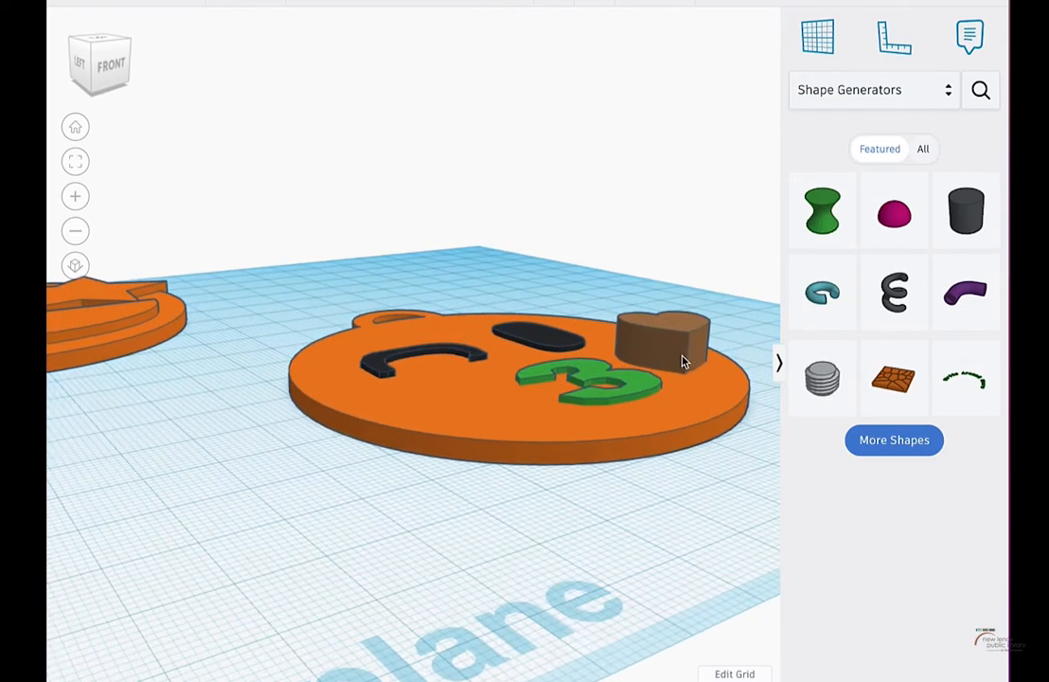
click(658, 341)
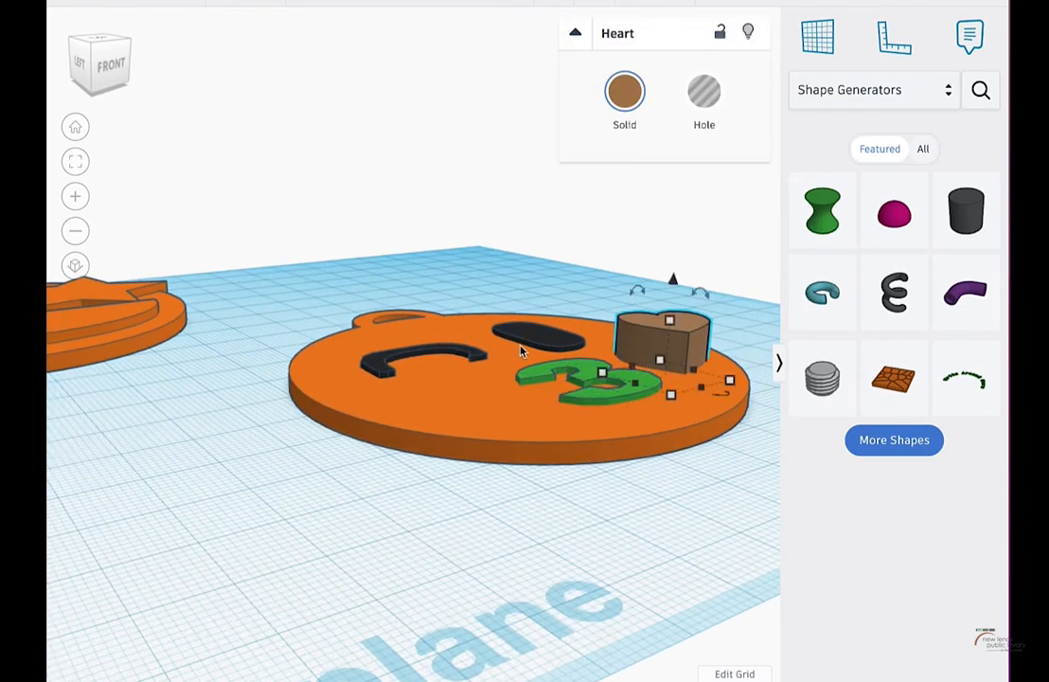
right_drag(450, 299, 522, 397)
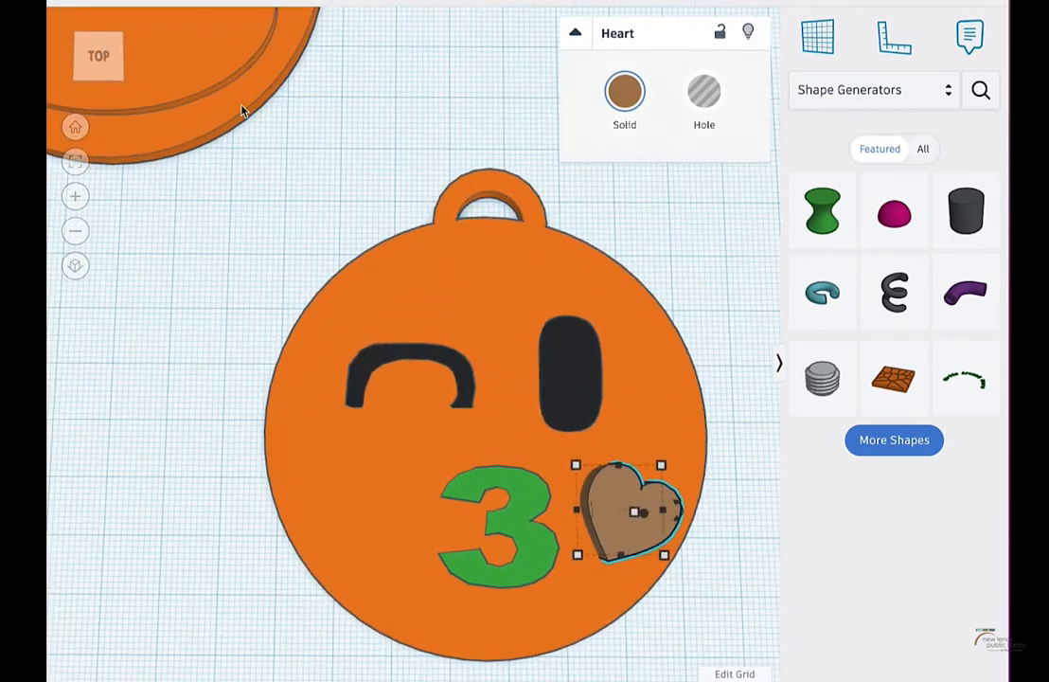
click(99, 58)
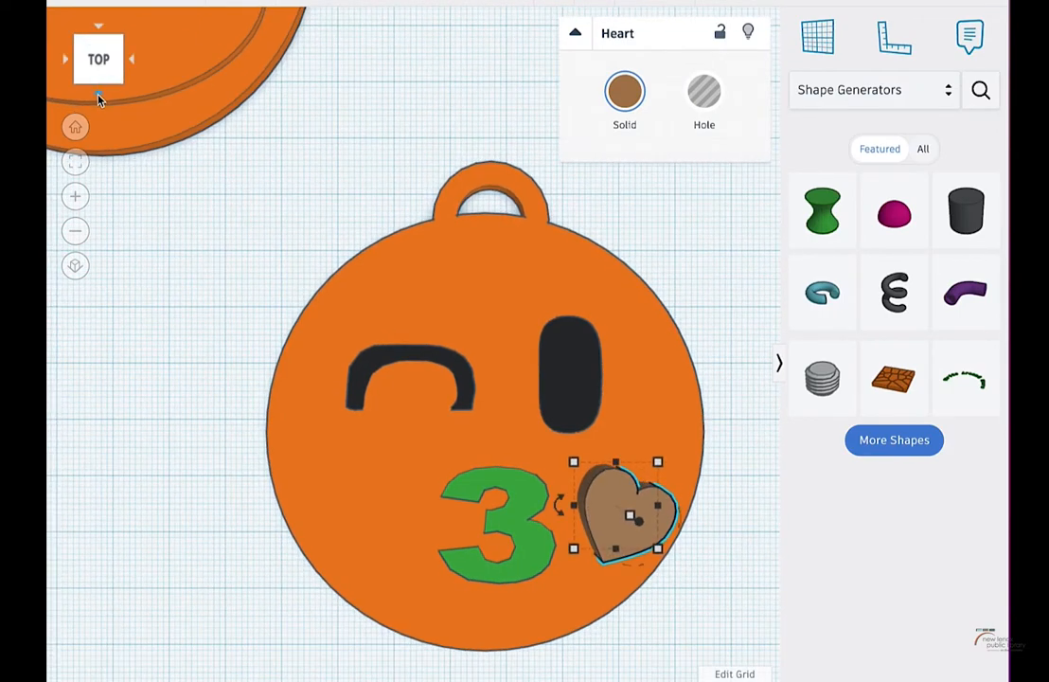
click(98, 96)
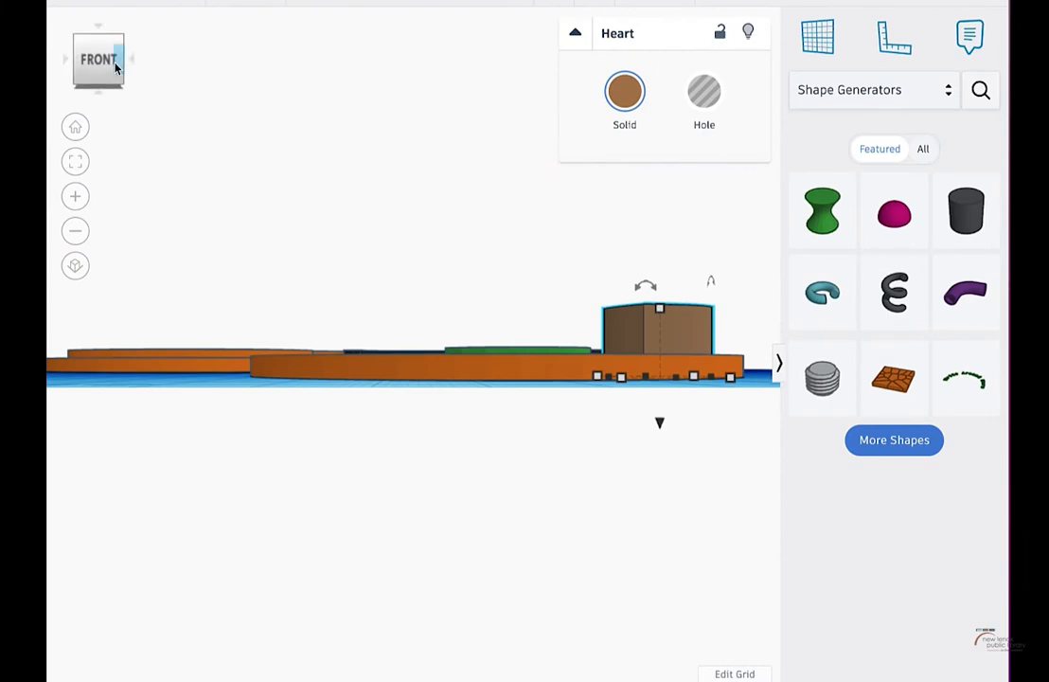
right_drag(553, 197, 551, 211)
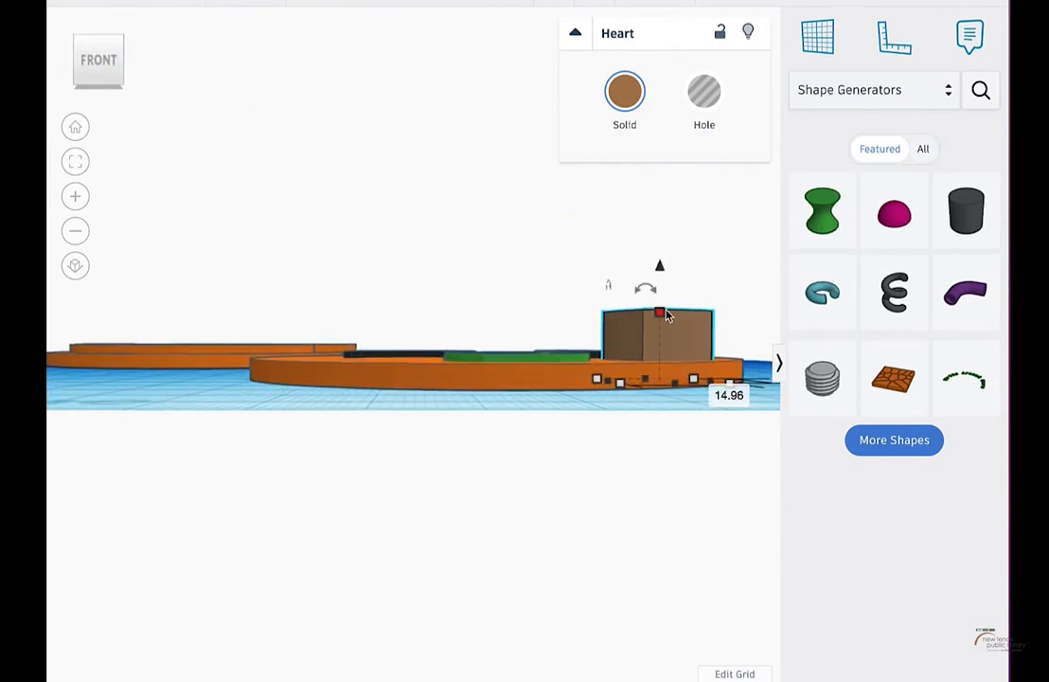
drag(666, 316, 665, 343)
Increase the height of the number 3 so it stands out more from the tag
right_drag(616, 287, 599, 363)
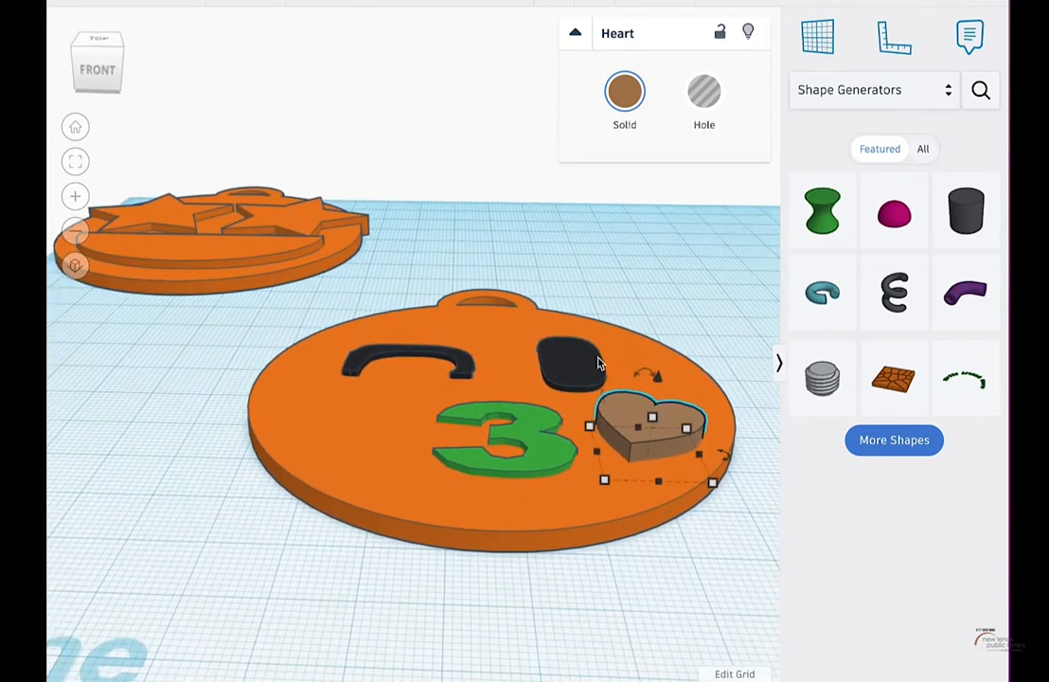
click(536, 428)
right_drag(595, 314, 593, 261)
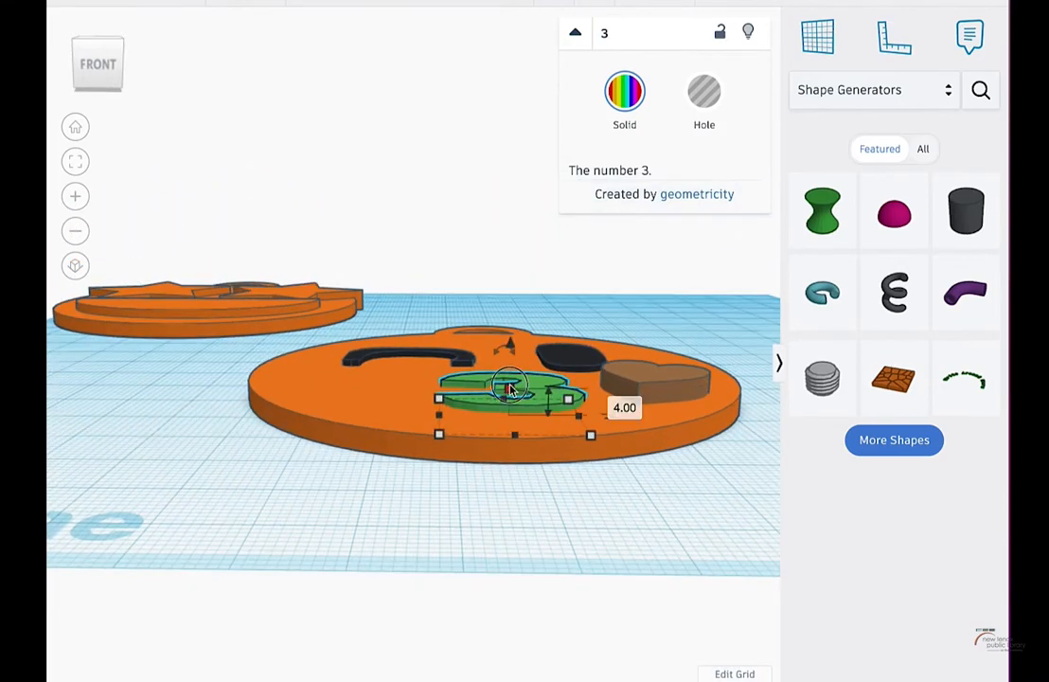
drag(508, 388, 511, 377)
Increase the height of the black oval eye slightly so it stands out more from the tag
right_drag(579, 304, 576, 358)
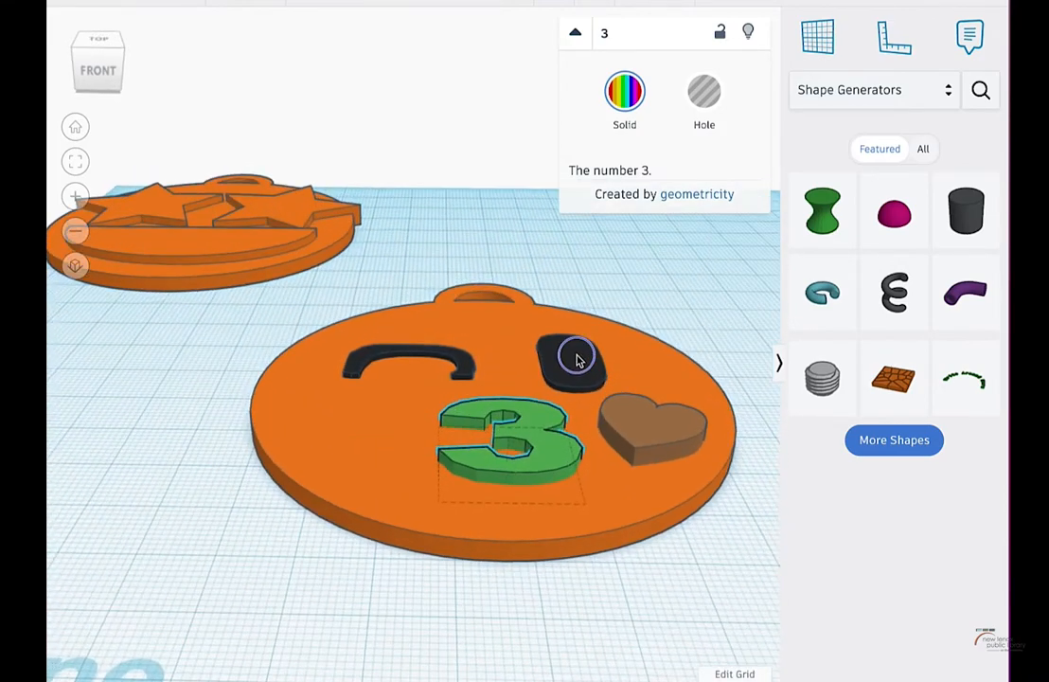
click(576, 358)
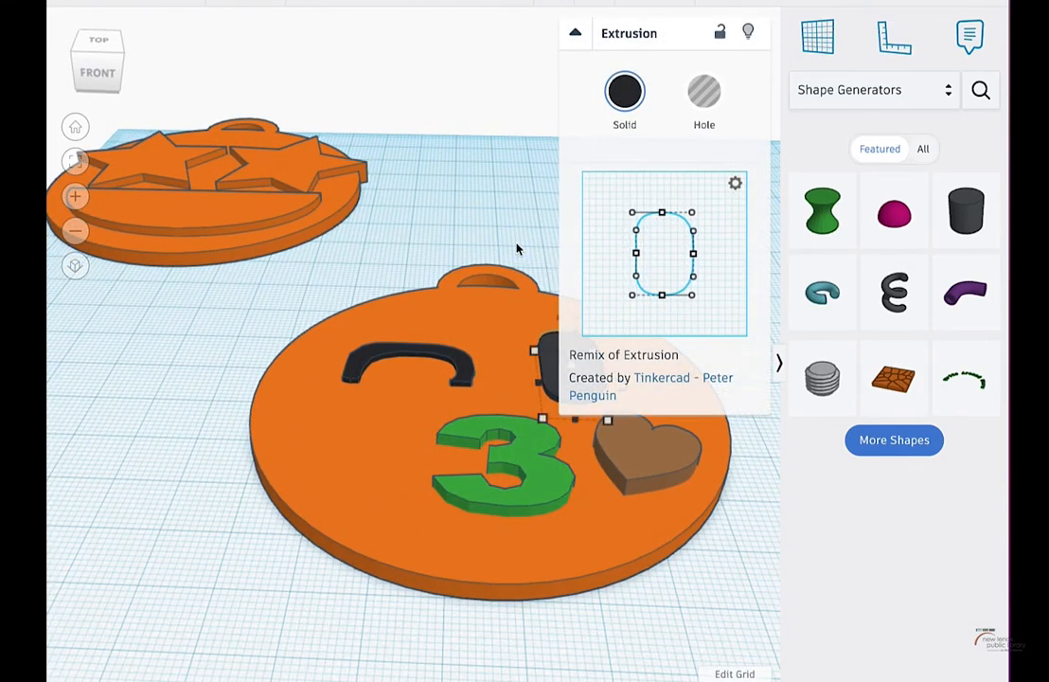
click(574, 34)
right_drag(649, 321, 648, 264)
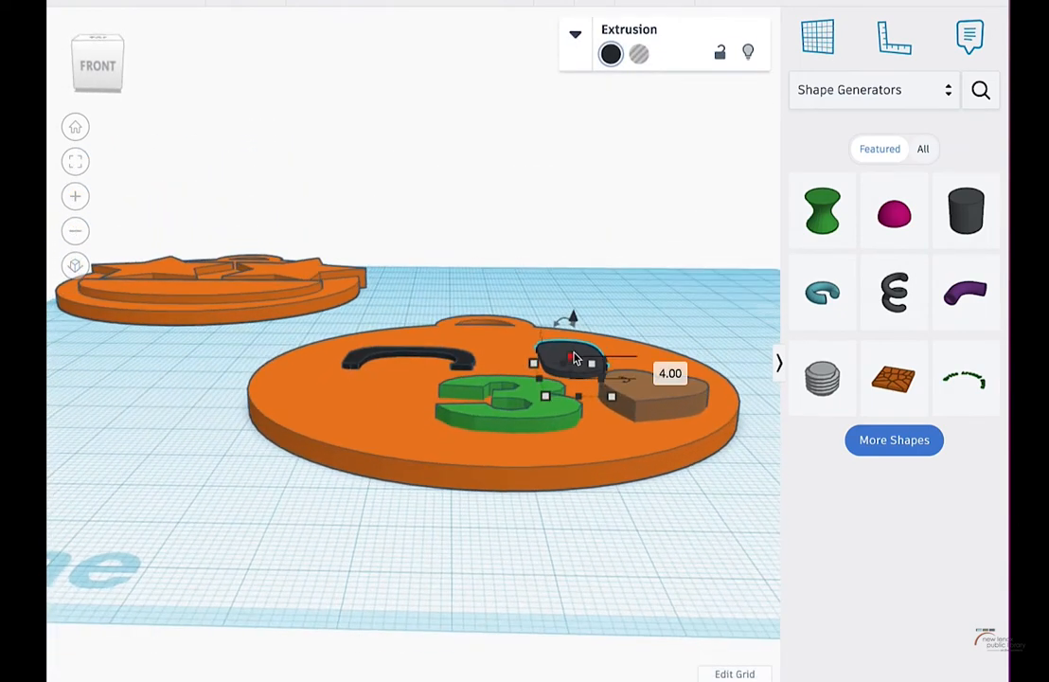
drag(574, 358, 573, 354)
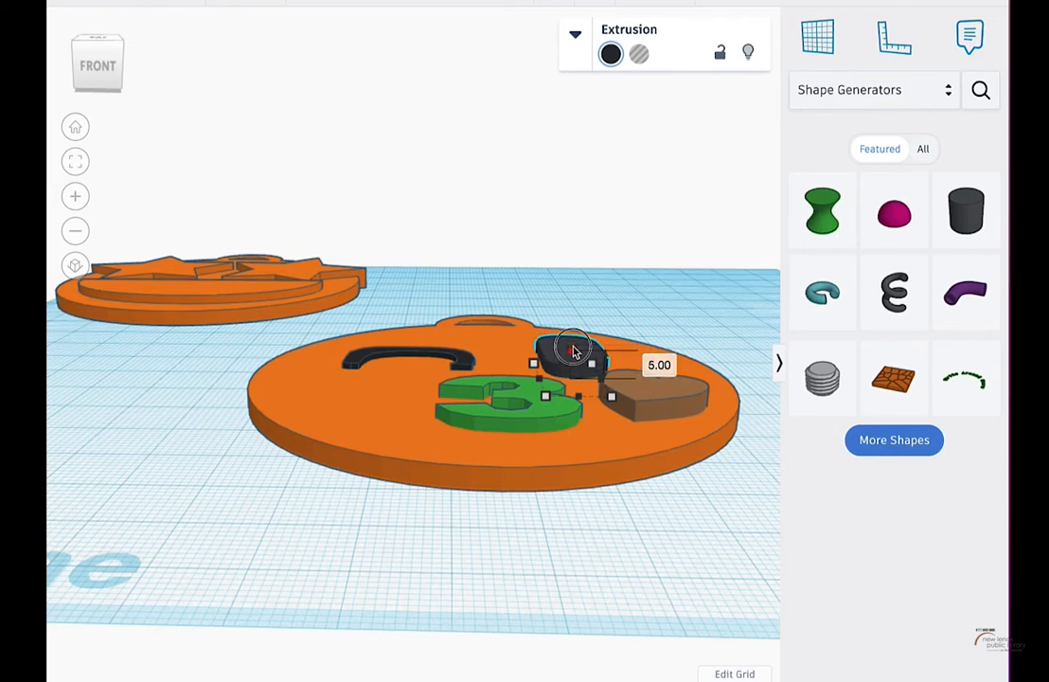
Lower the heart's height slightly and increase the height of the black arch eye
click(512, 397)
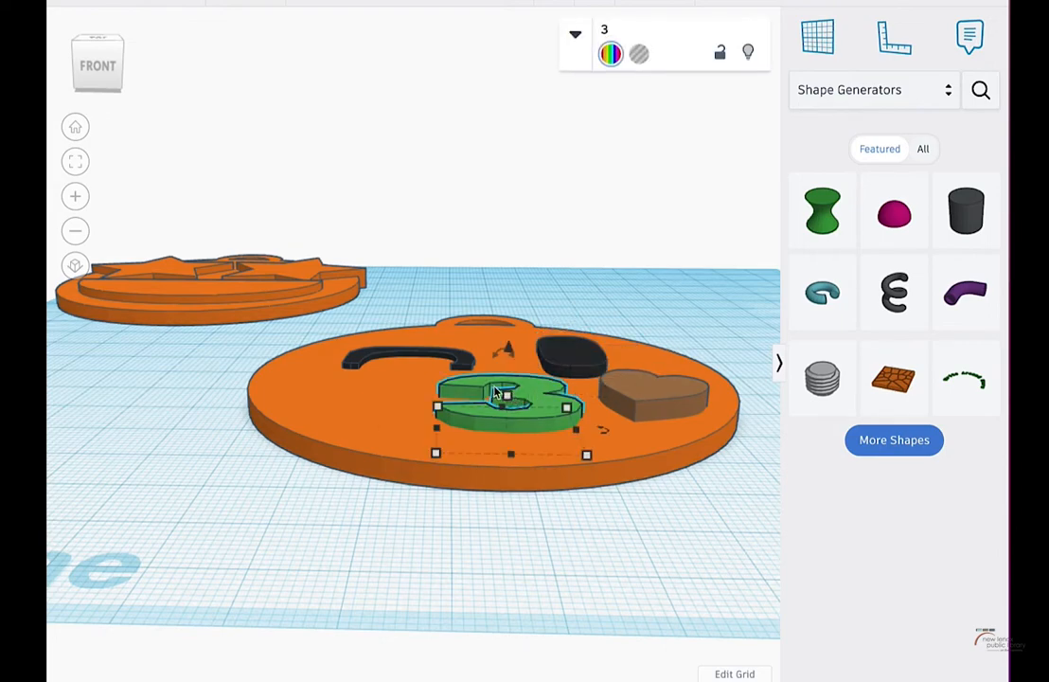
click(653, 383)
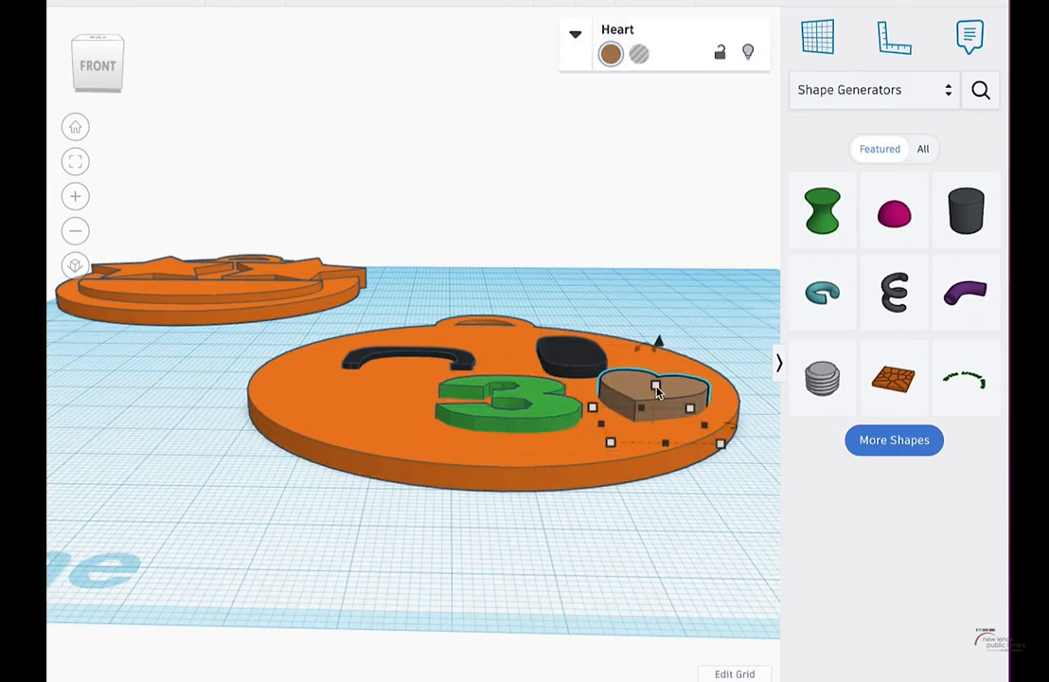
mouse_move(657, 392)
mouse_down()
mouse_move(636, 399)
mouse_move(656, 392)
mouse_move(656, 377)
mouse_up()
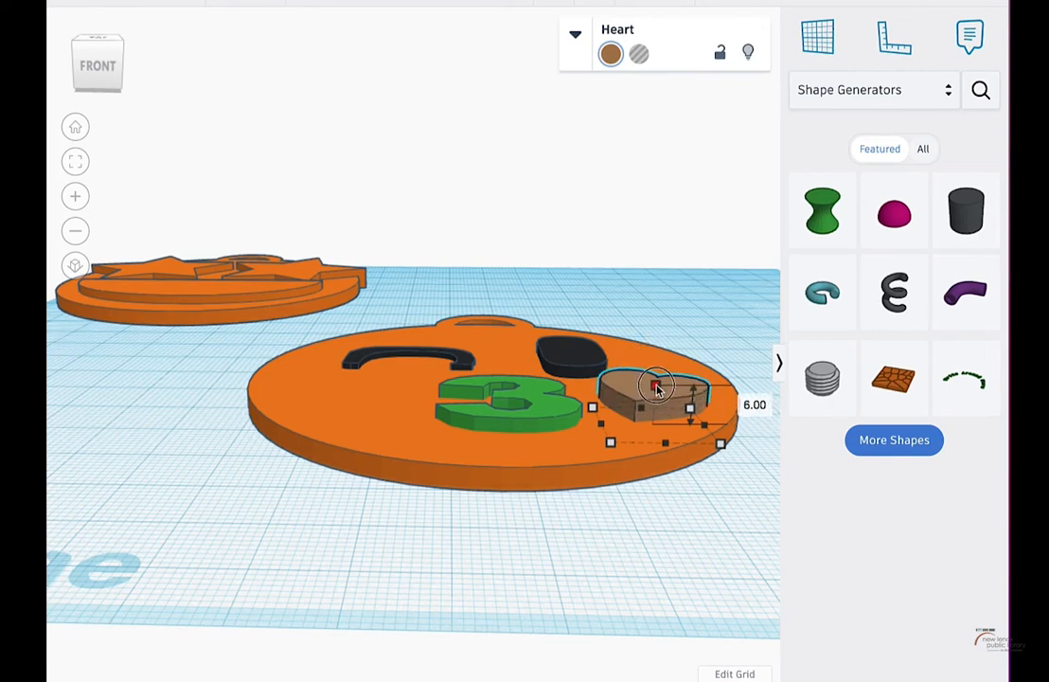
click(463, 364)
drag(410, 351, 412, 352)
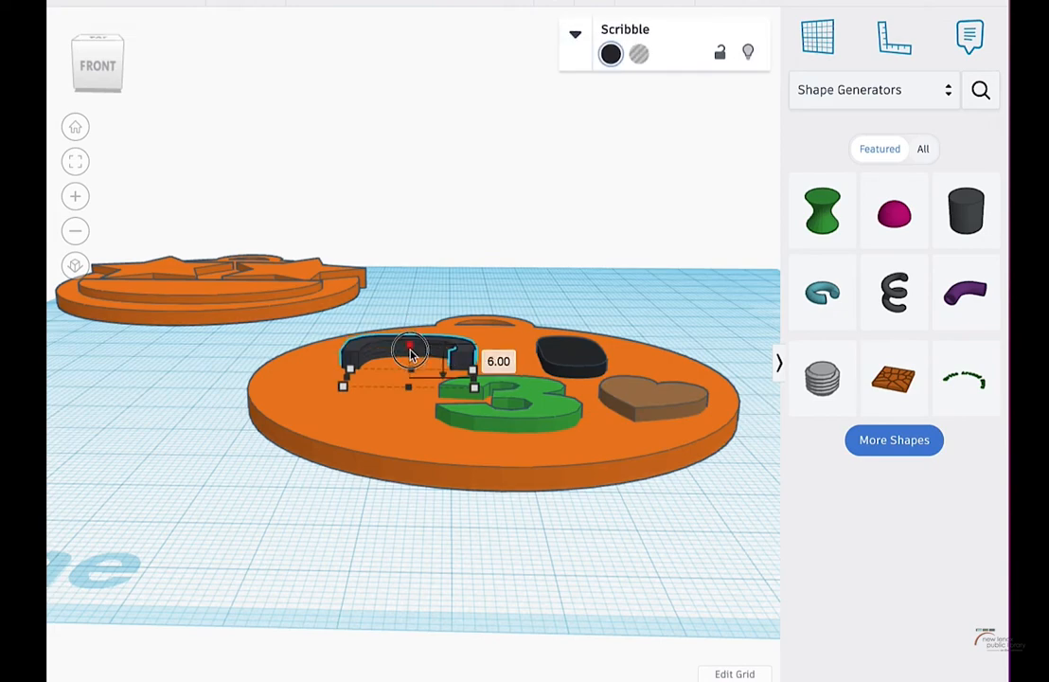
mouse_move(526, 303)
right_down()
mouse_move(543, 365)
mouse_move(544, 338)
right_up()
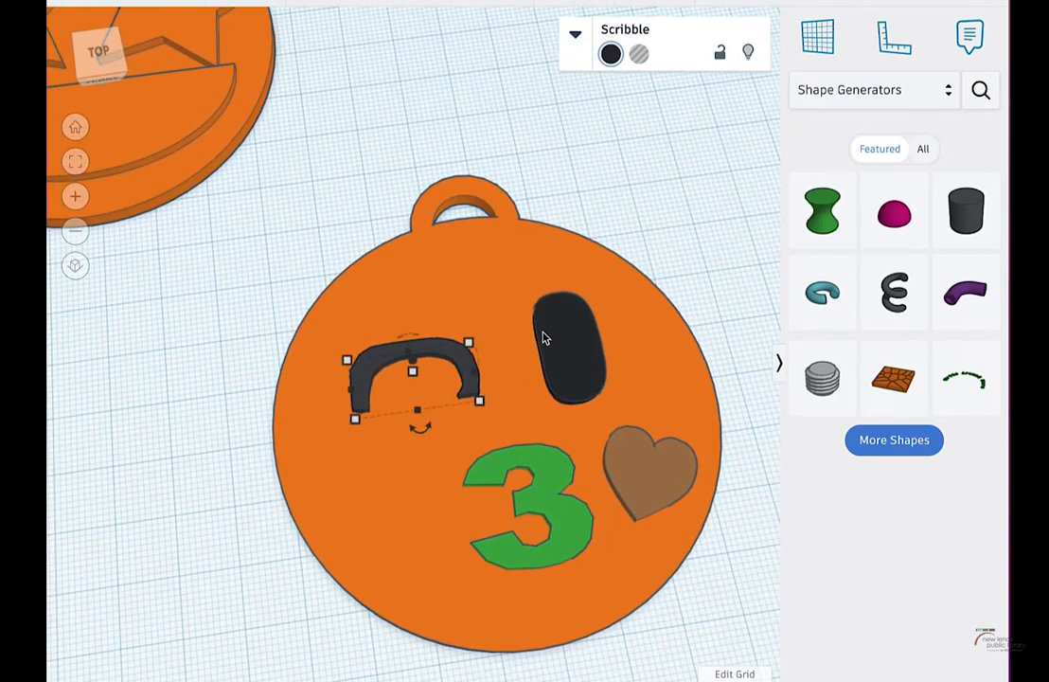
Add an SVG Revolver shape to the workplane beside the tag, on the heart's side
click(563, 548)
scroll(509, 412, down, 5)
scroll(590, 483, down, 3)
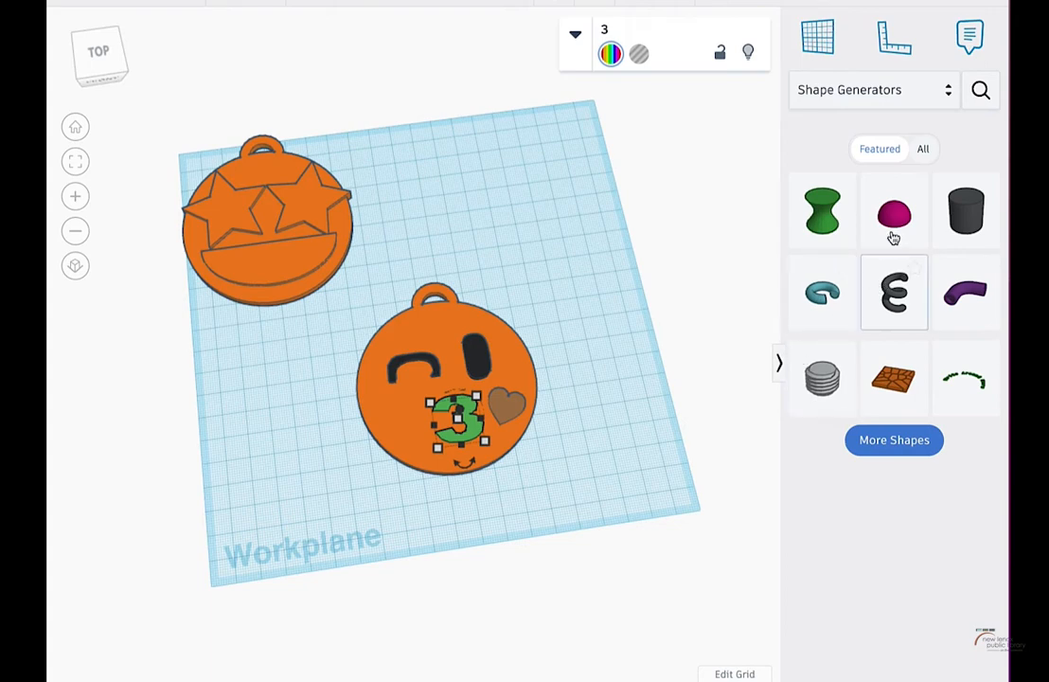
click(904, 440)
click(533, 433)
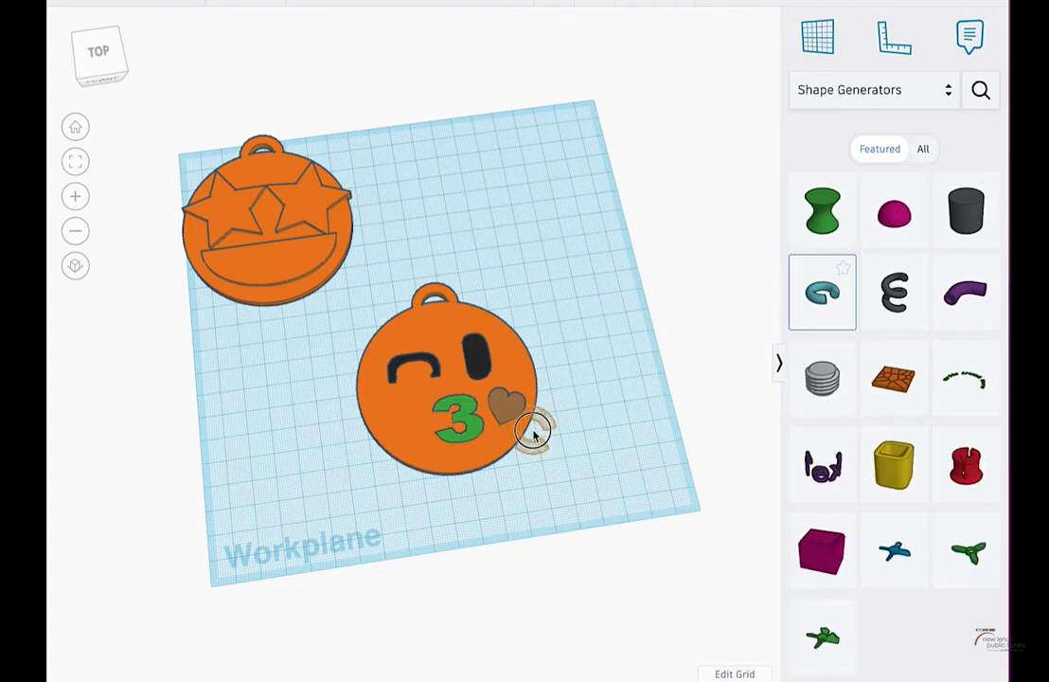
drag(533, 433, 579, 408)
scroll(551, 397, down, 2)
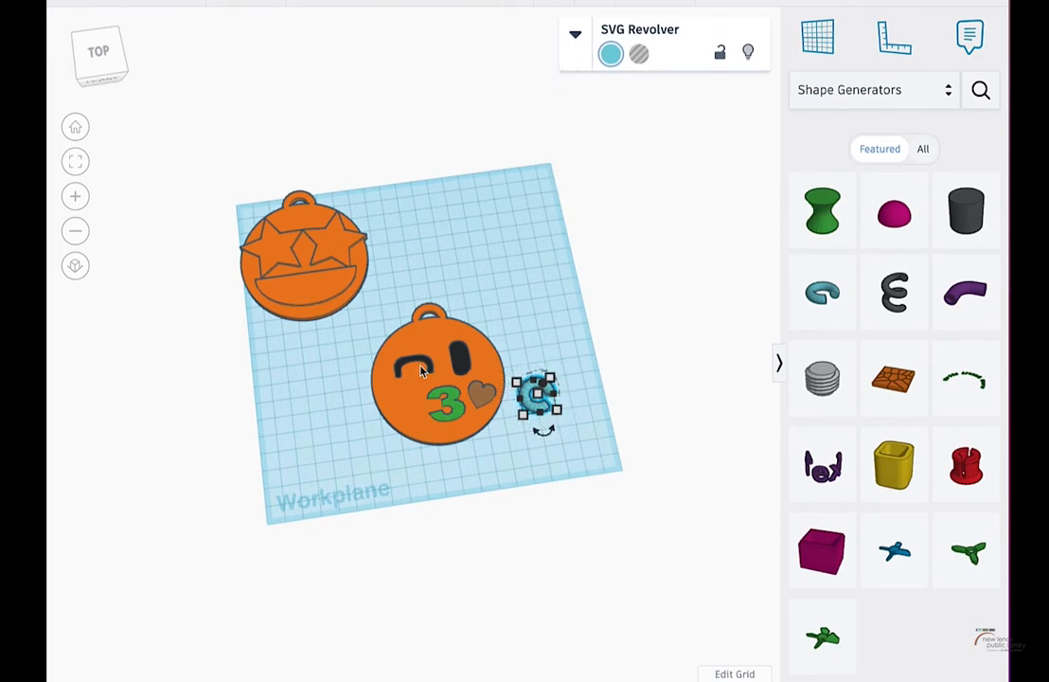
Set the revolver to 48 sides, inside diameter 13.99, sketch height 4.17 and revolve angle 180 to make a half ring
click(575, 34)
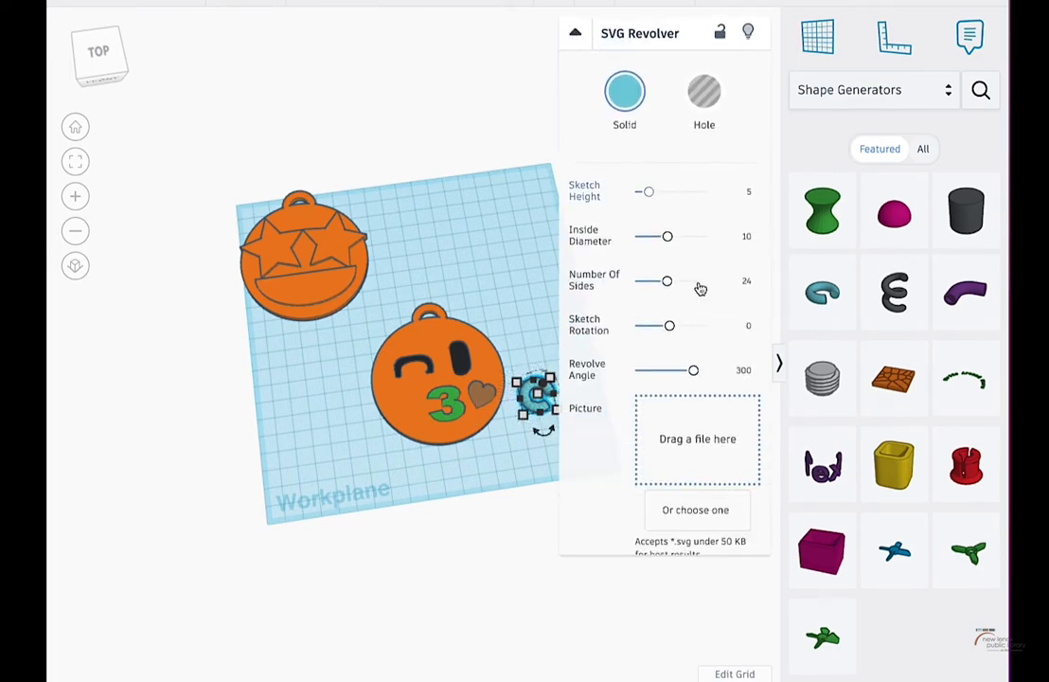
key(f)
drag(667, 281, 705, 281)
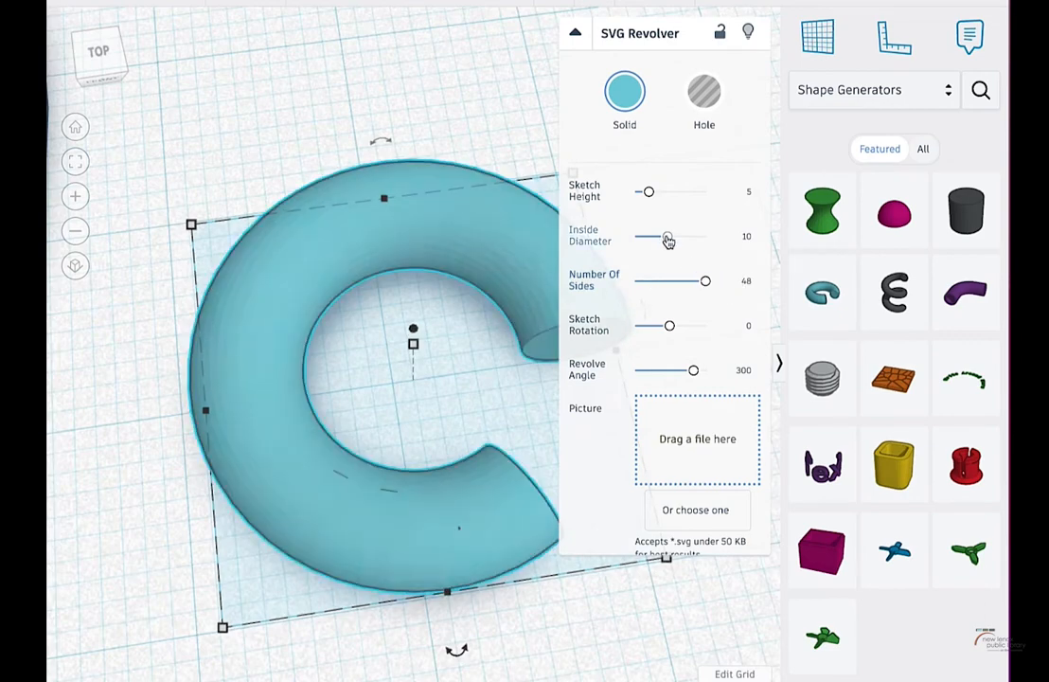
drag(668, 236, 682, 235)
mouse_move(647, 192)
mouse_down()
mouse_move(637, 193)
mouse_move(646, 191)
mouse_up()
mouse_move(691, 370)
mouse_down()
mouse_move(654, 368)
mouse_move(669, 370)
mouse_up()
click(445, 375)
Rotate the blue half ring about 91° on the workplane so its open side faces the tag
scroll(445, 375, down, 10)
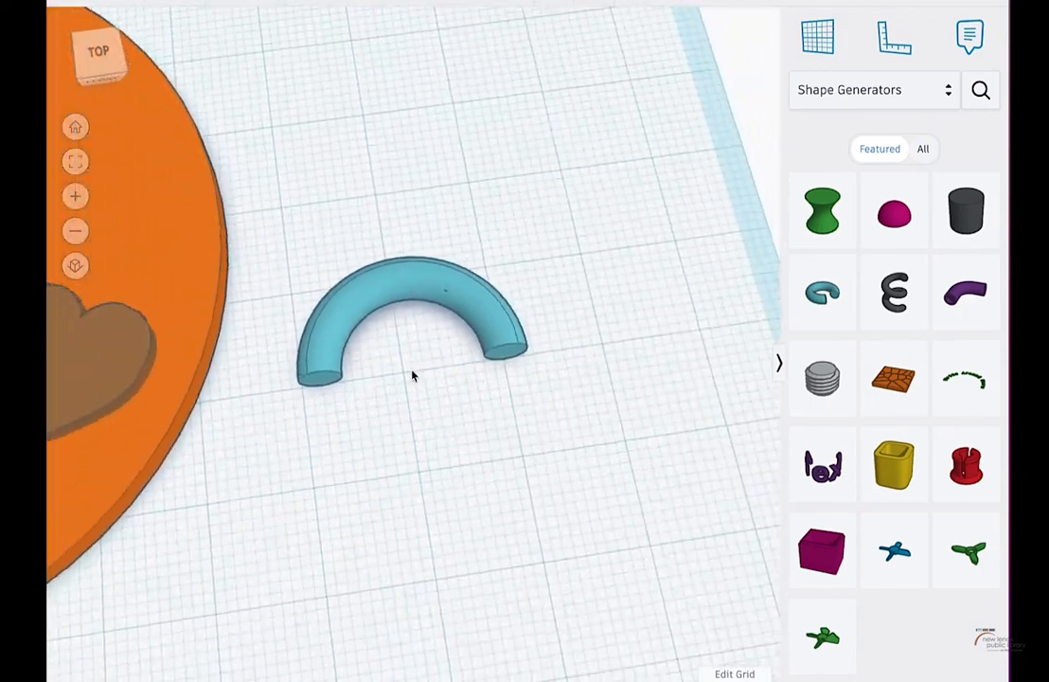
scroll(405, 375, down, 3)
click(467, 343)
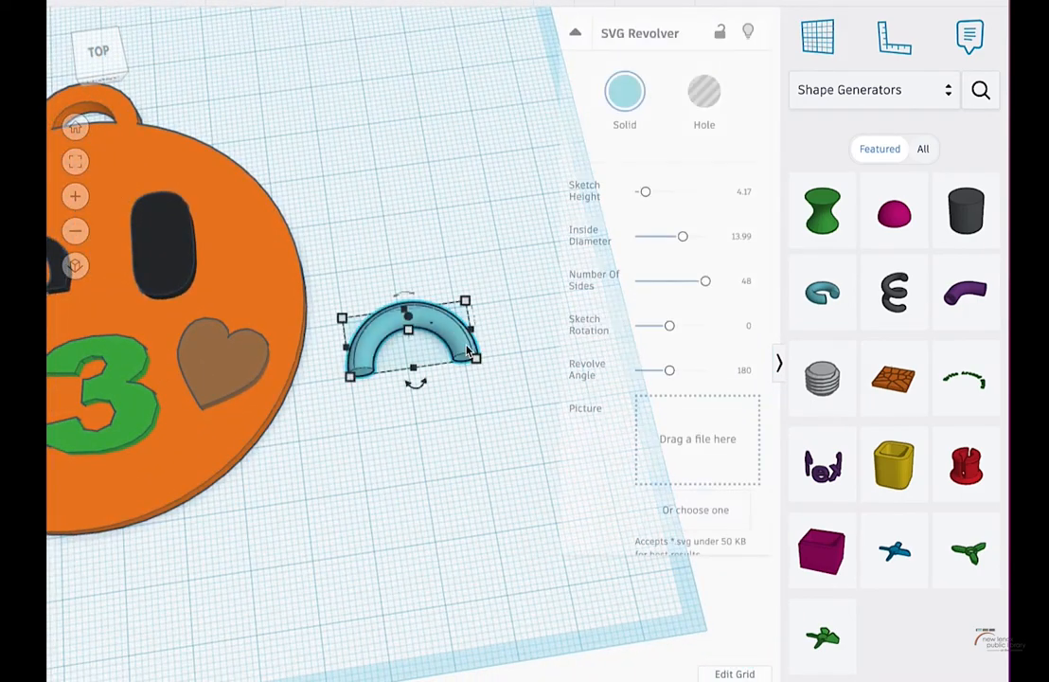
drag(416, 384, 376, 360)
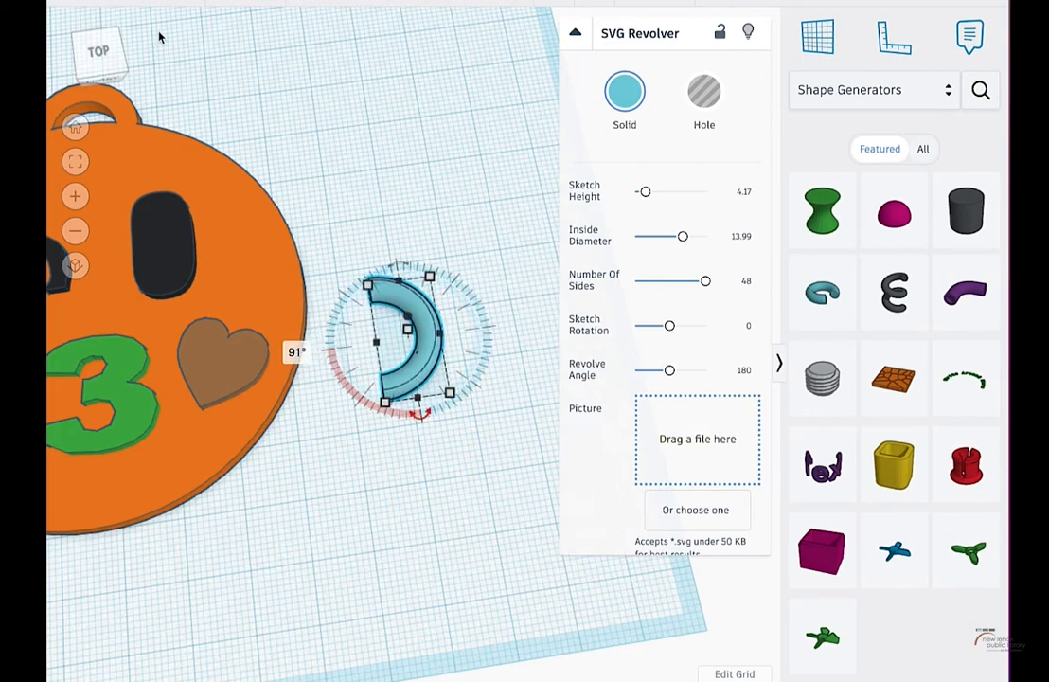
Duplicate the half ring and shift the copy straight toward the workplane's front until the two ends overlap and form a 3
key(ctrl+d)
key(Down)
key(Down)
key(Down)
key(Down)
key(Down)
key(Down)
key(Down)
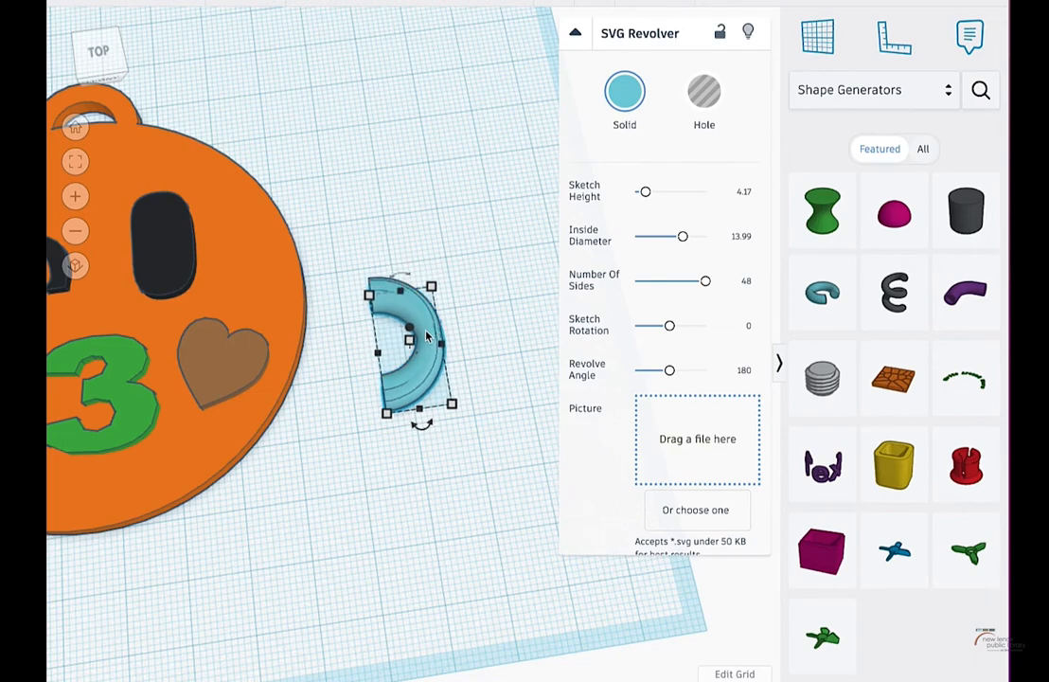
key(Down)
key(Down)
key(Down)
key(Down)
key(Down)
key(Down)
key(Down)
key(Down)
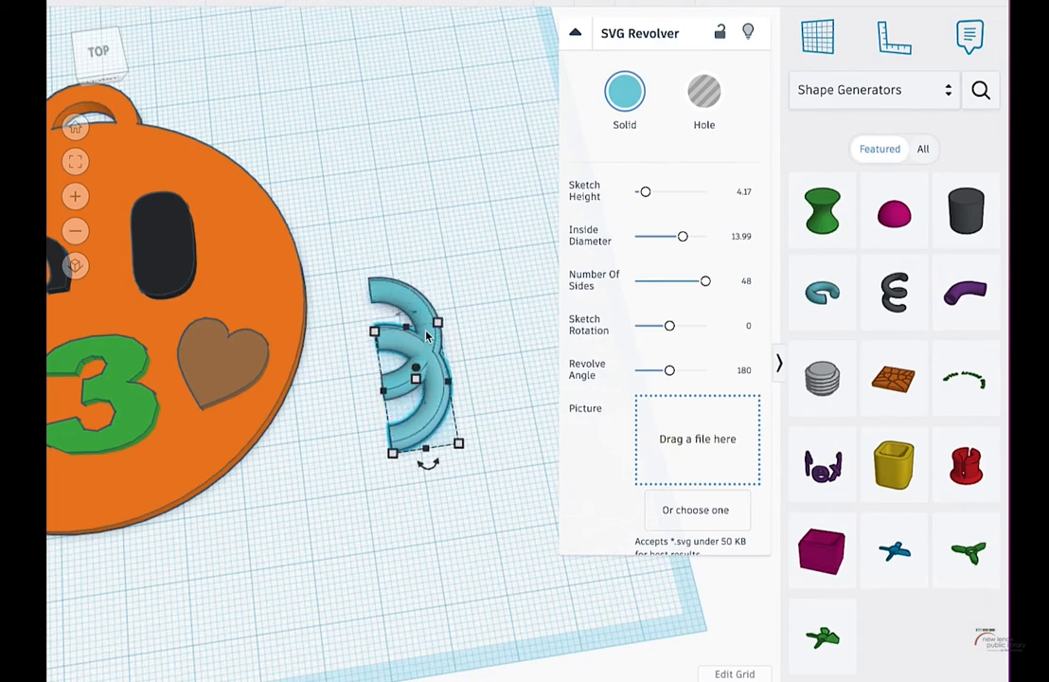
key(Down)
key(Down)
key(Down)
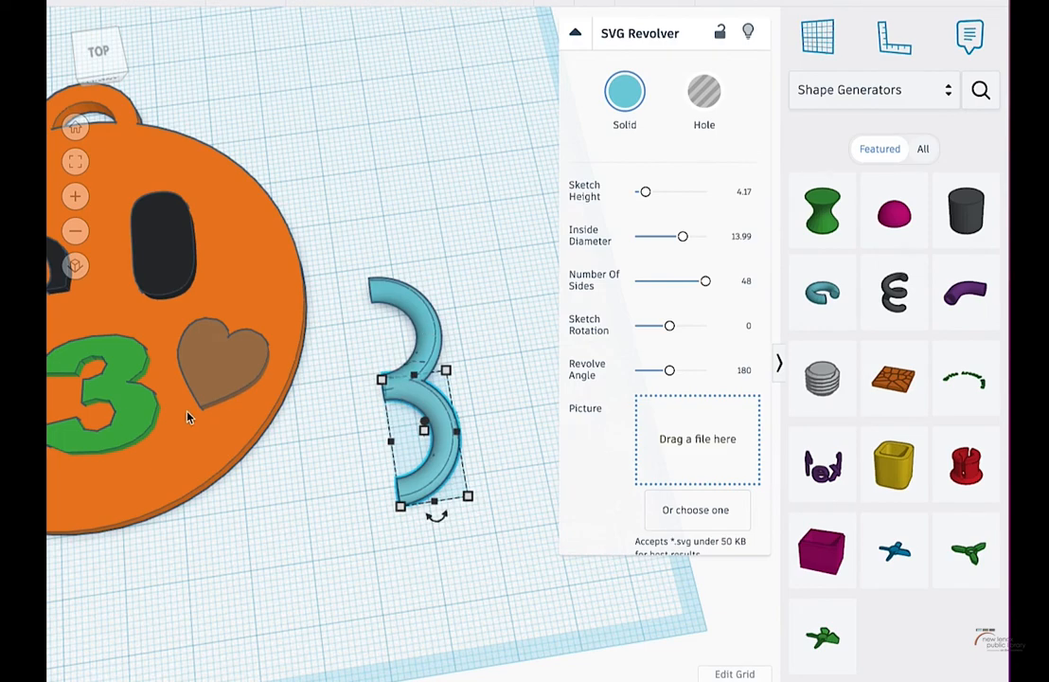
Delete the green number 3 from the tag
click(118, 414)
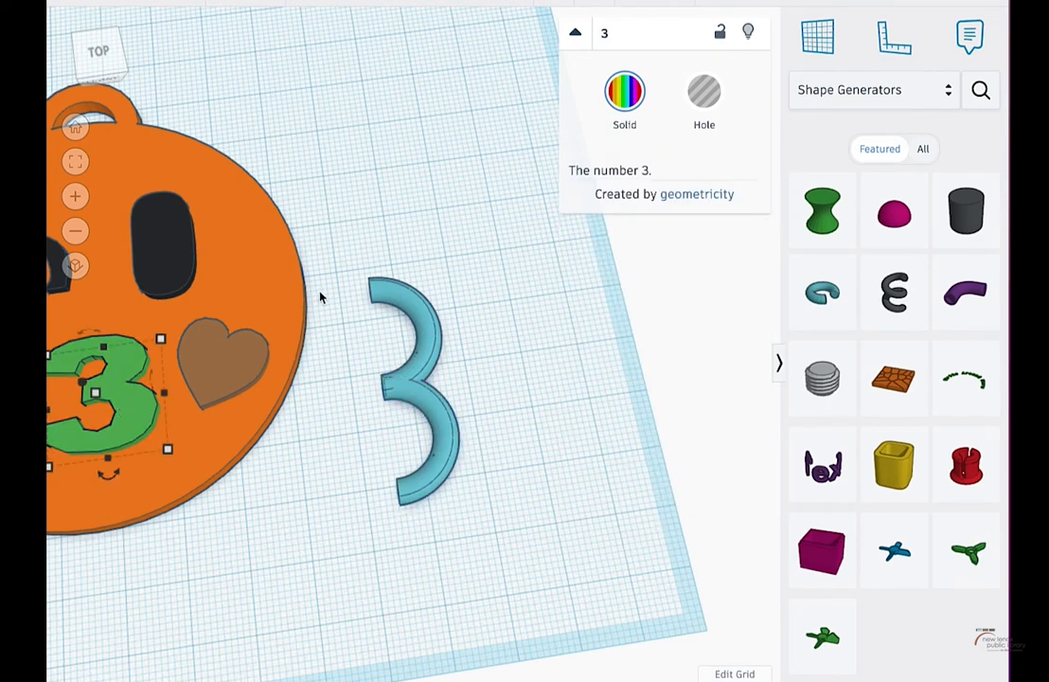
scroll(319, 298, down, 2)
key(Delete)
Group the two blue half rings into one lip shape and shorten it to about 27.68 mm
drag(364, 281, 429, 452)
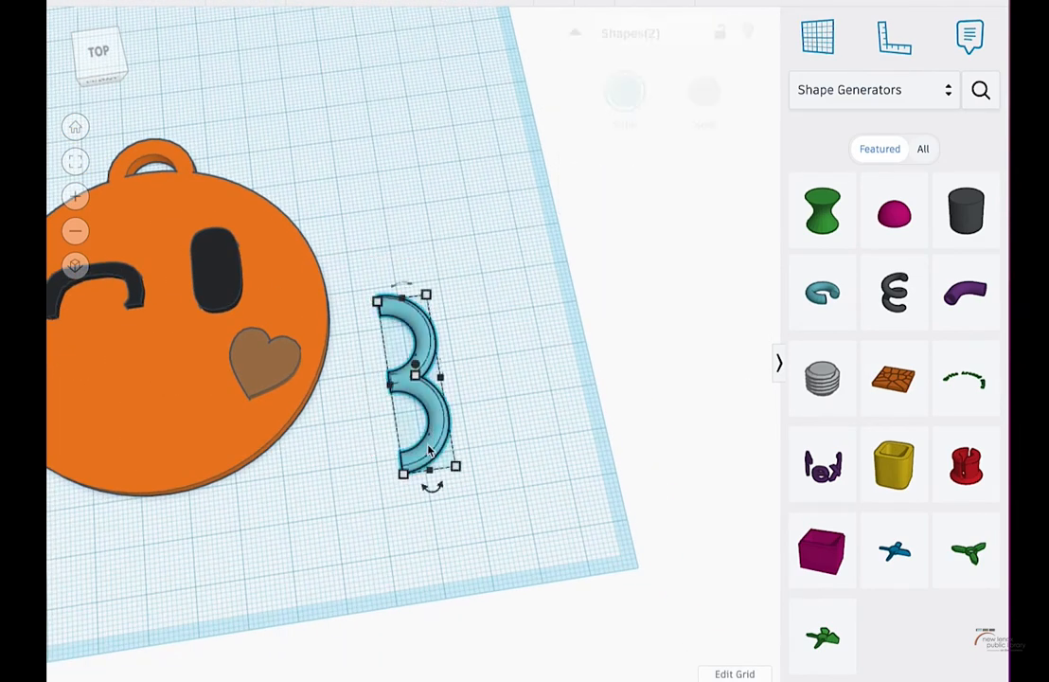
click(642, 3)
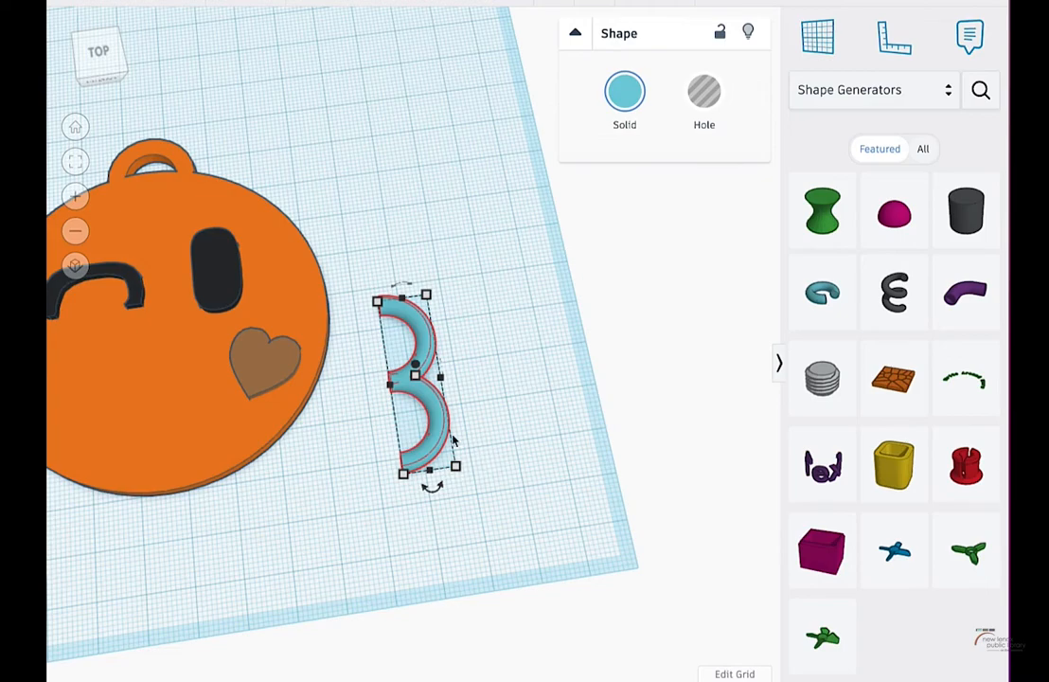
scroll(374, 357, up, 3)
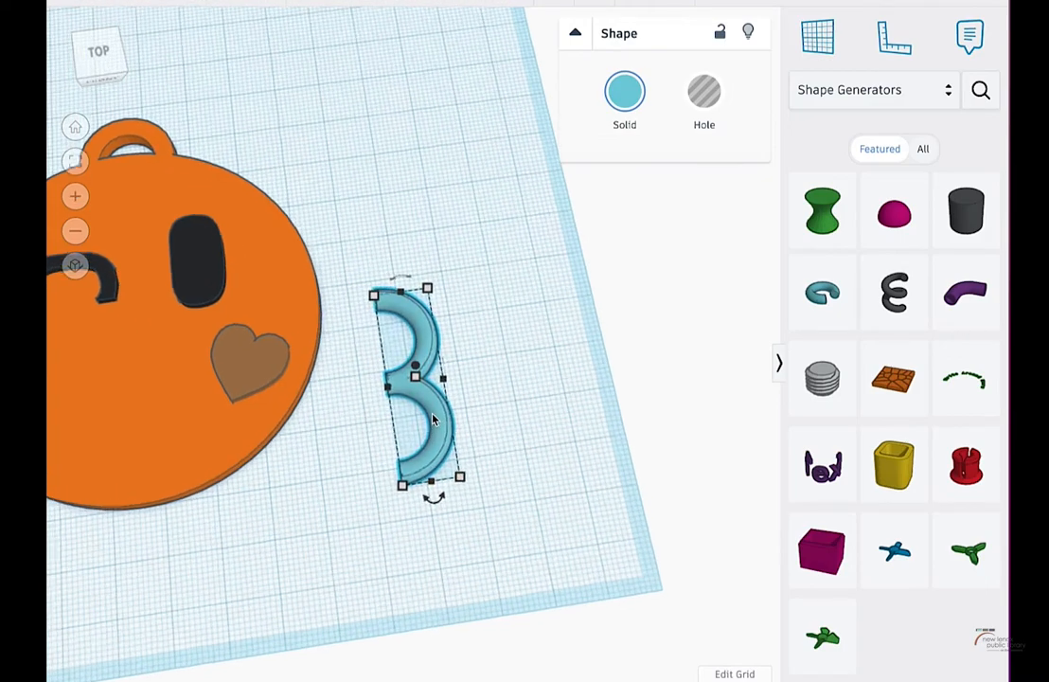
scroll(369, 358, down, 3)
scroll(415, 372, up, 3)
scroll(415, 371, up, 2)
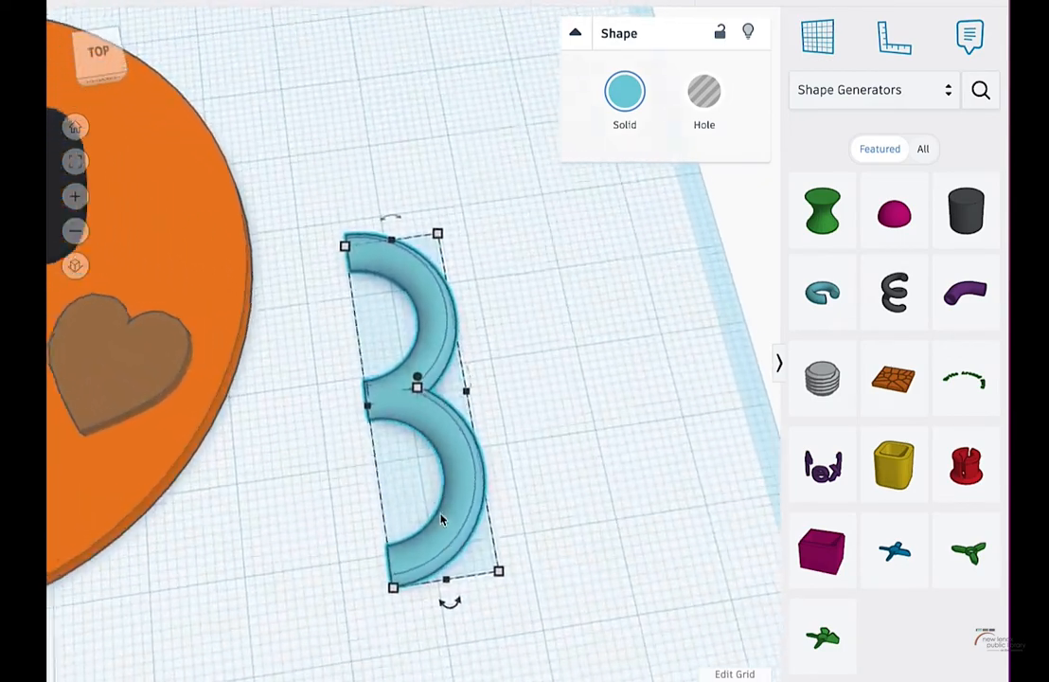
drag(445, 583, 428, 480)
scroll(412, 470, down, 1)
scroll(412, 471, down, 2)
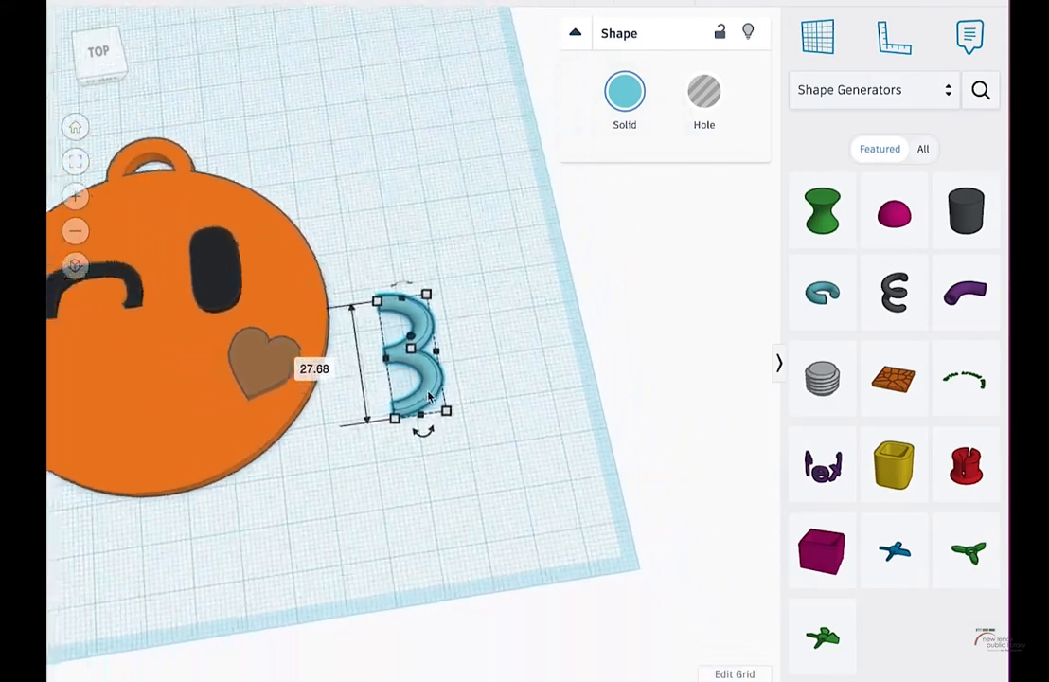
Place the blue lips on the tag beside the heart and size them 15 mm wide and 25 mm long
drag(388, 402, 167, 397)
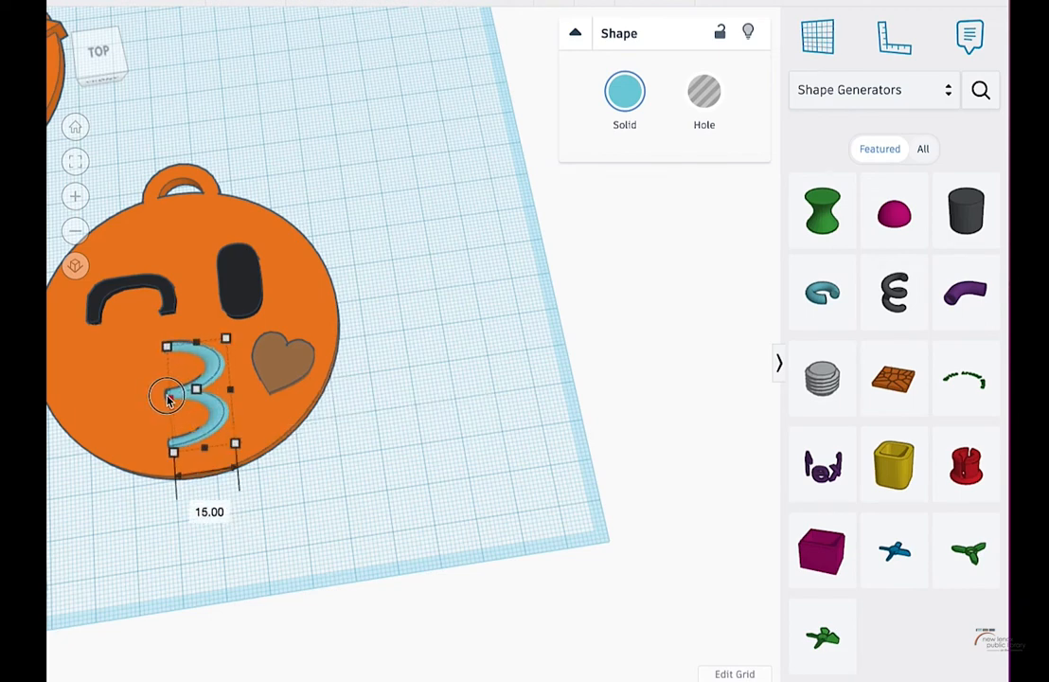
click(235, 444)
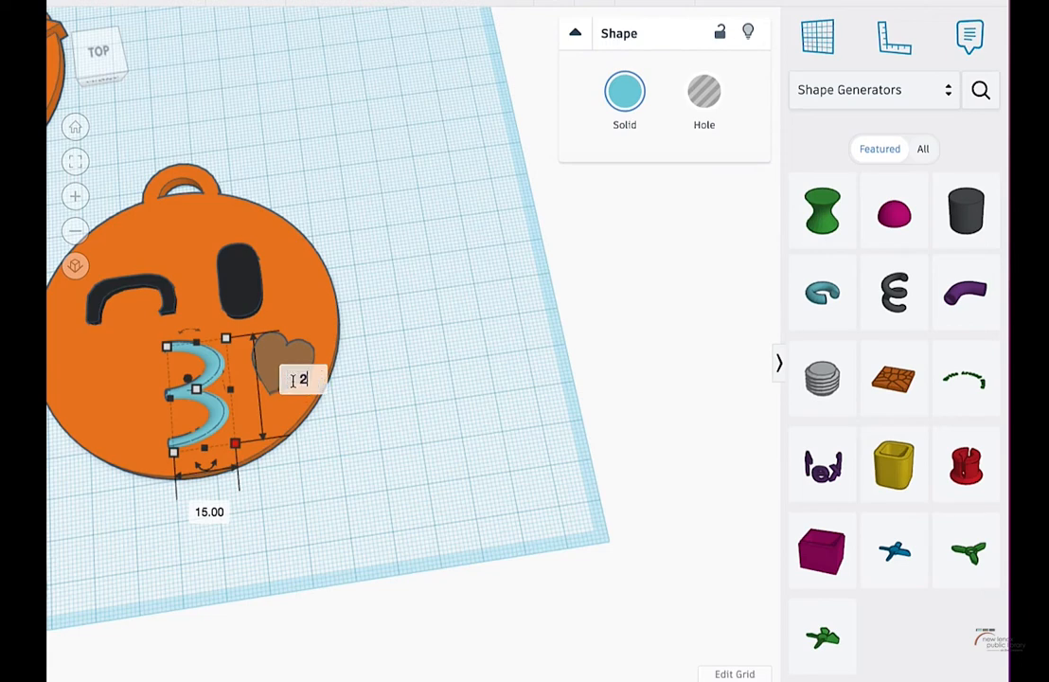
click(287, 379)
text(25)
key(Return)
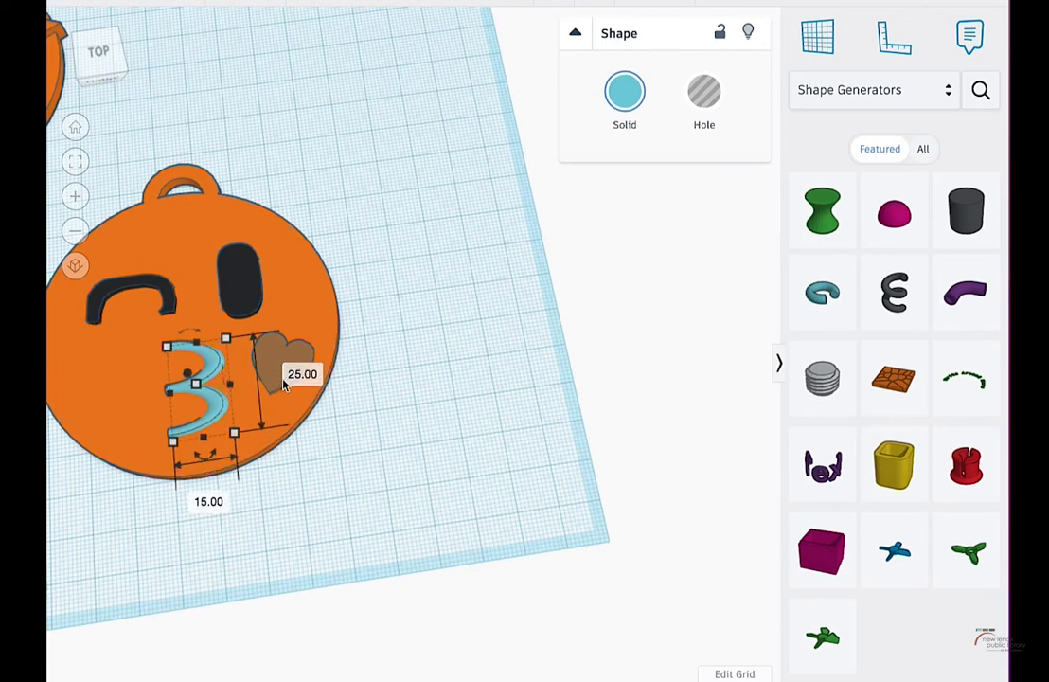
Raise the blue lips a little so they sit higher on the tag's surface
scroll(213, 379, up, 2)
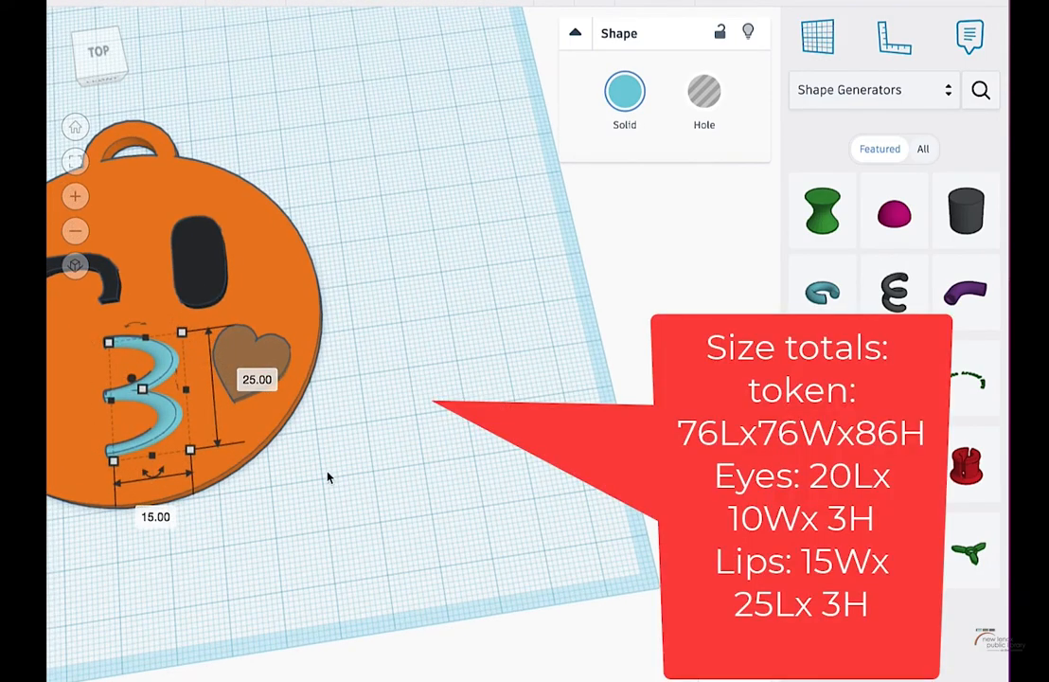
mouse_move(328, 477)
right_down()
mouse_move(362, 475)
mouse_move(342, 477)
right_up()
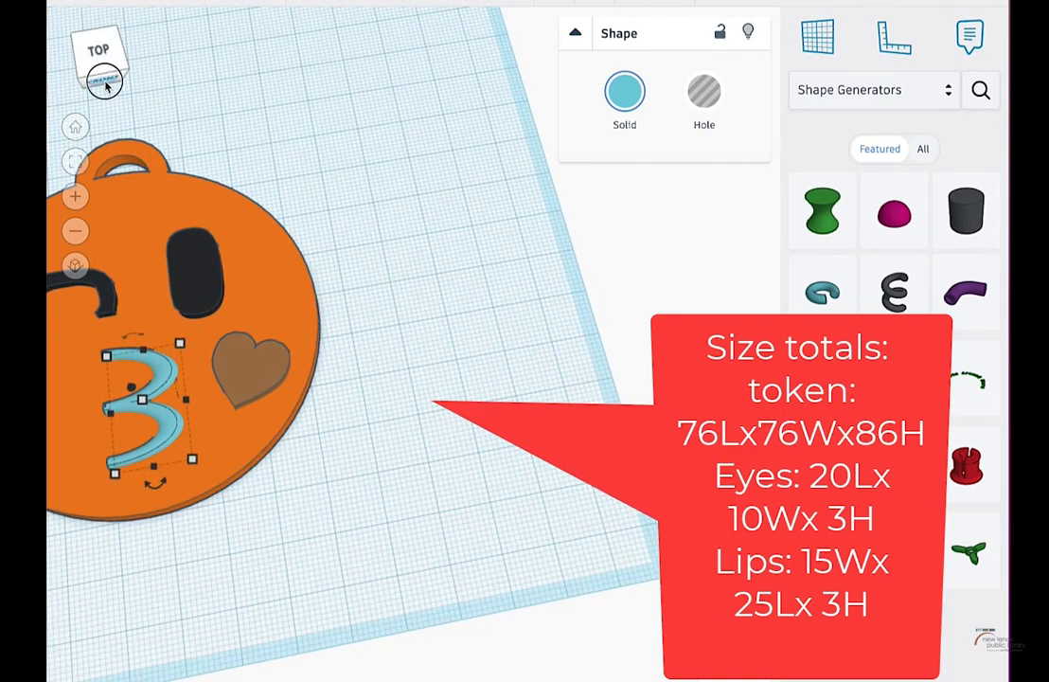
click(105, 85)
right_drag(234, 278, 189, 322)
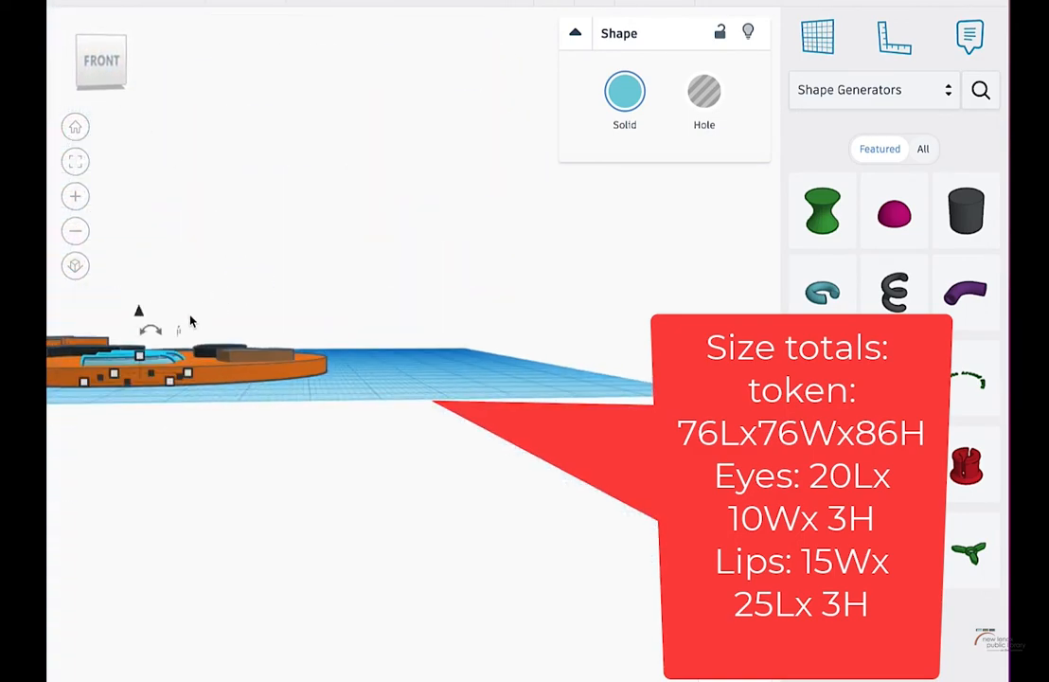
click(136, 304)
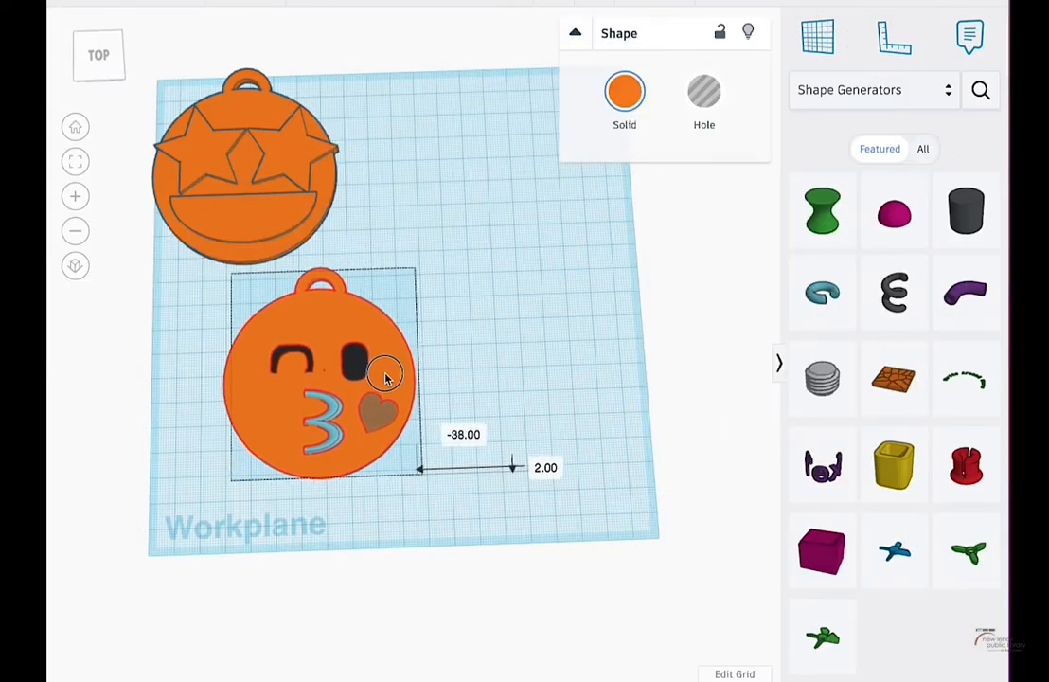
Move the grouped kissing-face tag directly below the star-eyed tag and select the star-eyed tag
drag(385, 377, 335, 397)
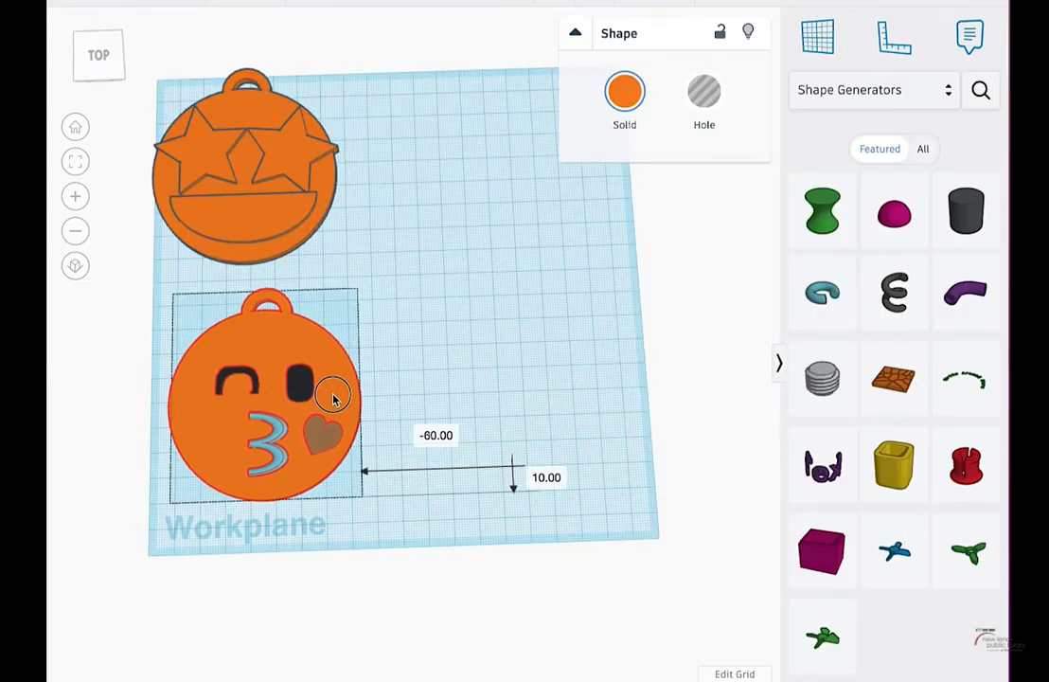
click(337, 189)
click(293, 182)
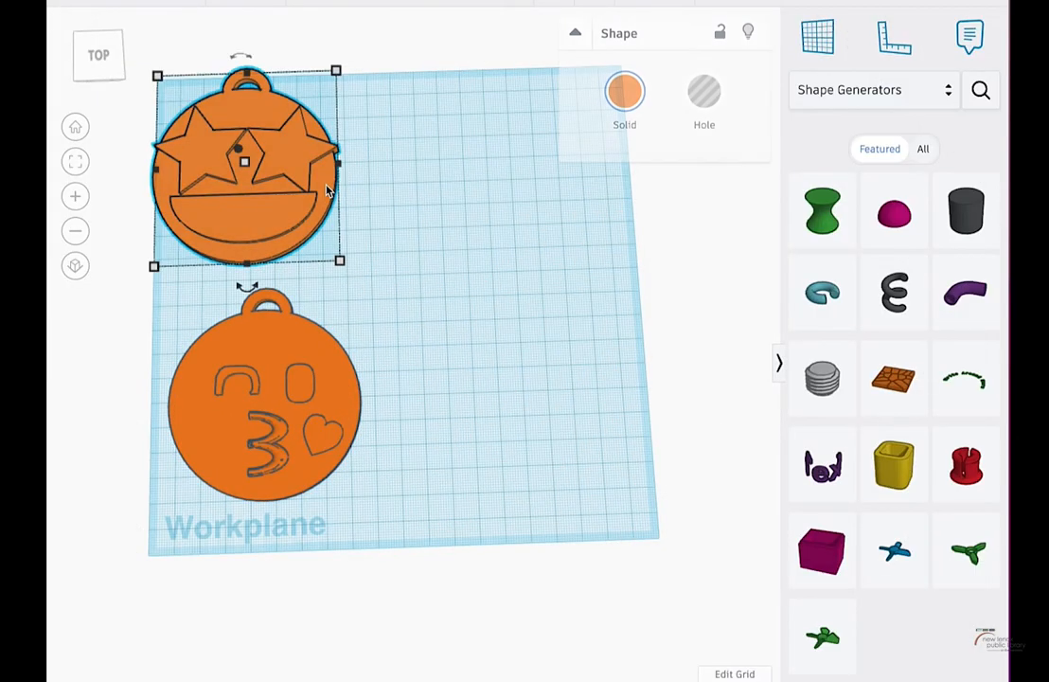
Duplicate the star-eyed tag onto the empty workplane area to the right of the two tags and ungroup the copy
click(95, 66)
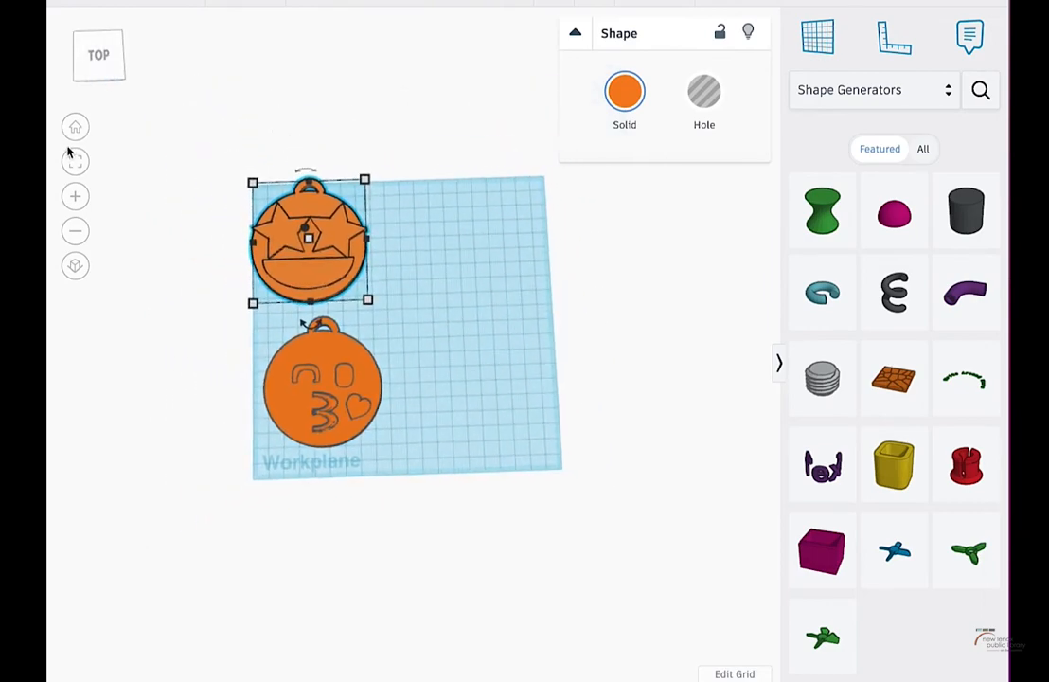
alt+drag(304, 232, 526, 324)
scroll(564, 290, up, 5)
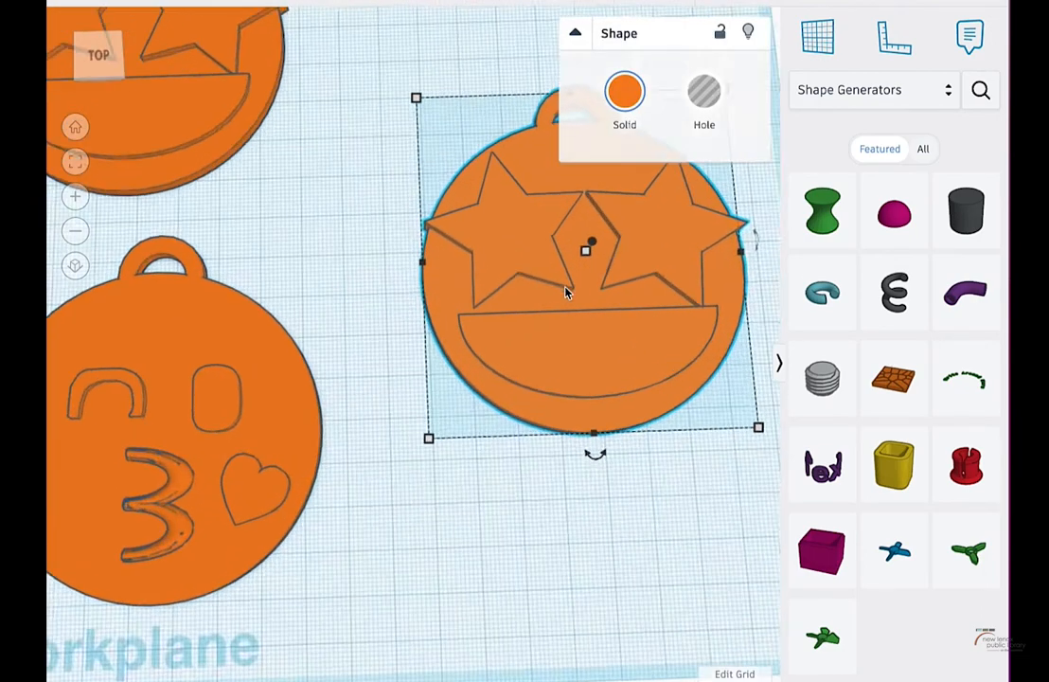
scroll(566, 290, down, 2)
click(75, 160)
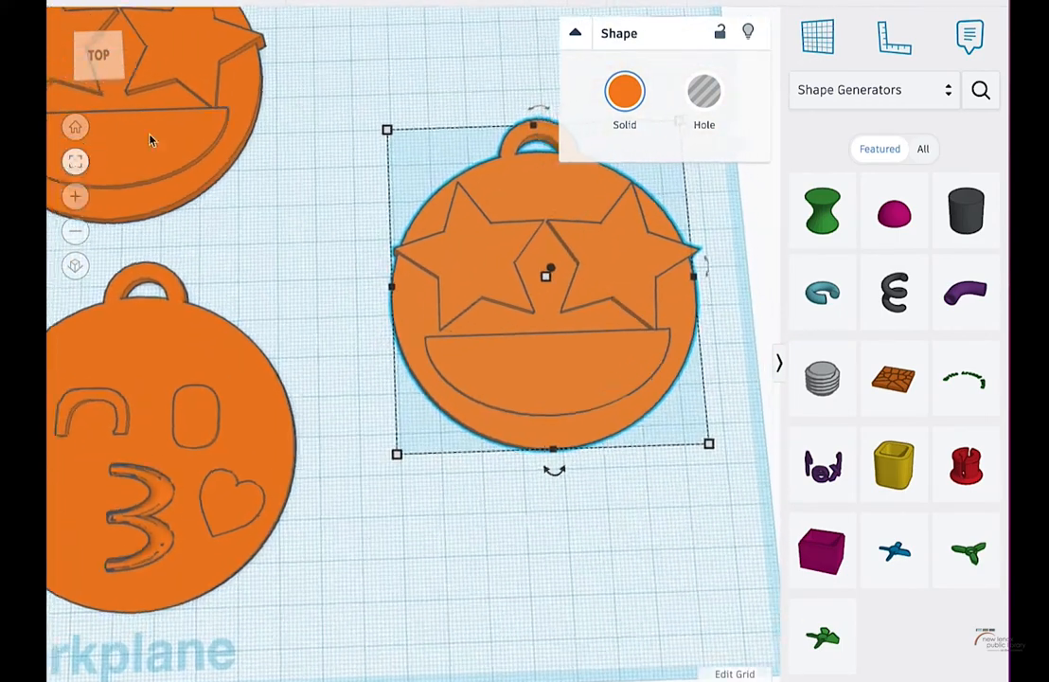
click(662, 3)
scroll(606, 284, down, 3)
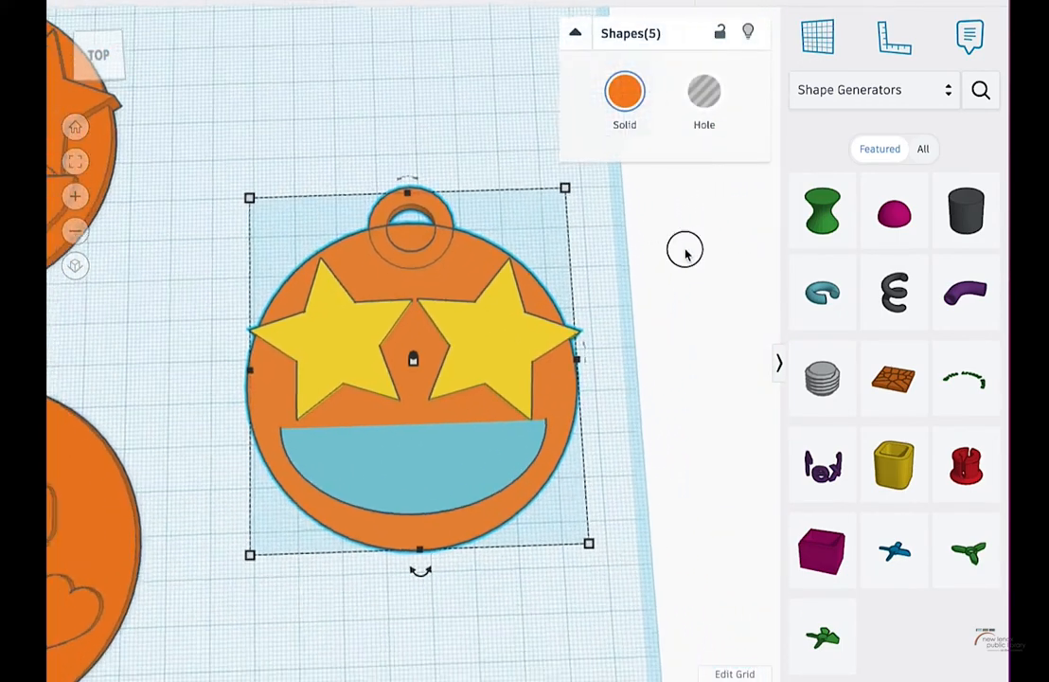
Delete both yellow stars and the blue half-round mouth from the ungrouped tag copy, keeping its disc and hanging loop
click(681, 248)
click(479, 338)
key(Delete)
click(363, 323)
key(Delete)
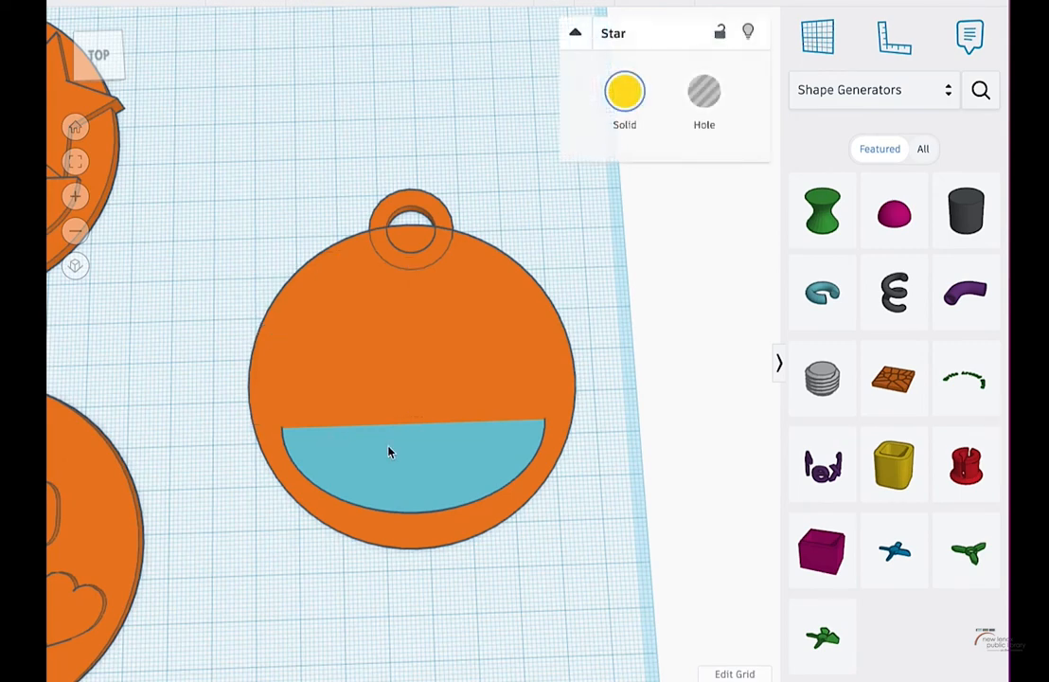
click(437, 487)
key(Delete)
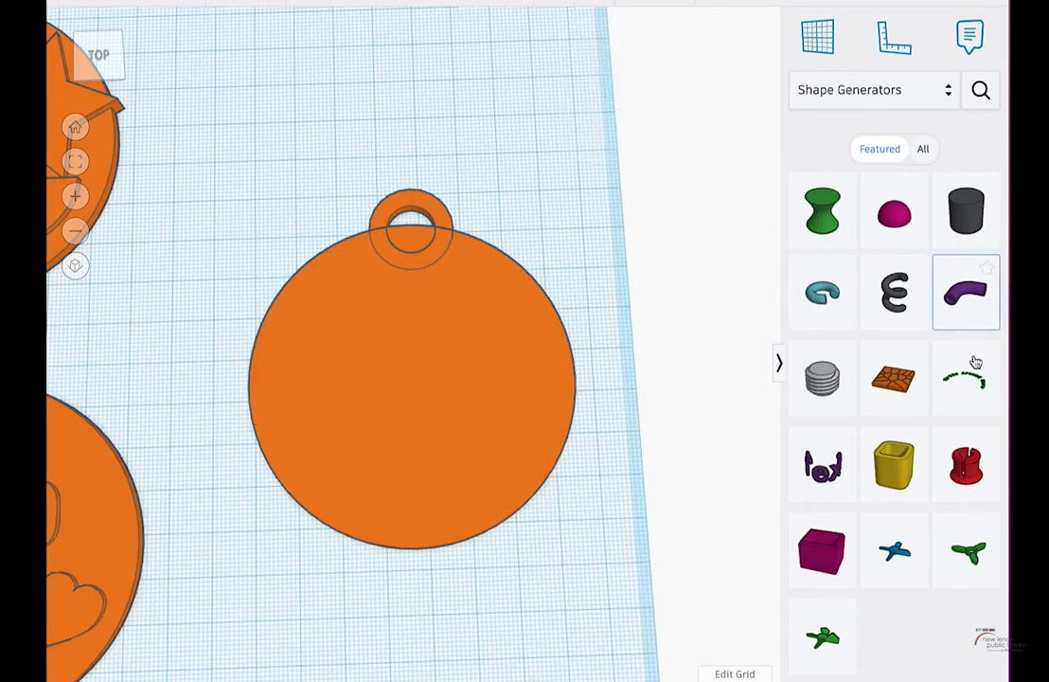
Place a curved words shape on the upper half of the plain orange disc, and group the disc with its hanging ring
drag(966, 378, 435, 317)
mouse_move(462, 268)
mouse_down()
mouse_move(449, 270)
mouse_move(466, 268)
mouse_up()
shift+click(409, 217)
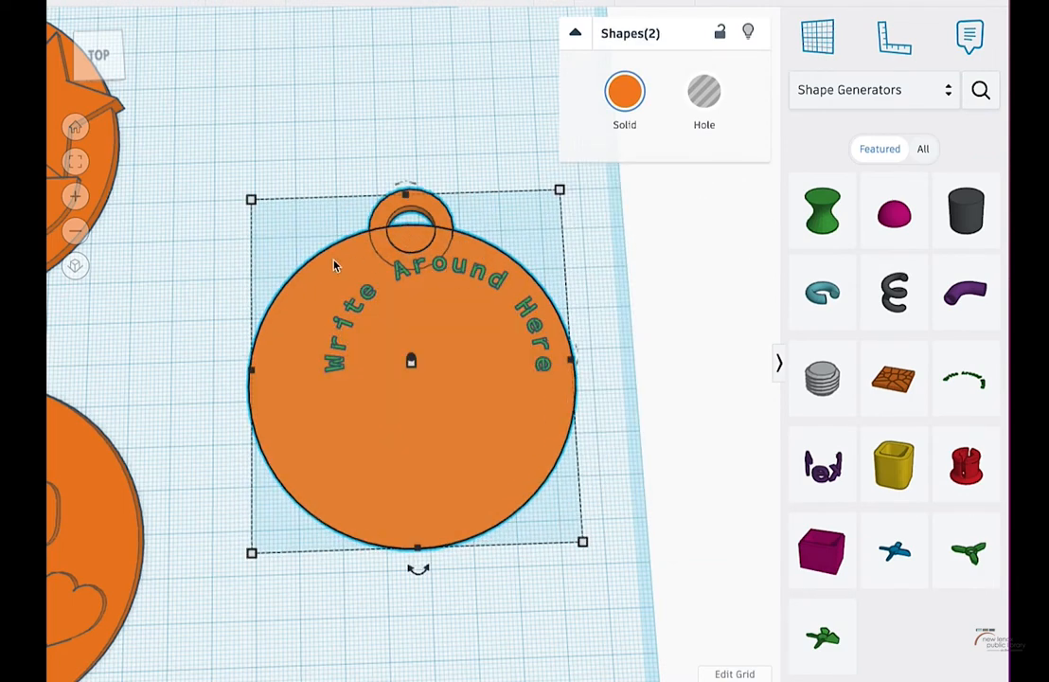
click(482, 178)
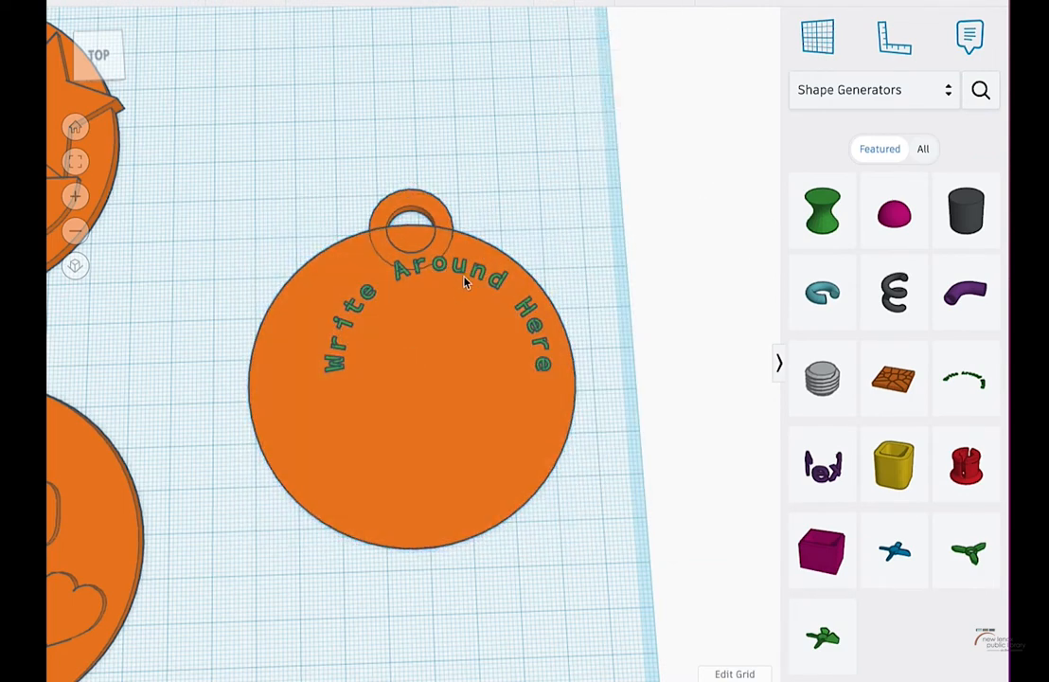
click(471, 279)
drag(361, 185, 389, 246)
key(ctrl+g)
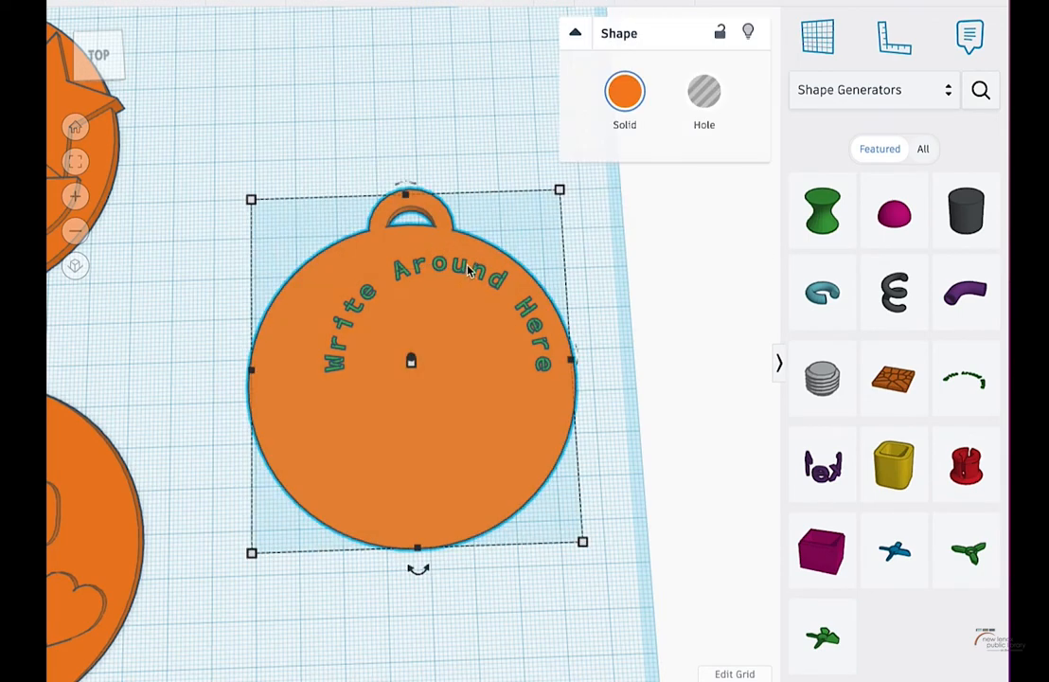
Set the curved text's arc to 256 and make it run counterclockwise
click(468, 265)
click(602, 347)
click(565, 364)
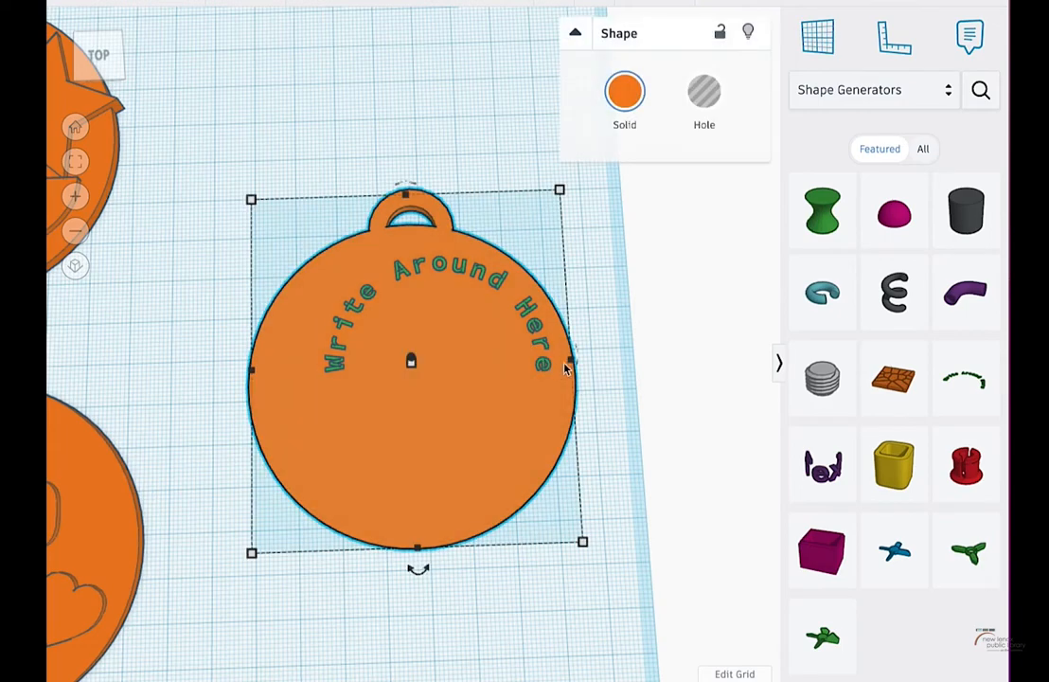
scroll(552, 317, up, 5)
right_drag(574, 293, 564, 177)
click(445, 291)
mouse_move(669, 307)
mouse_down()
mouse_move(693, 306)
mouse_move(668, 309)
mouse_move(684, 308)
mouse_up()
right_drag(469, 237, 450, 381)
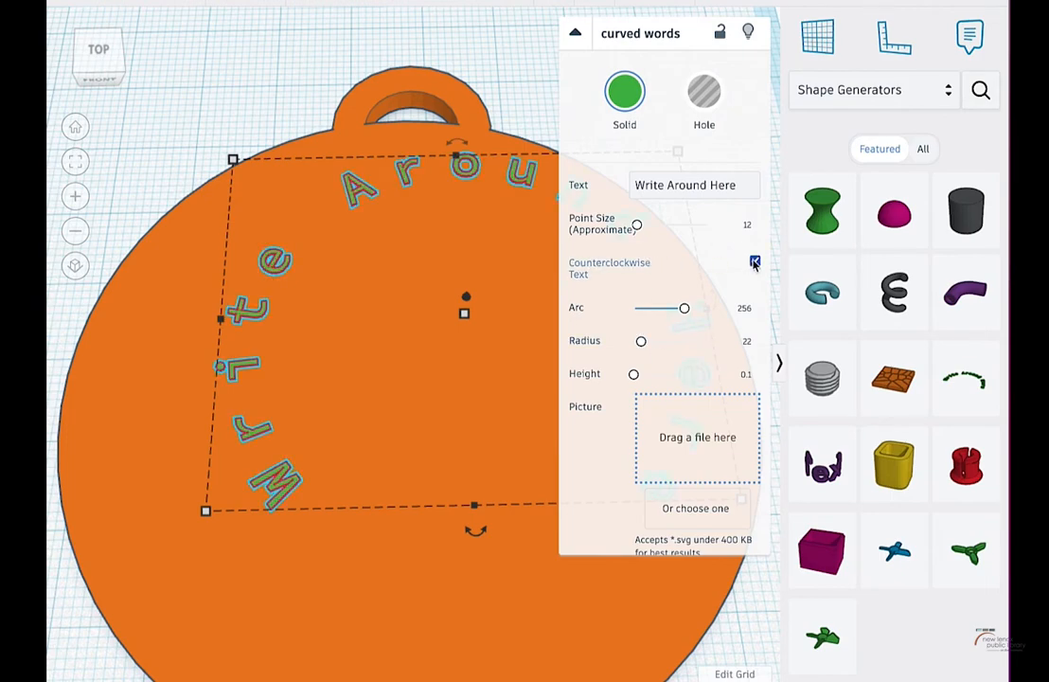
Set the curved text's point size to 23 and its wording to "Hi! My name is" followed by the first name and an exclamation mark
scroll(525, 201, down, 1)
scroll(525, 202, up, 2)
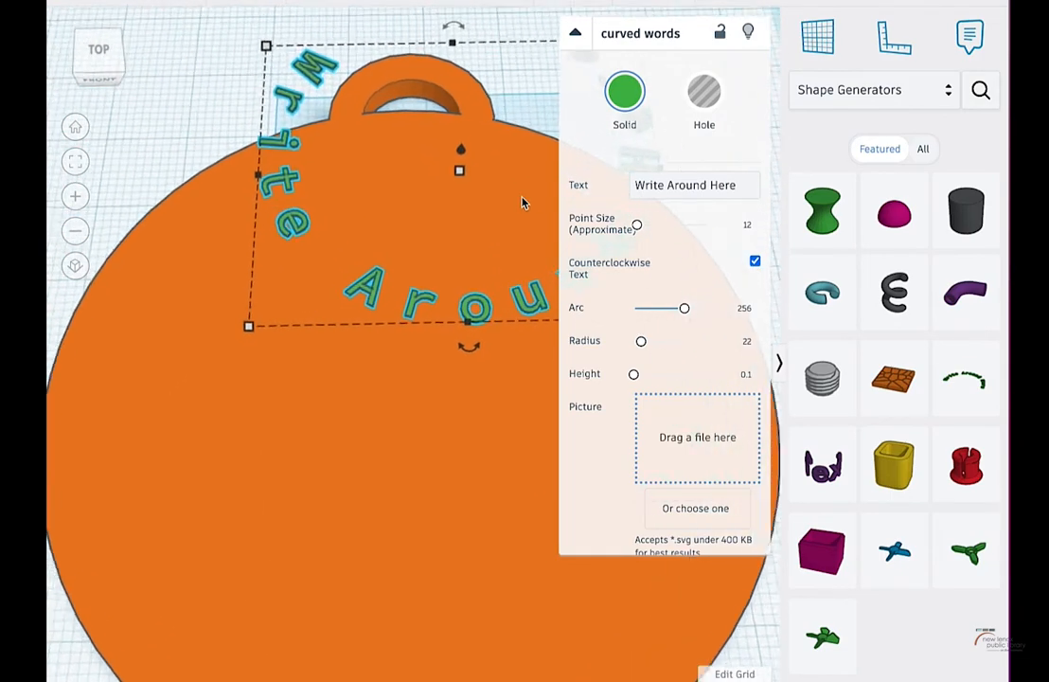
scroll(525, 202, down, 5)
scroll(494, 469, down, 3)
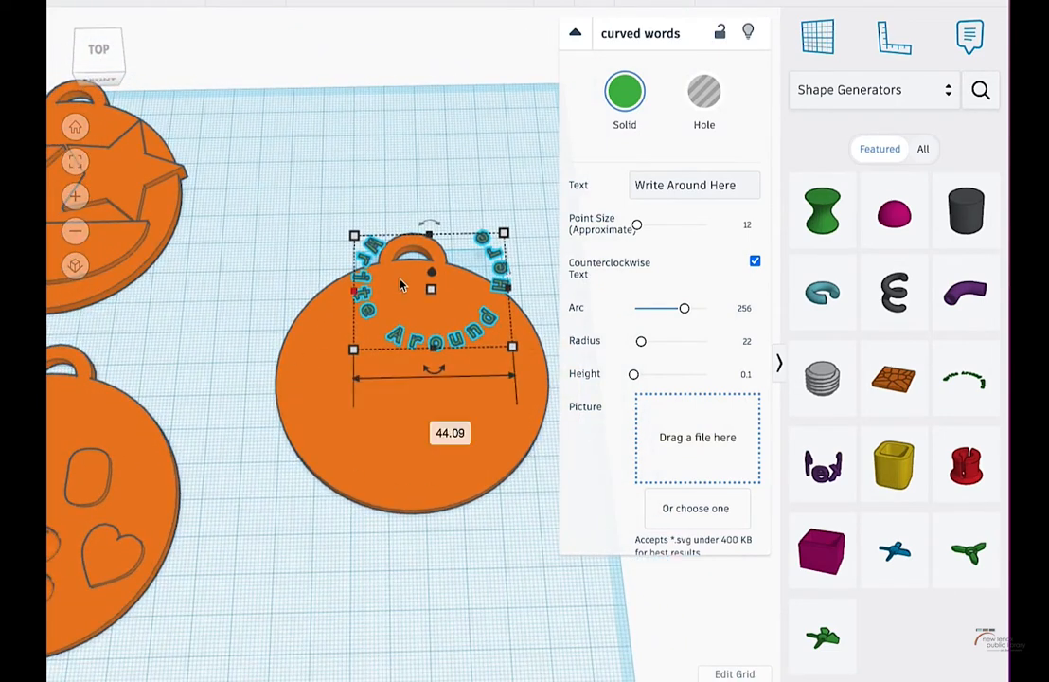
drag(640, 227, 660, 230)
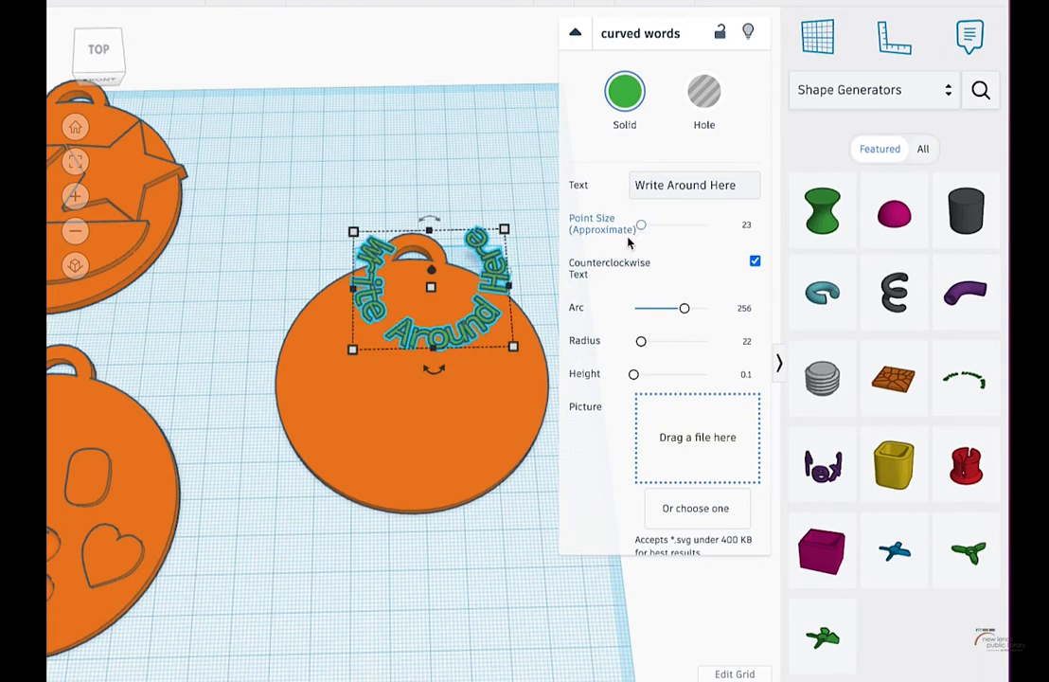
drag(636, 186, 738, 189)
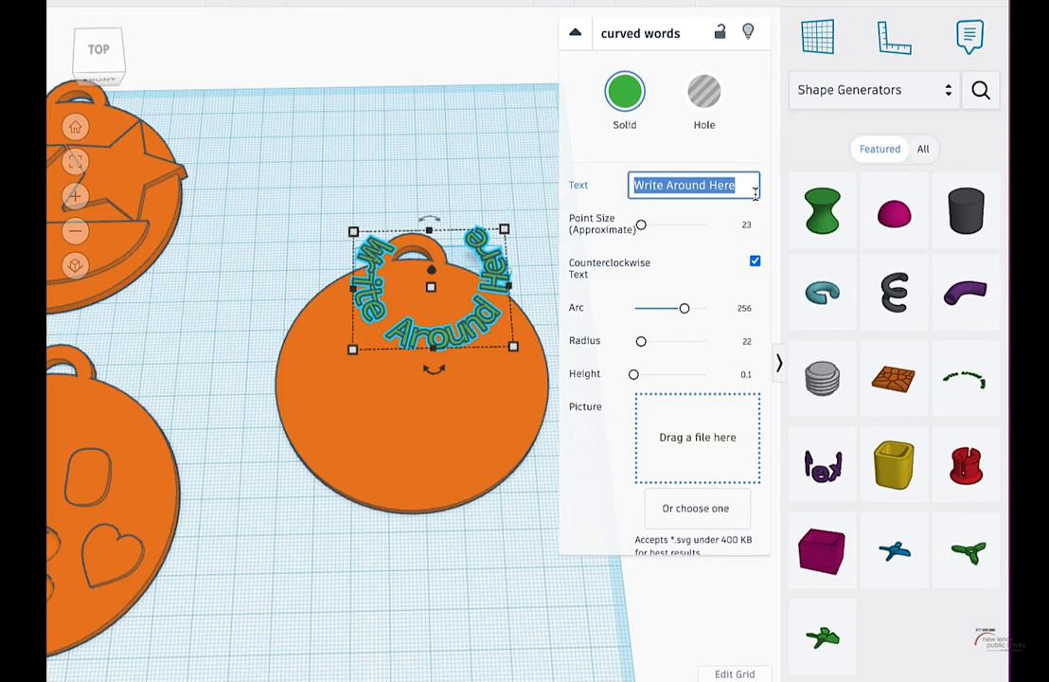
text(Hi!)
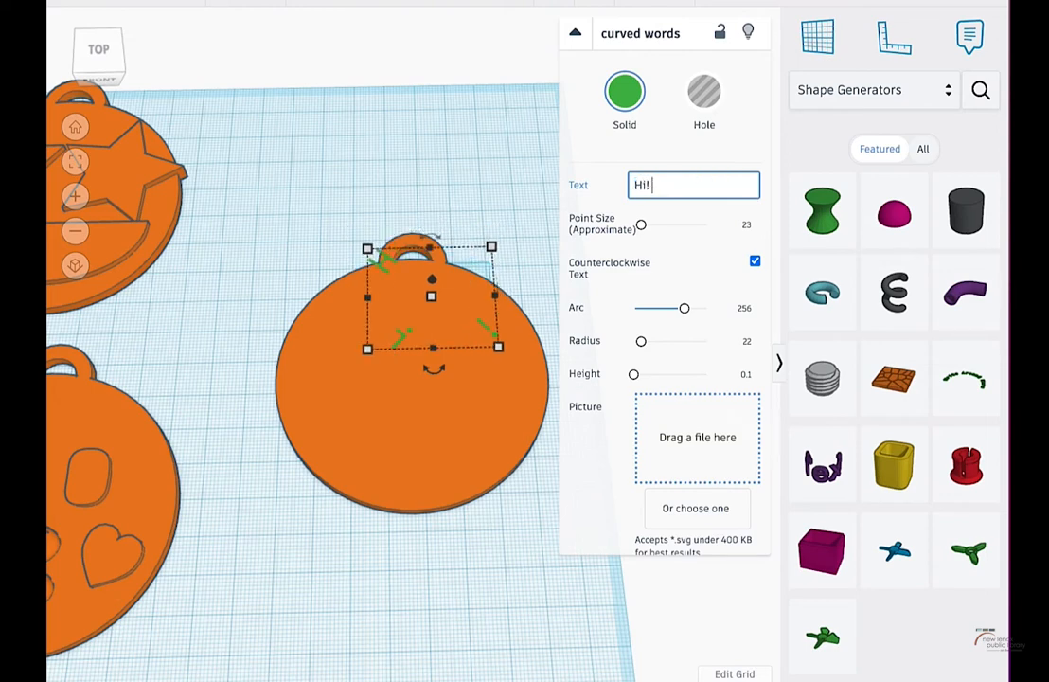
text( My name is Sam!)
Fit the curved text around the disc's lower rim, stretching it to 65 mm wide and 58 mm deep
click(296, 303)
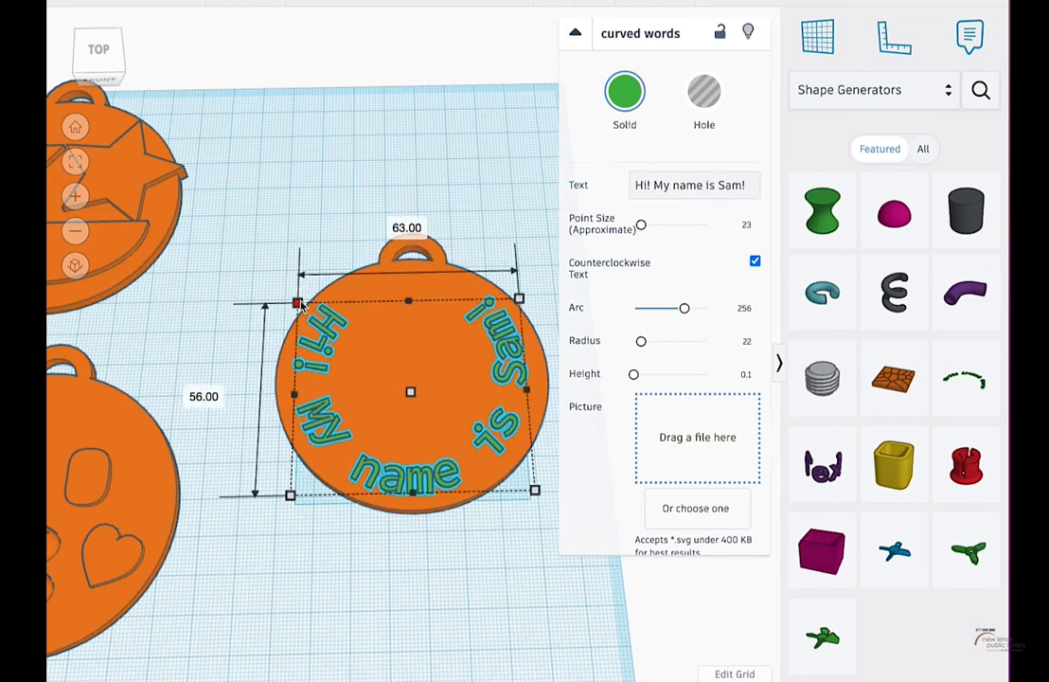
drag(529, 390, 538, 392)
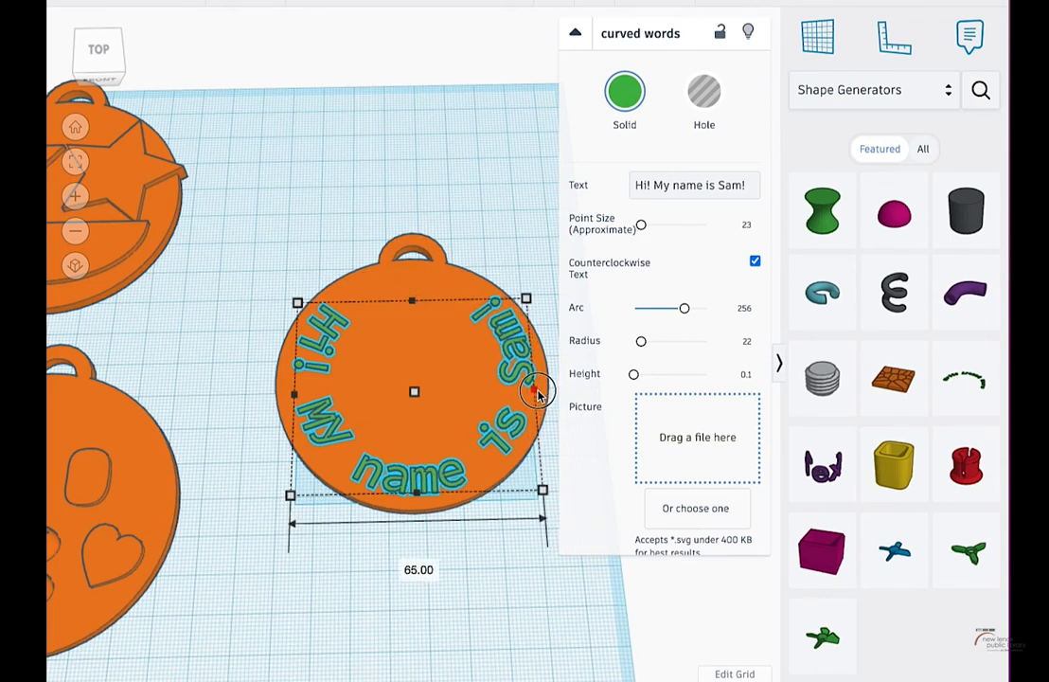
drag(418, 494, 414, 502)
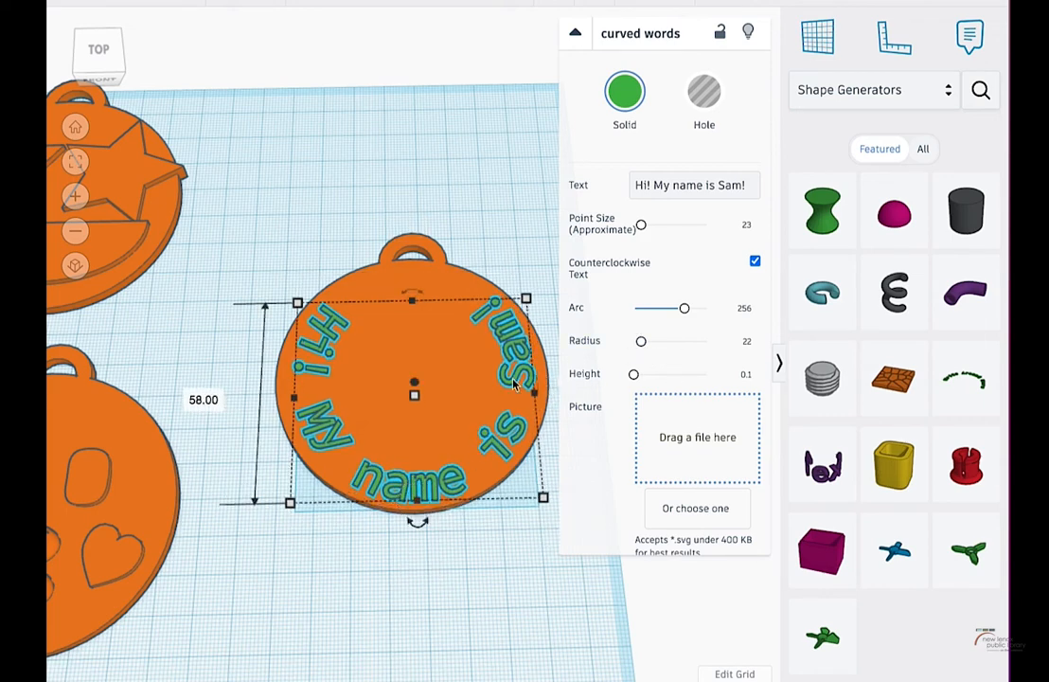
Adjust the height of the raised curved text from a front view of the disc
right_drag(429, 454, 415, 306)
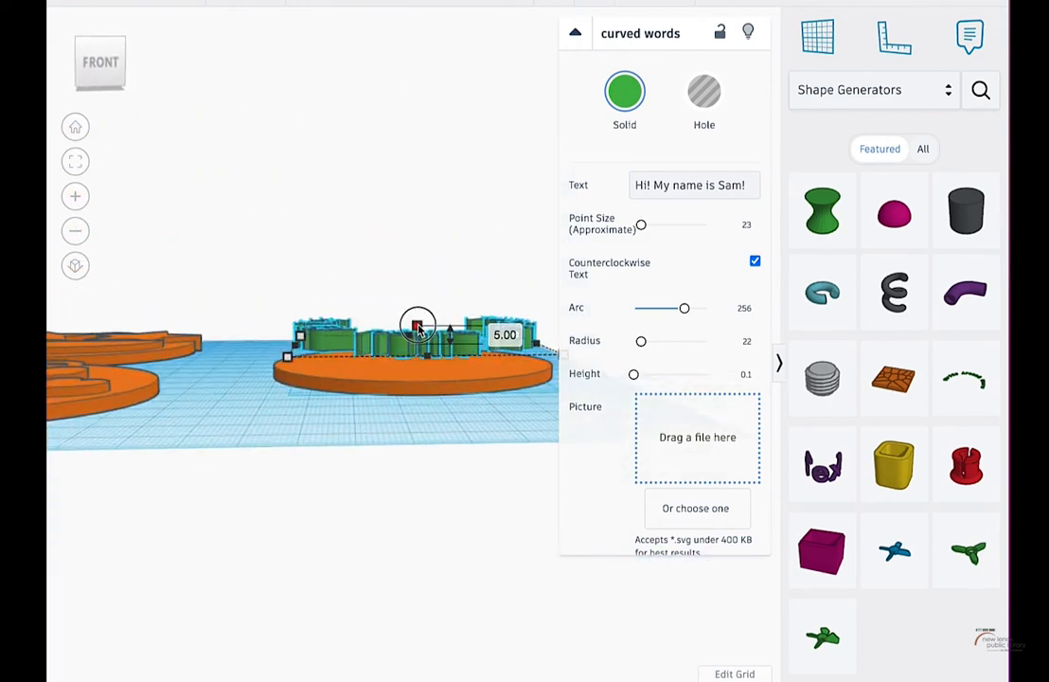
mouse_move(418, 327)
mouse_down()
mouse_move(416, 296)
mouse_move(415, 317)
mouse_up()
right_drag(445, 264, 430, 425)
mouse_move(435, 334)
right_down()
mouse_move(435, 298)
mouse_move(447, 326)
mouse_move(431, 339)
right_up()
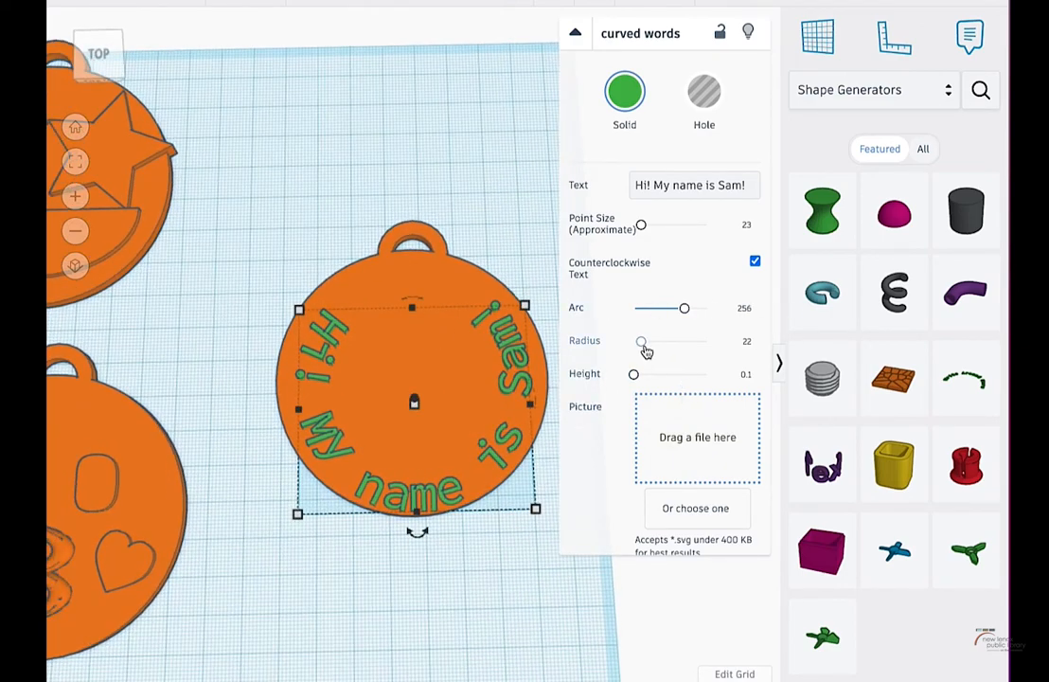
Set the curved text's radius to 23.62 and recentre the text within the disc's edge
mouse_move(645, 351)
mouse_down()
mouse_move(663, 347)
mouse_move(606, 351)
mouse_move(642, 345)
mouse_up()
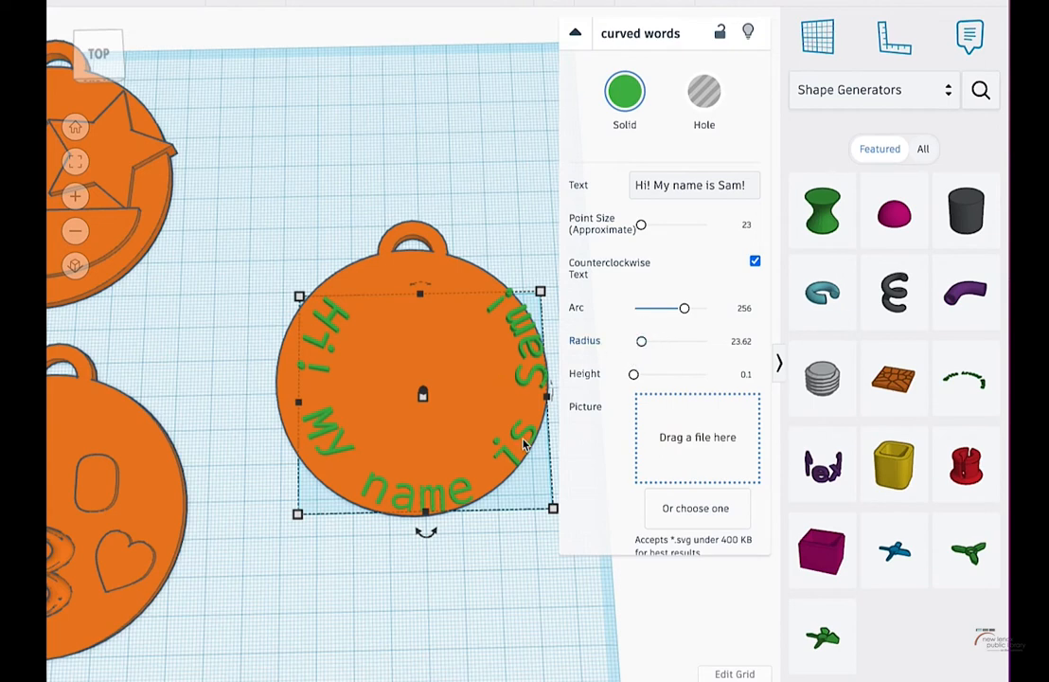
drag(526, 444, 535, 440)
Group the curved text with the ringed disc into one solid shape
right_drag(414, 456, 413, 417)
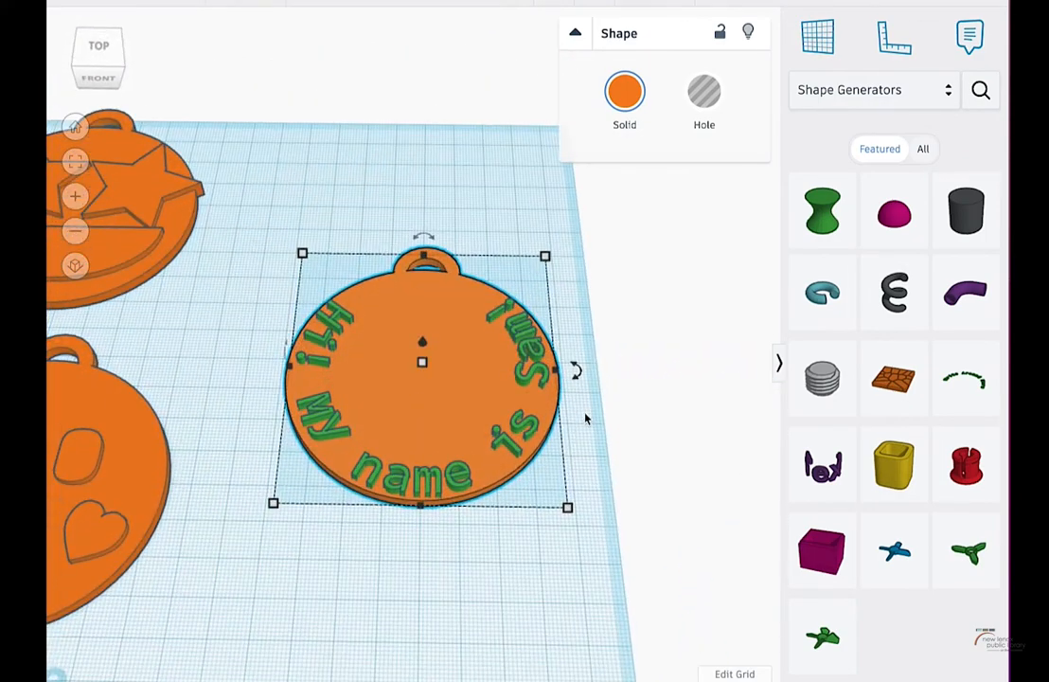
drag(584, 415, 499, 327)
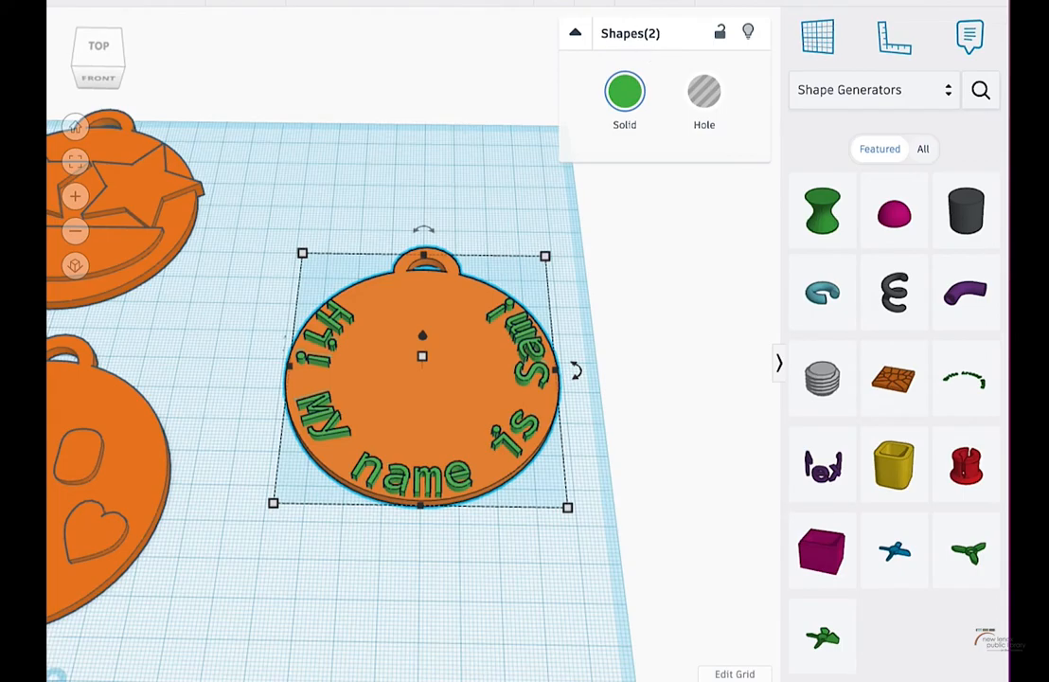
key(ctrl+g)
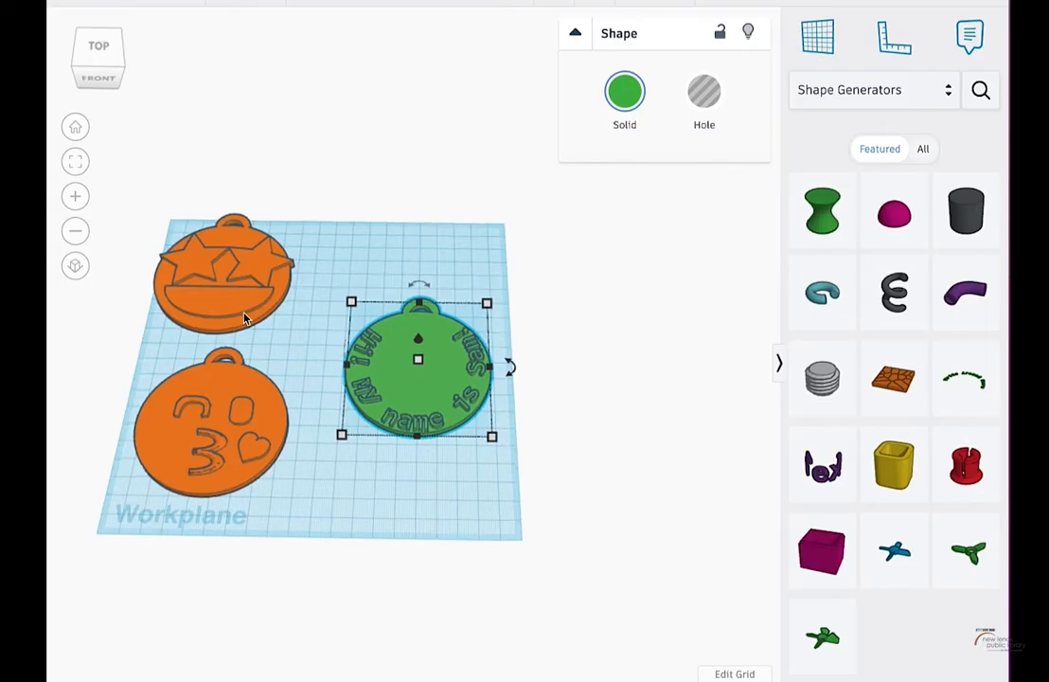
Ungroup the star-eyed ornament to place a copy of its round-roof mouth on the green disc, and regroup the ornament
click(245, 318)
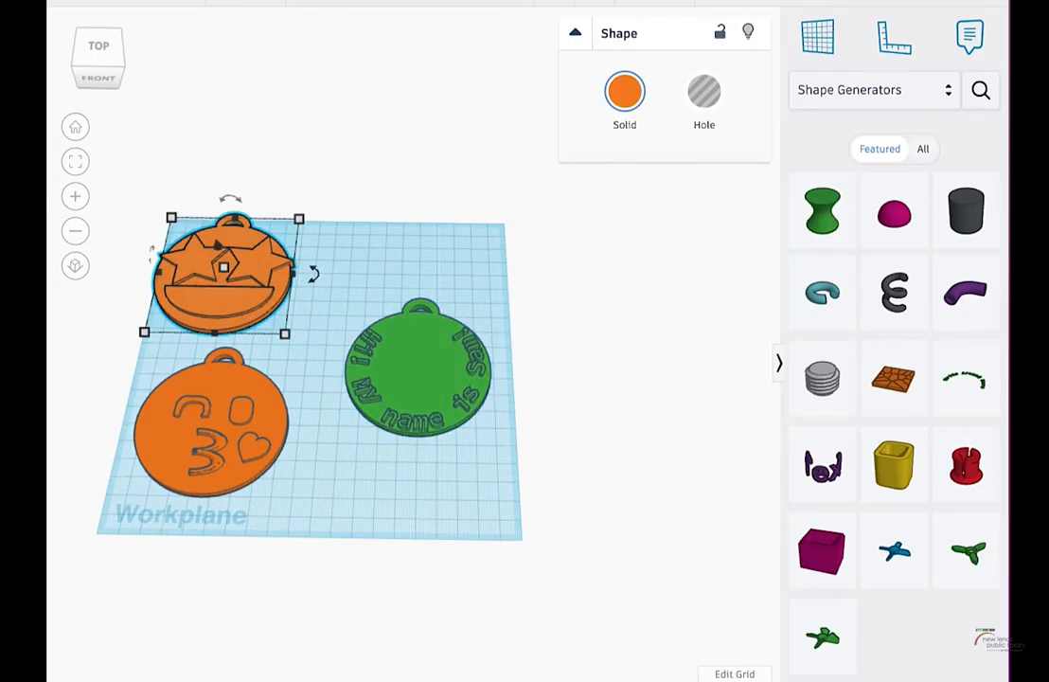
key(ctrl+shift+g)
click(354, 218)
click(219, 299)
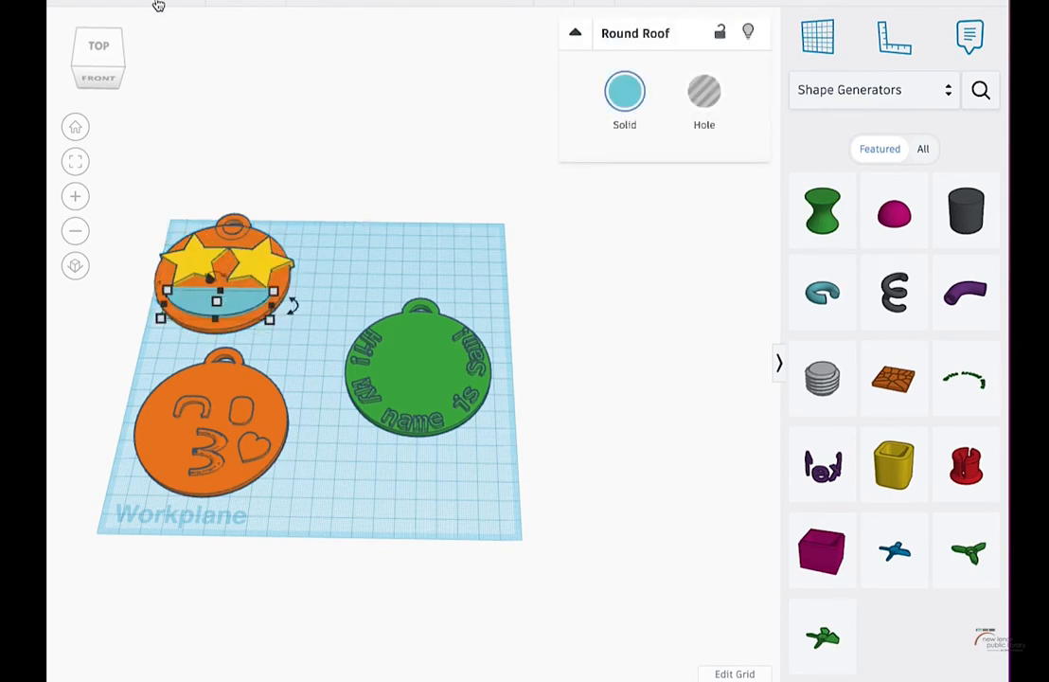
scroll(180, 265, up, 3)
drag(166, 279, 445, 382)
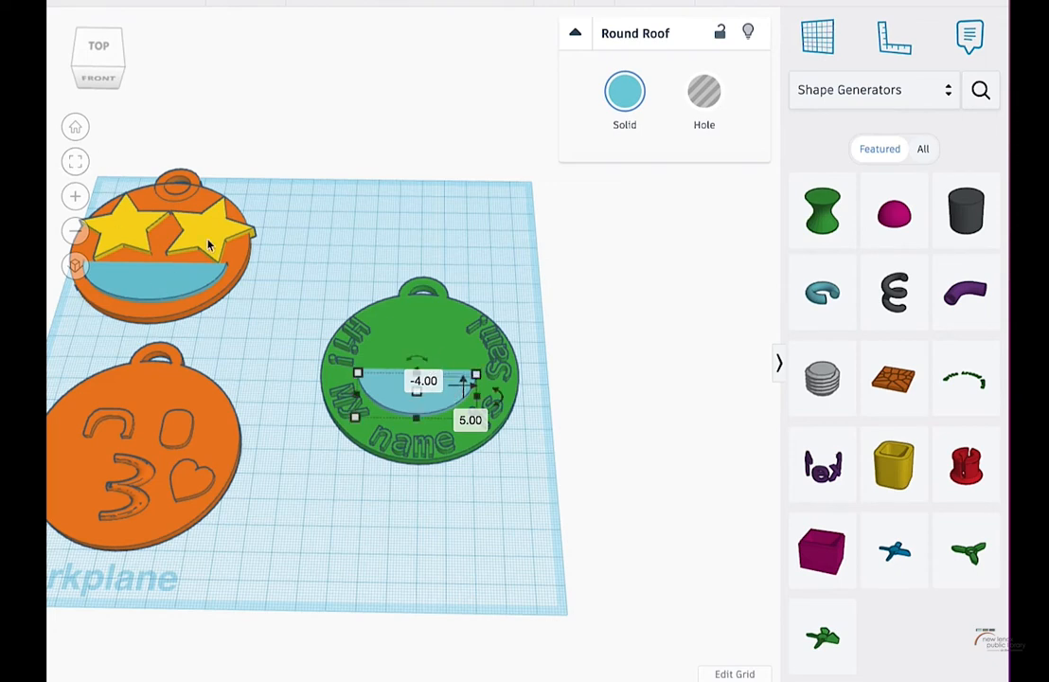
drag(301, 268, 102, 167)
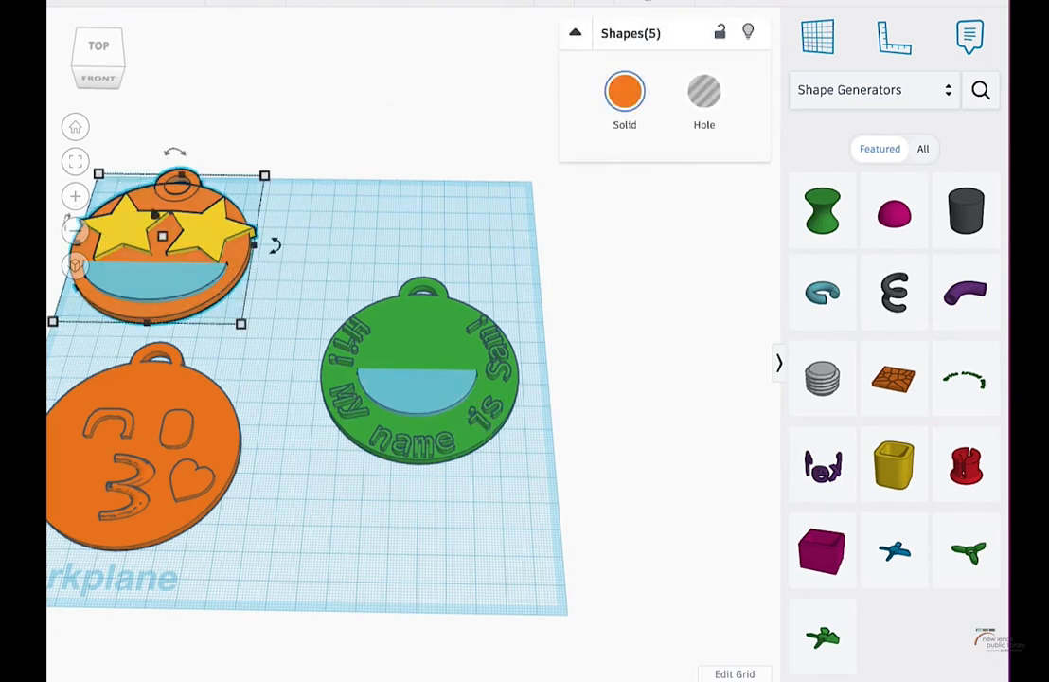
key(ctrl+g)
Move the mouth 6 mm down the green disc and nudge it back up by two small steps
click(411, 388)
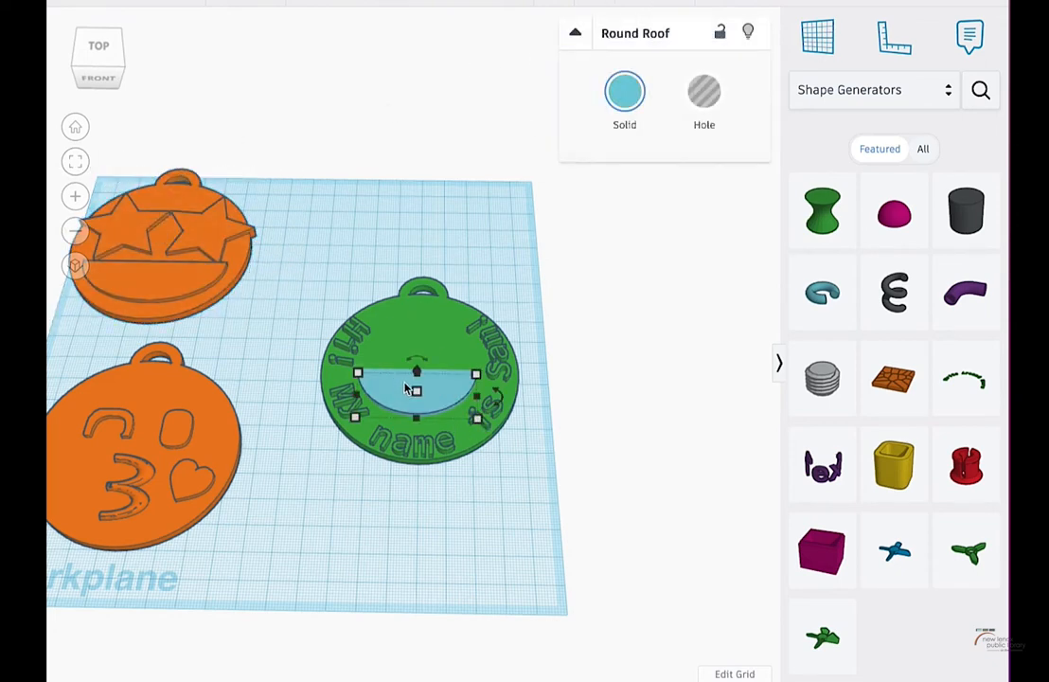
right_drag(417, 389, 423, 405)
drag(423, 405, 446, 416)
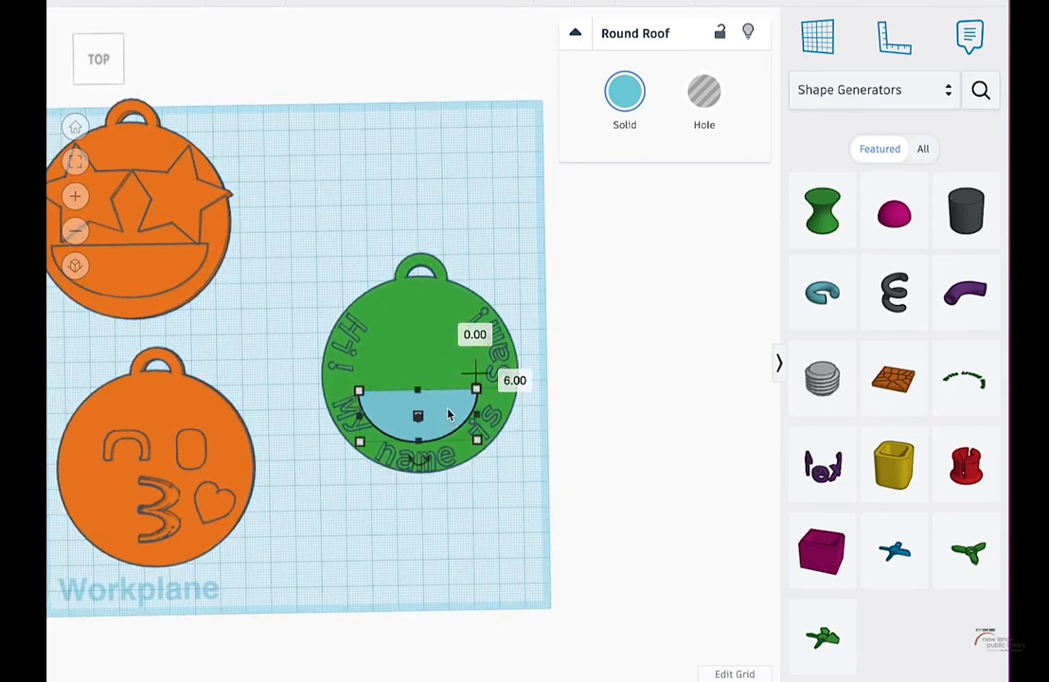
key(Up)
key(Up)
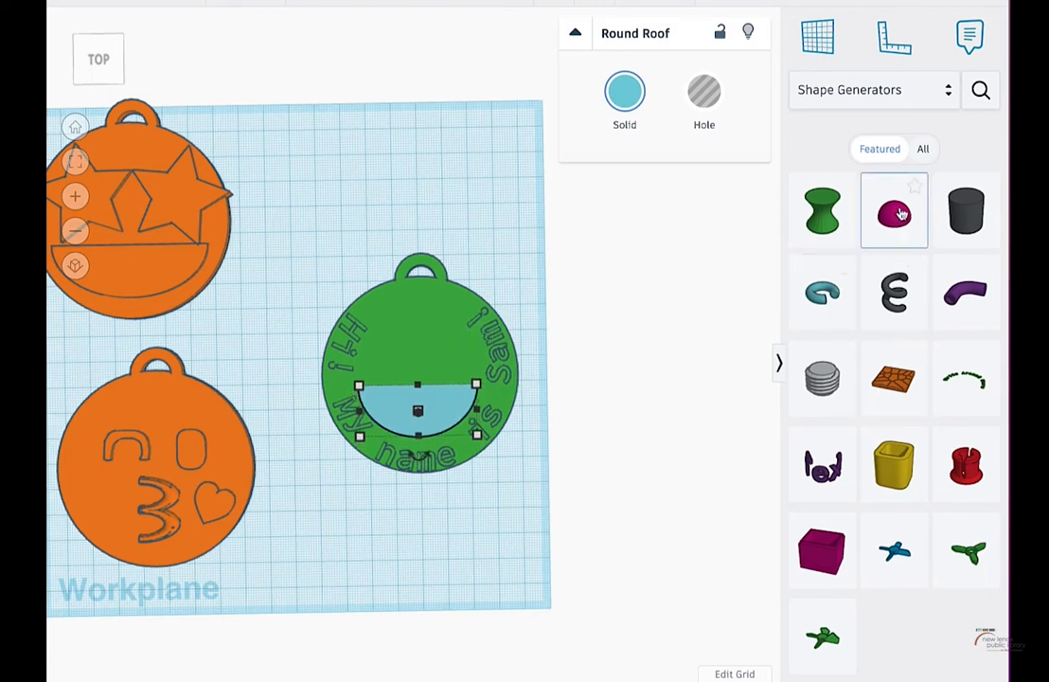
Place an Extrusion shape over the mouth and narrow its circular profile into an upright oval
drag(960, 215, 419, 417)
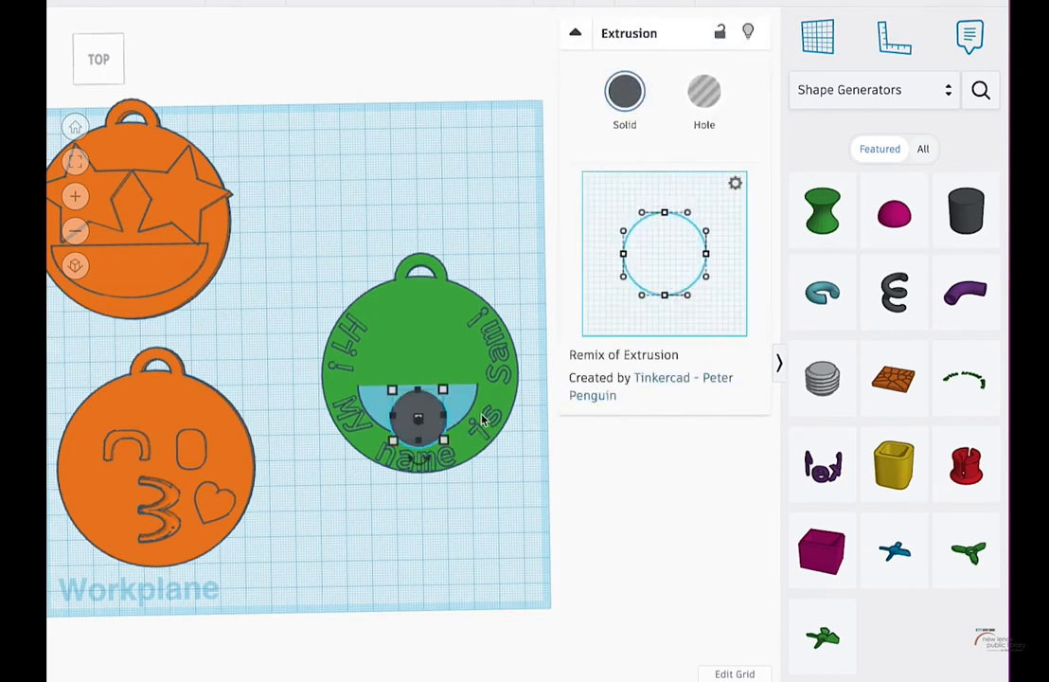
drag(706, 254, 645, 256)
click(637, 258)
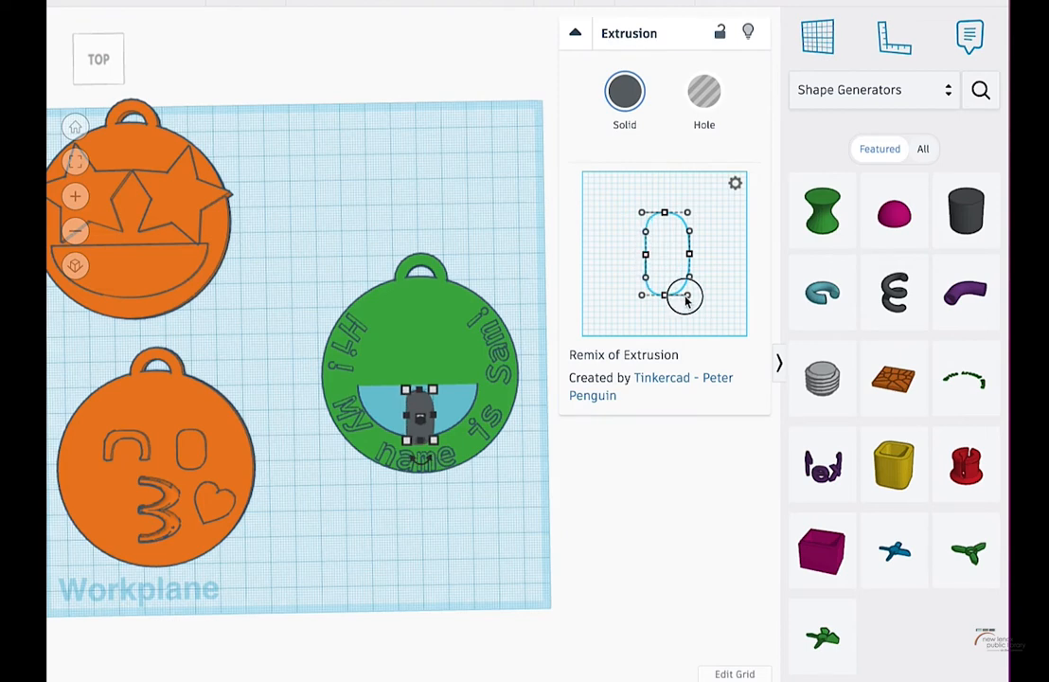
Widen the extrusion profile's lower part and lower its top point, giving a rounded trapezoid about 16.8 by 16.2 mm
mouse_move(686, 298)
mouse_down()
mouse_move(752, 293)
mouse_move(729, 268)
mouse_move(687, 295)
mouse_move(699, 298)
mouse_up()
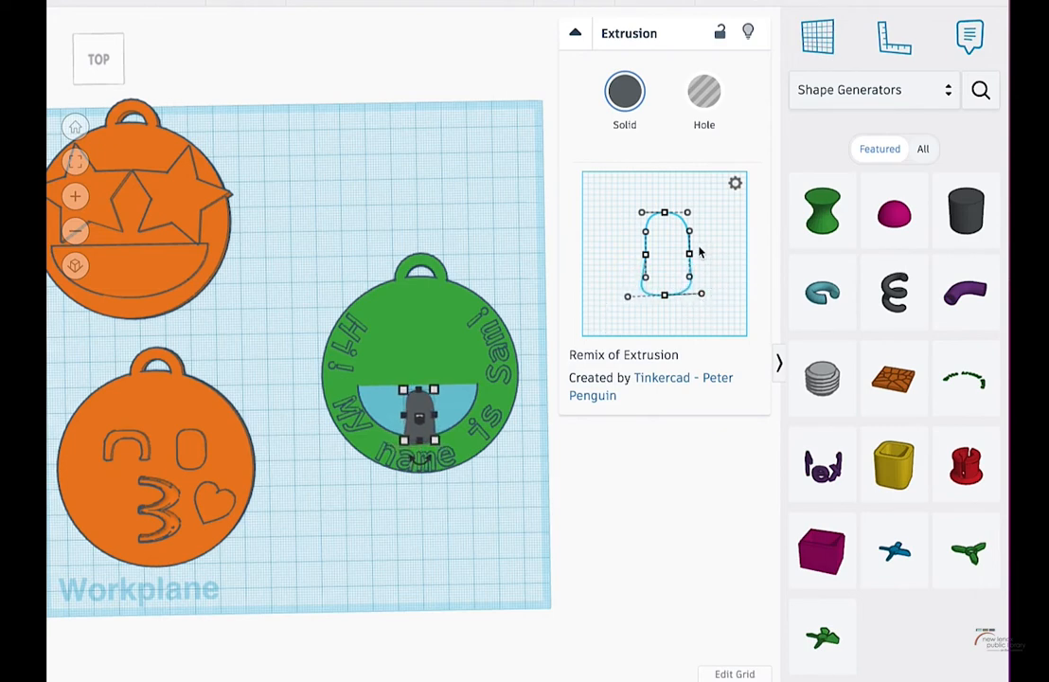
drag(688, 253, 633, 254)
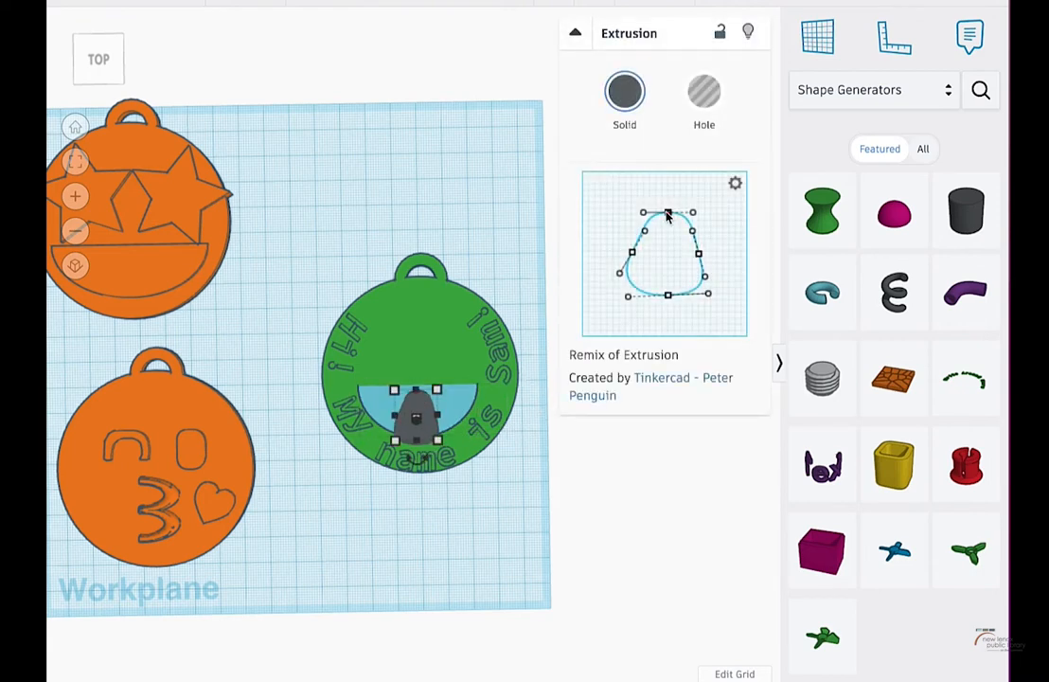
drag(668, 215, 668, 230)
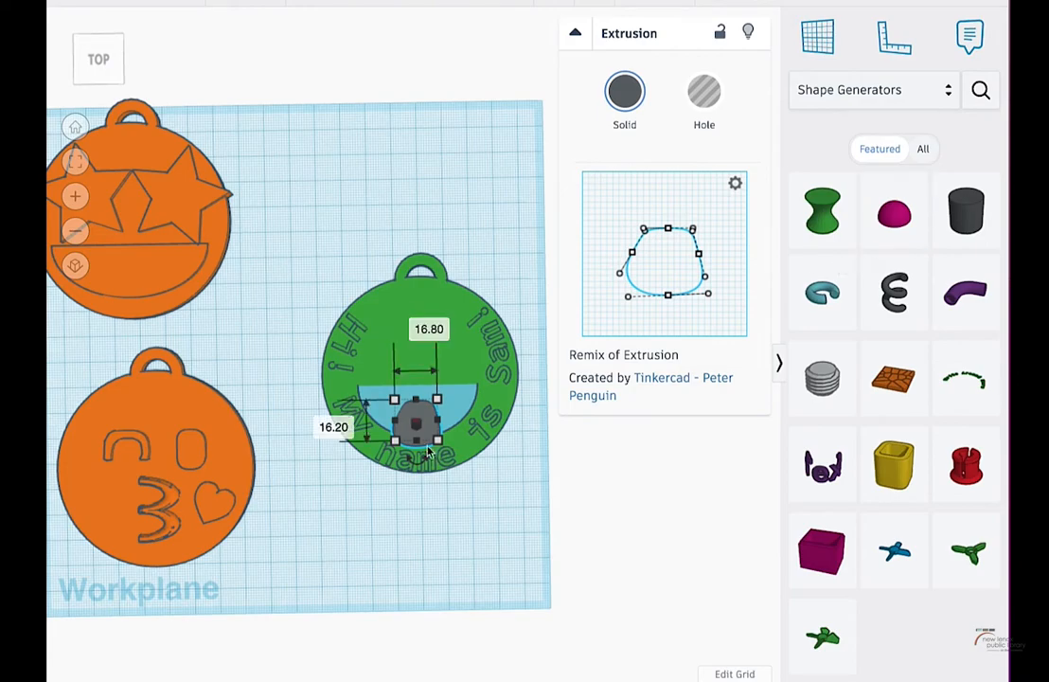
Refine the extrusion profile into a domed tongue shape about 18.3 mm wide by adjusting its side and top points
scroll(438, 438, up, 3)
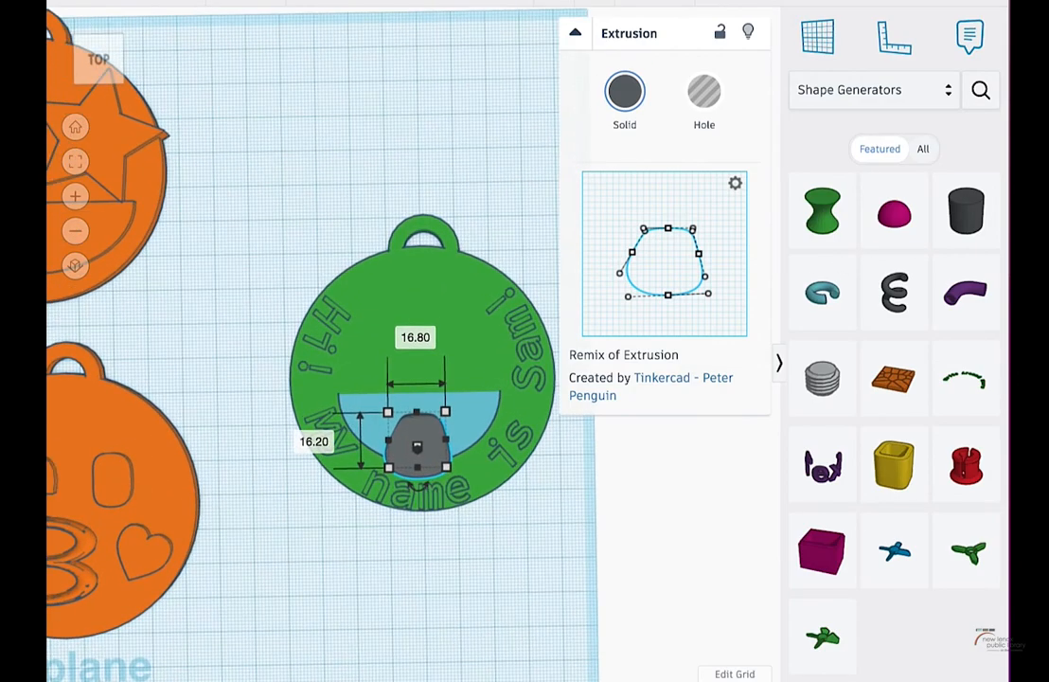
click(76, 162)
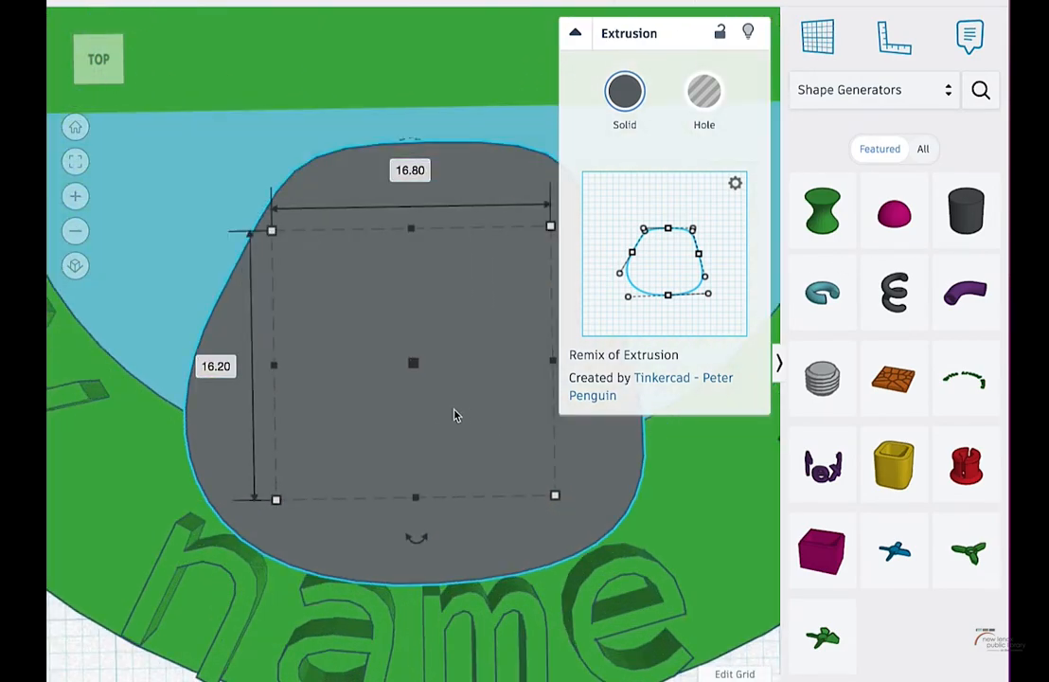
scroll(453, 413, down, 5)
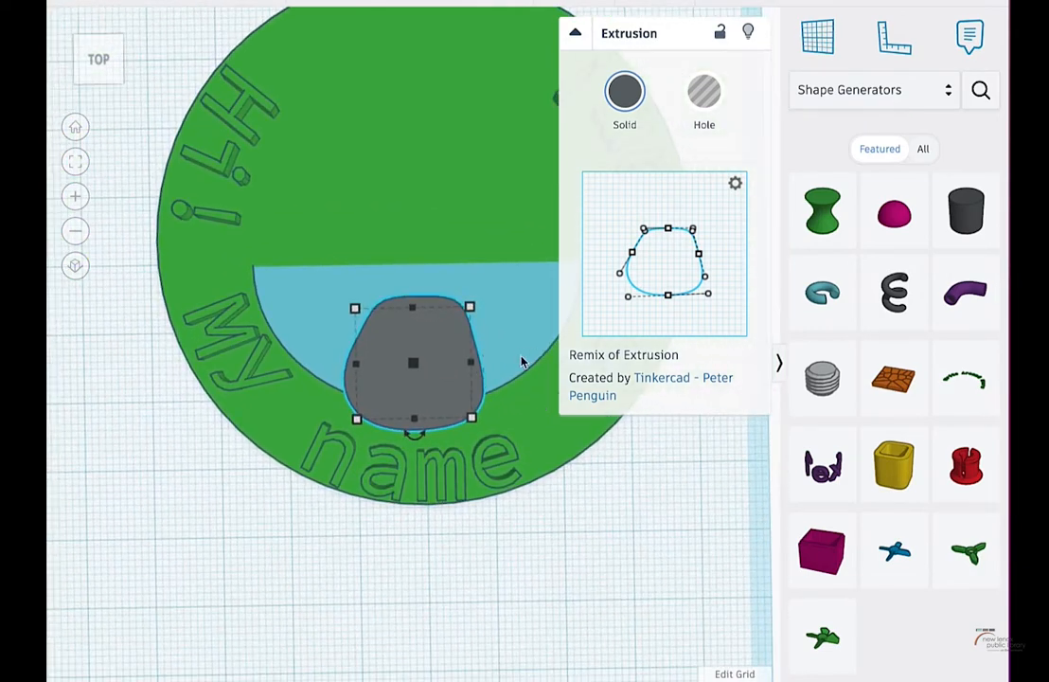
drag(701, 257, 669, 221)
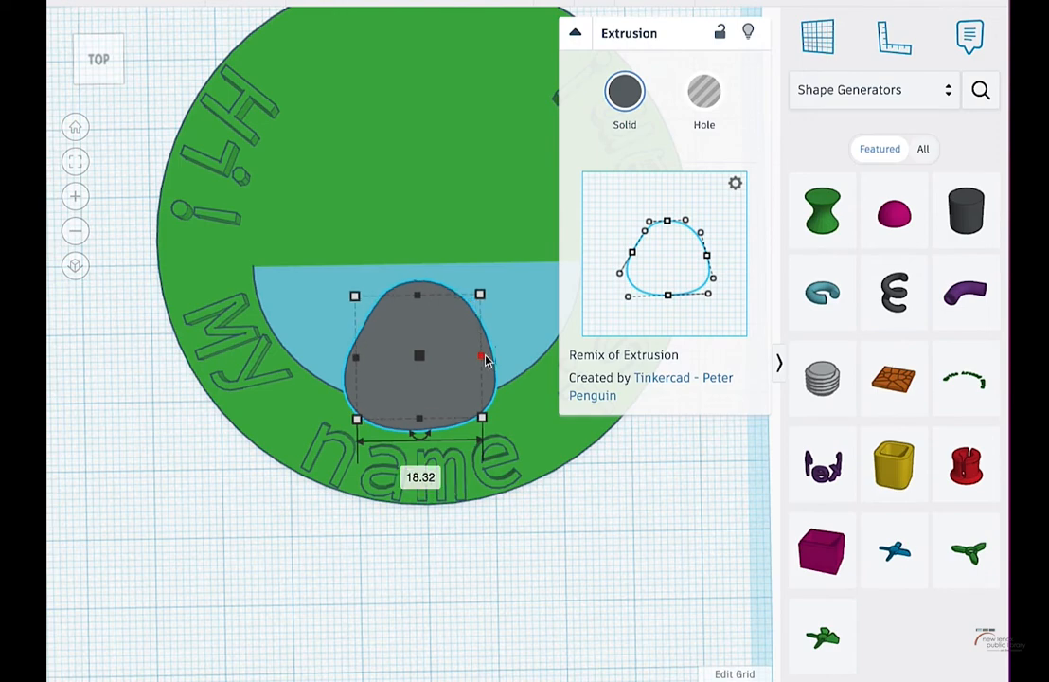
Place a Donut slice from the full set of shape generators onto the workplane below the green disc
scroll(478, 360, down, 3)
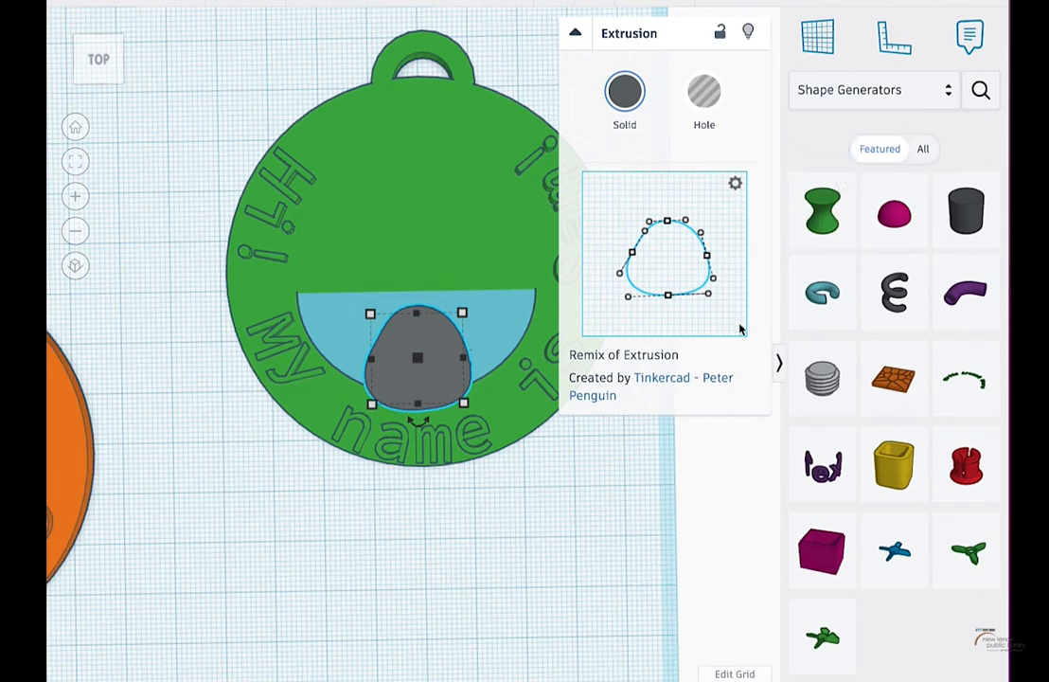
click(924, 100)
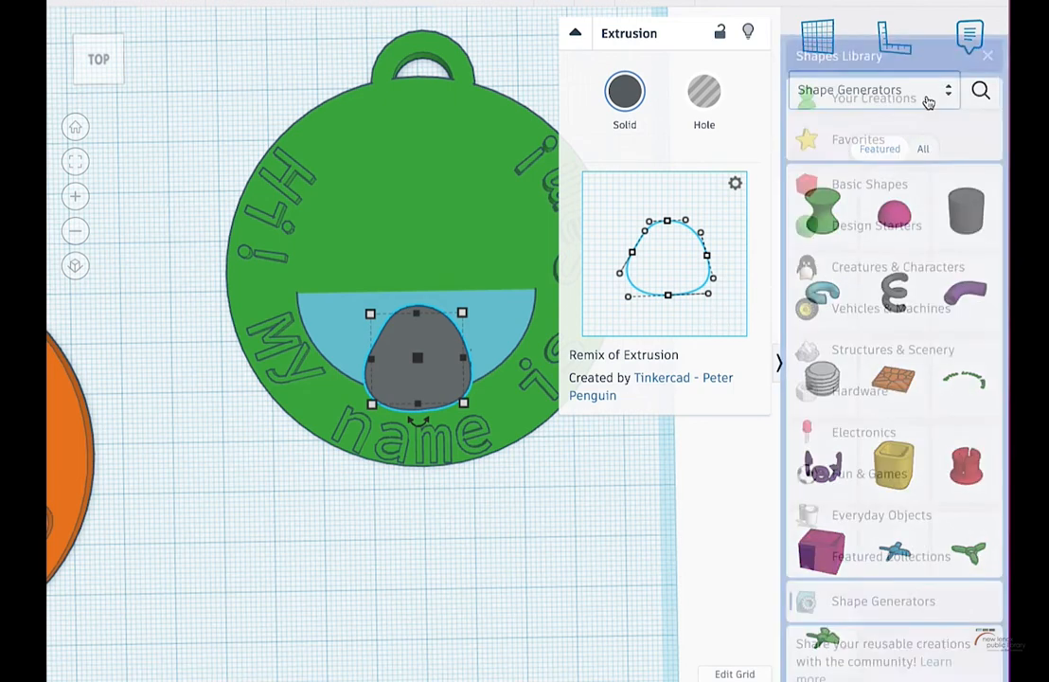
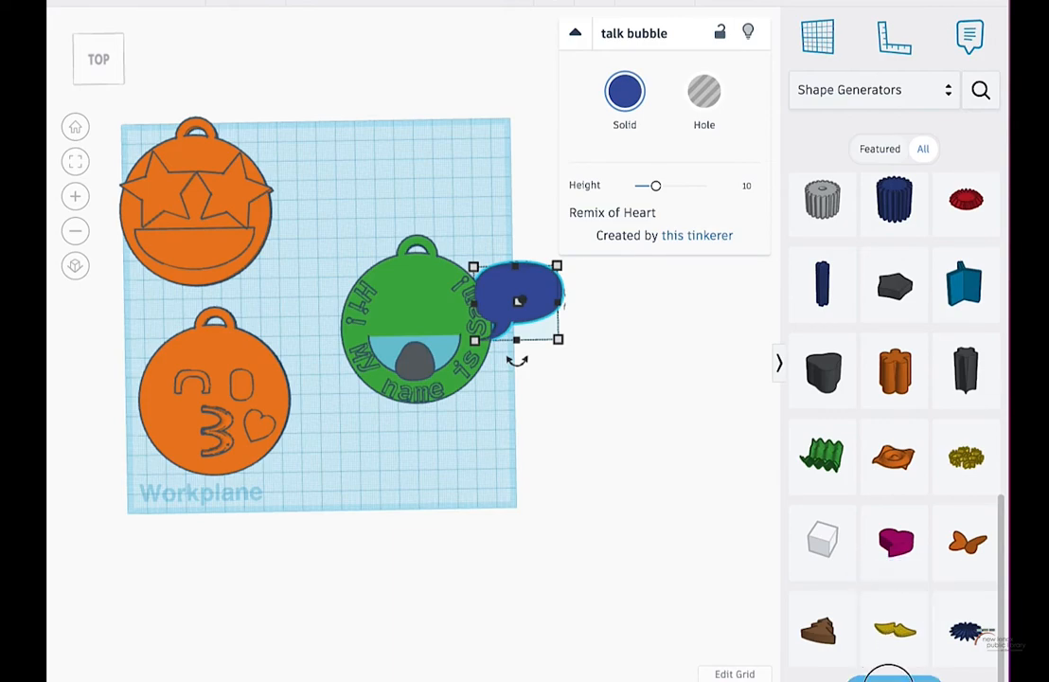
scroll(824, 662, down, 5)
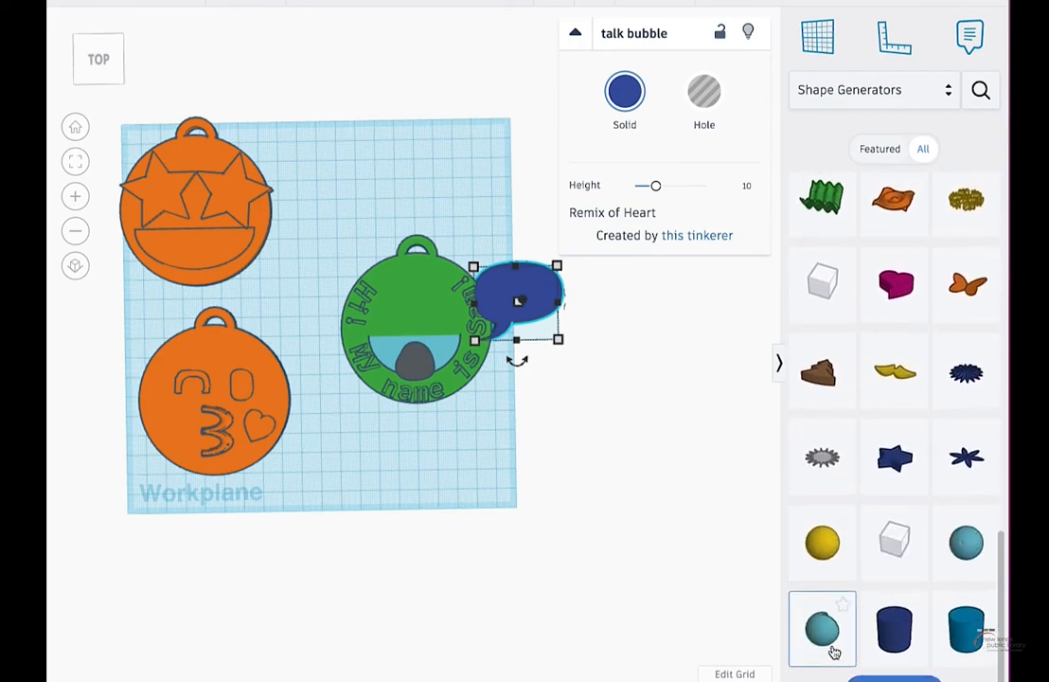
scroll(905, 651, down, 2)
scroll(916, 620, down, 3)
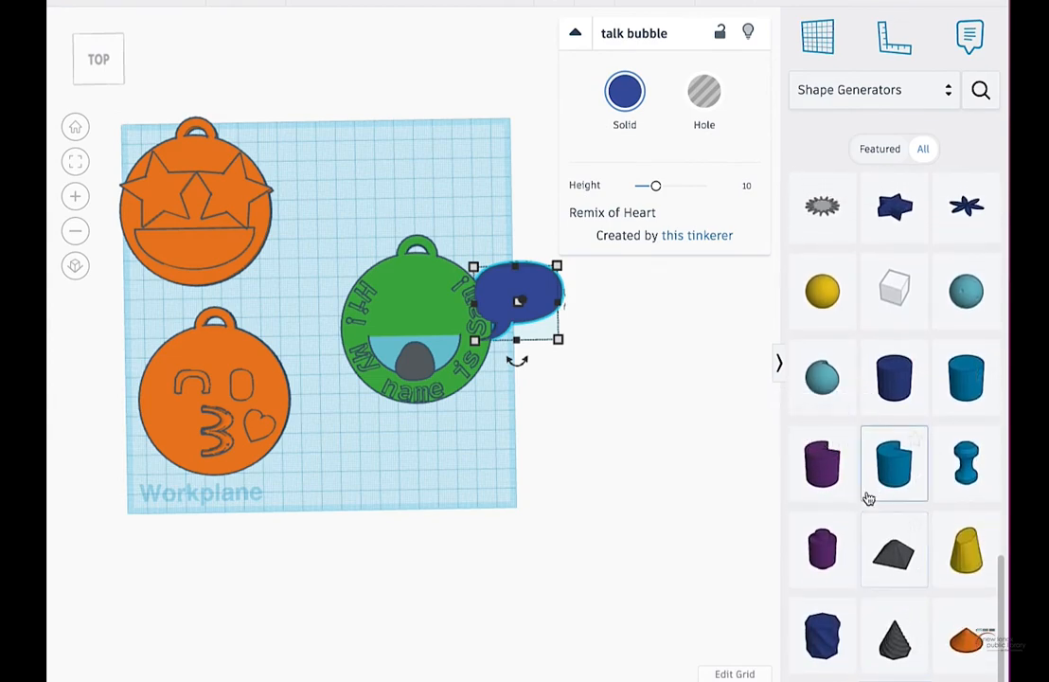
scroll(891, 606, down, 5)
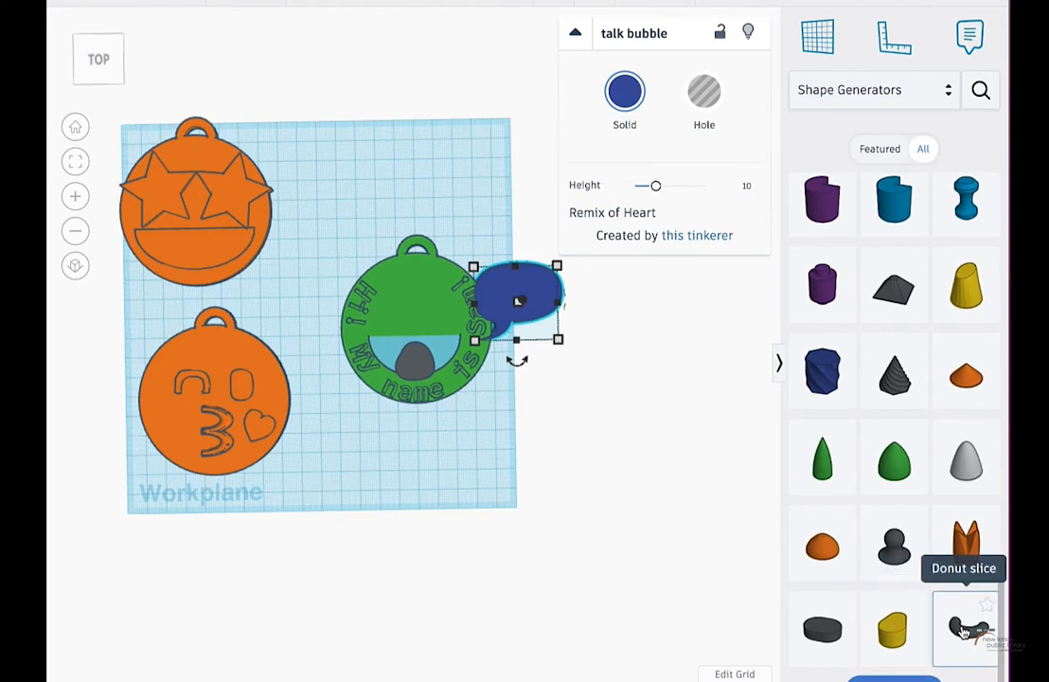
drag(963, 632, 444, 432)
drag(488, 470, 470, 472)
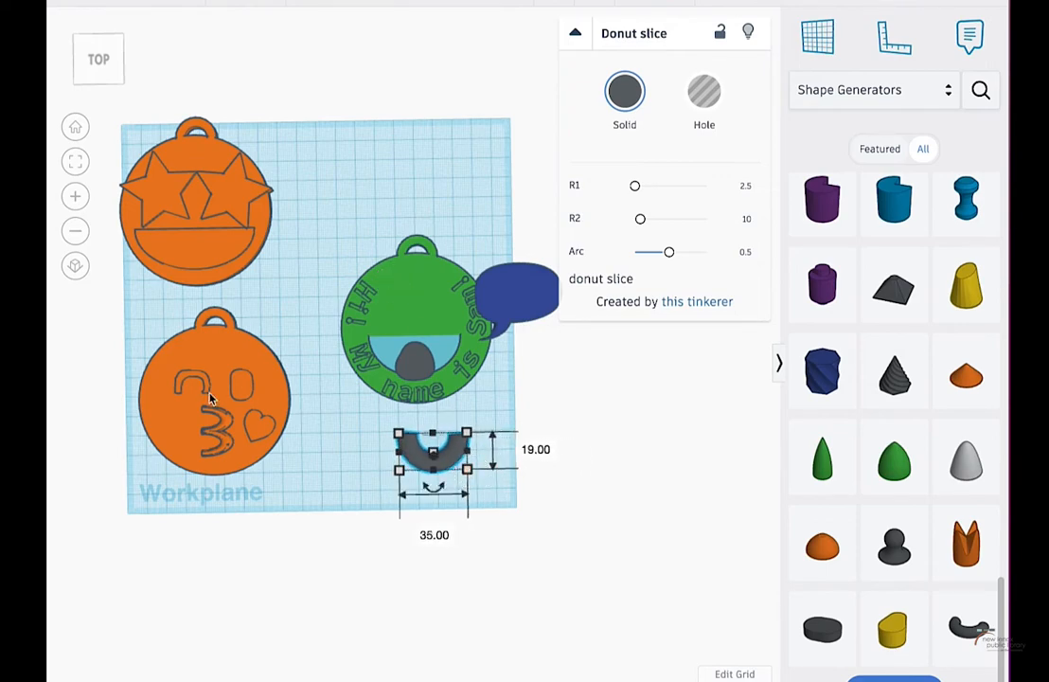
Rotate the donut slice into an upward arch and set two matching arched eyes above the mouth on the green disc
click(159, 337)
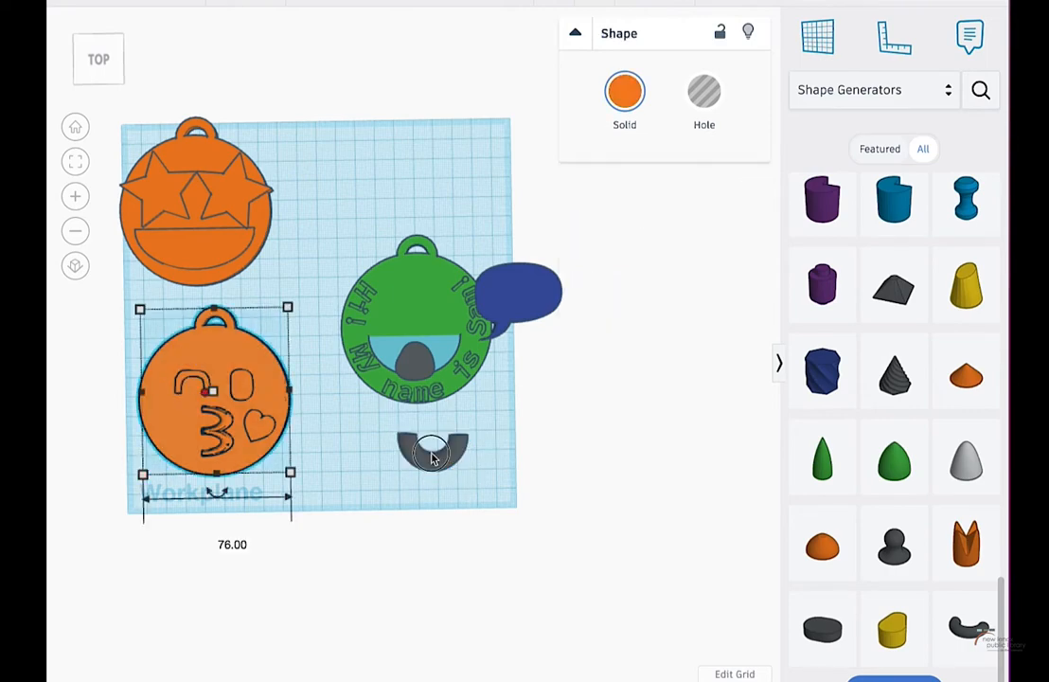
click(467, 444)
click(464, 445)
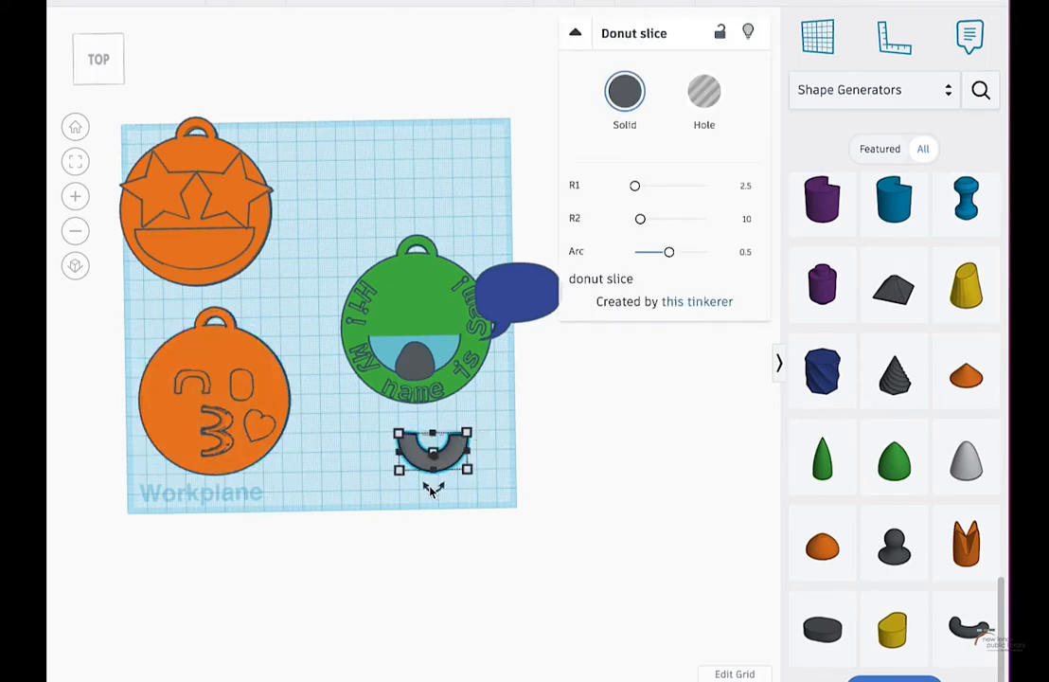
drag(431, 488, 428, 390)
drag(451, 459, 405, 310)
scroll(848, 504, down, 3)
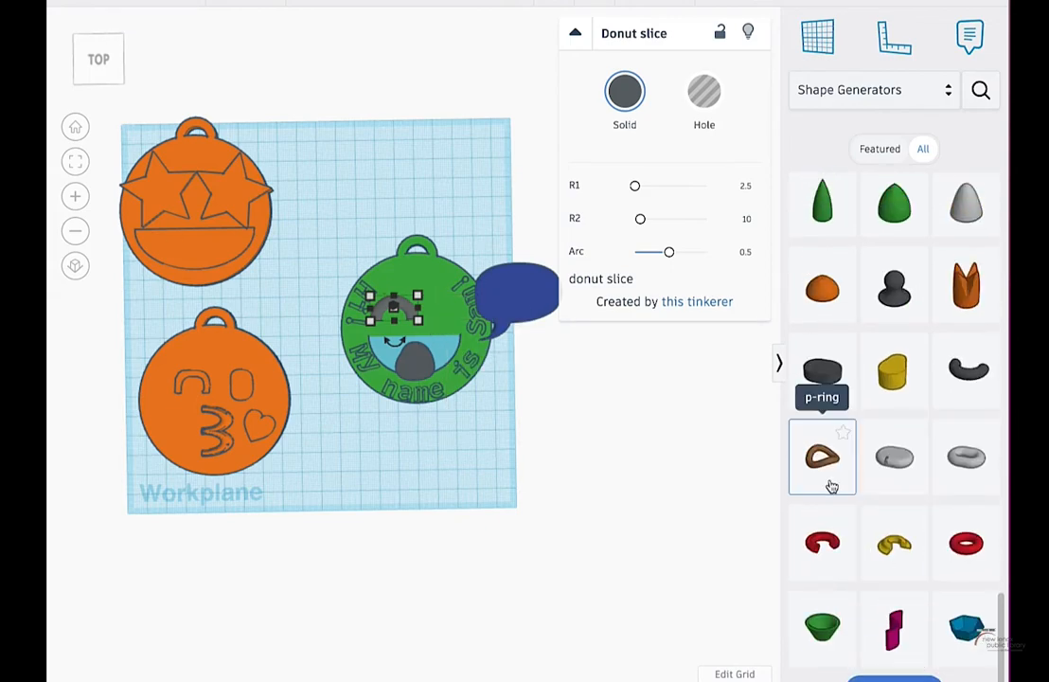
scroll(782, 554, up, 3)
drag(423, 275, 399, 267)
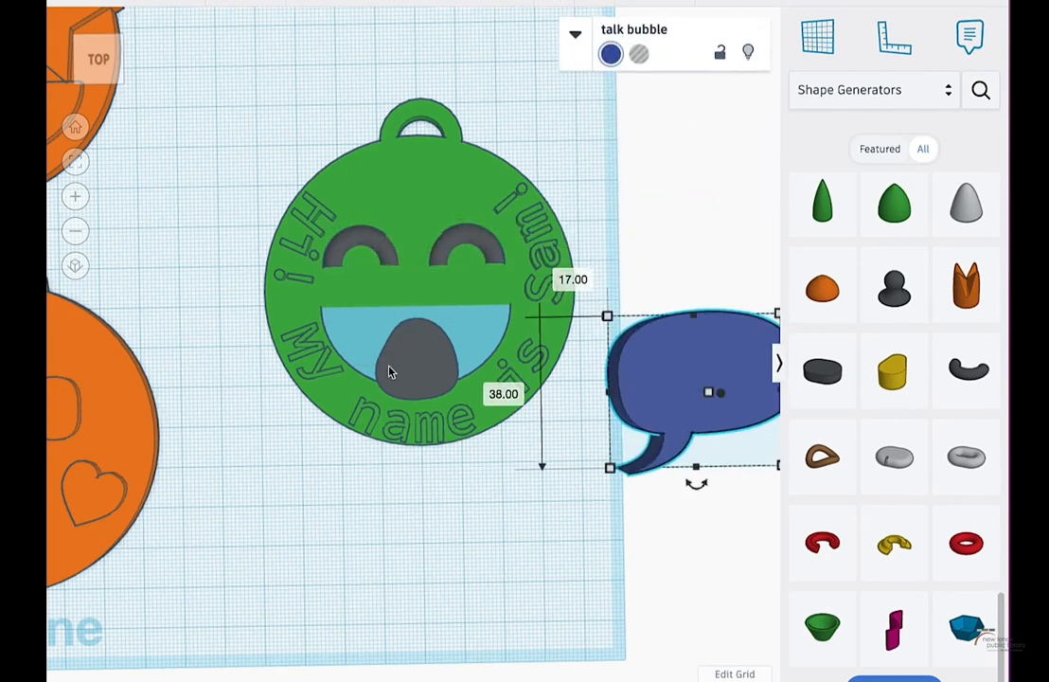
Recolour the tongue on the green disc red
click(420, 349)
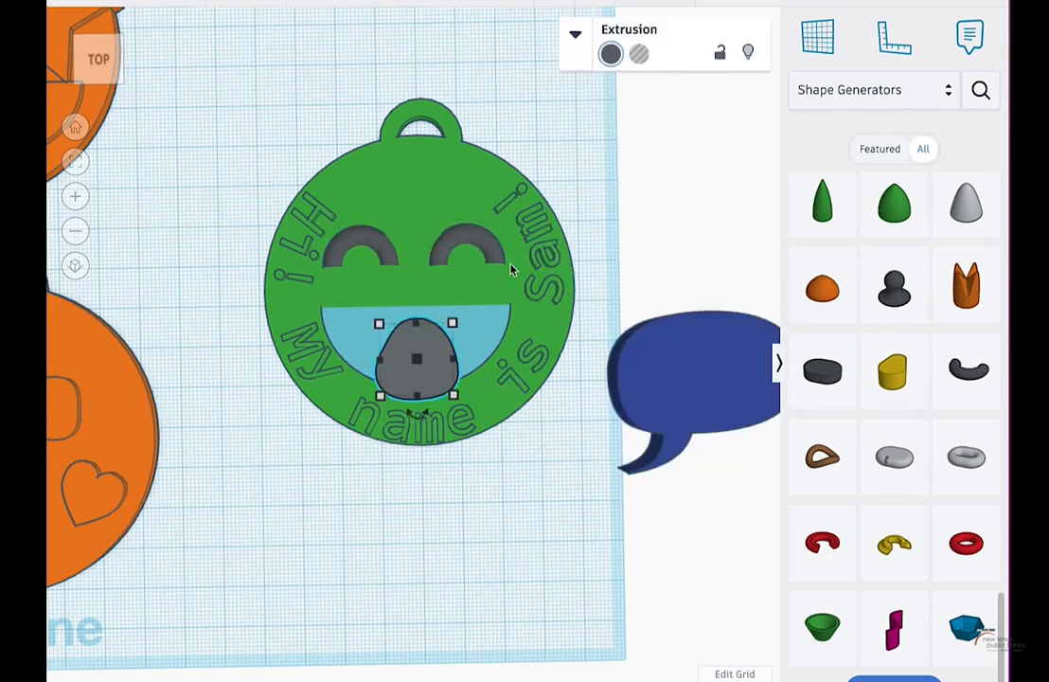
click(611, 54)
click(620, 162)
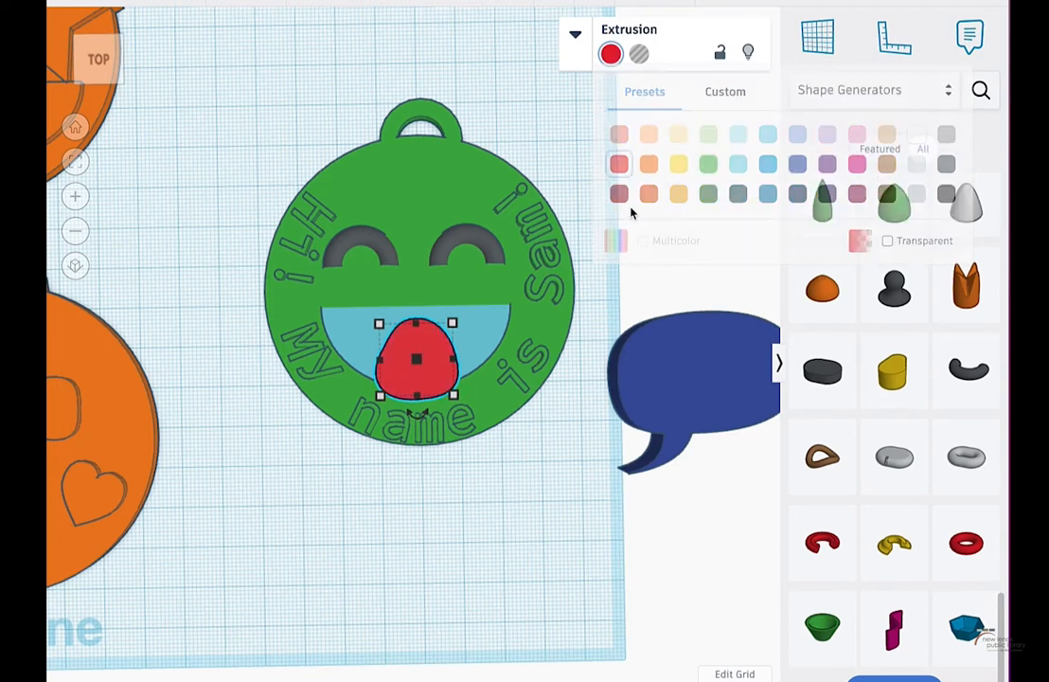
click(675, 268)
Rotate both donut-slice eyes so they open upward and slant down toward the middle of the face for an angry look
click(454, 254)
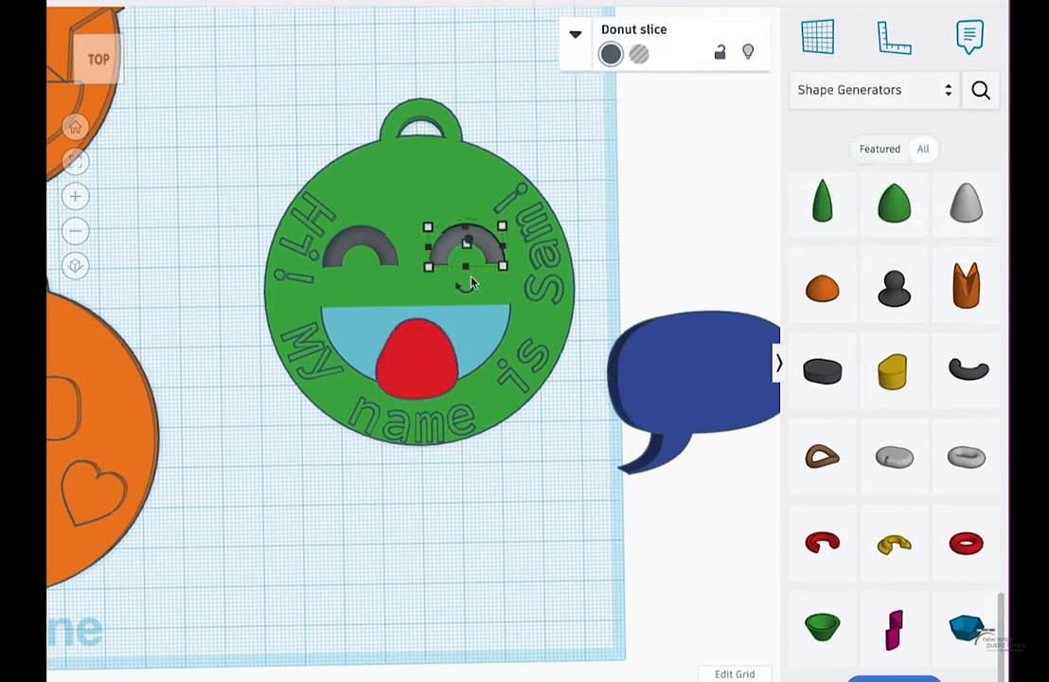
drag(470, 283, 437, 199)
click(390, 265)
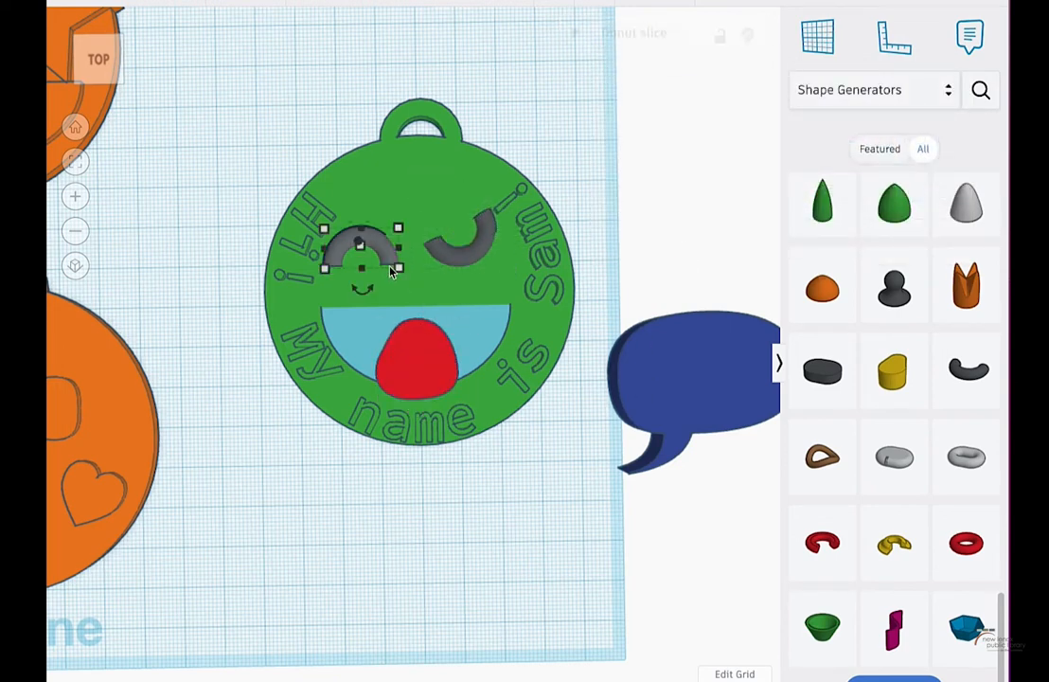
drag(362, 287, 387, 216)
click(395, 223)
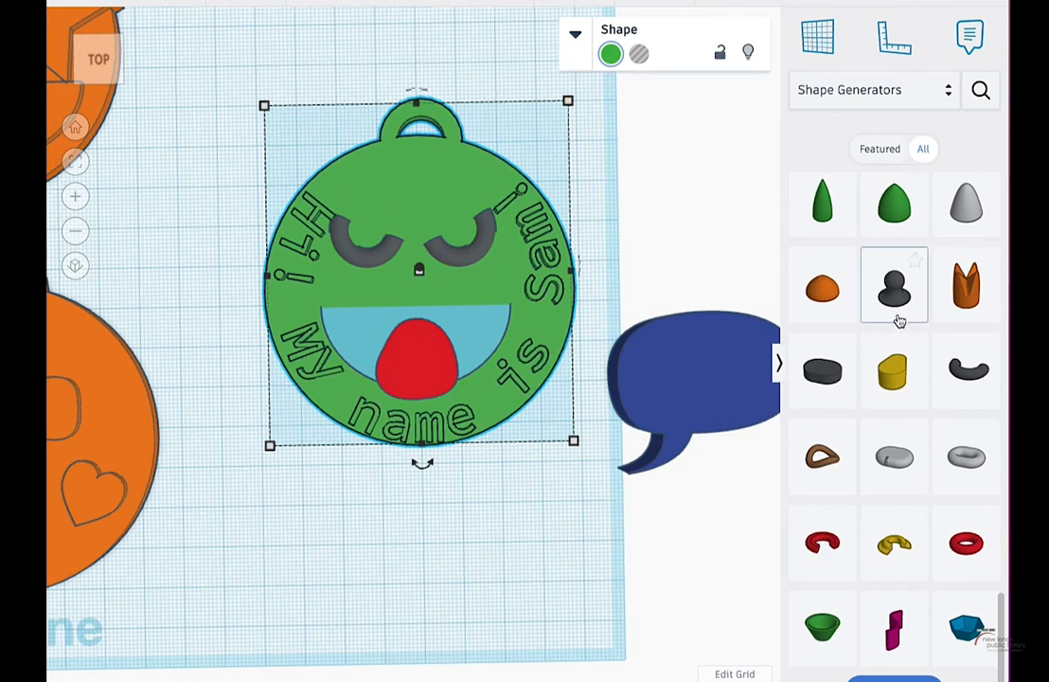
right_click(909, 600)
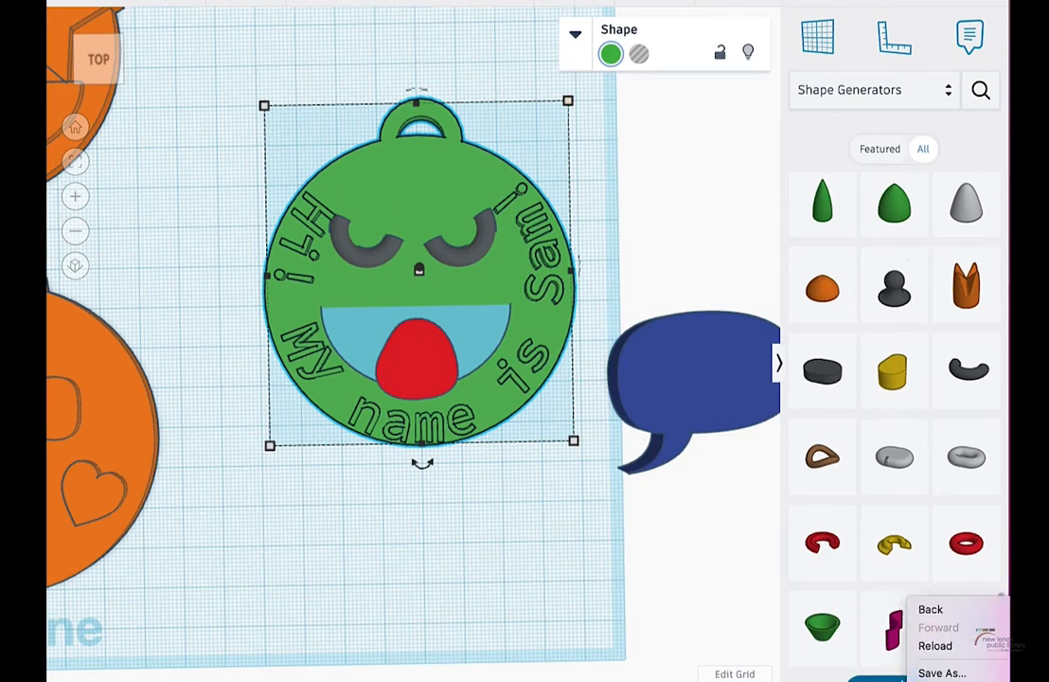
click(871, 677)
scroll(871, 678, up, 1)
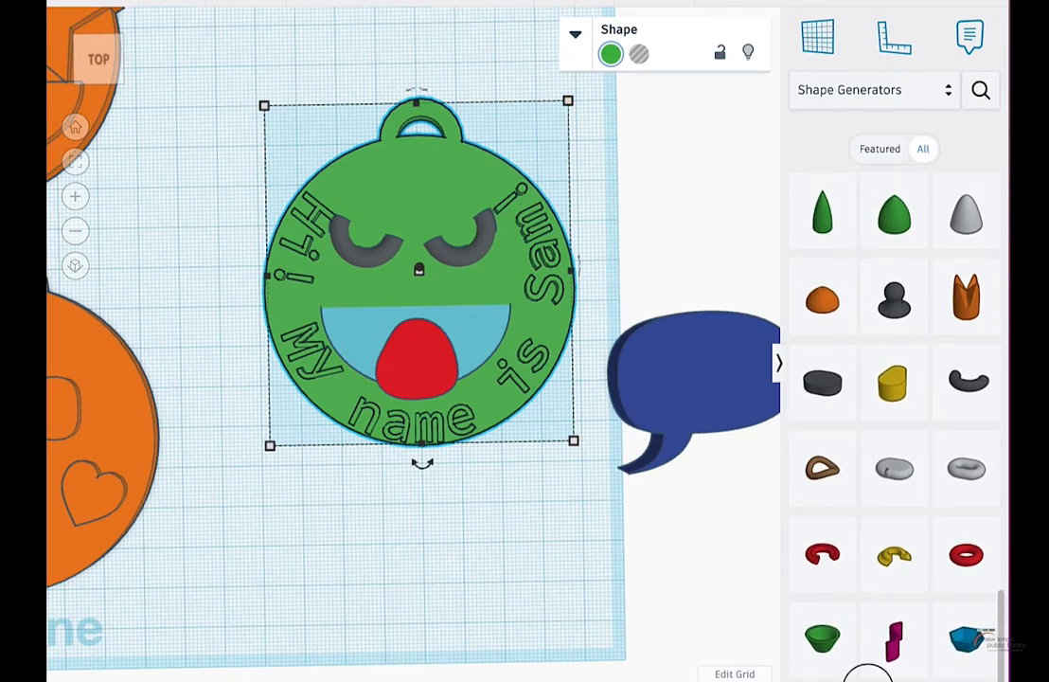
scroll(885, 568, down, 3)
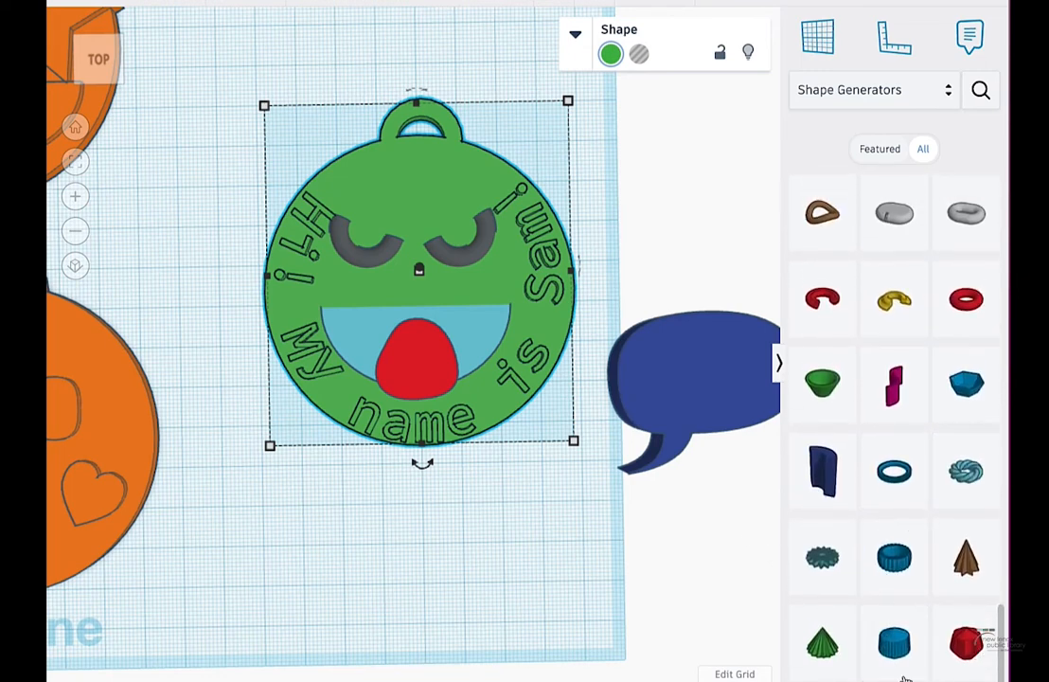
scroll(883, 548, down, 3)
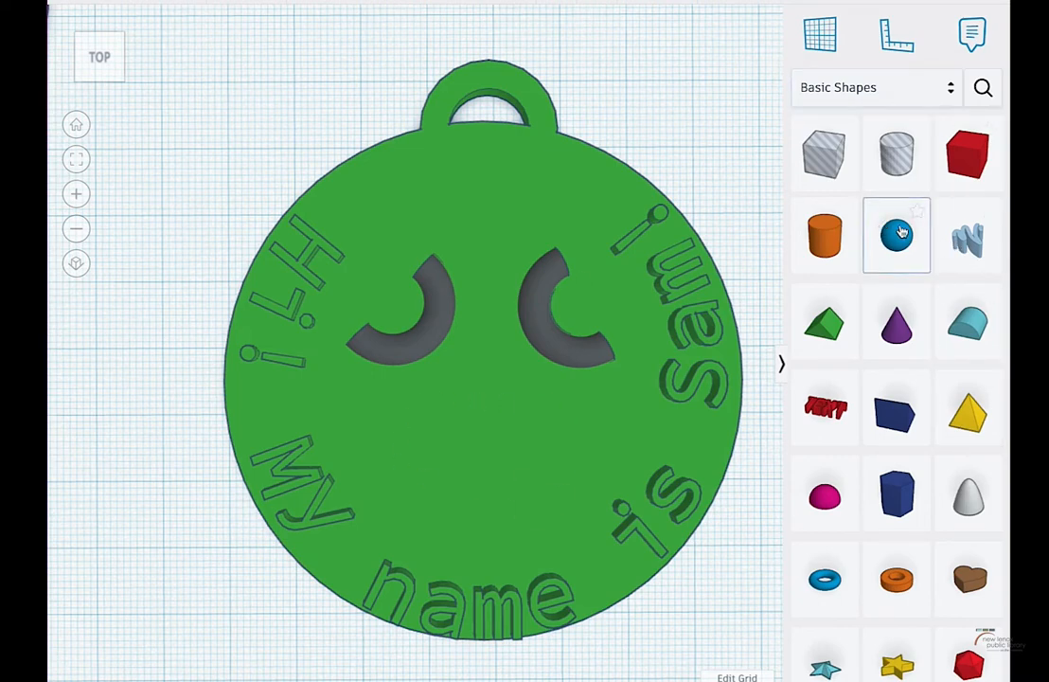
Place an Extruded curve from the full set of shape generators on the green disc below the eyes
click(950, 88)
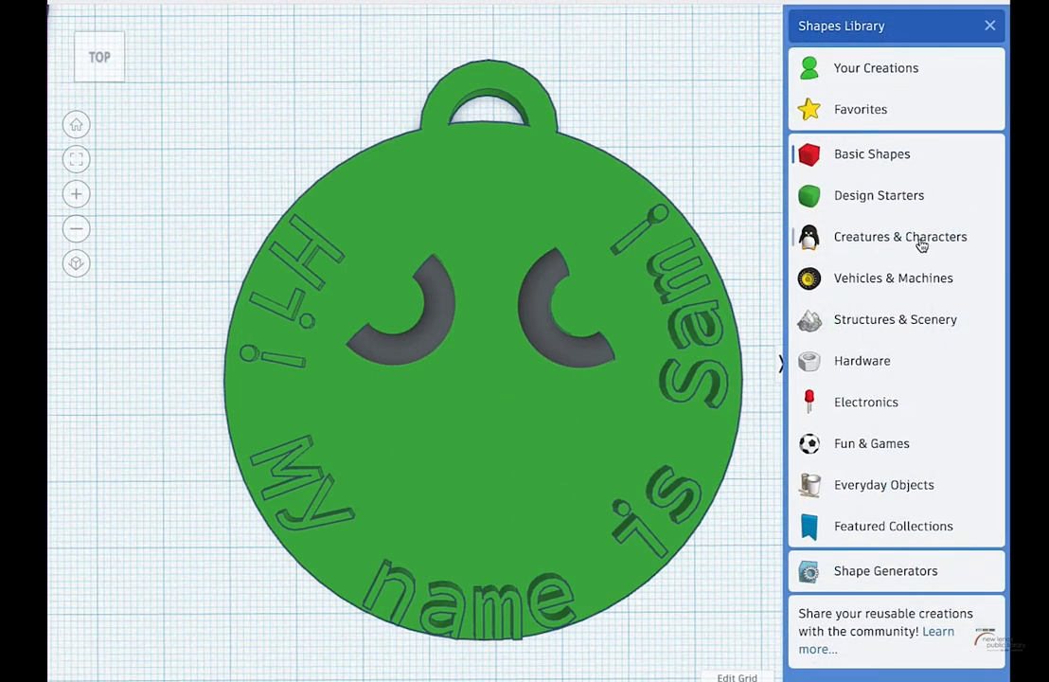
click(920, 575)
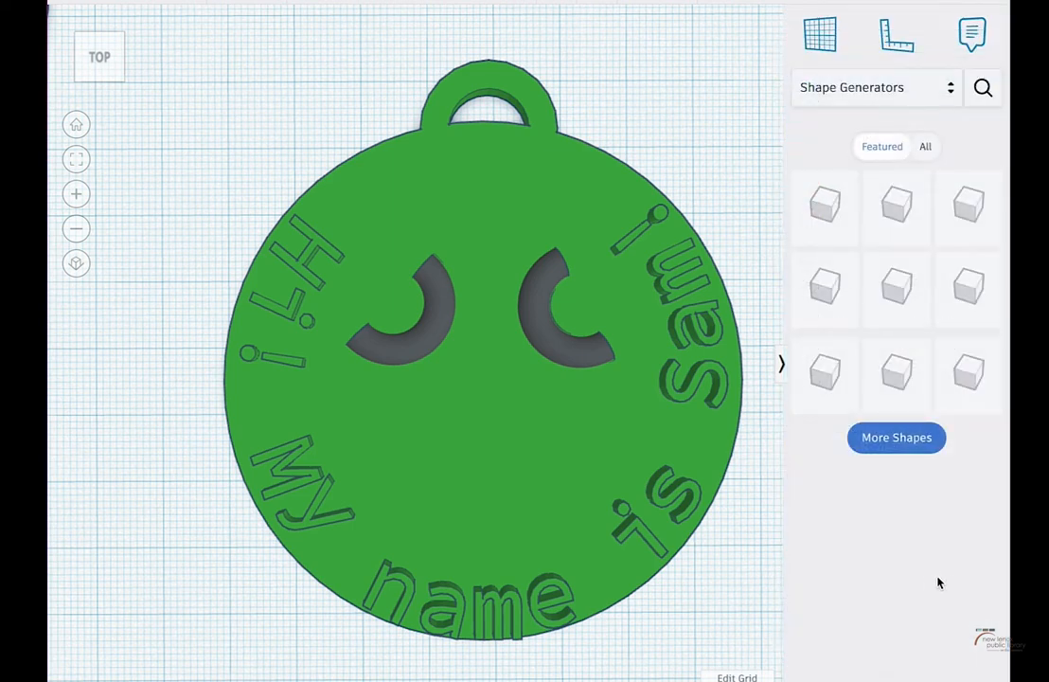
click(927, 151)
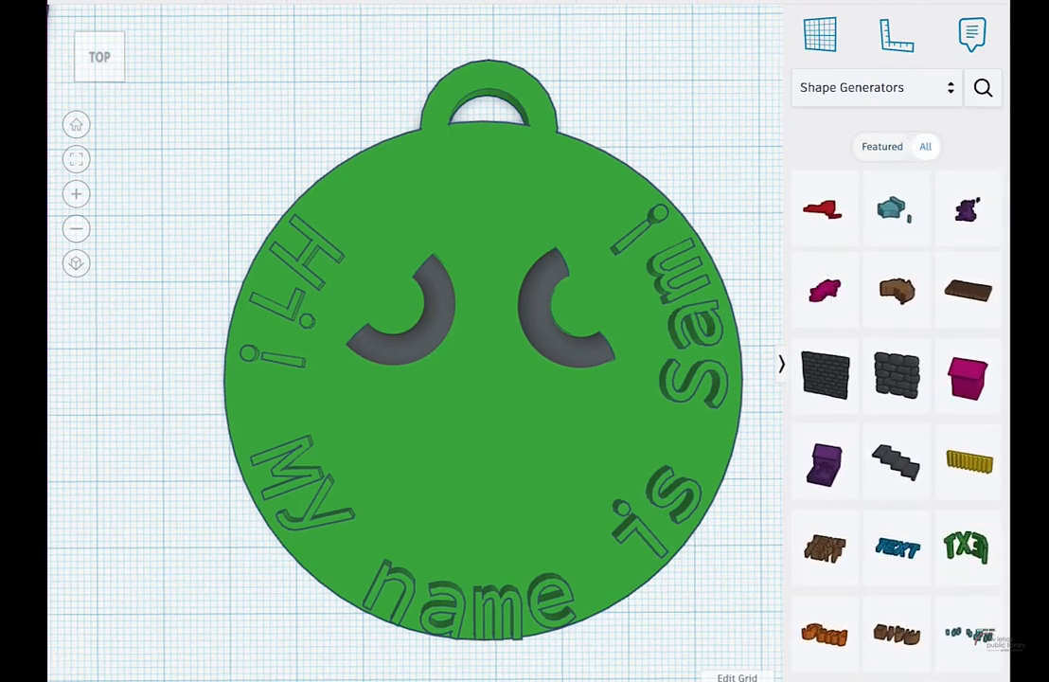
scroll(897, 606, down, 5)
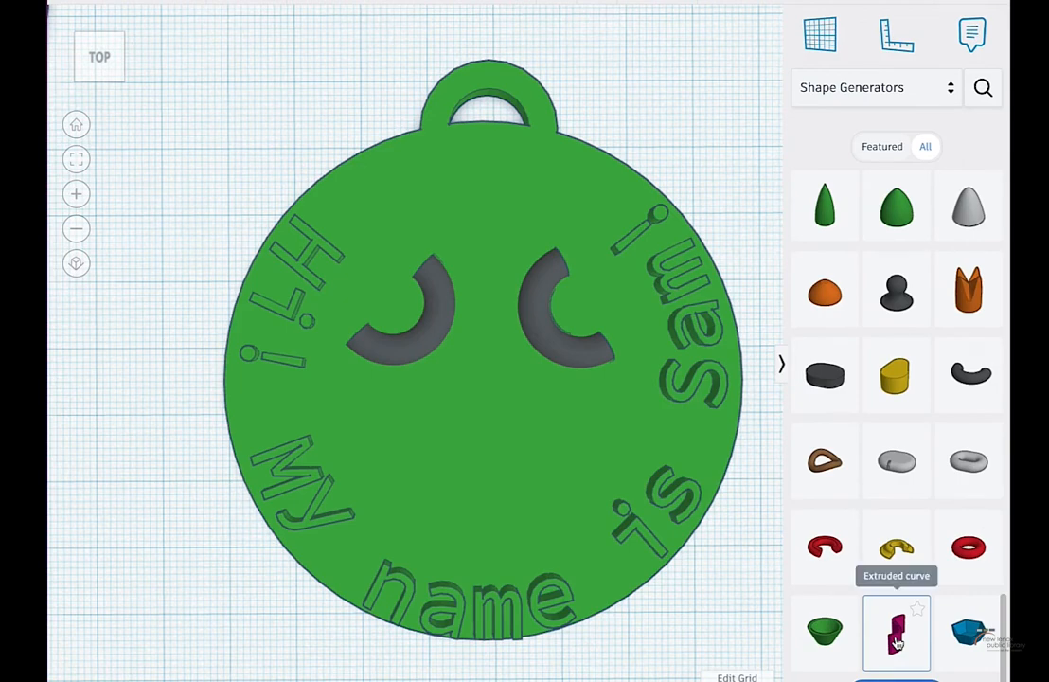
drag(894, 643, 501, 521)
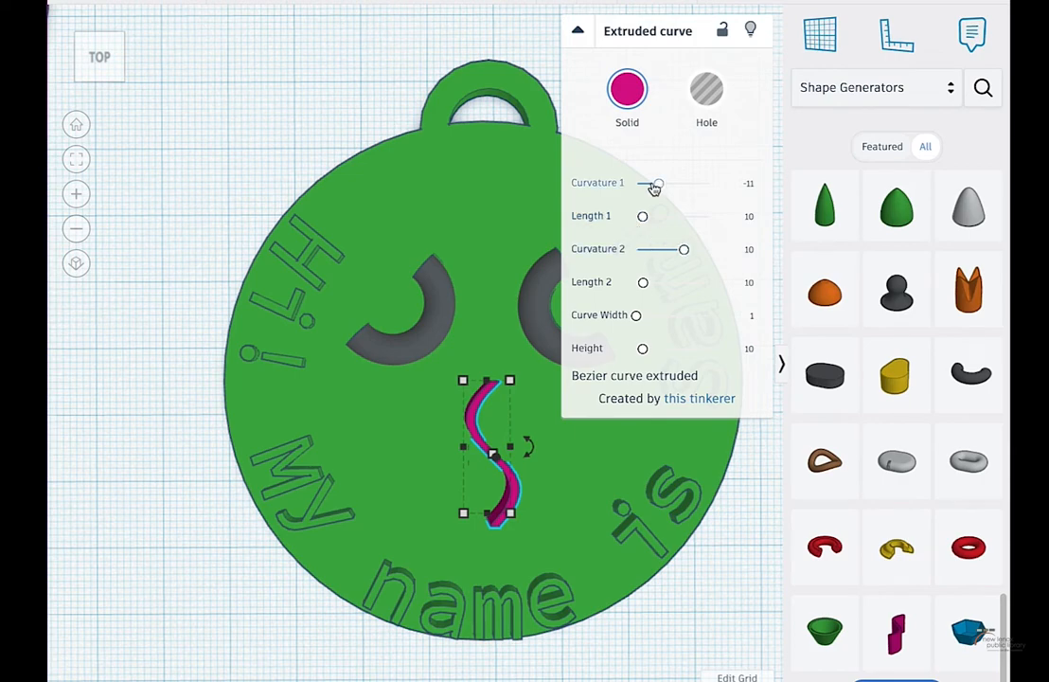
Set the extruded curve's Curvature 1 to -20, Length 1 to 9.53, Curvature 2 to 21.38 and Length 2 to 15.52
drag(655, 187, 647, 217)
mouse_move(683, 251)
mouse_down()
mouse_move(698, 252)
mouse_move(682, 258)
mouse_up()
mouse_move(660, 184)
mouse_down()
mouse_move(649, 185)
mouse_move(668, 190)
mouse_move(649, 186)
mouse_up()
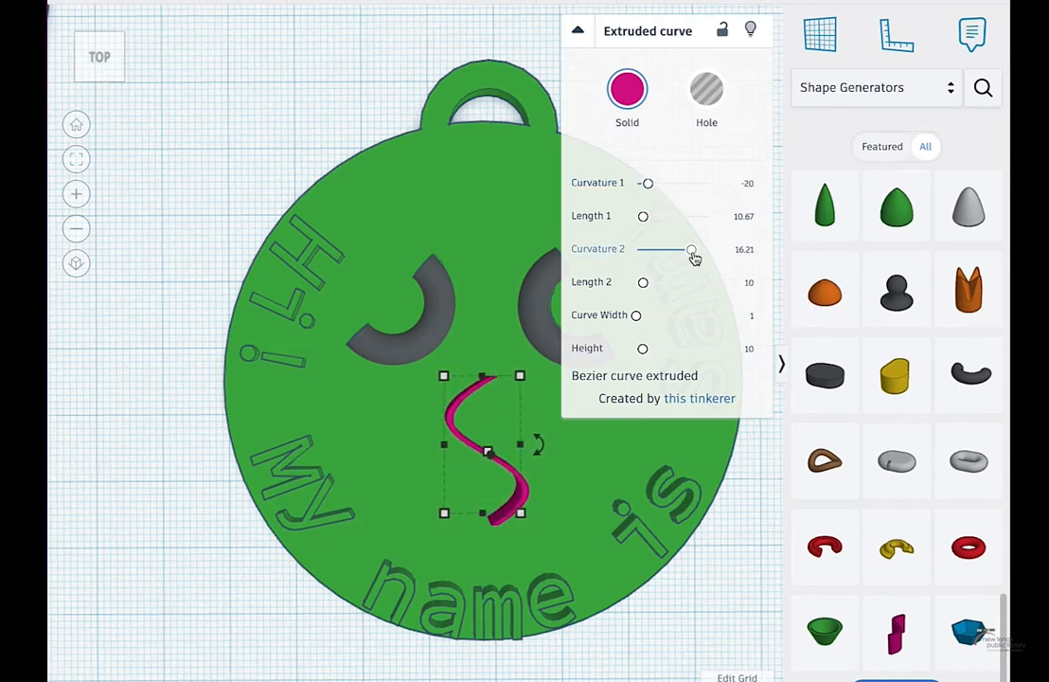
drag(694, 257, 698, 250)
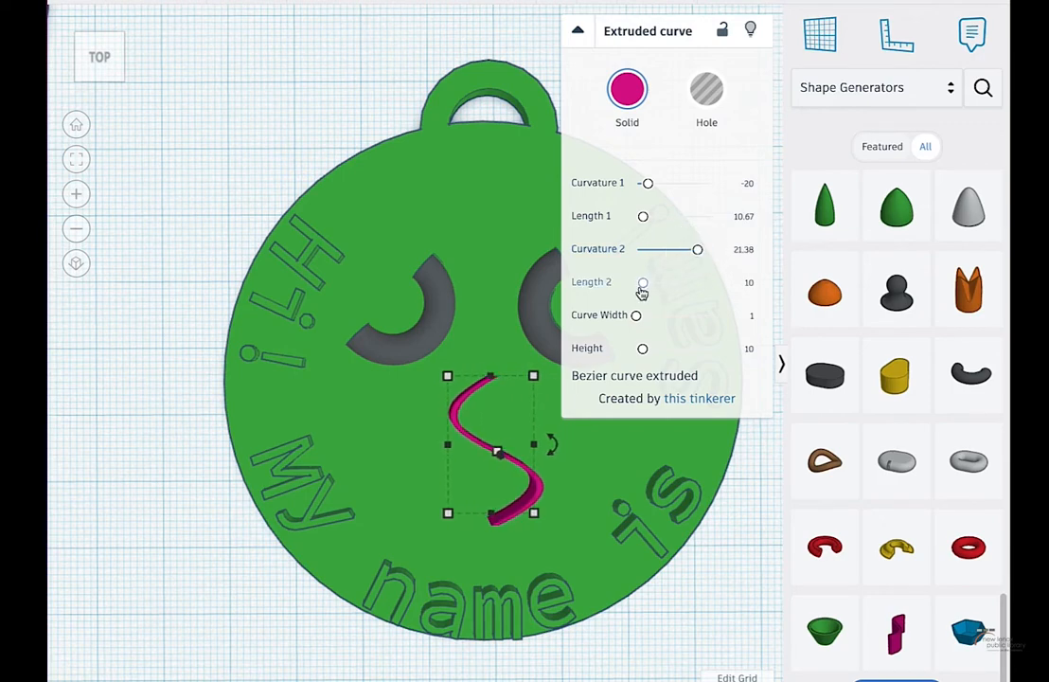
mouse_move(643, 283)
mouse_down()
mouse_move(656, 290)
mouse_move(638, 286)
mouse_move(647, 284)
mouse_up()
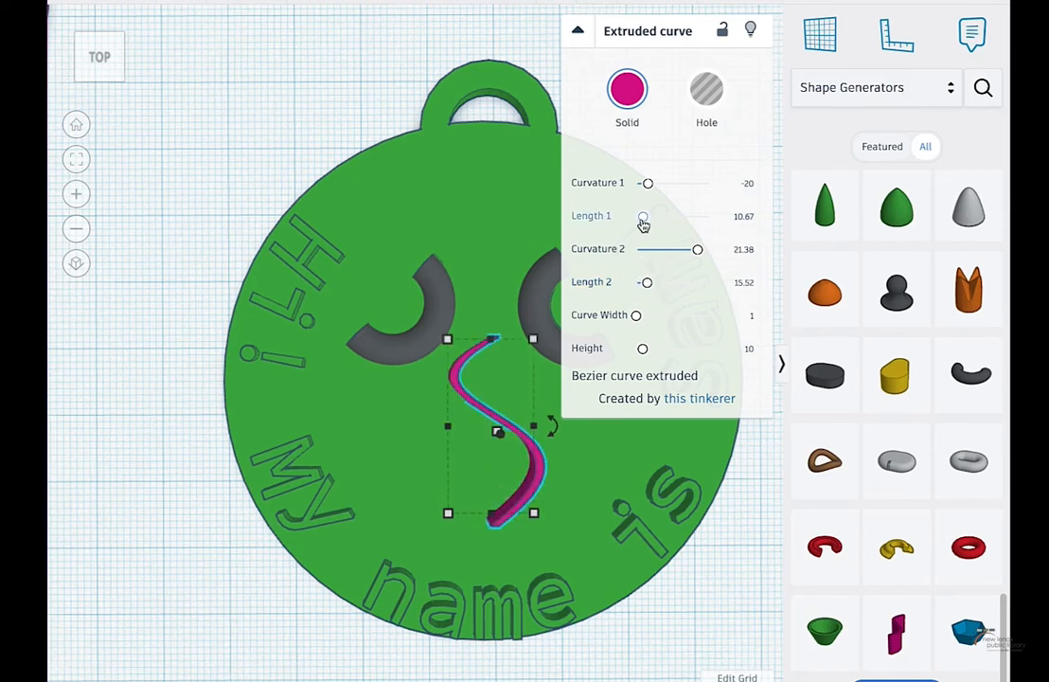
mouse_move(642, 223)
mouse_down()
mouse_move(653, 219)
mouse_move(642, 217)
mouse_up()
Thicken the extruded curve by setting its Curve Width to 3
drag(643, 322, 650, 316)
click(747, 315)
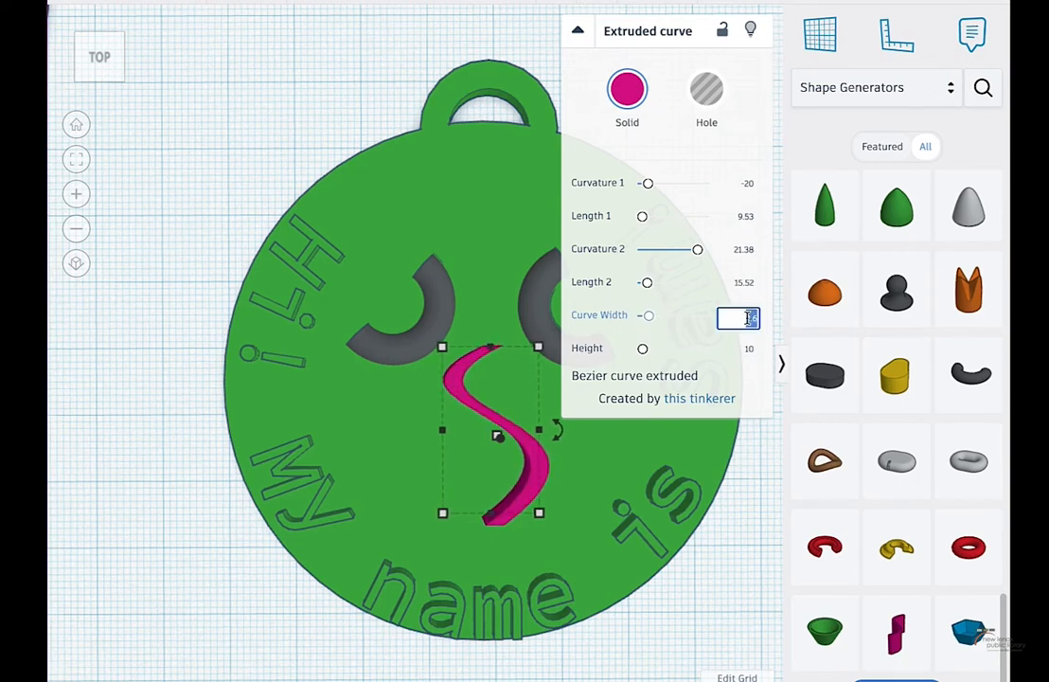
text(3)
key(Return)
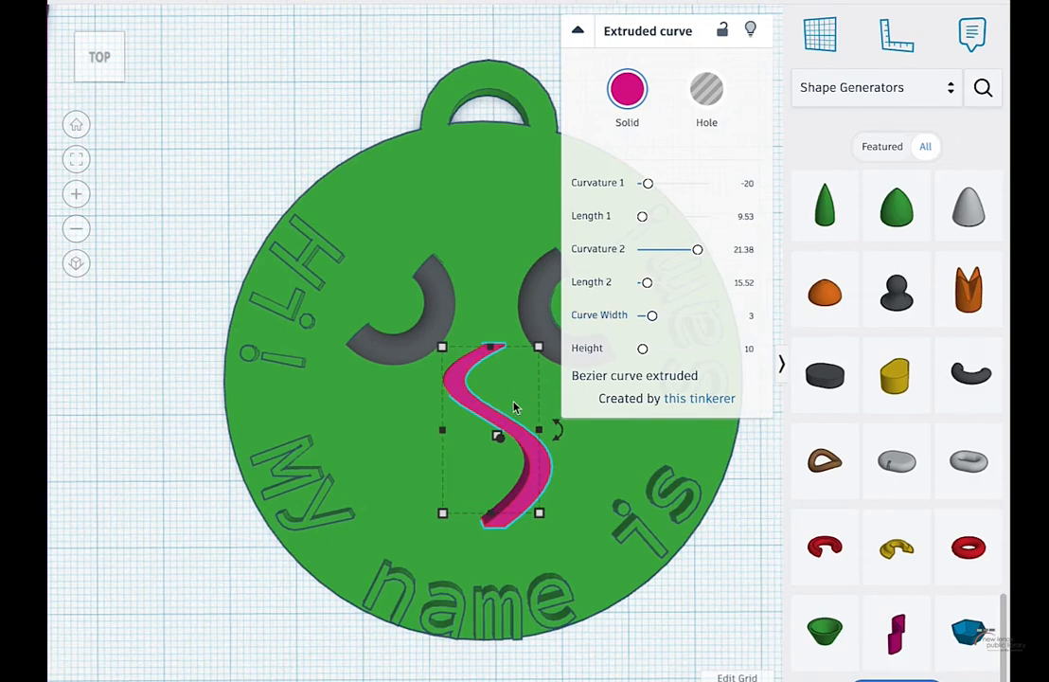
Lower the extruded curve's height to roughly half so it stands less far above the disc
click(642, 350)
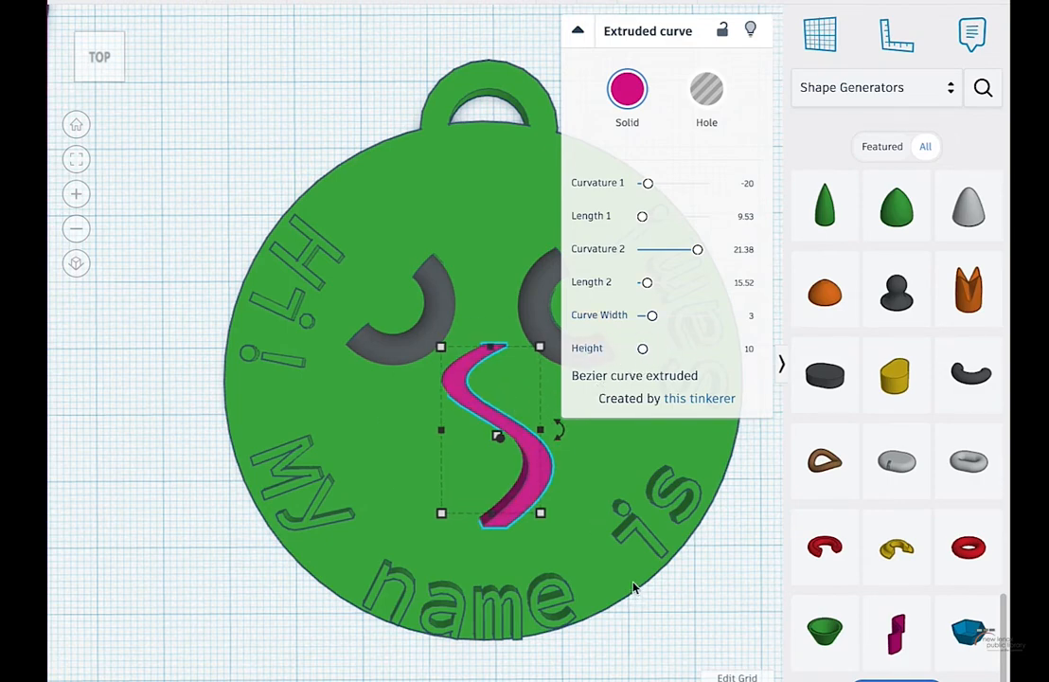
click(109, 48)
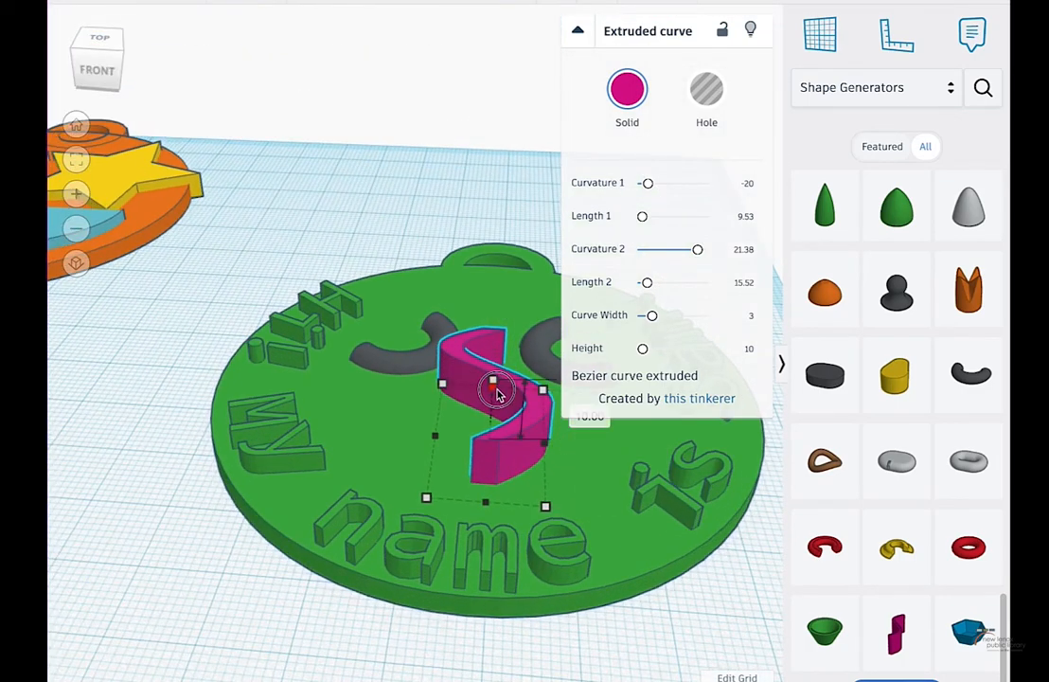
drag(496, 386, 495, 409)
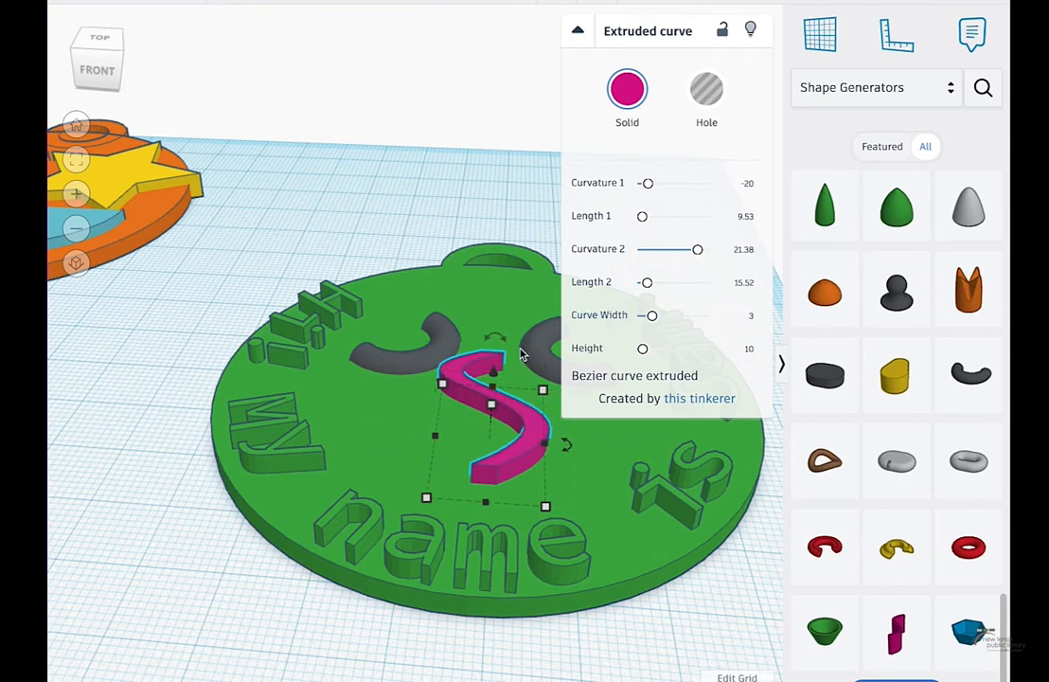
Rotate the extruded curve about a quarter turn into a wavy horizontal mouth and move it about 4.67 mm down the face
right_drag(406, 392, 411, 499)
click(580, 33)
drag(555, 448, 513, 268)
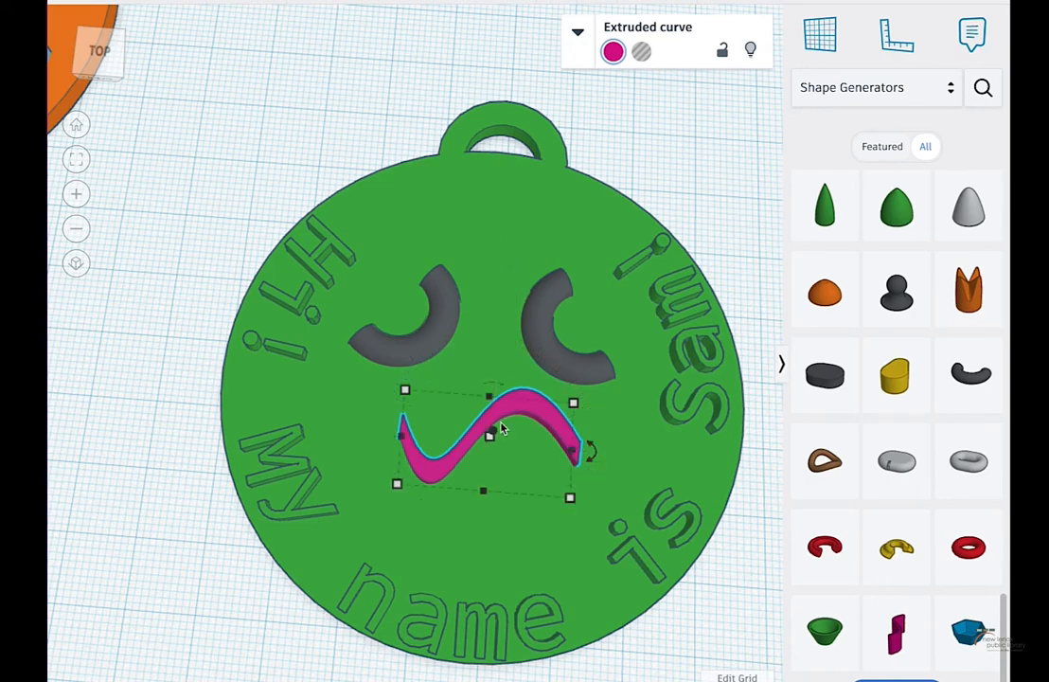
drag(508, 407, 525, 451)
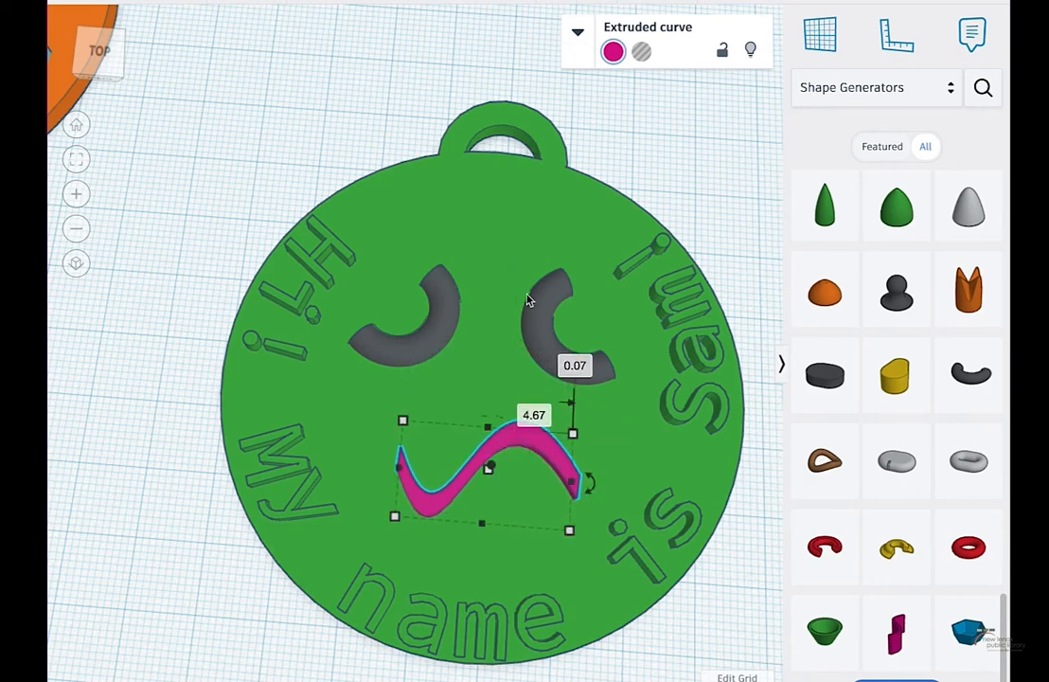
Reshape the extruded curve mouth with Curvature 1 at -26.21, Length 1 at 11.81 and Curvature 2 at 30, moving it slightly down the face
click(578, 32)
drag(645, 180, 685, 185)
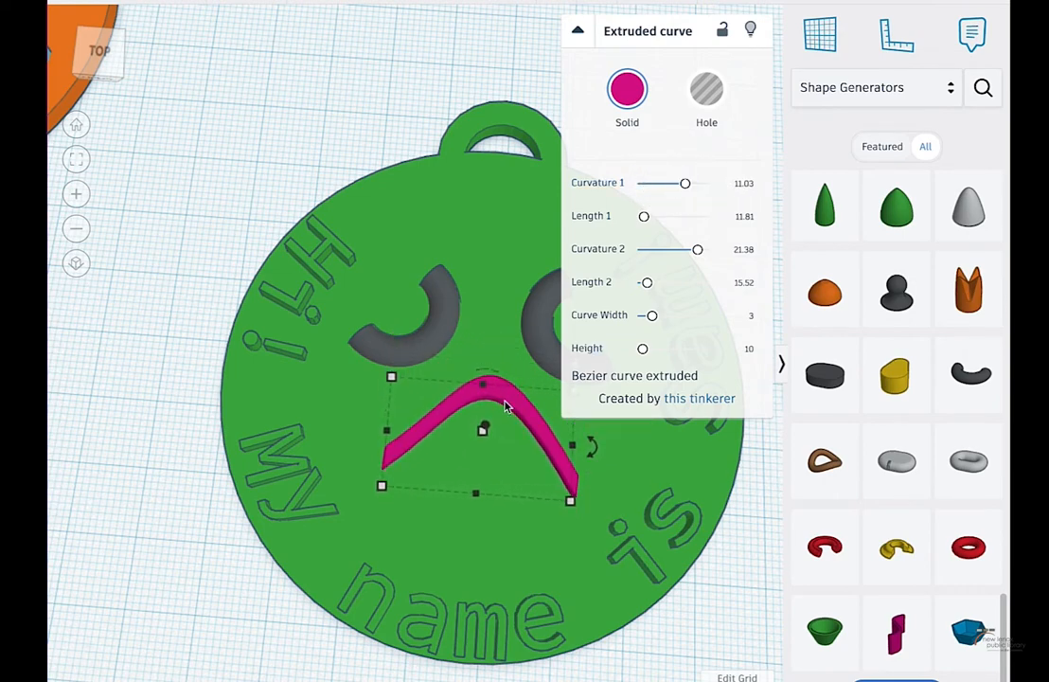
drag(505, 405, 513, 422)
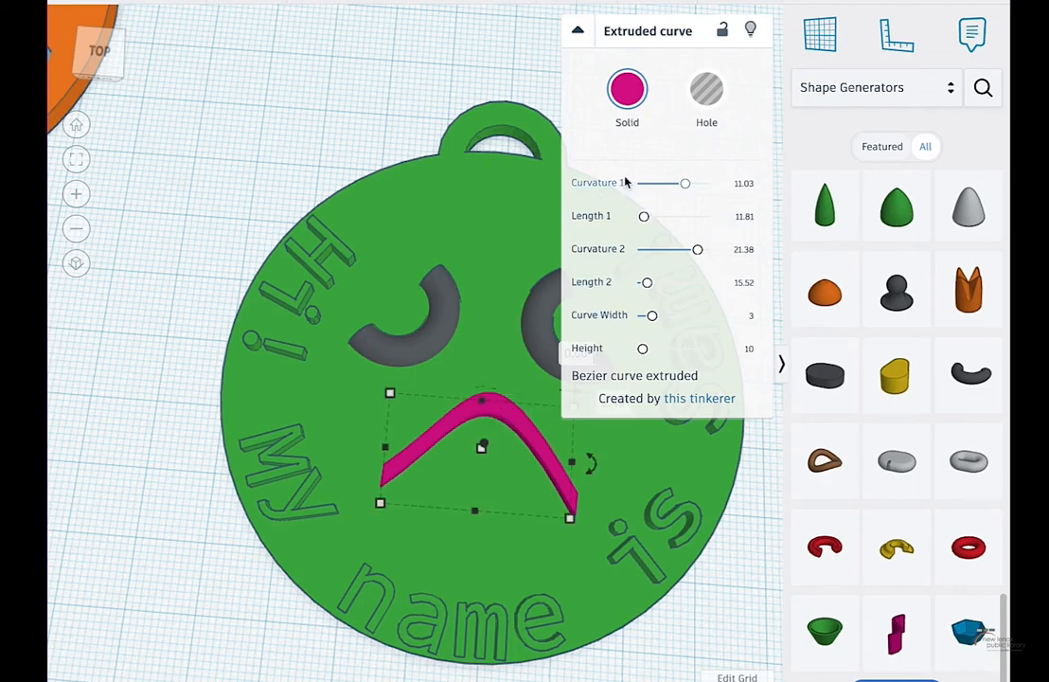
drag(685, 186, 679, 187)
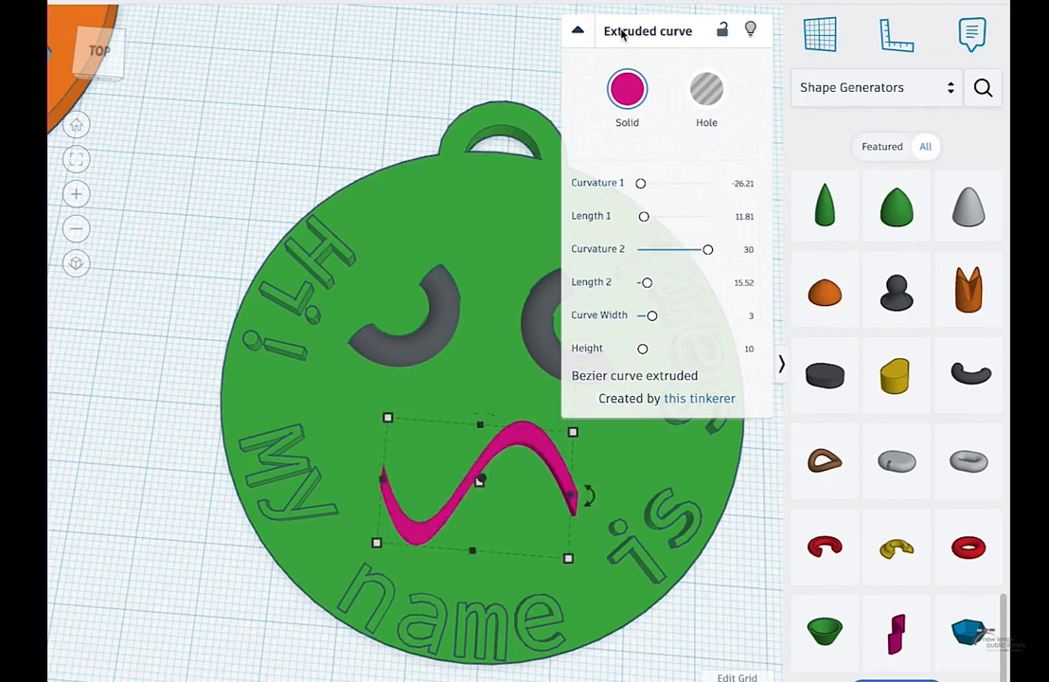
click(576, 31)
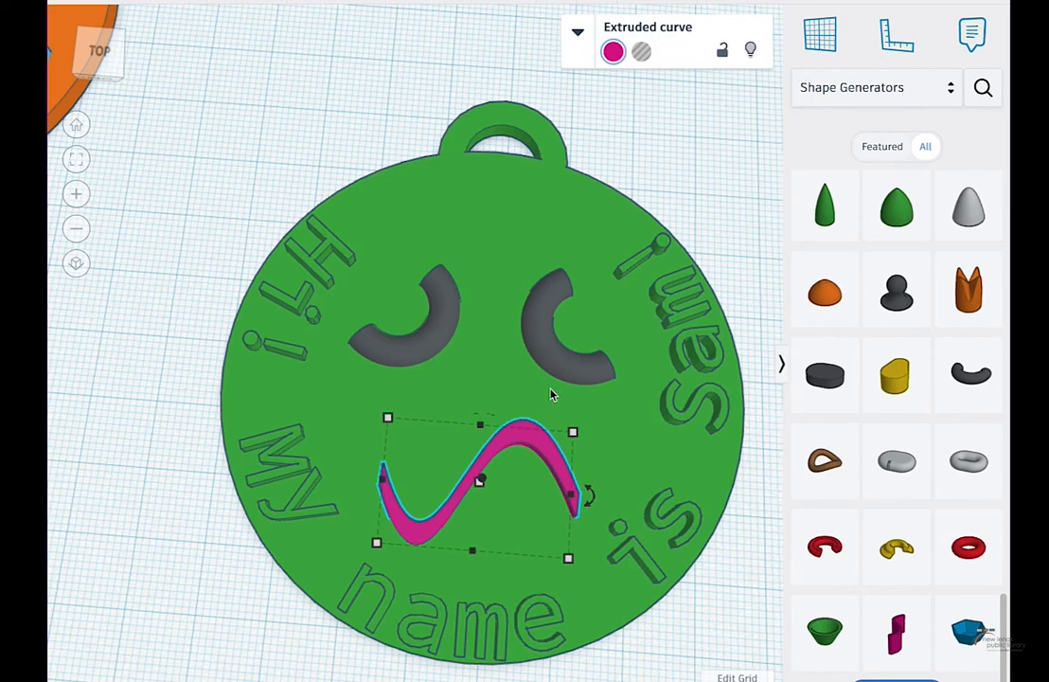
Place an s wall shape generator on the green face as a mouth and move the extruded curve down to the disc's lower edge
scroll(477, 339, down, 5)
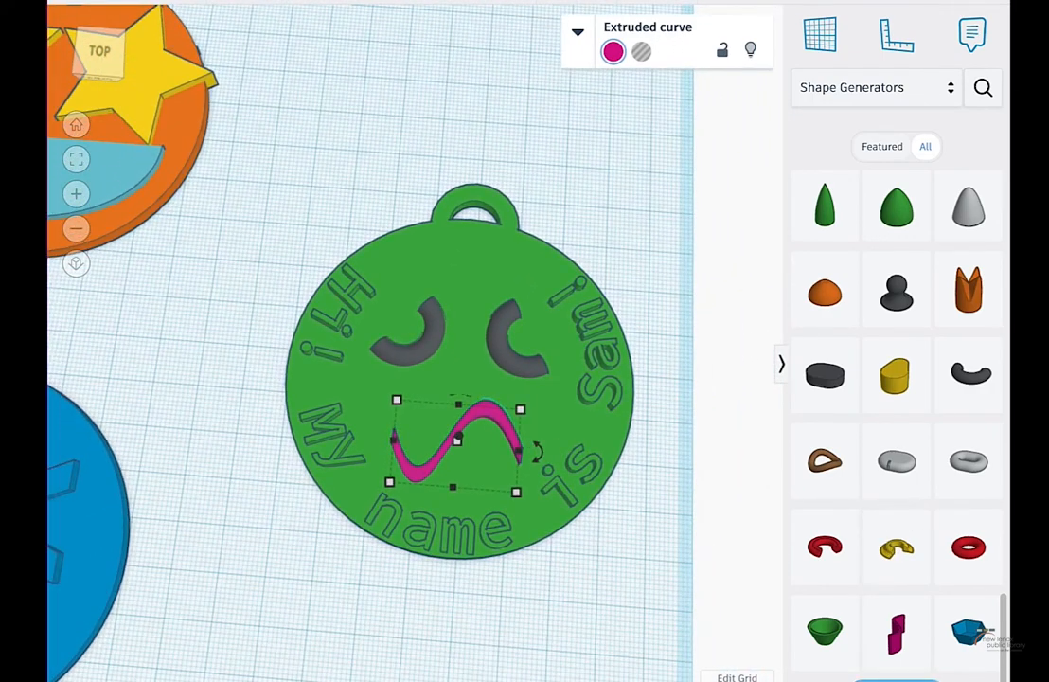
scroll(916, 599, down, 3)
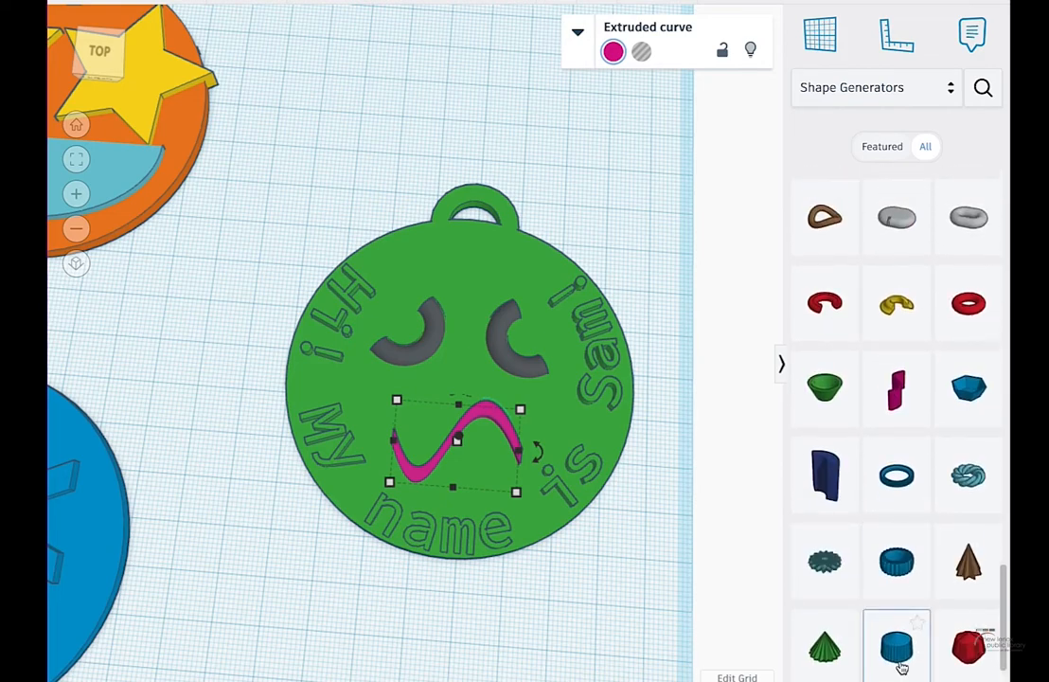
scroll(897, 634, down, 10)
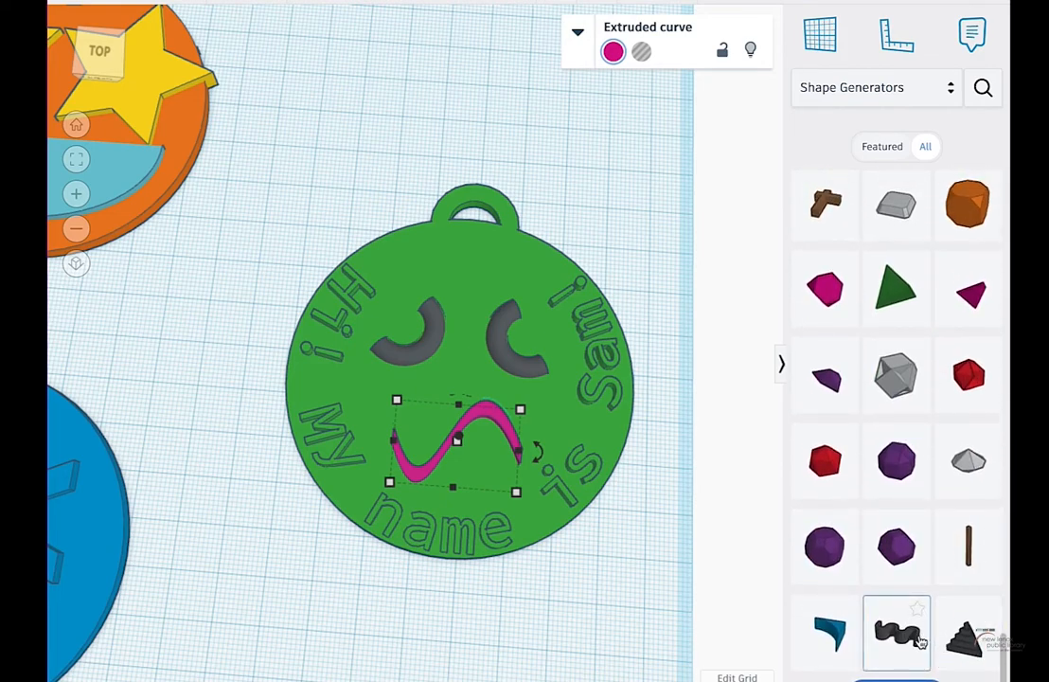
mouse_move(907, 639)
mouse_down()
mouse_move(731, 609)
mouse_move(456, 494)
mouse_move(402, 418)
mouse_move(412, 408)
mouse_move(403, 414)
mouse_up()
mouse_move(418, 470)
mouse_down()
mouse_move(403, 482)
mouse_move(429, 466)
mouse_move(403, 529)
mouse_move(417, 612)
mouse_up()
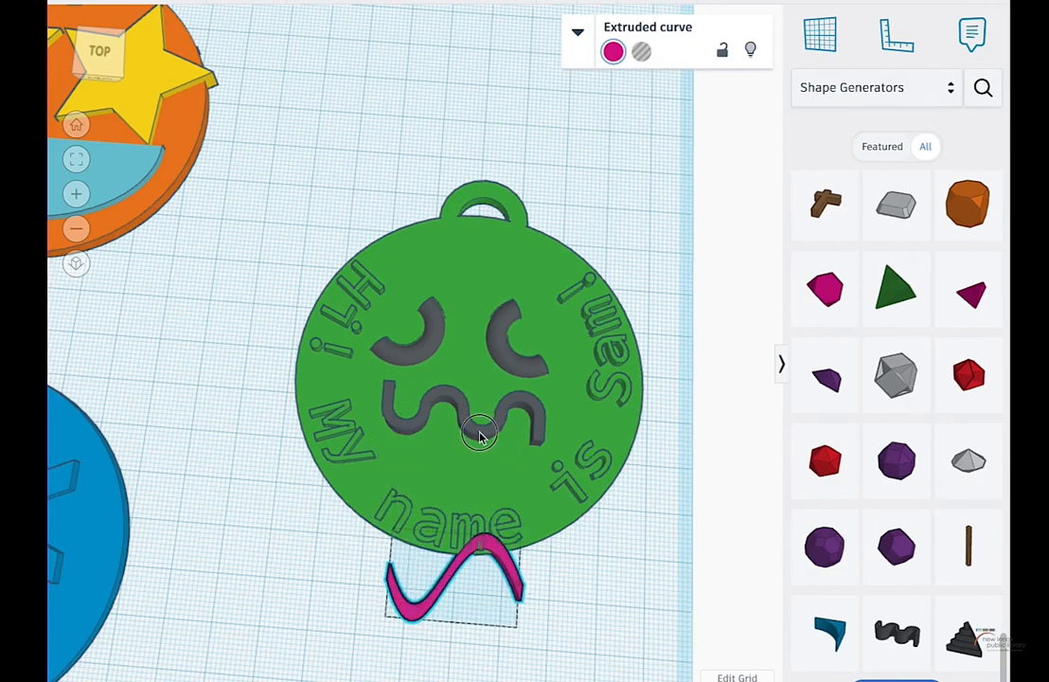
click(478, 435)
drag(479, 435, 482, 444)
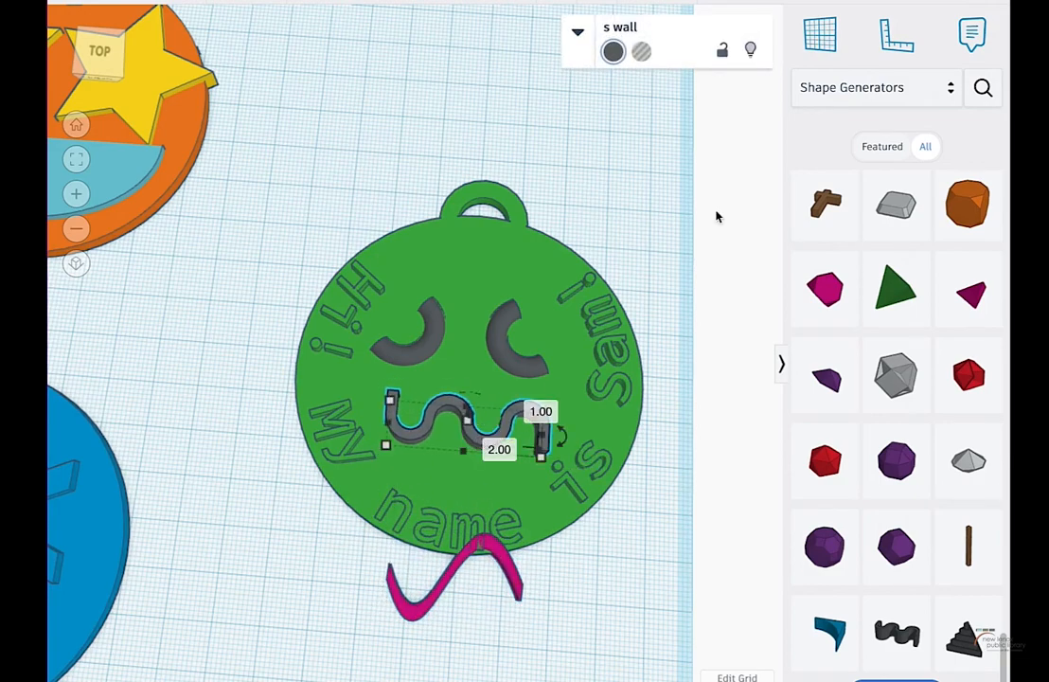
Experiment with the s wall's Thickness and Repeats, trying a Thickness of 0.01 and leaving it at 2.02 with Repeats at 2
click(576, 32)
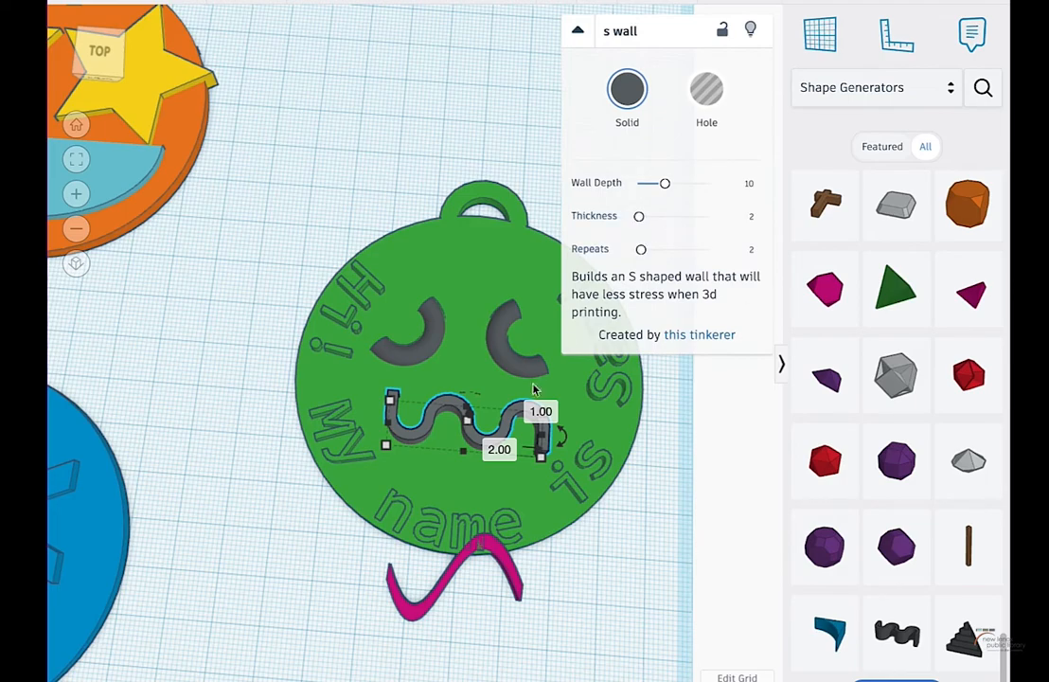
scroll(472, 334, up, 3)
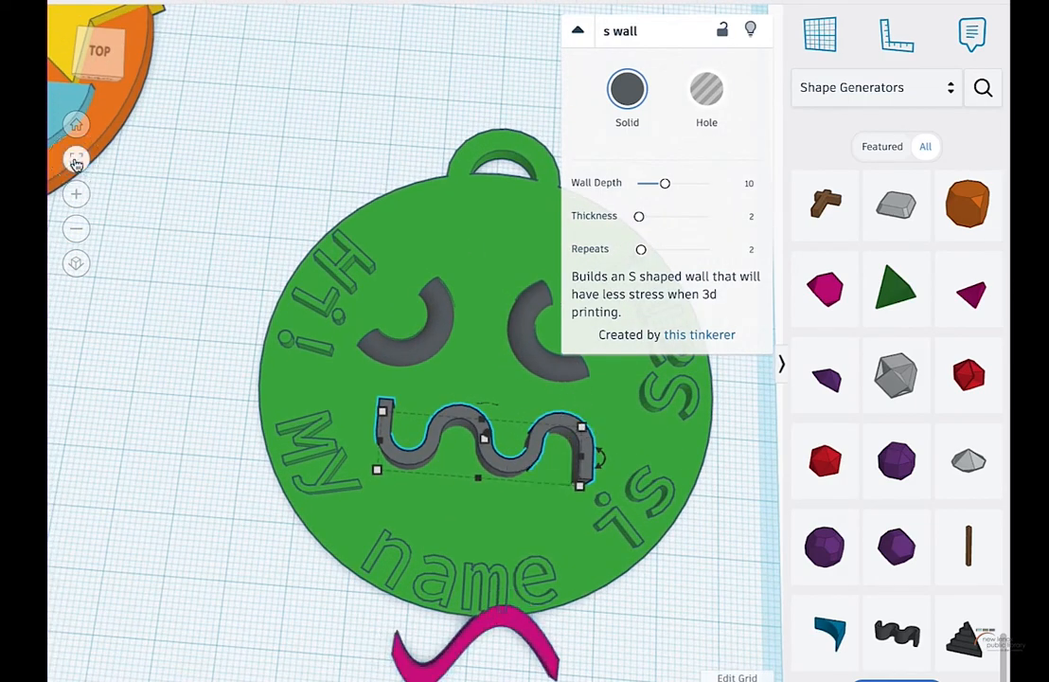
click(76, 160)
drag(639, 216, 642, 219)
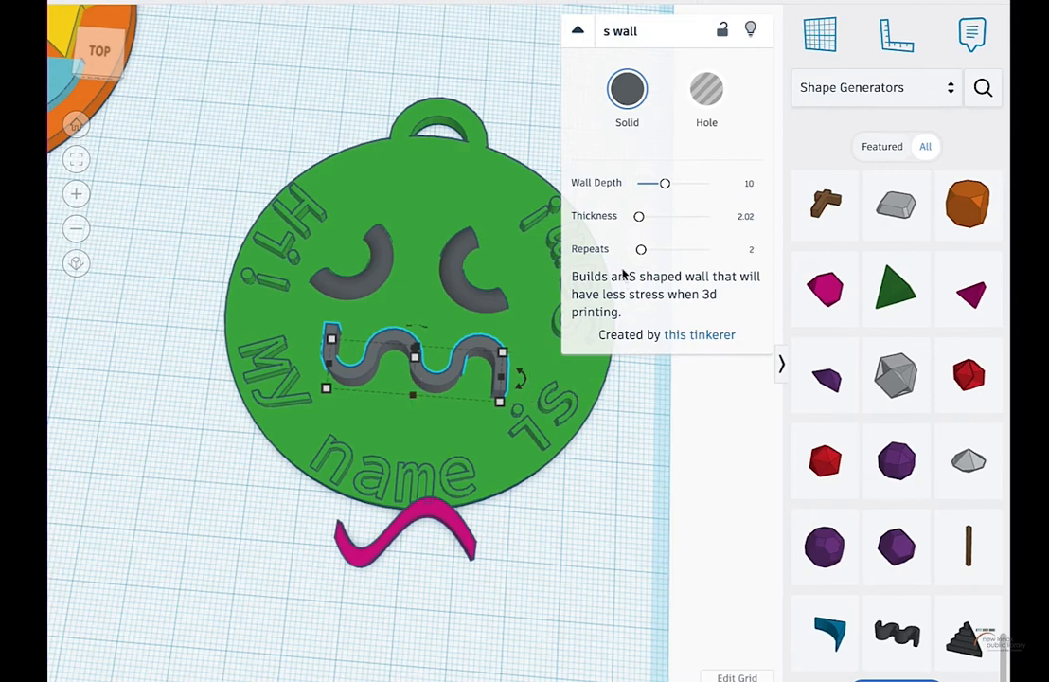
drag(642, 220, 635, 216)
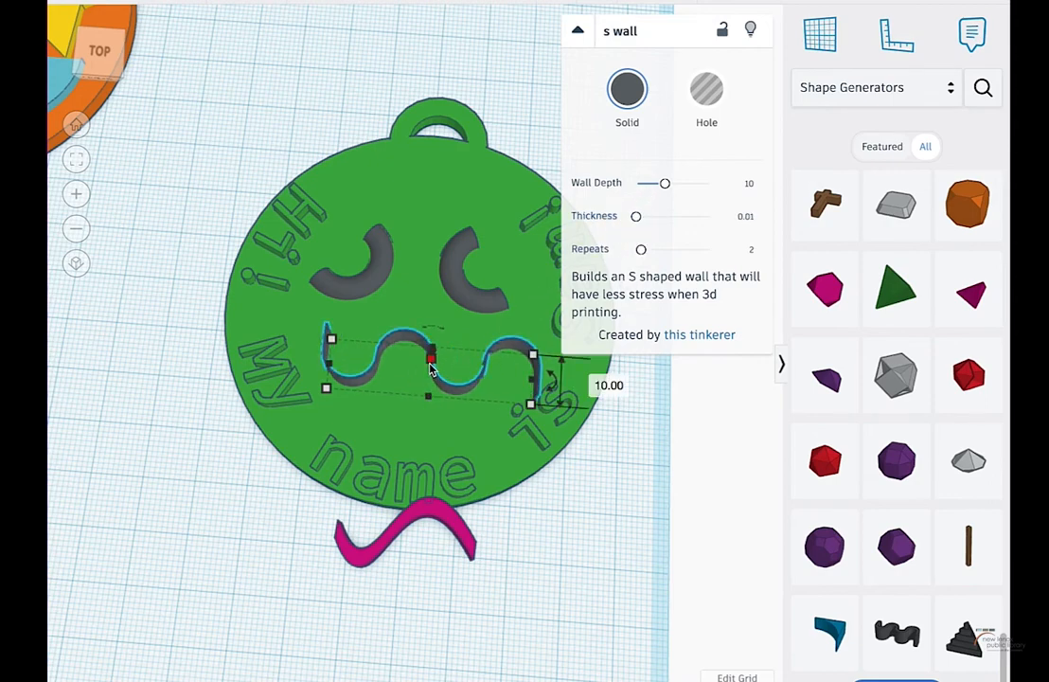
drag(635, 216, 638, 218)
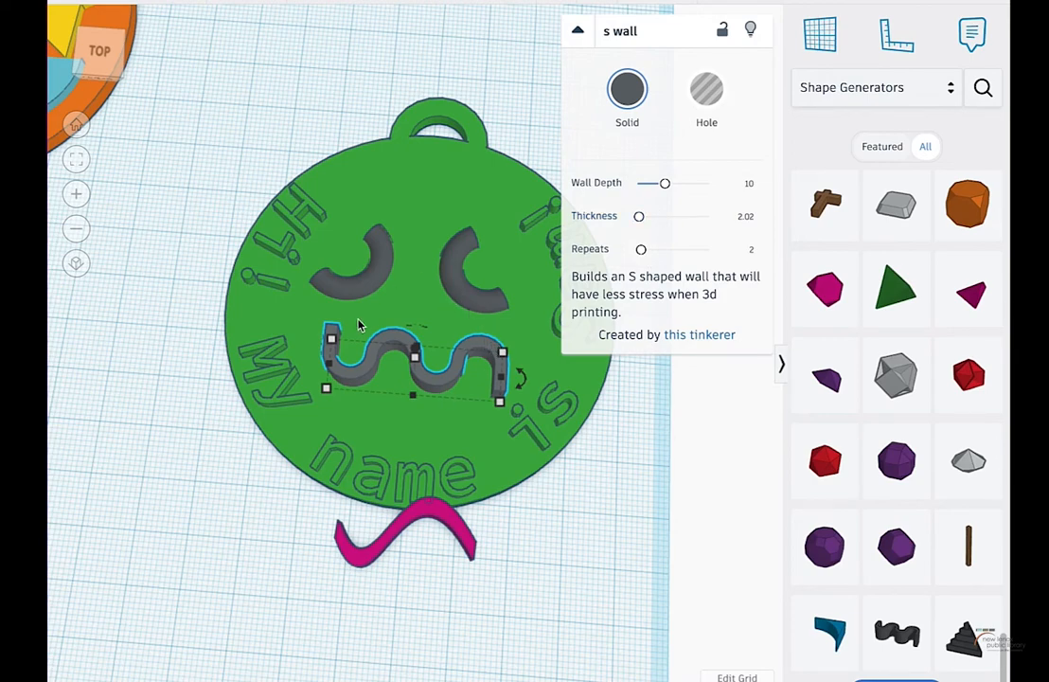
mouse_move(641, 253)
mouse_down()
mouse_move(663, 253)
mouse_move(624, 258)
mouse_move(676, 249)
mouse_move(644, 253)
mouse_up()
click(638, 251)
Move the extruded curve about 18 mm up onto the green disc beneath the s wall, and shift the s wall slightly towards the eyes
drag(435, 532, 437, 431)
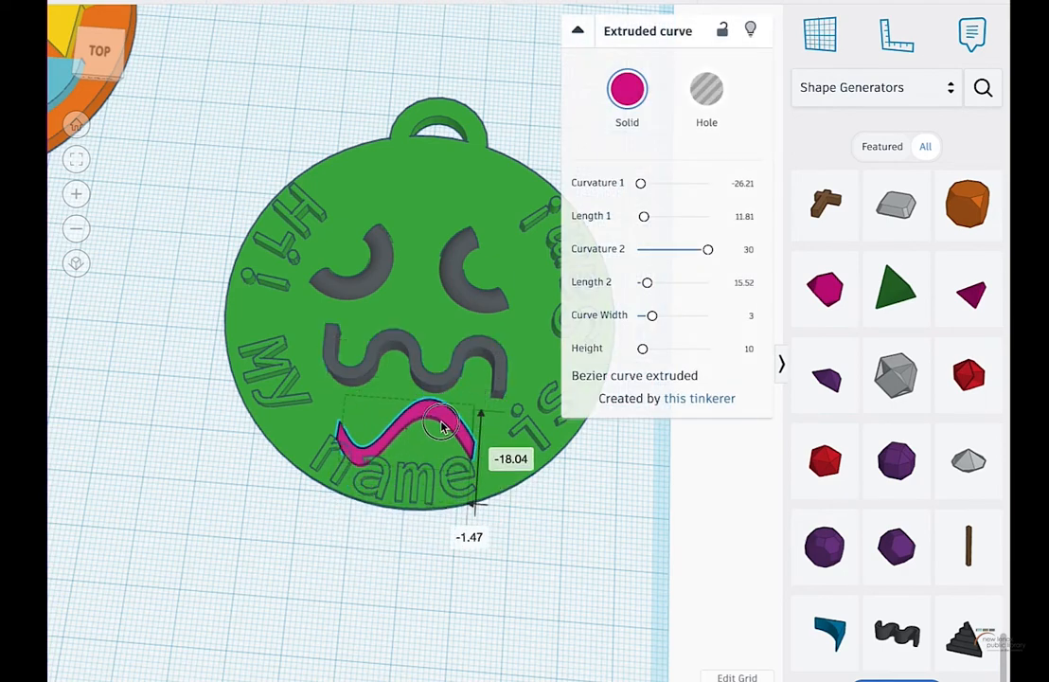
click(418, 352)
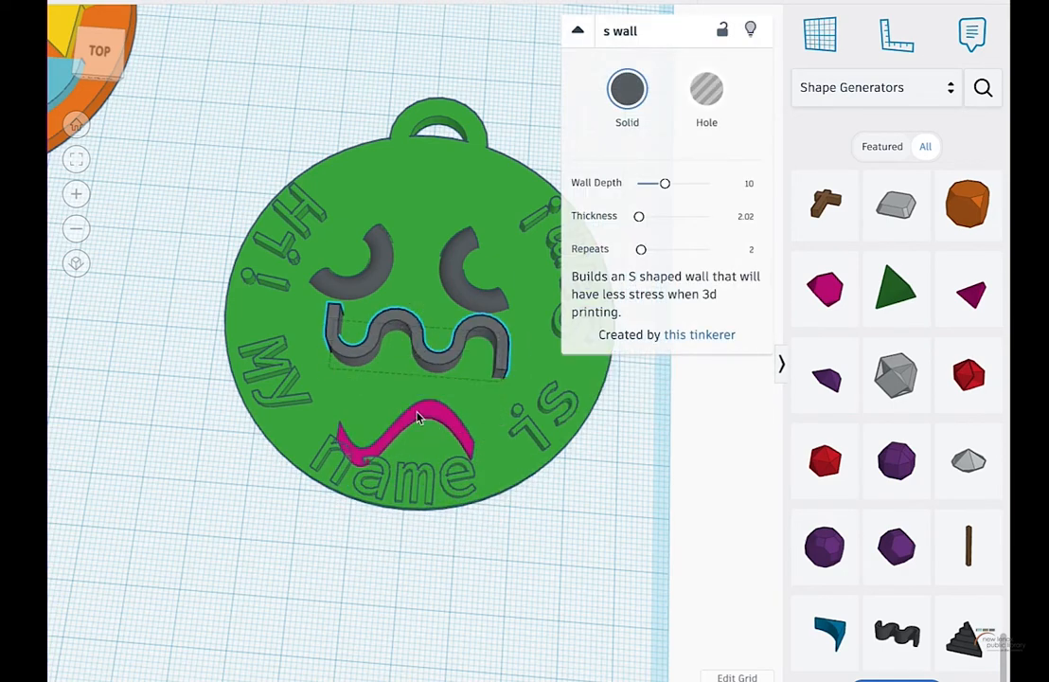
click(440, 421)
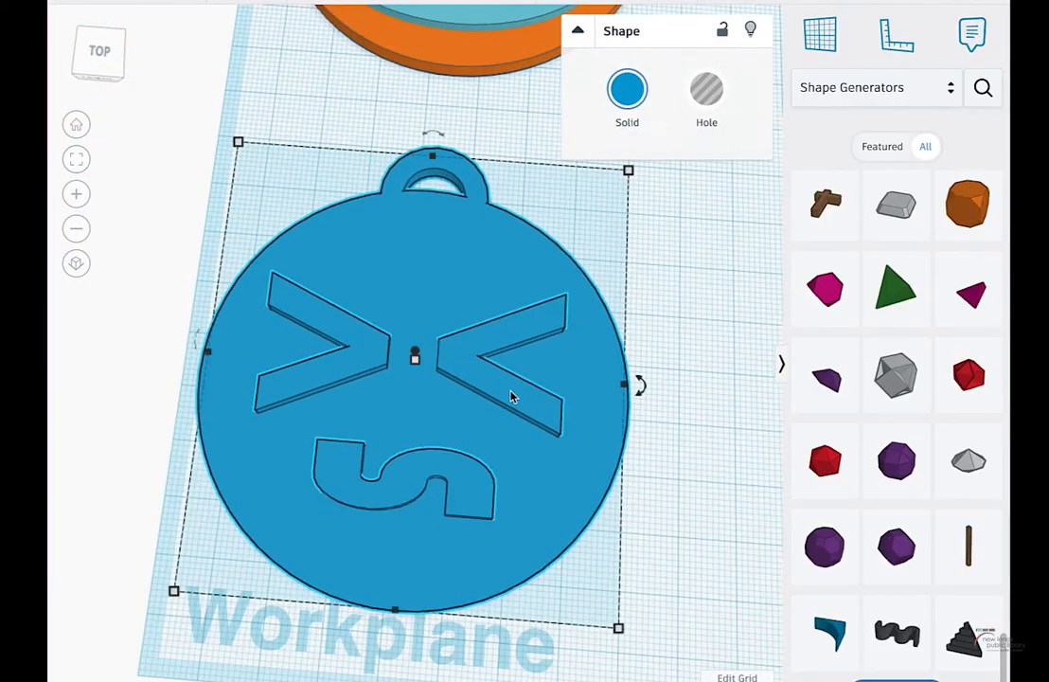
Ungroup the blue ornament and delete its "> <" text eyes
click(720, 367)
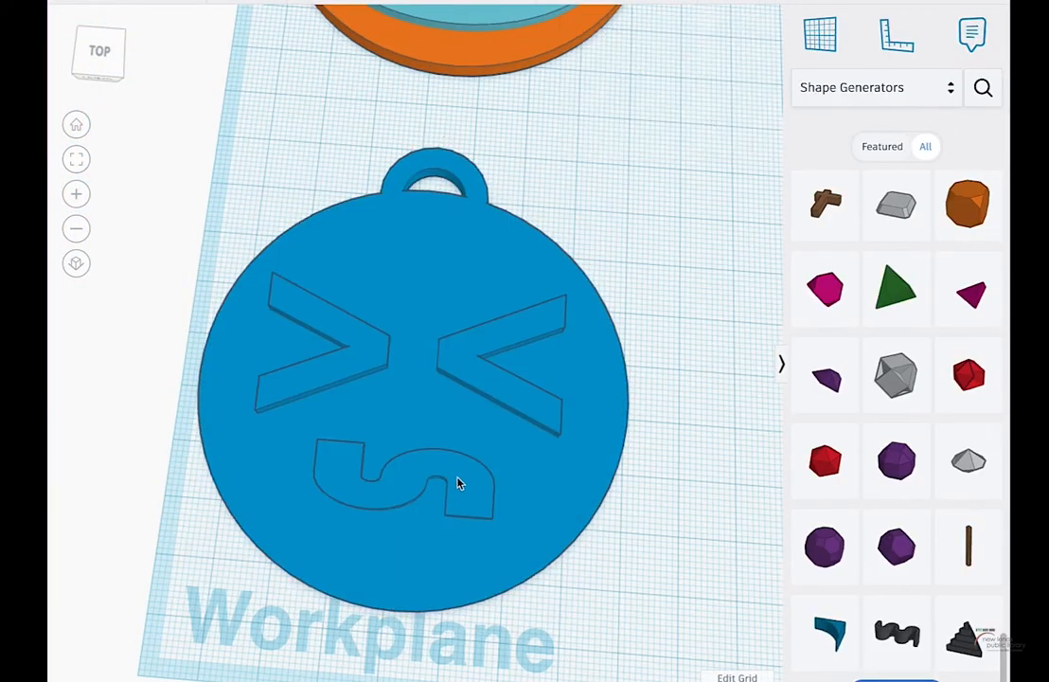
click(491, 409)
click(693, 3)
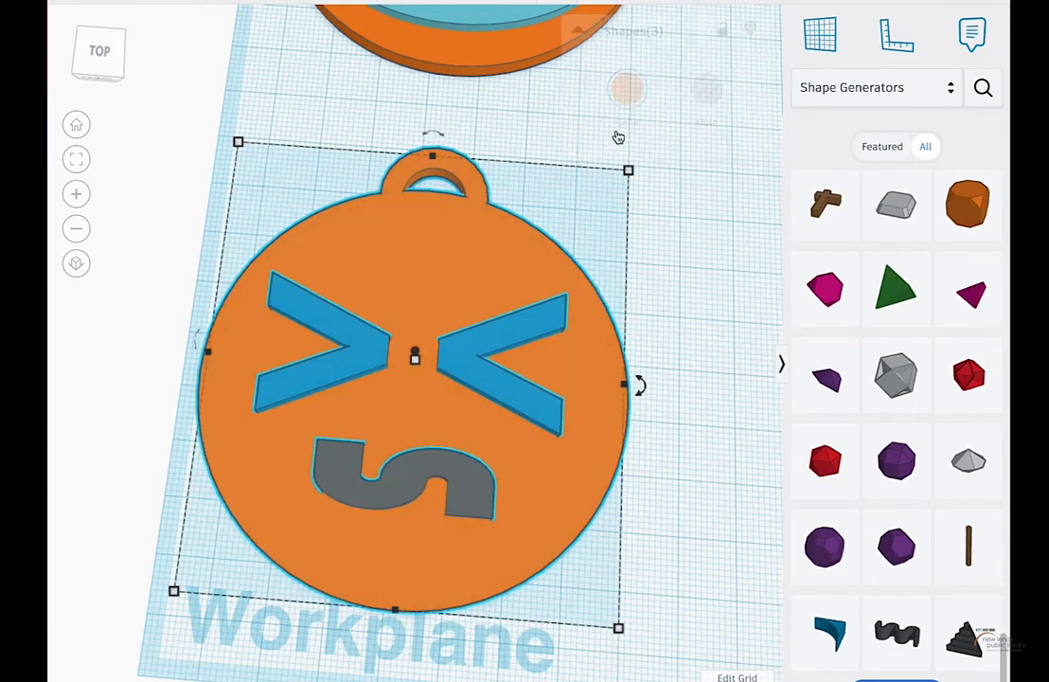
click(695, 289)
click(479, 372)
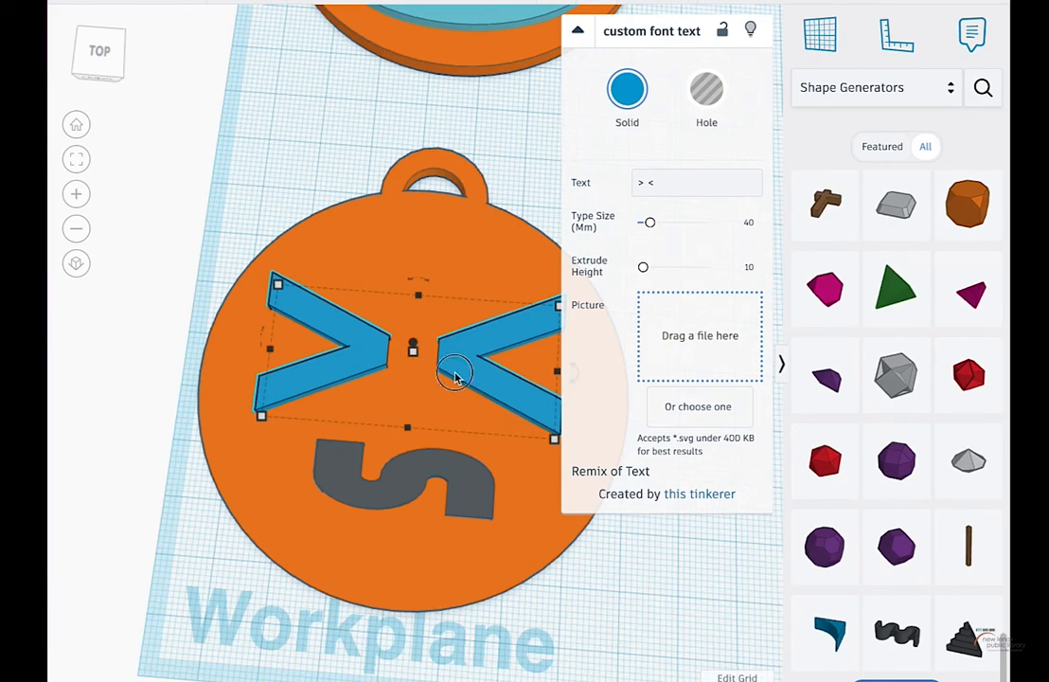
key(Delete)
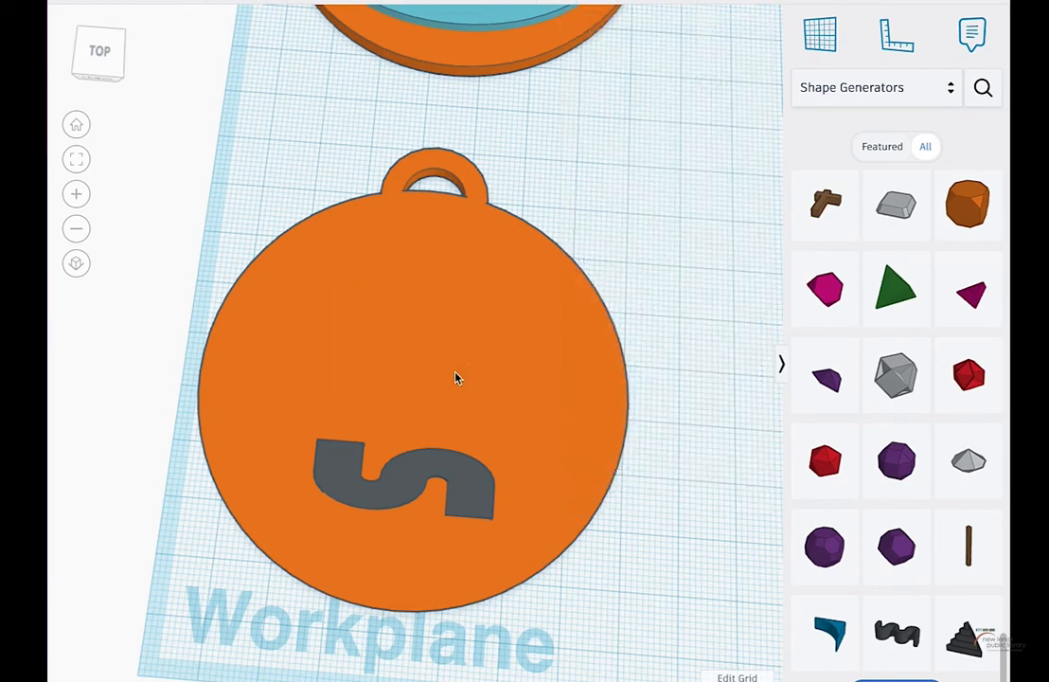
Browse the full set of Shape Generators and place a custom font text shape on the orange disc
click(876, 90)
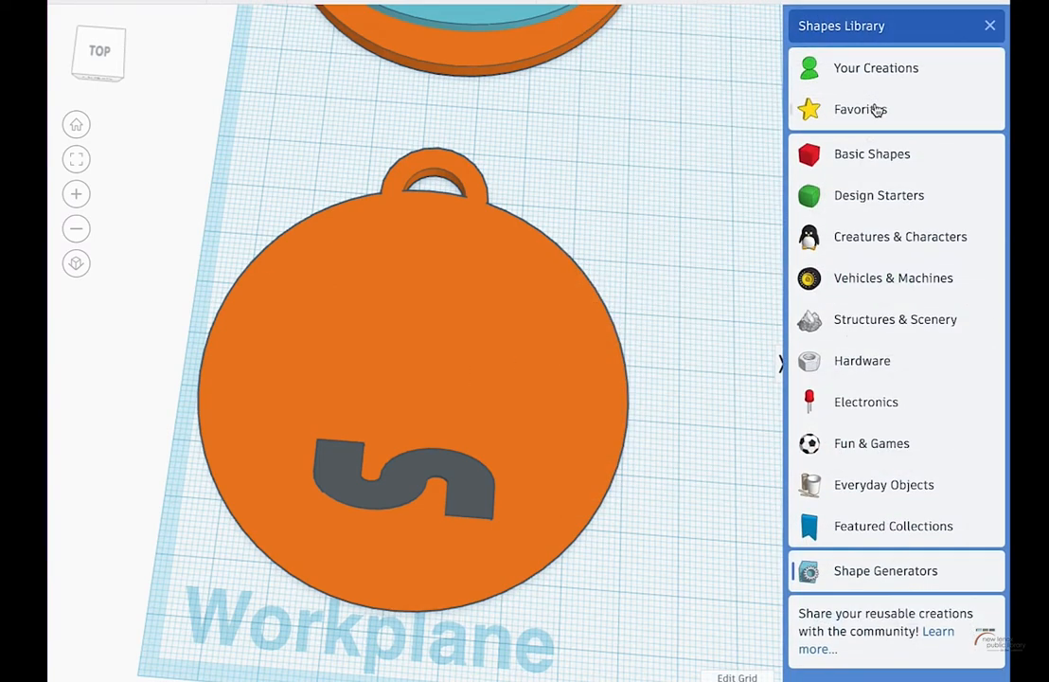
click(862, 568)
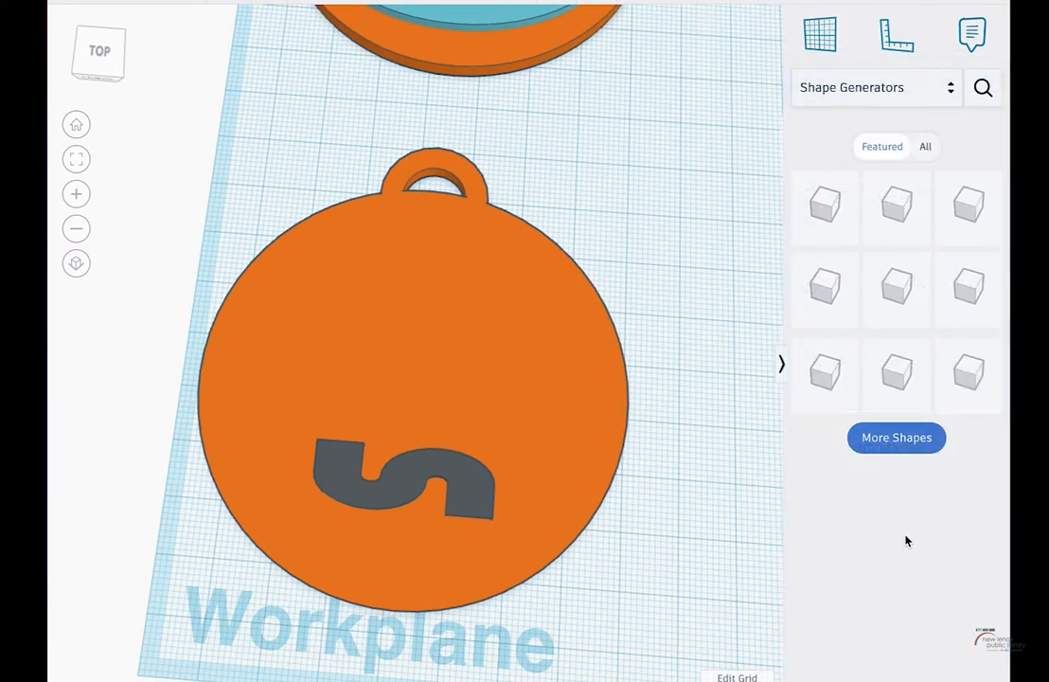
click(899, 439)
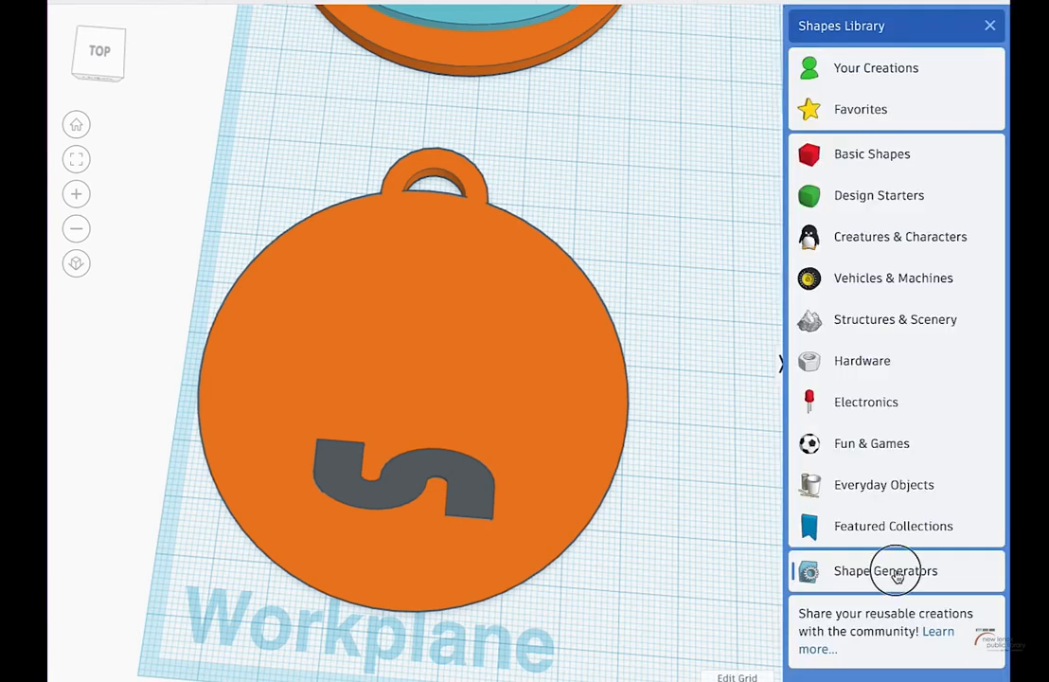
click(828, 569)
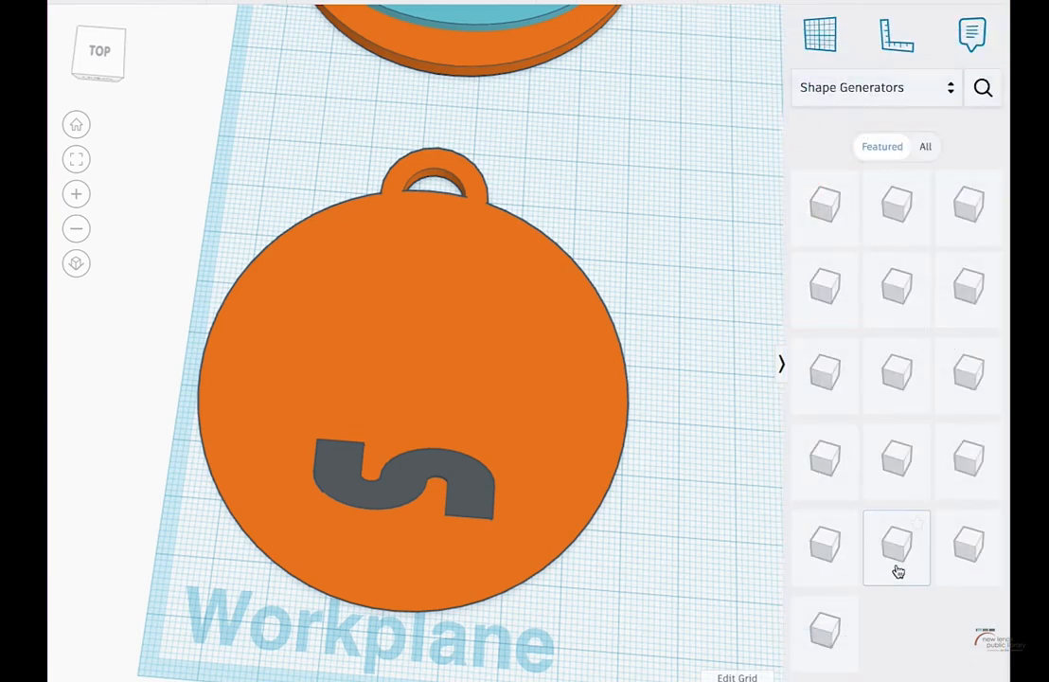
click(924, 146)
scroll(909, 370, down, 2)
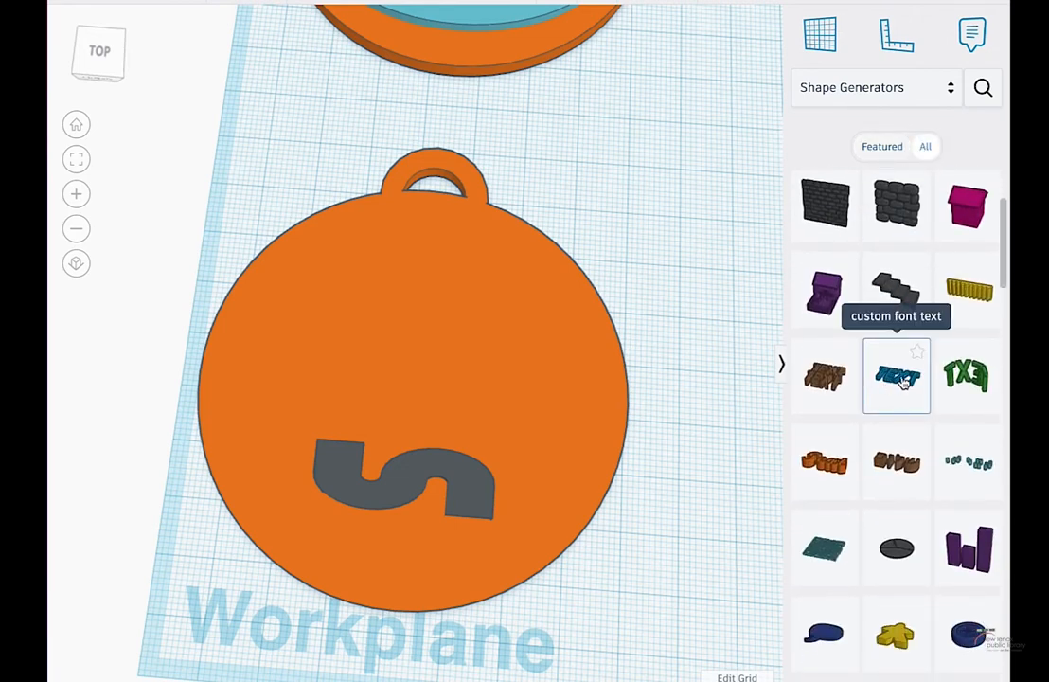
scroll(903, 381, up, 2)
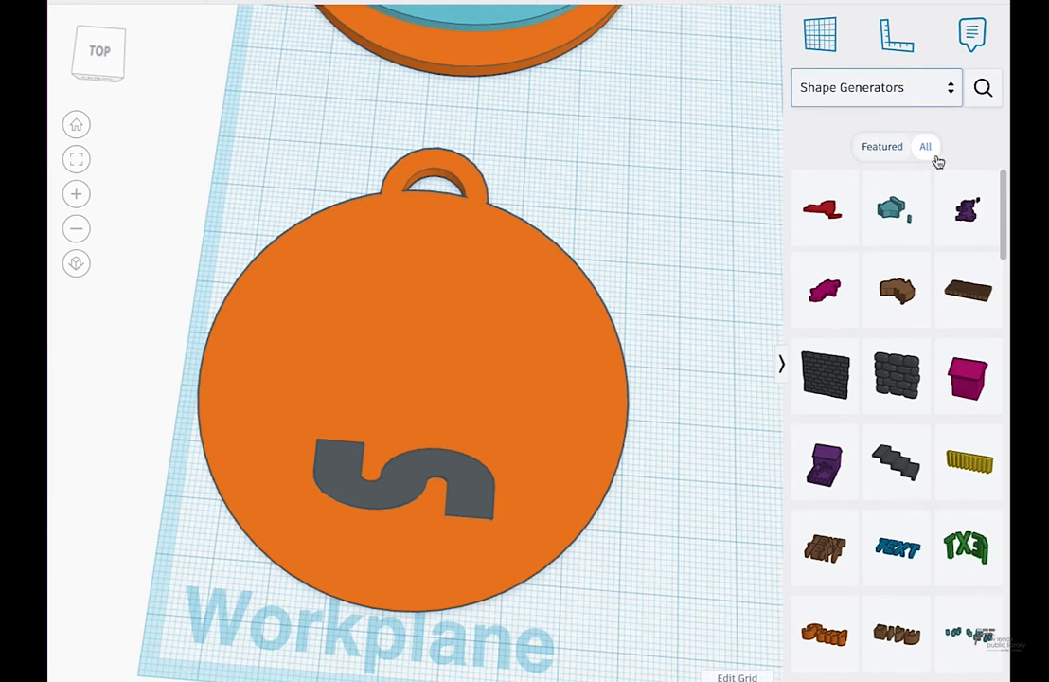
scroll(899, 460, down, 1)
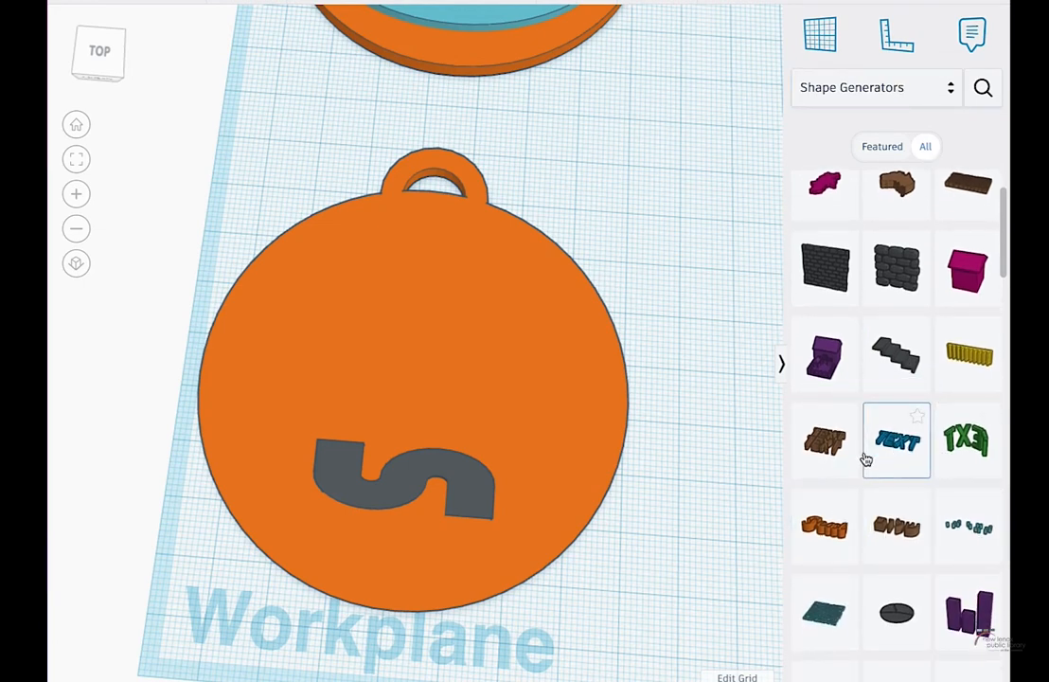
scroll(886, 457, up, 1)
drag(890, 457, 308, 304)
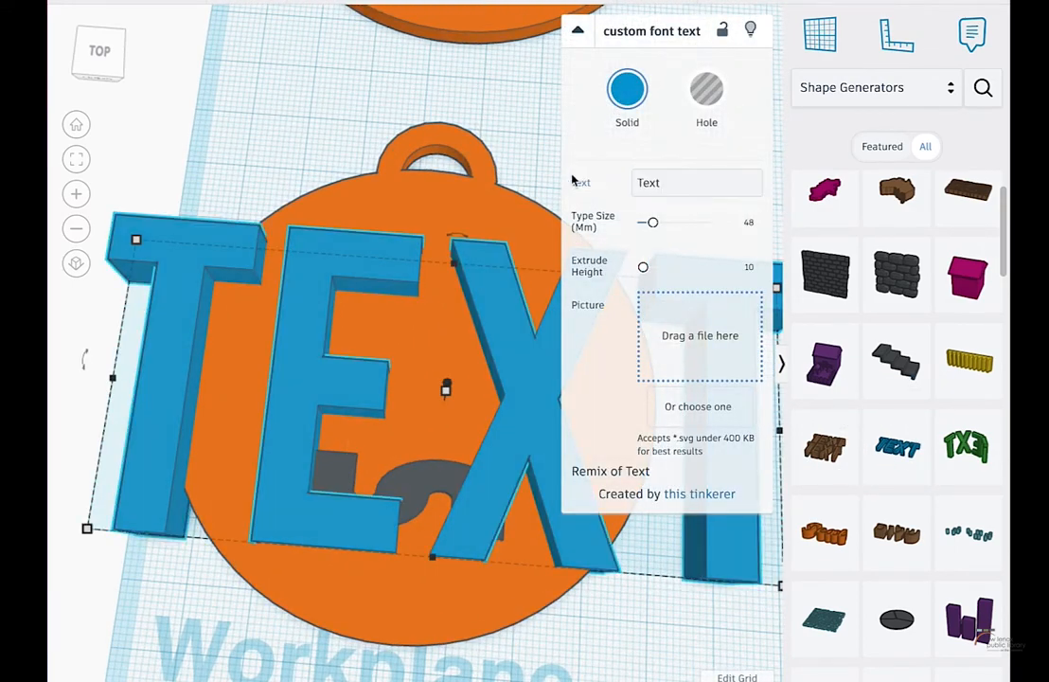
Set the custom font text to "=D" and rotate it a quarter turn clockwise so it forms an upright face
double_click(632, 181)
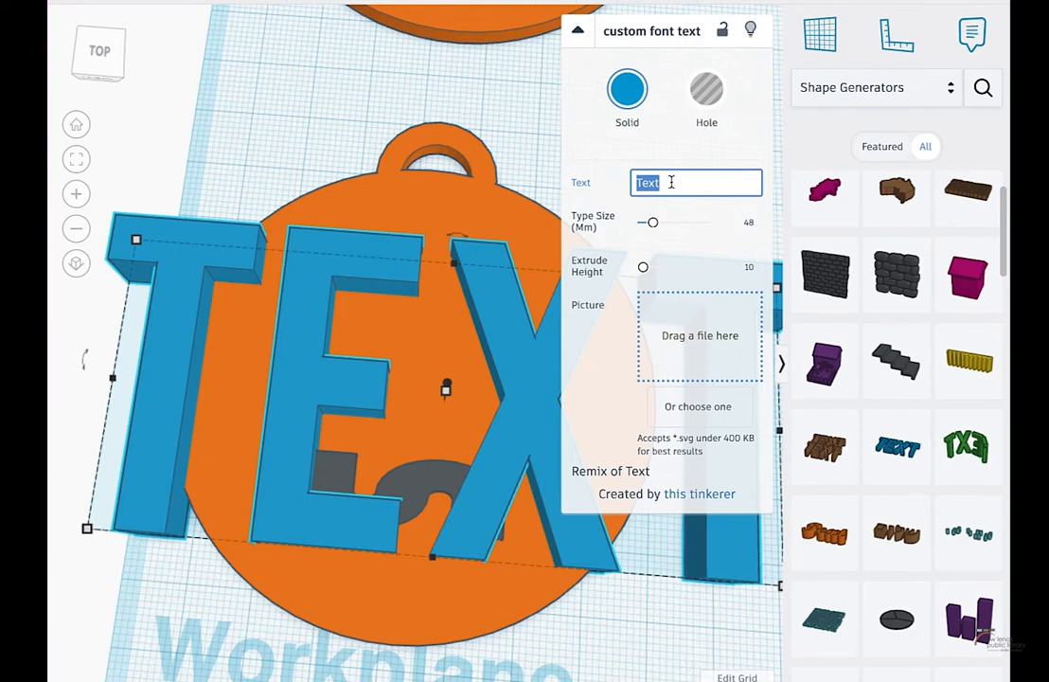
text(=D)
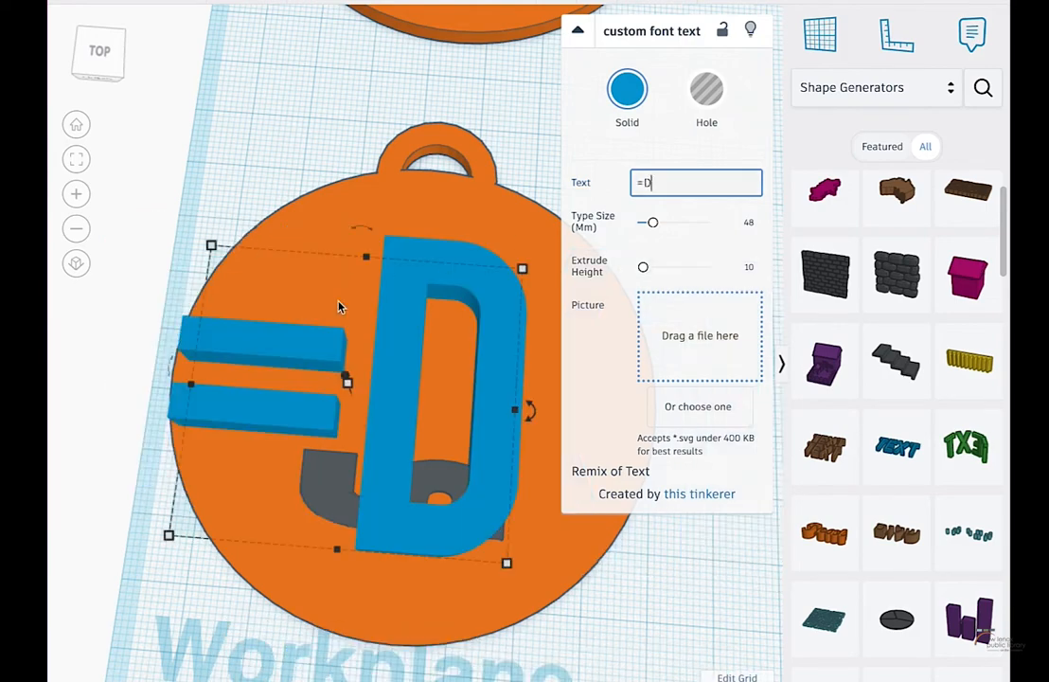
drag(530, 409, 462, 447)
Try "=o" as the custom font text and settle on "=p" for a tongue-out face
click(635, 185)
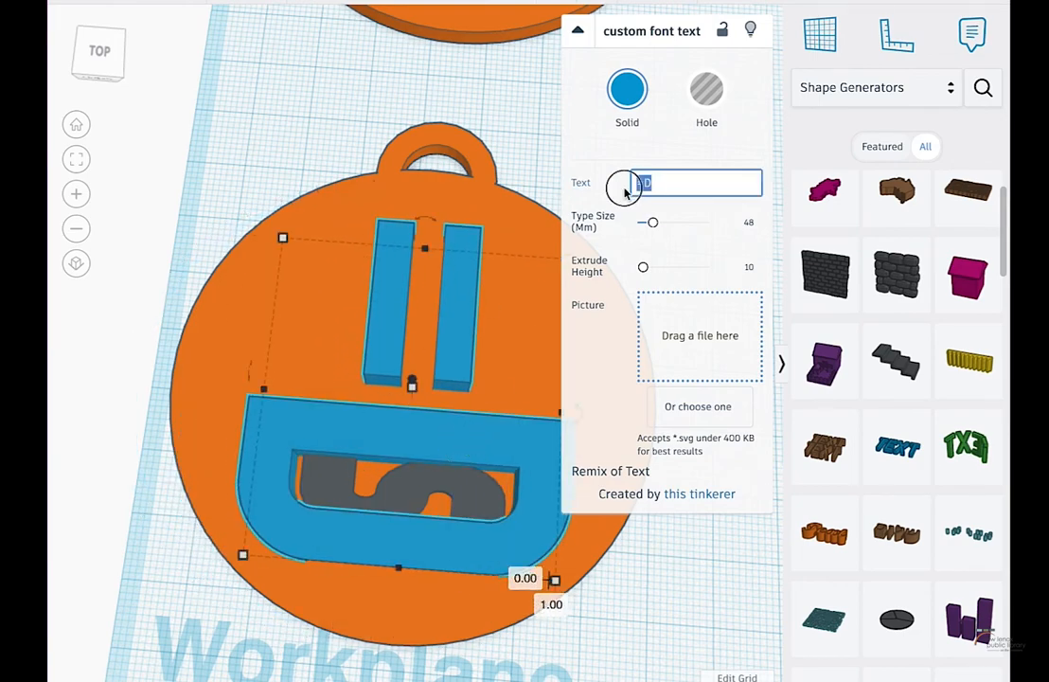
drag(660, 182, 622, 181)
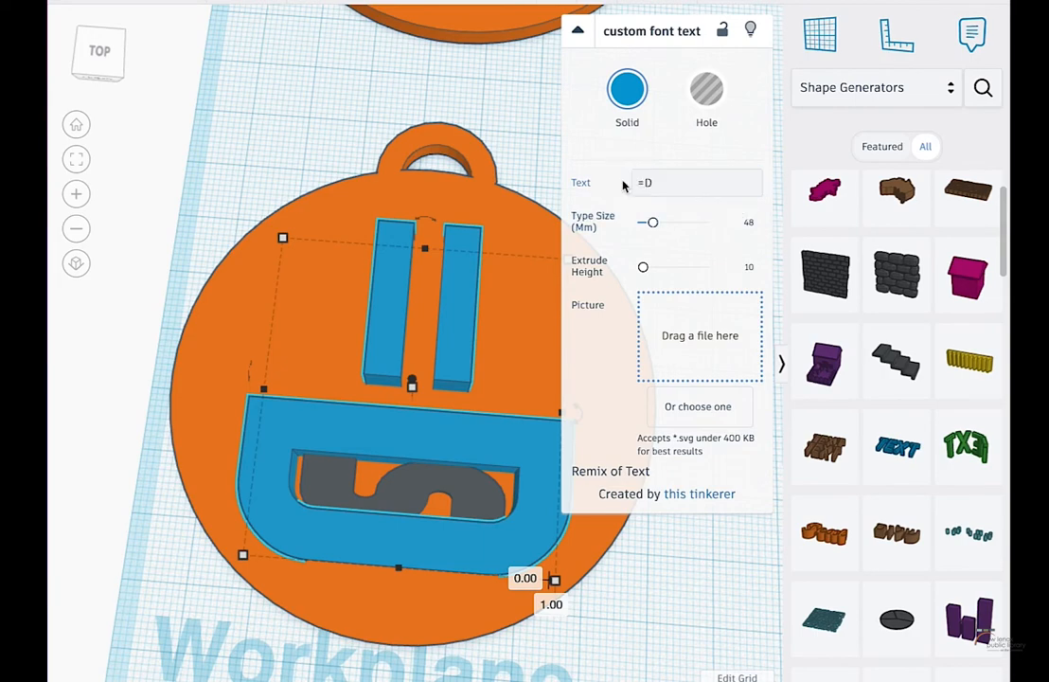
click(700, 194)
key(BackSpace)
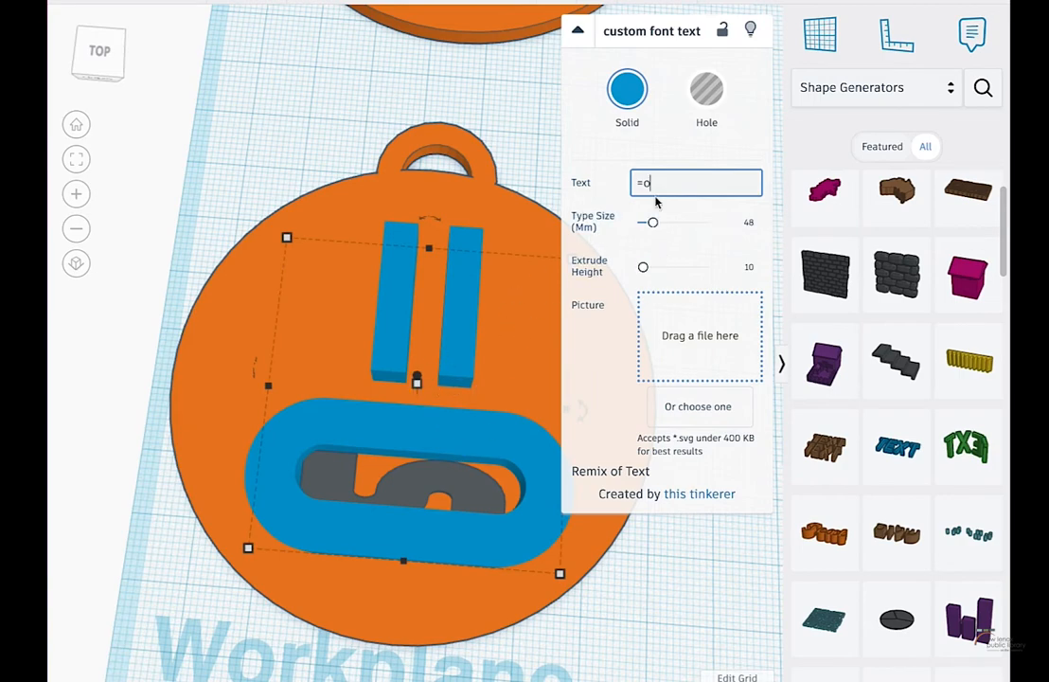
text(p)
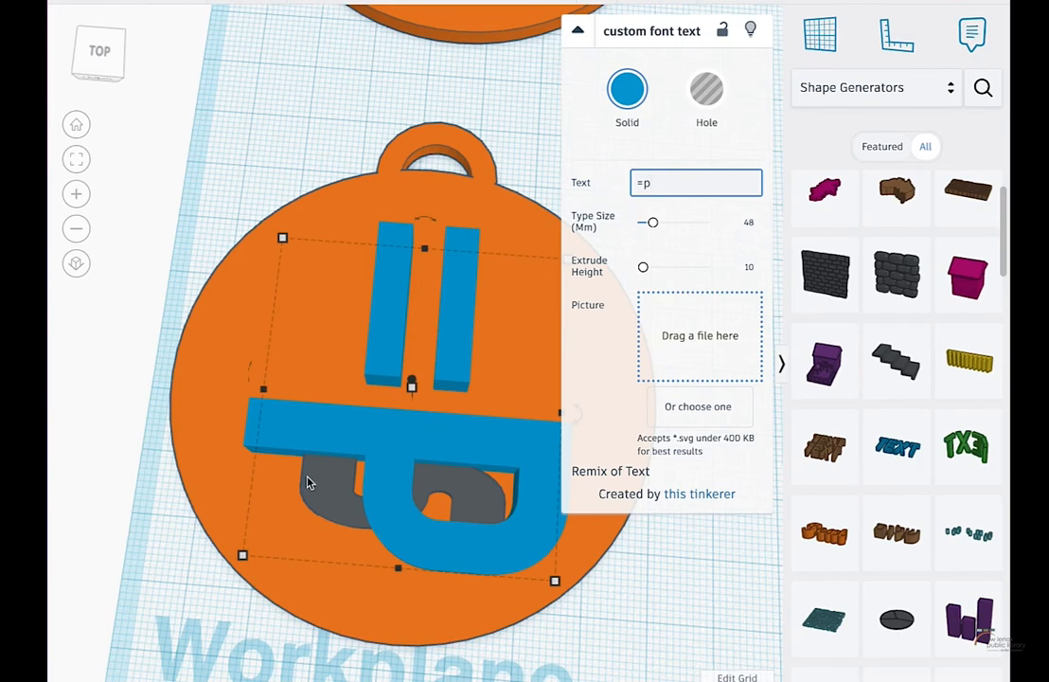
Move the gray s wall off the orange disc, then try ";)" as the face text and shift it toward the disc's middle
drag(307, 480, 113, 17)
click(412, 383)
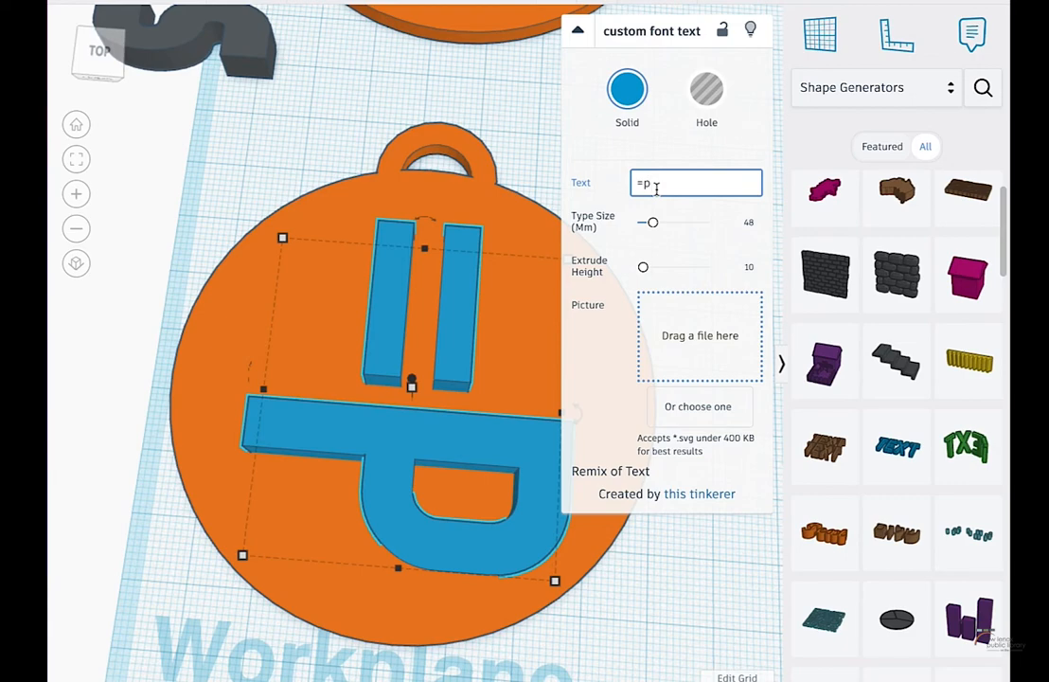
key(BackSpace)
key(BackSpace)
text(;))
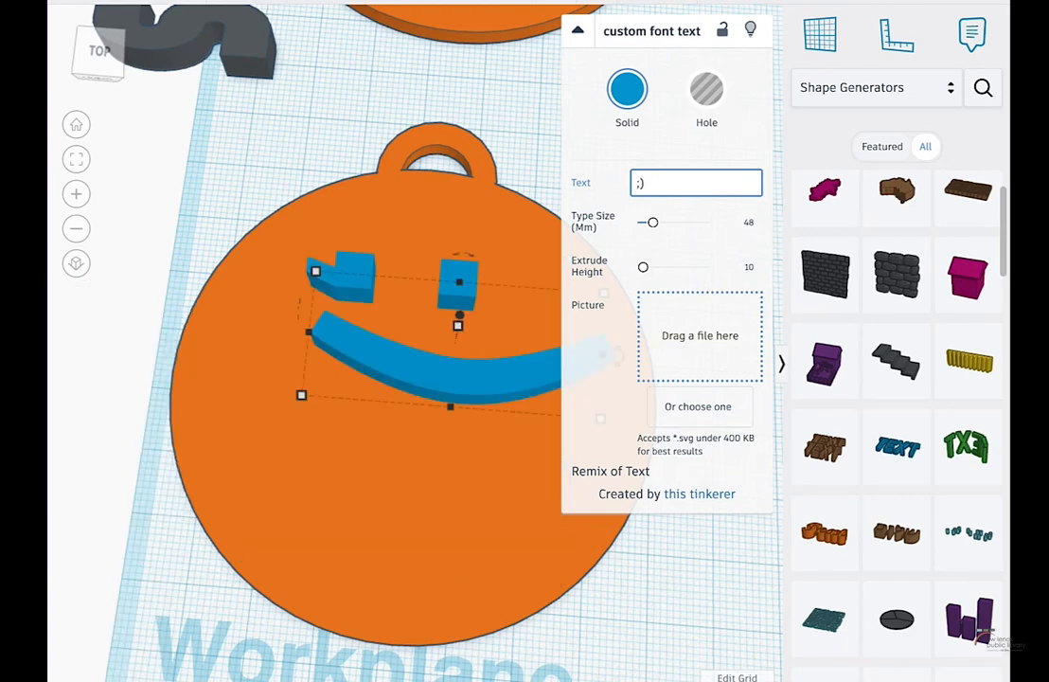
drag(364, 337, 371, 444)
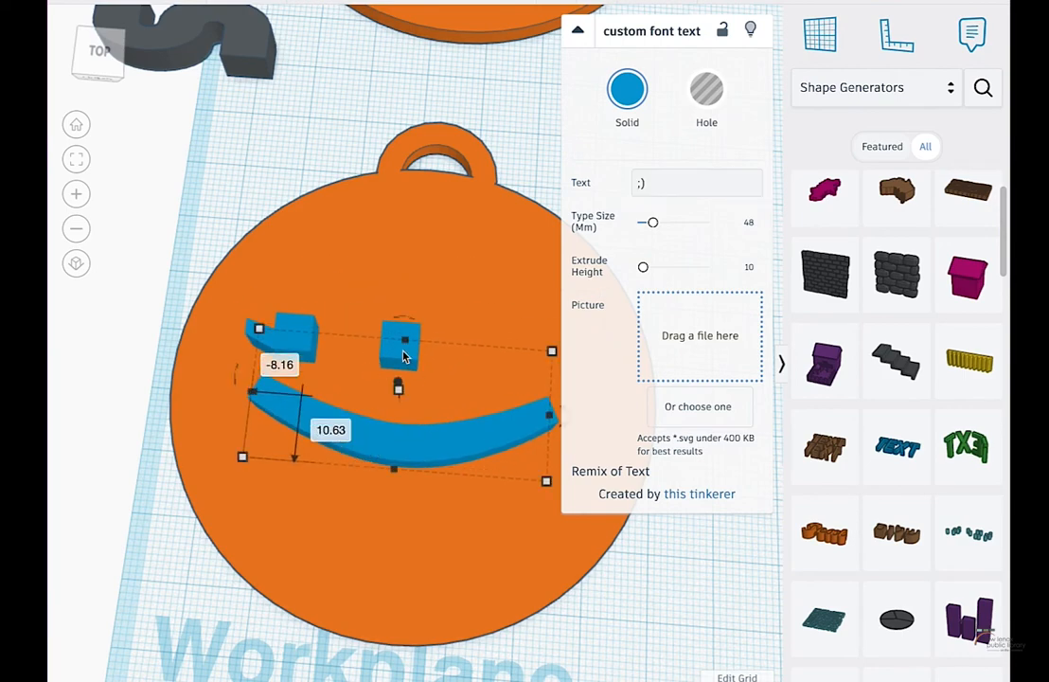
Try ";D" as the face text for a winking grin and center it on the orange disc
click(660, 182)
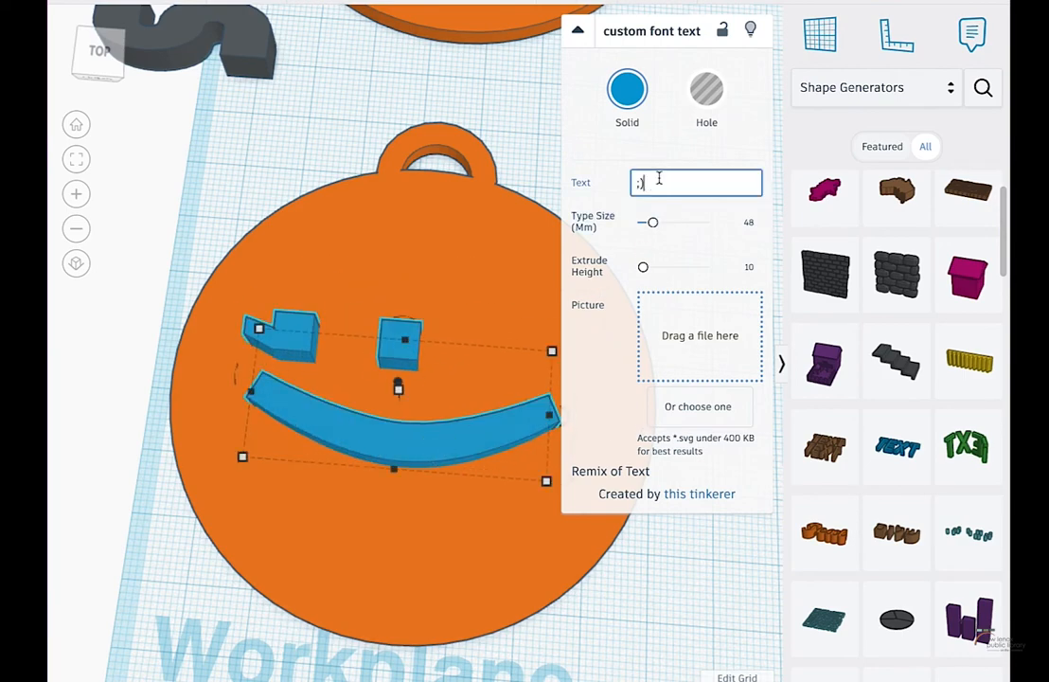
key(BackSpace)
text(D)
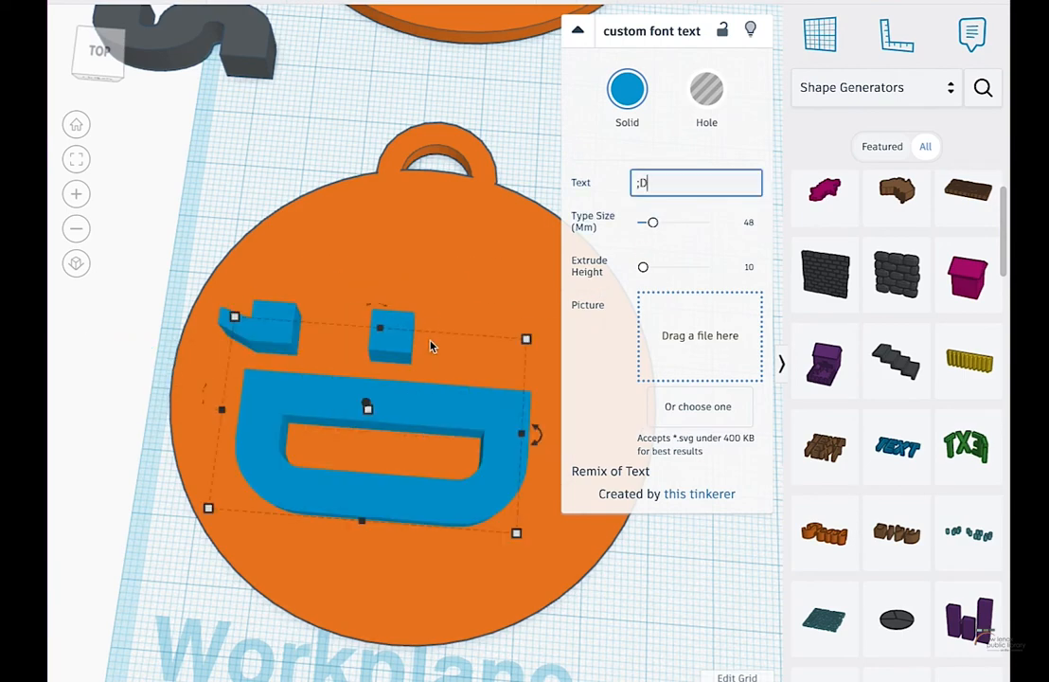
drag(437, 389, 463, 398)
click(491, 324)
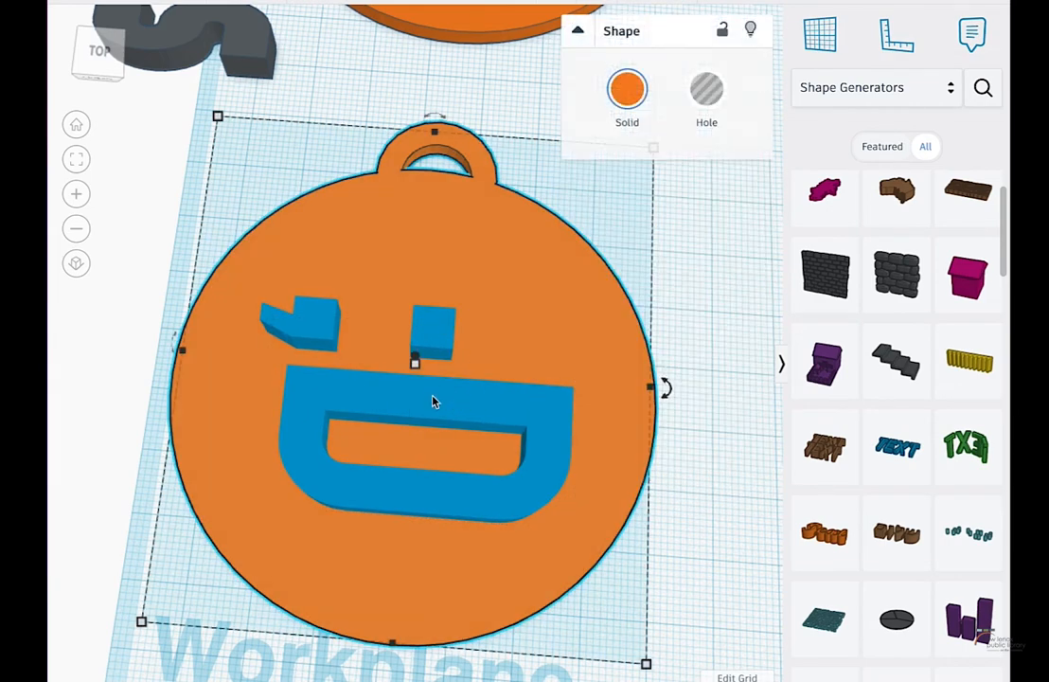
Delete the rotated face text and place a new custom font text shape on the orange disc
click(434, 401)
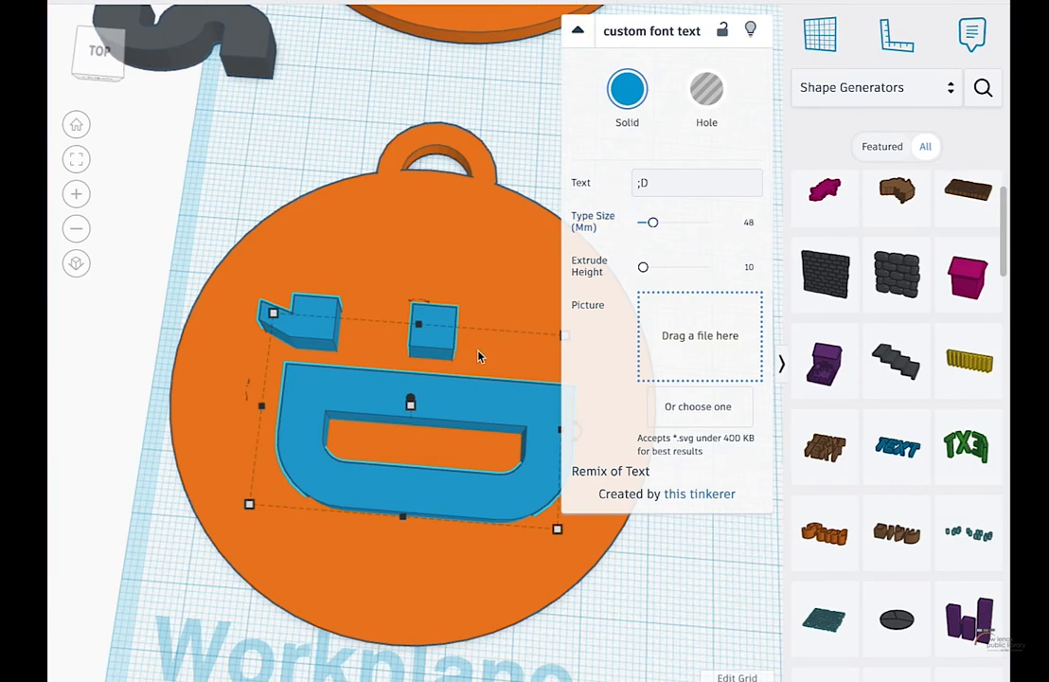
key(Delete)
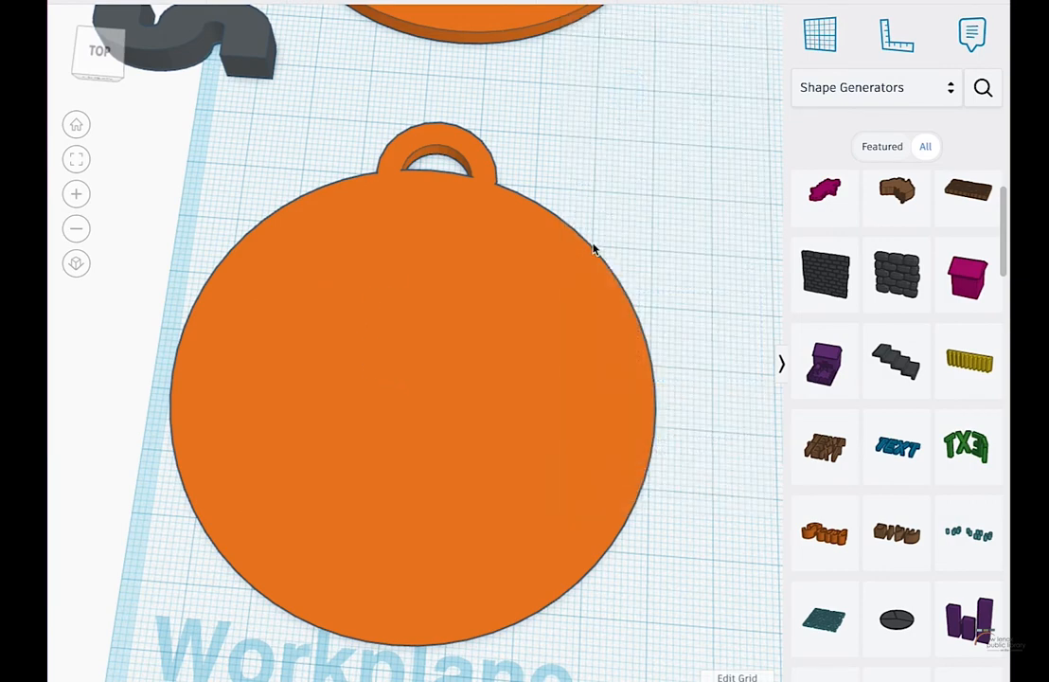
drag(895, 445, 488, 313)
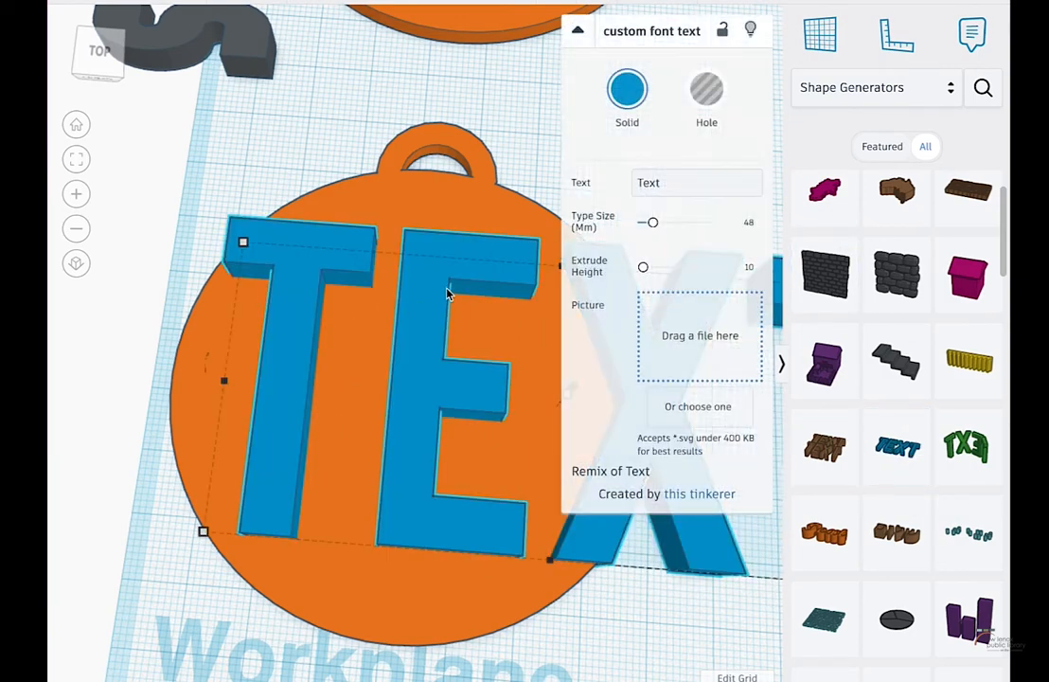
Set the new custom font text to ">.>" and narrow it so the face fits within the orange disc
click(638, 180)
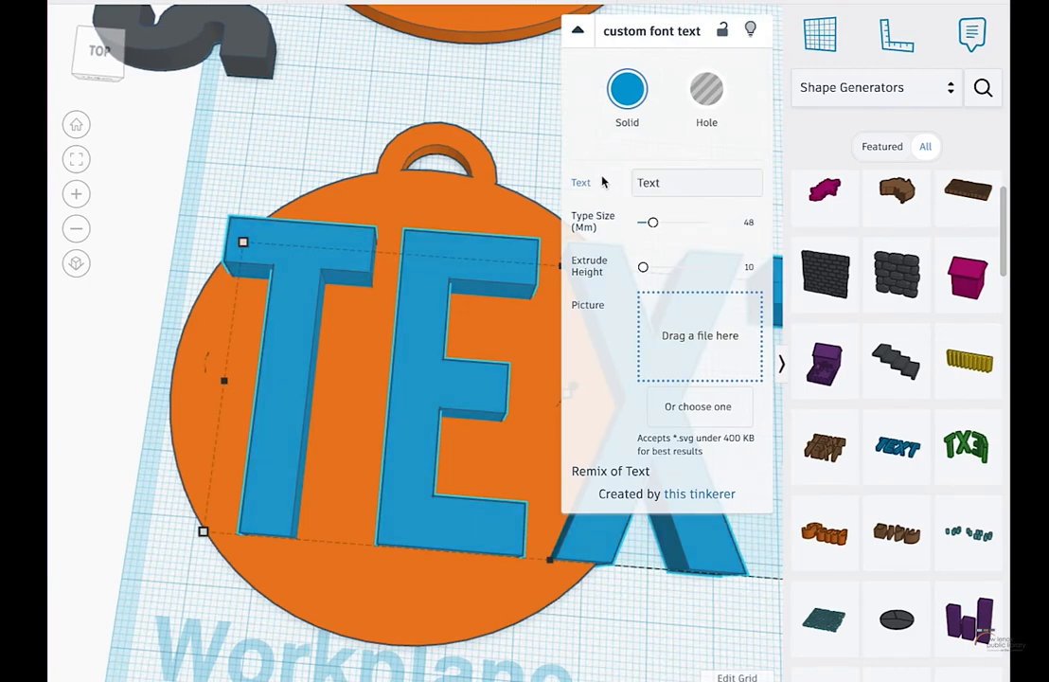
click(644, 180)
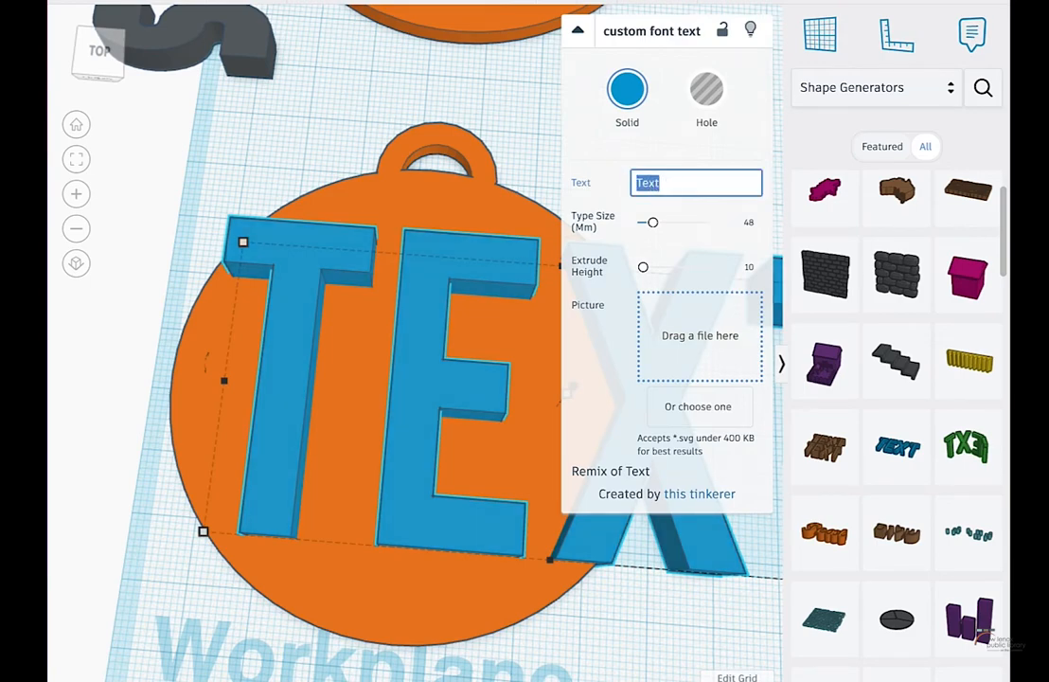
text(>.>)
scroll(596, 426, down, 3)
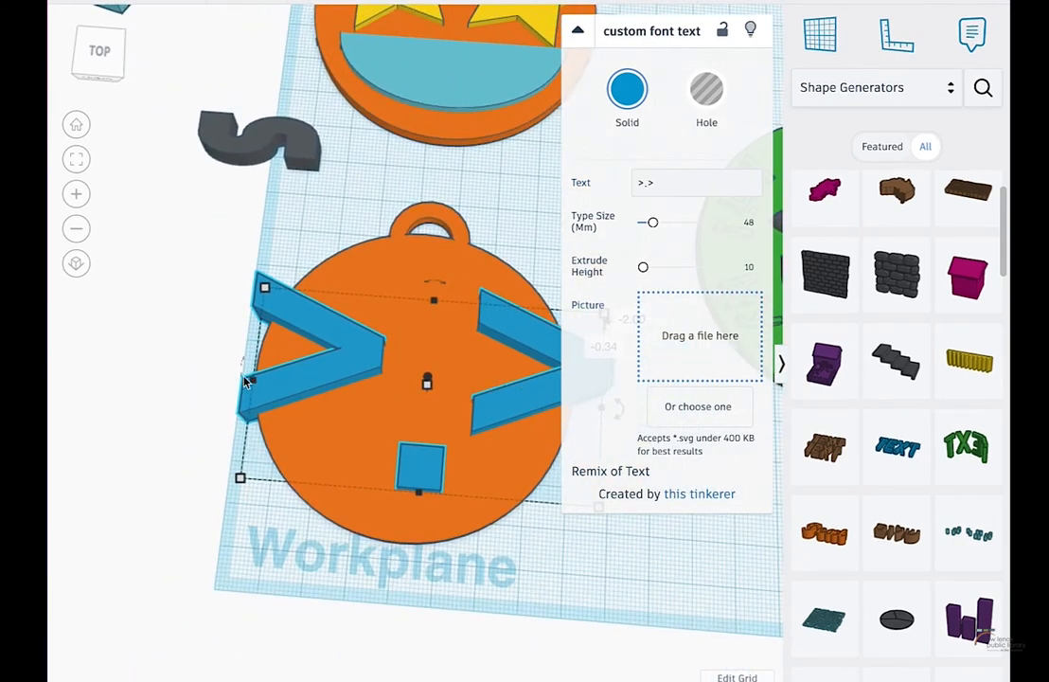
drag(244, 380, 475, 352)
click(369, 371)
scroll(581, 405, up, 2)
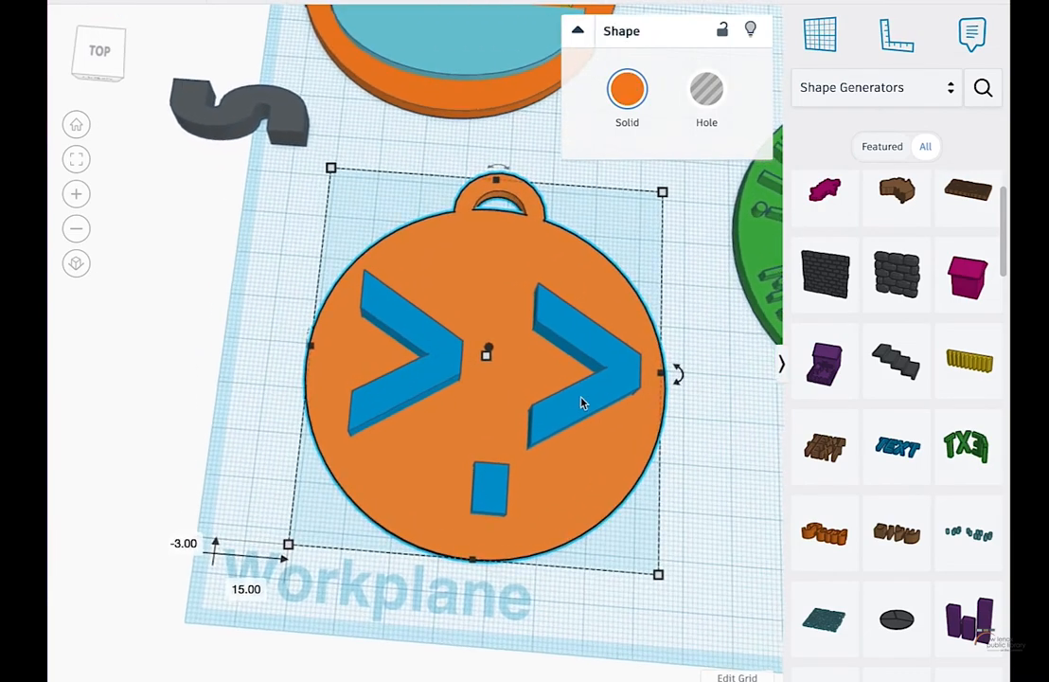
click(581, 403)
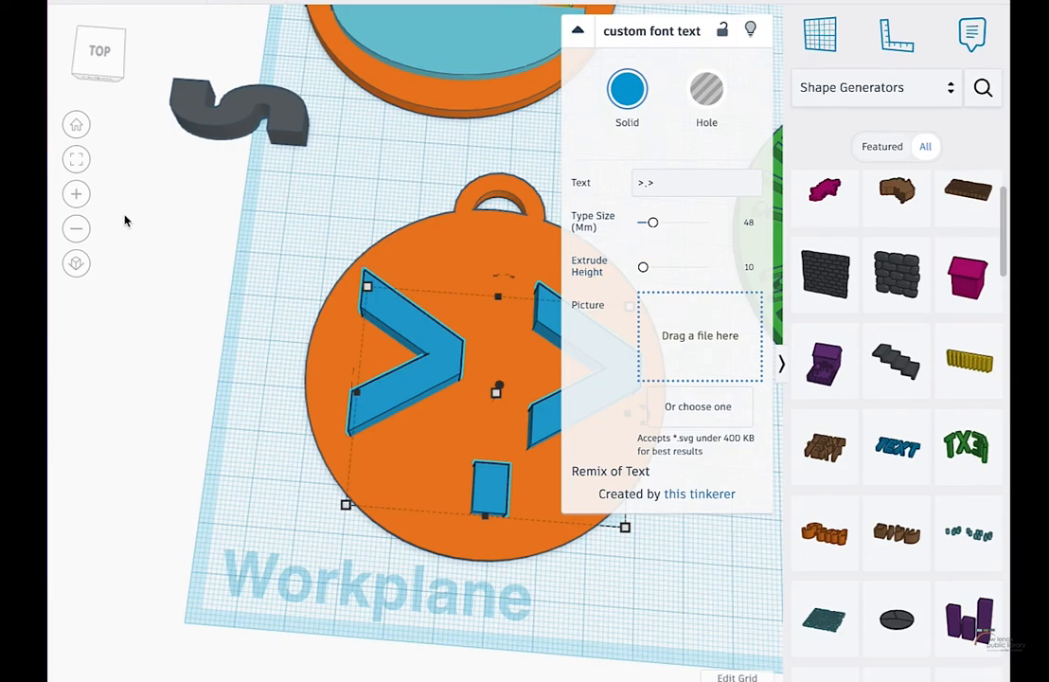
click(60, 158)
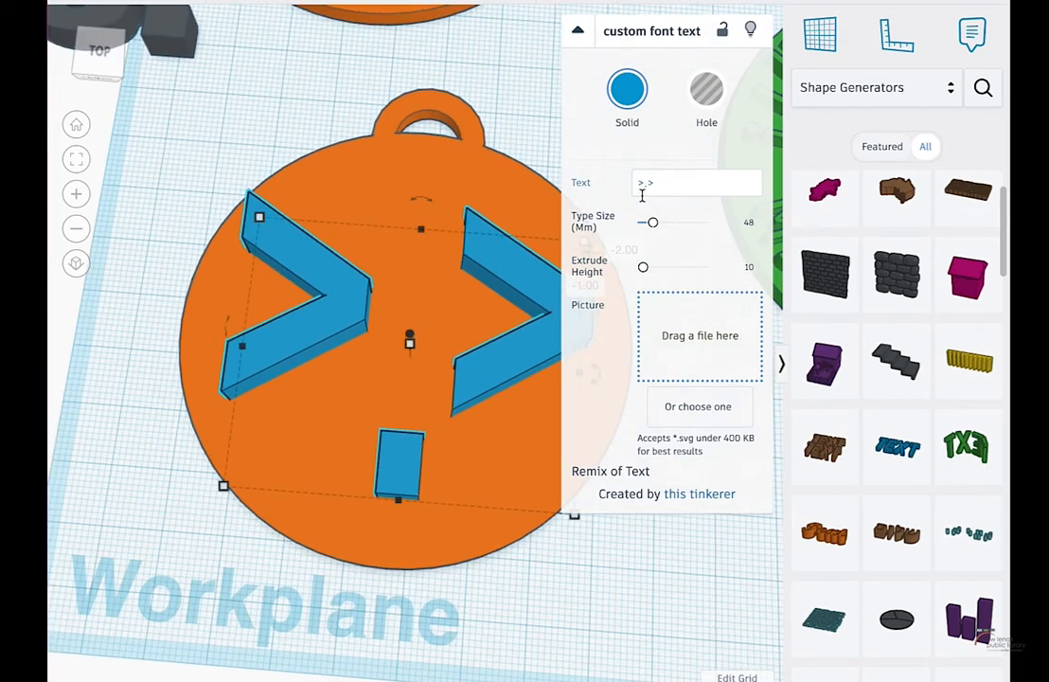
Try "o.o" as the custom font text and shift it onto the upper part of the disc
drag(644, 192, 613, 190)
drag(728, 183, 676, 185)
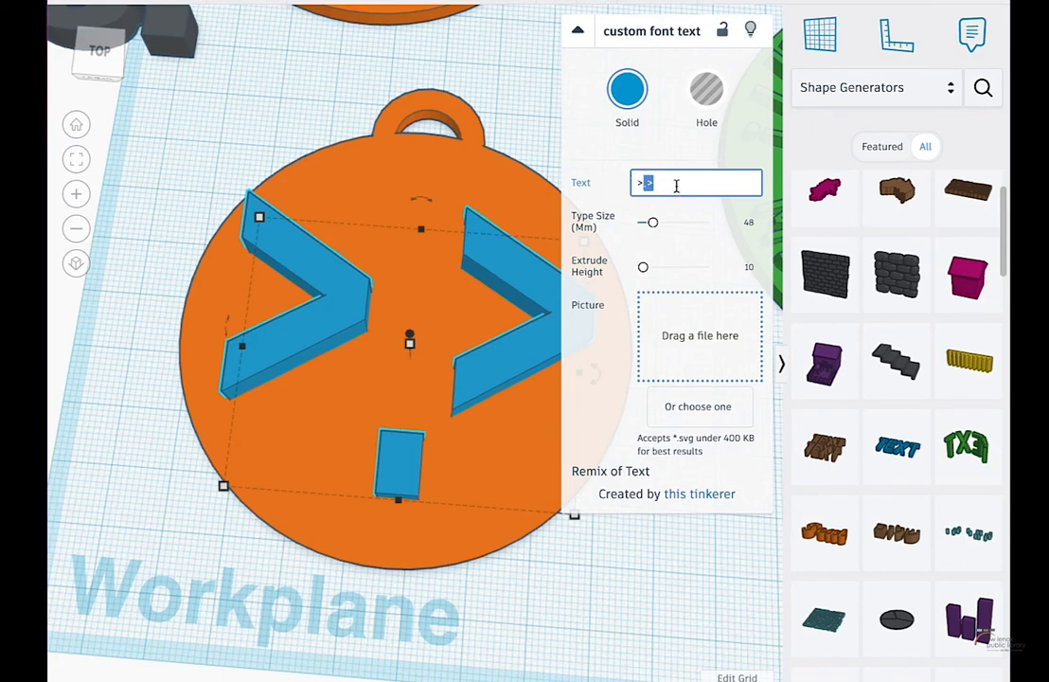
text(0.0)
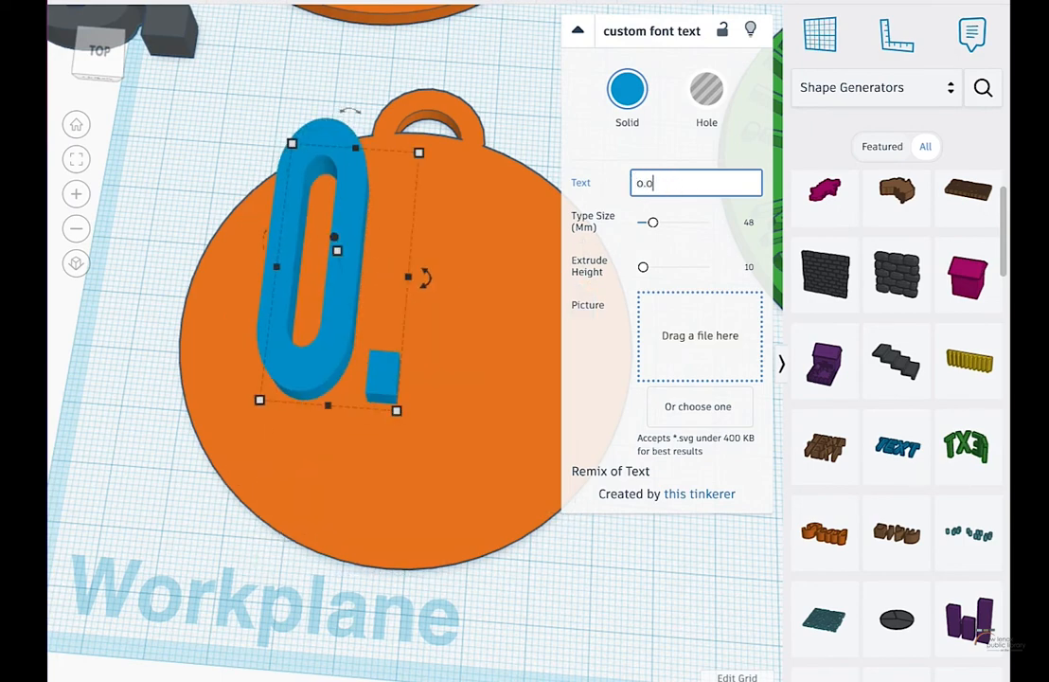
drag(425, 374, 457, 401)
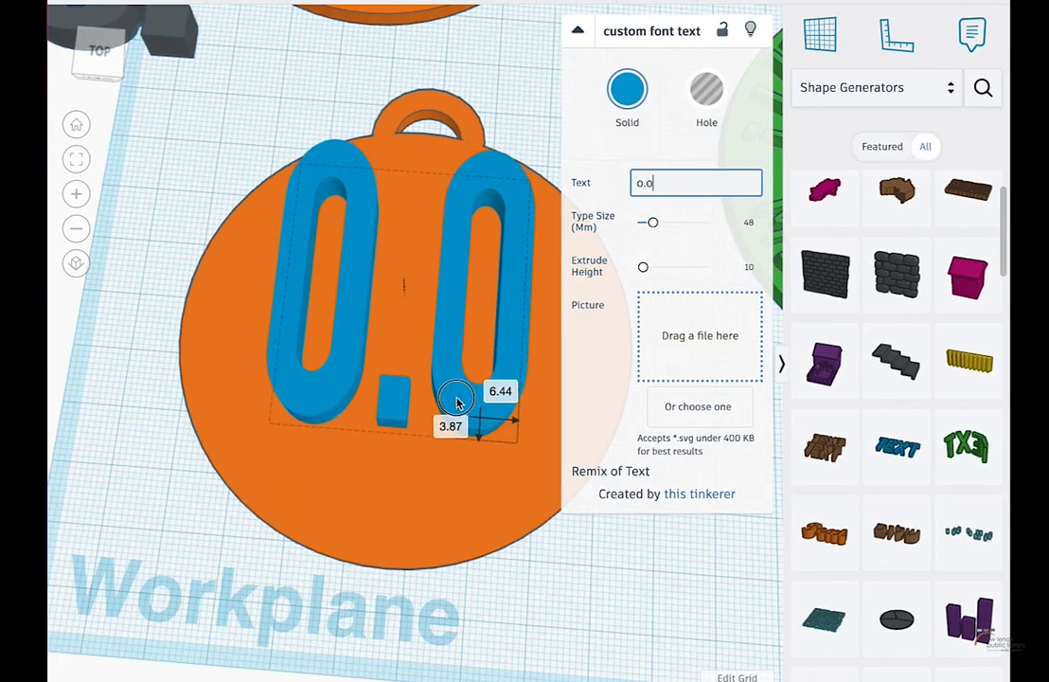
scroll(429, 343, down, 2)
scroll(429, 344, down, 2)
scroll(438, 347, up, 2)
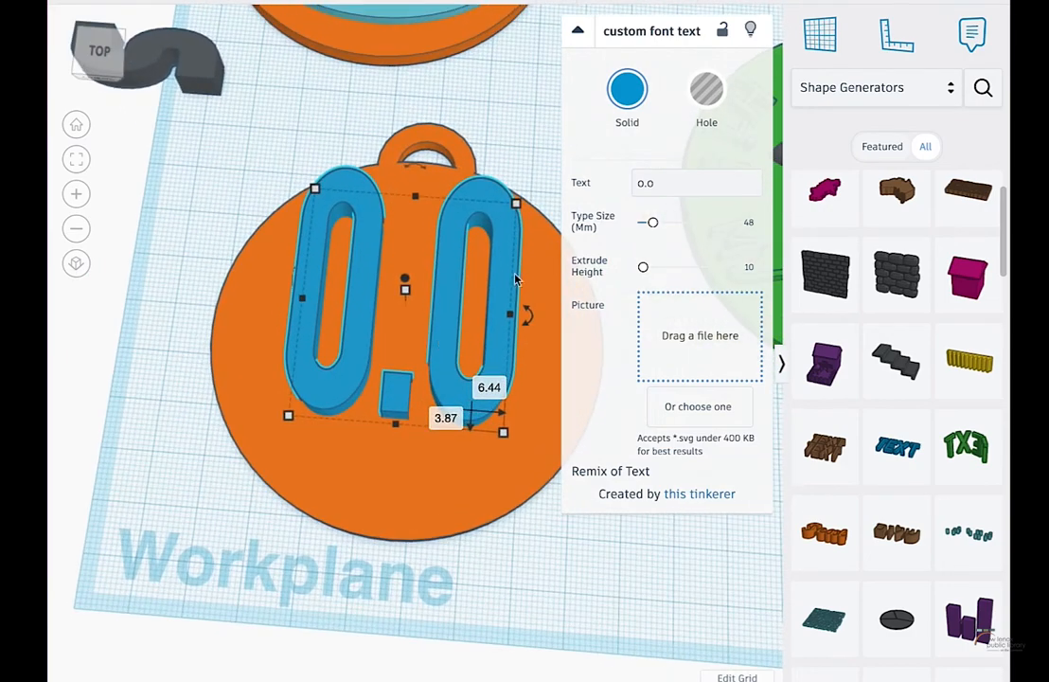
Set the custom font text to "> <" and place it as squinting eyes on the disc's upper half
drag(660, 186, 636, 183)
click(656, 185)
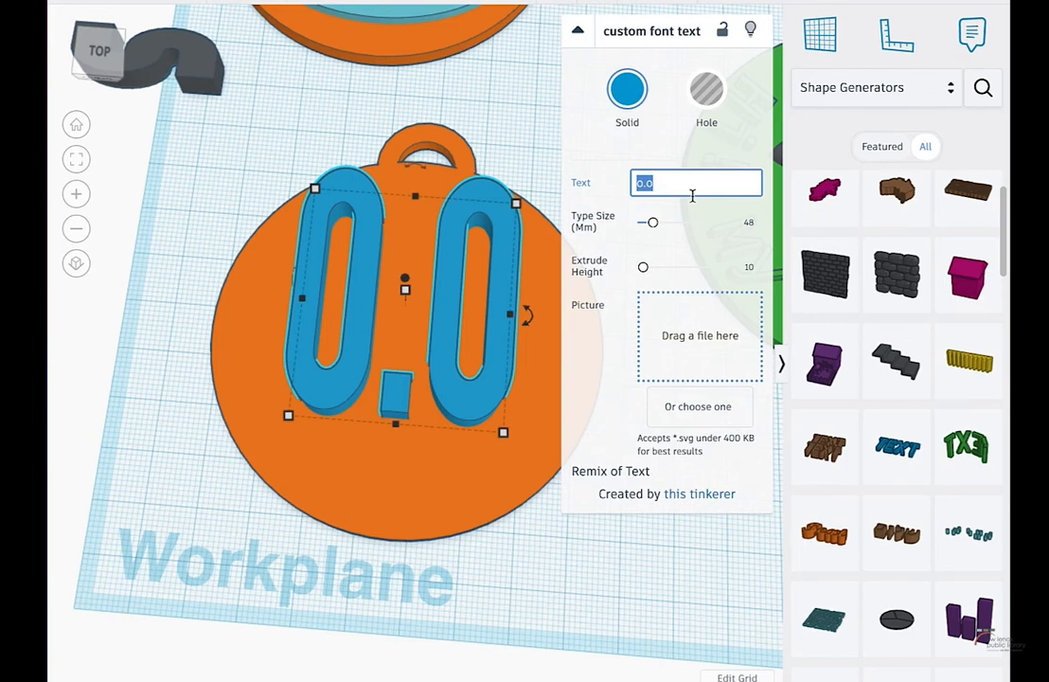
key(BackSpace)
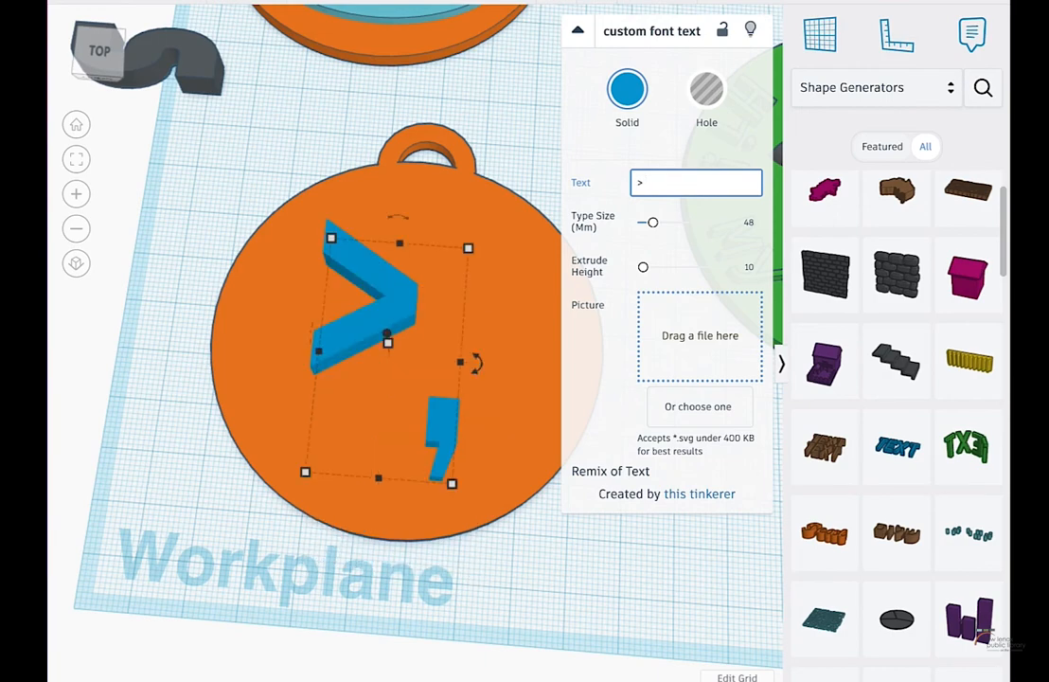
key(BackSpace)
text(<)
Move the gray s wall beneath the eyes as a mouth and select the ornament's three shapes
scroll(279, 223, down, 5)
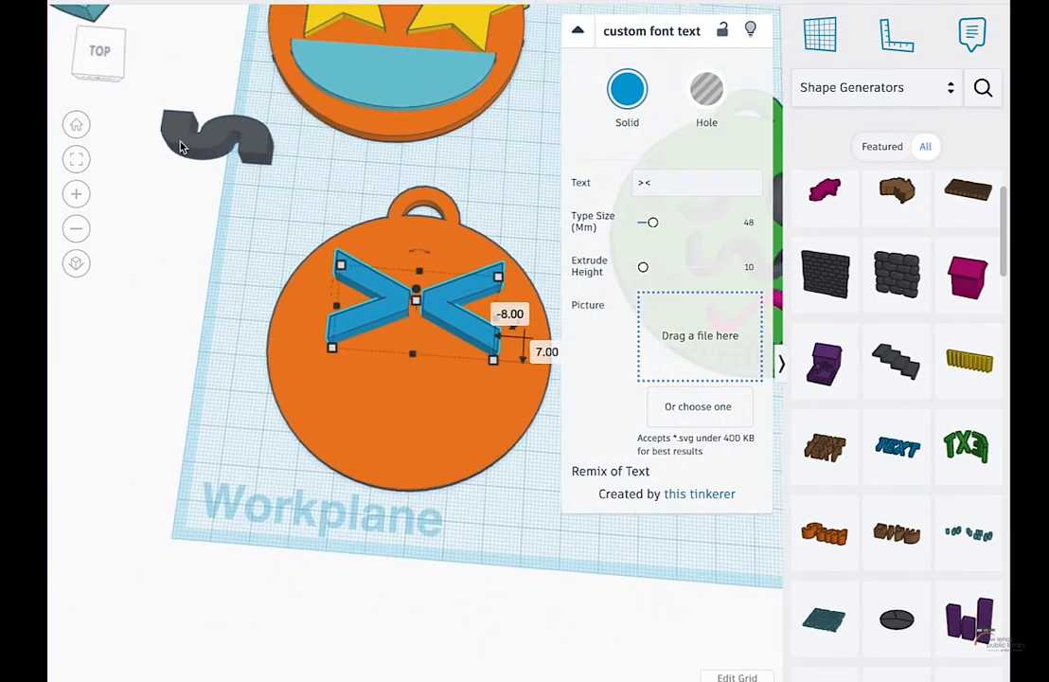
scroll(201, 140, up, 3)
drag(216, 139, 405, 395)
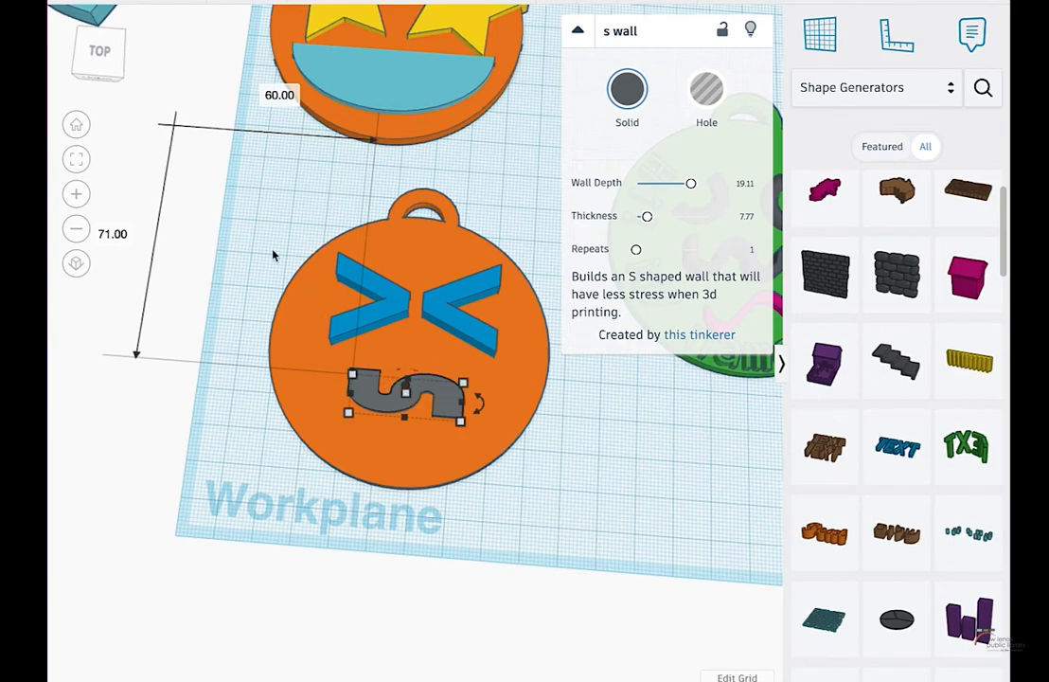
drag(234, 233, 465, 426)
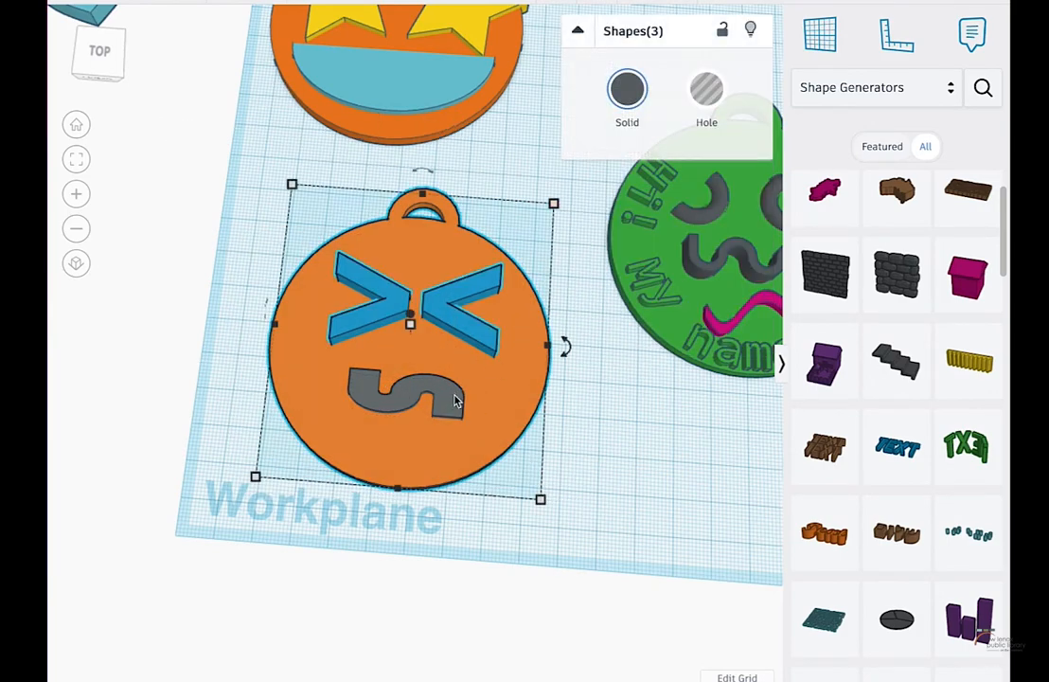
key(ctrl+g)
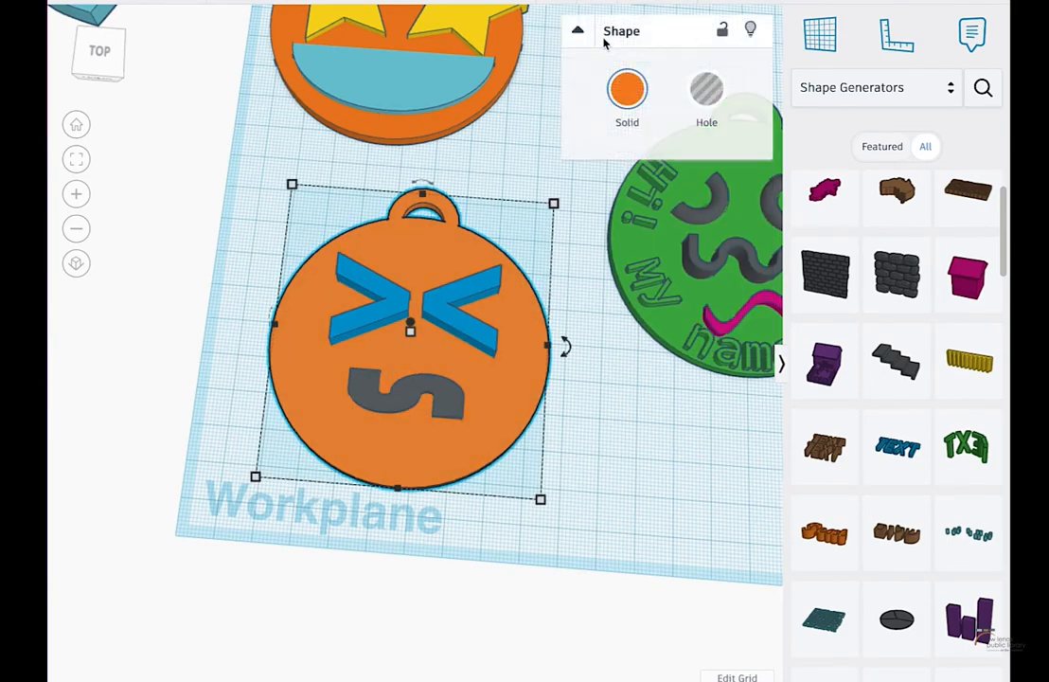
Examine the ornament's raised features from a low angle and check the s wall mouth's settings
click(579, 34)
click(628, 494)
click(471, 410)
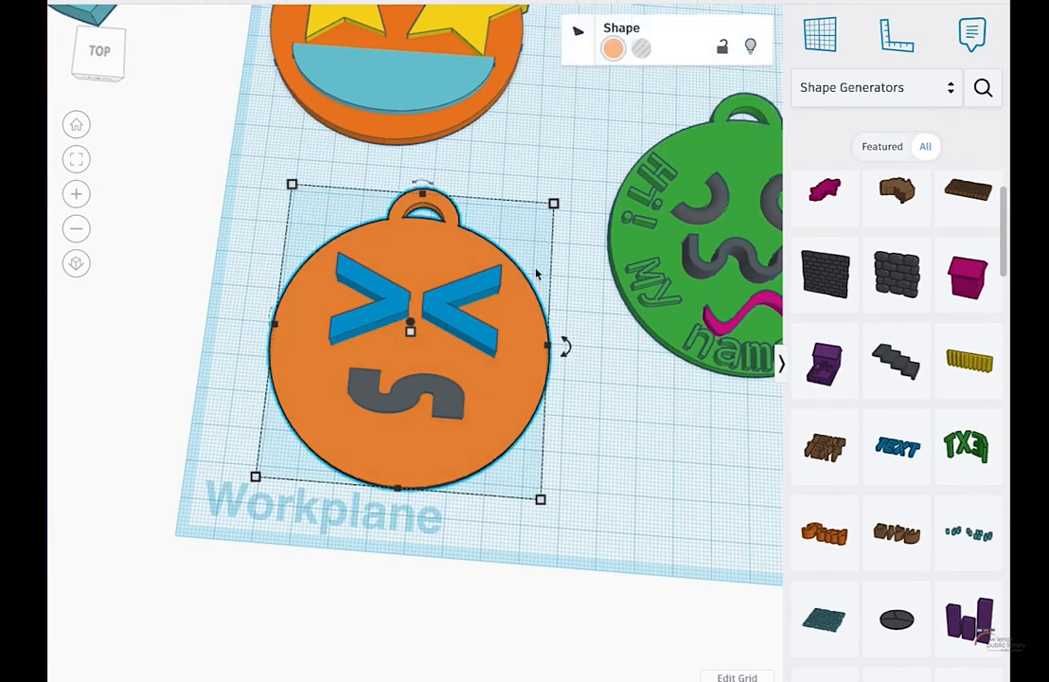
right_drag(521, 541, 461, 410)
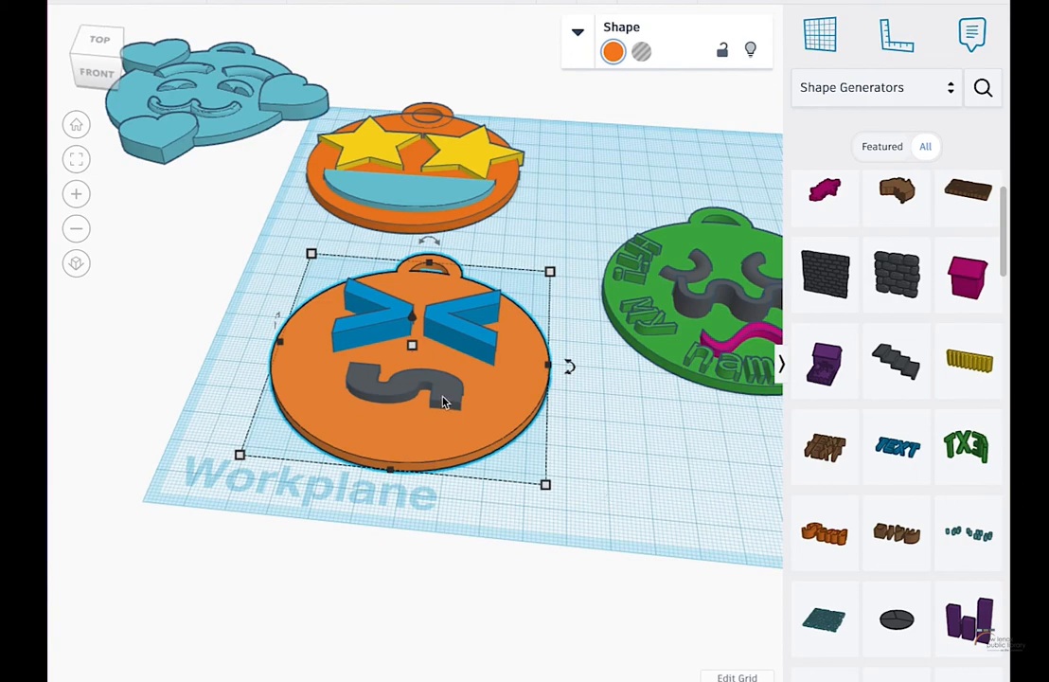
scroll(471, 426, up, 5)
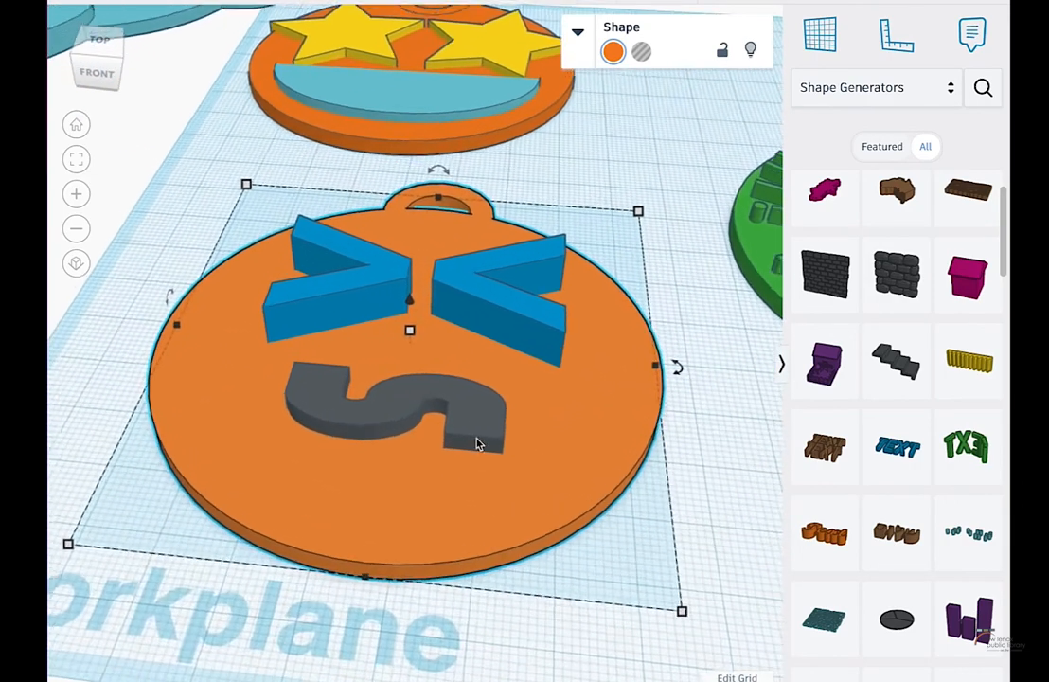
click(774, 482)
click(496, 452)
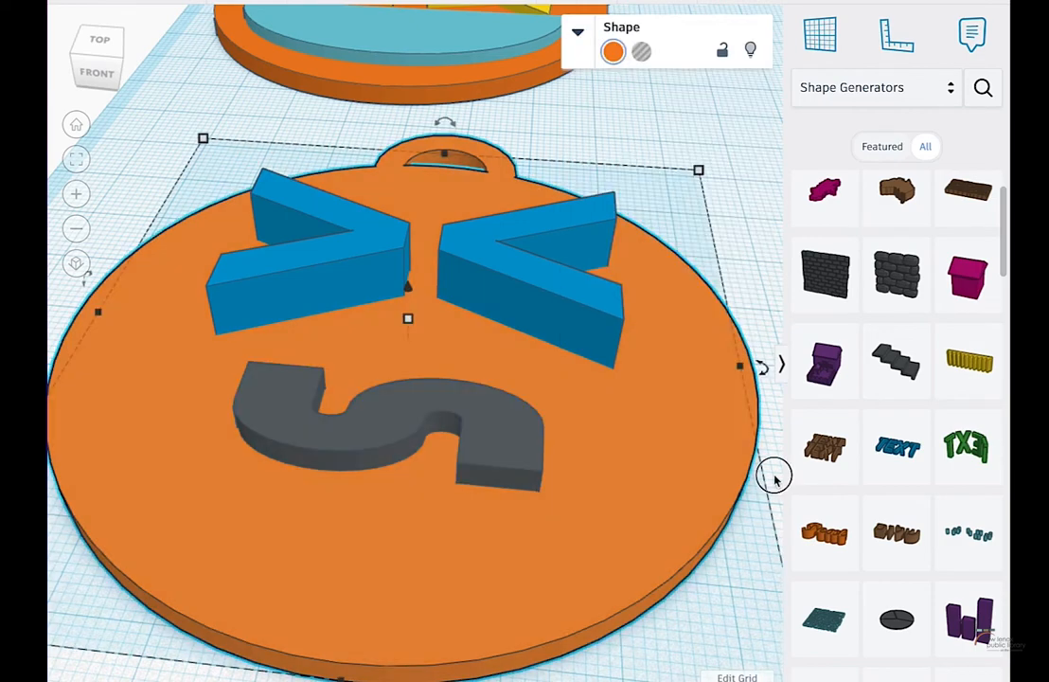
click(772, 475)
click(494, 456)
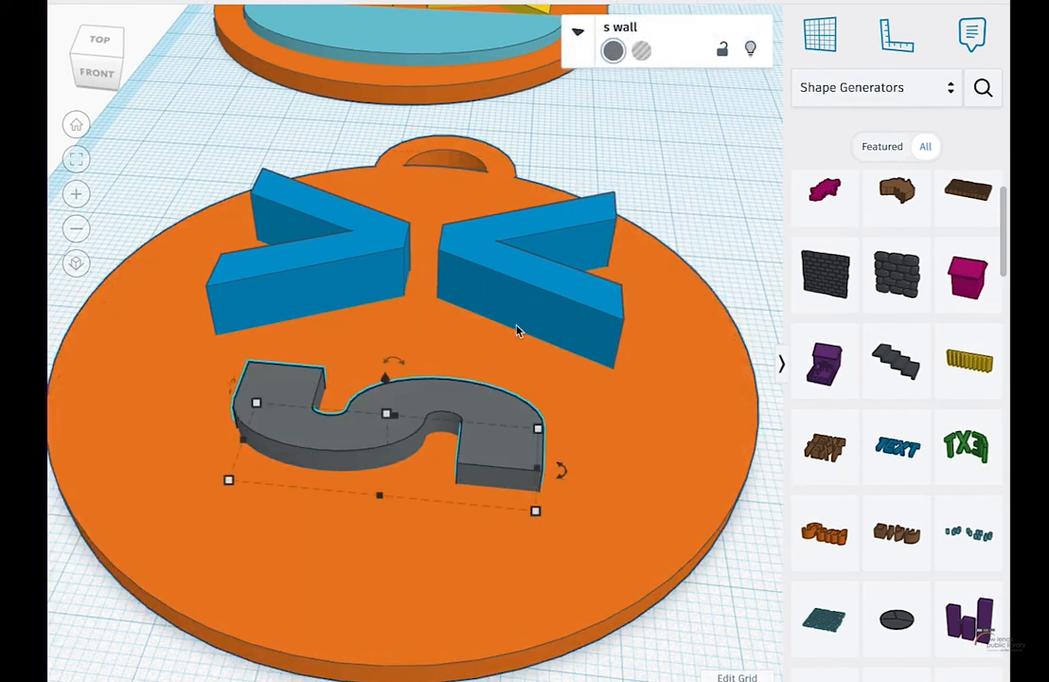
click(576, 33)
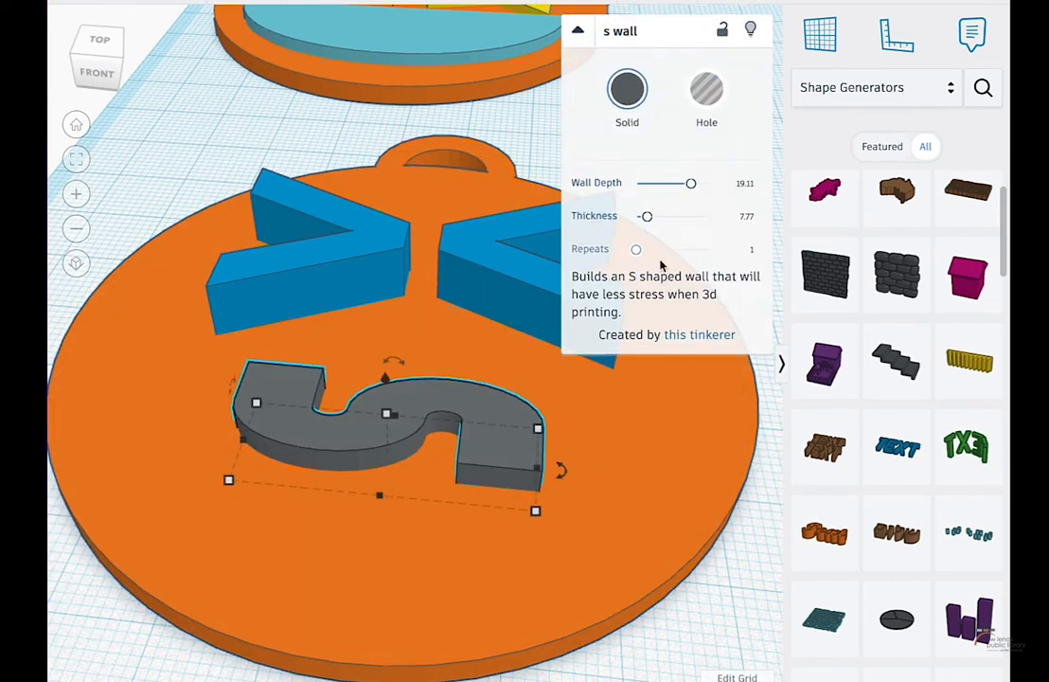
click(576, 33)
Set the "> <" eye text's type size to 45.22 mm and its extrude height to 6
click(479, 280)
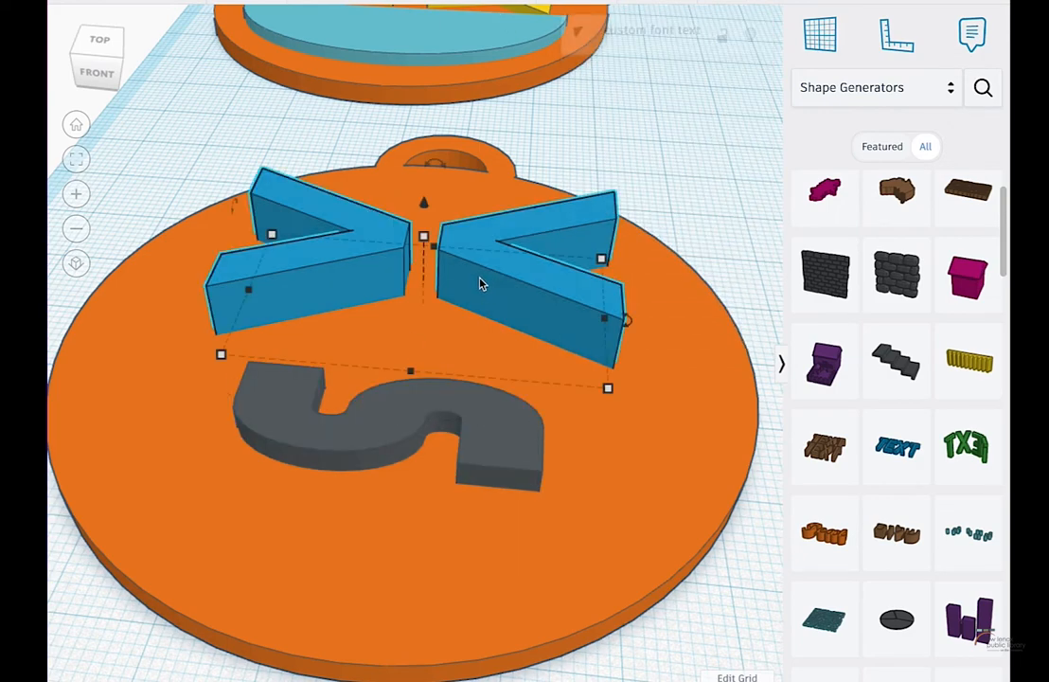
scroll(480, 281, down, 3)
click(578, 32)
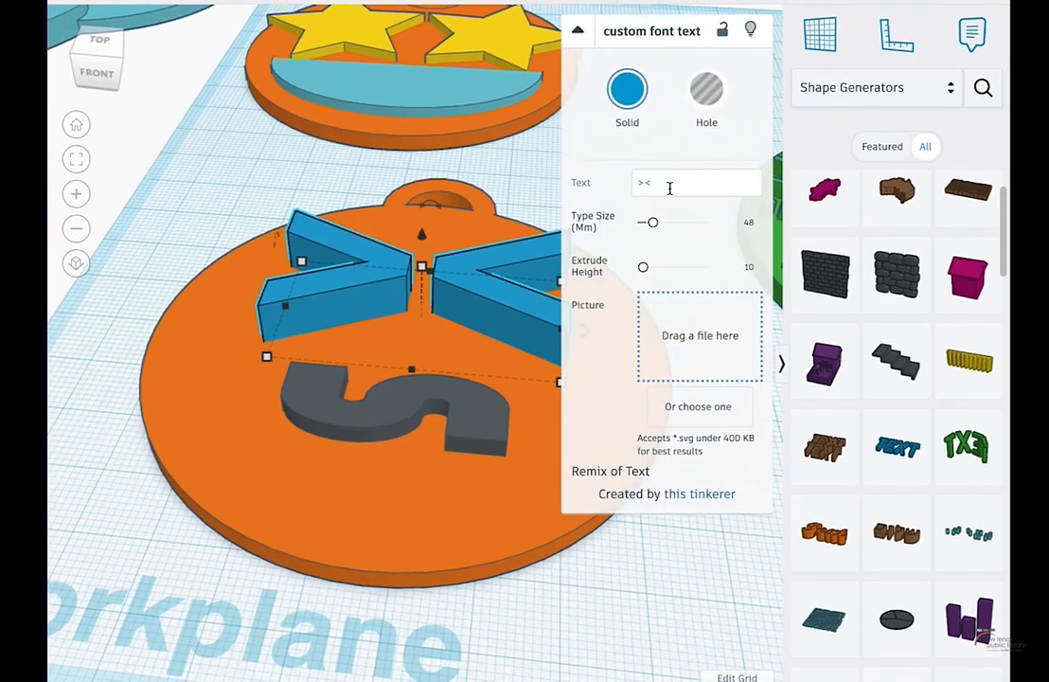
drag(653, 223, 651, 226)
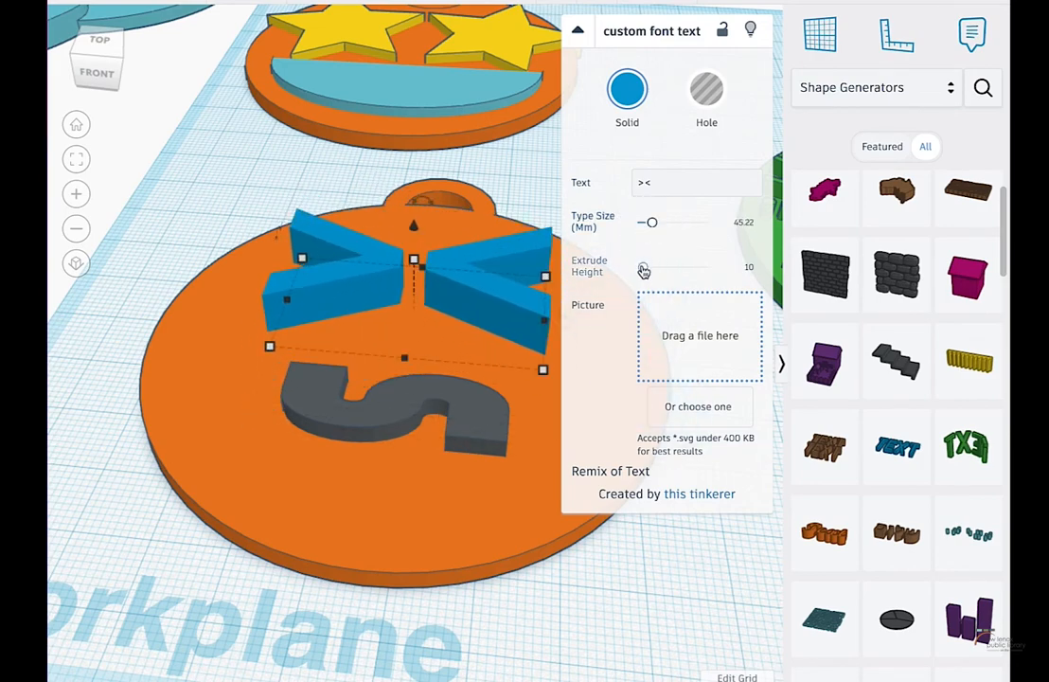
click(746, 270)
key(Return)
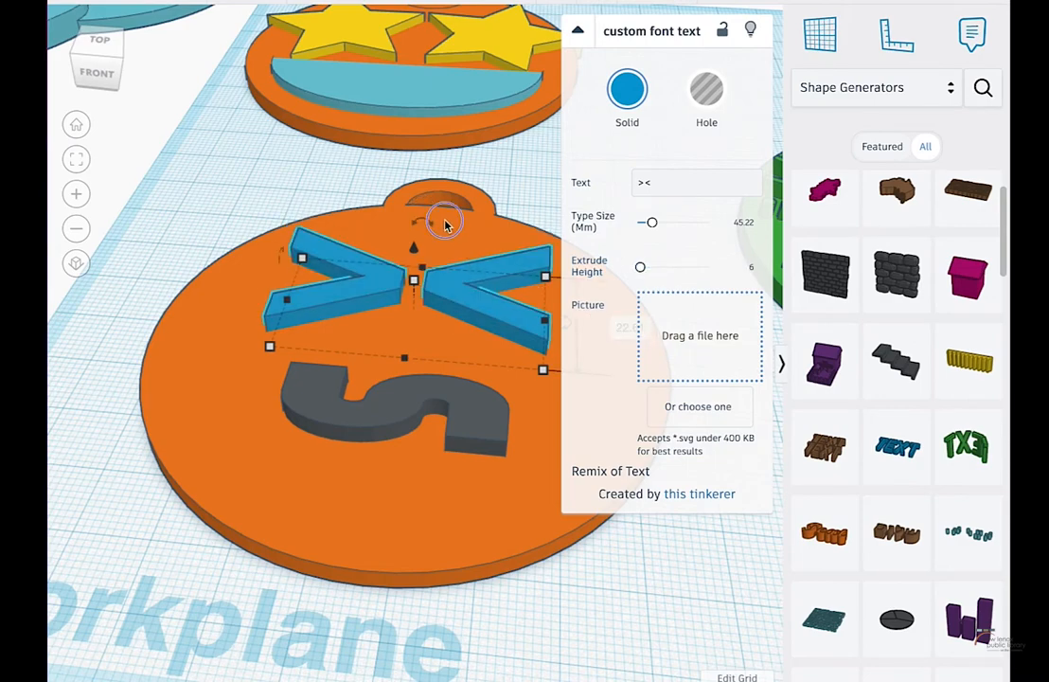
Set the "> <" eye text's length to 23 mm and nudge it toward the disc's ring and centre line
right_drag(445, 224, 445, 351)
drag(452, 249, 448, 265)
scroll(415, 284, down, 3)
scroll(415, 313, up, 2)
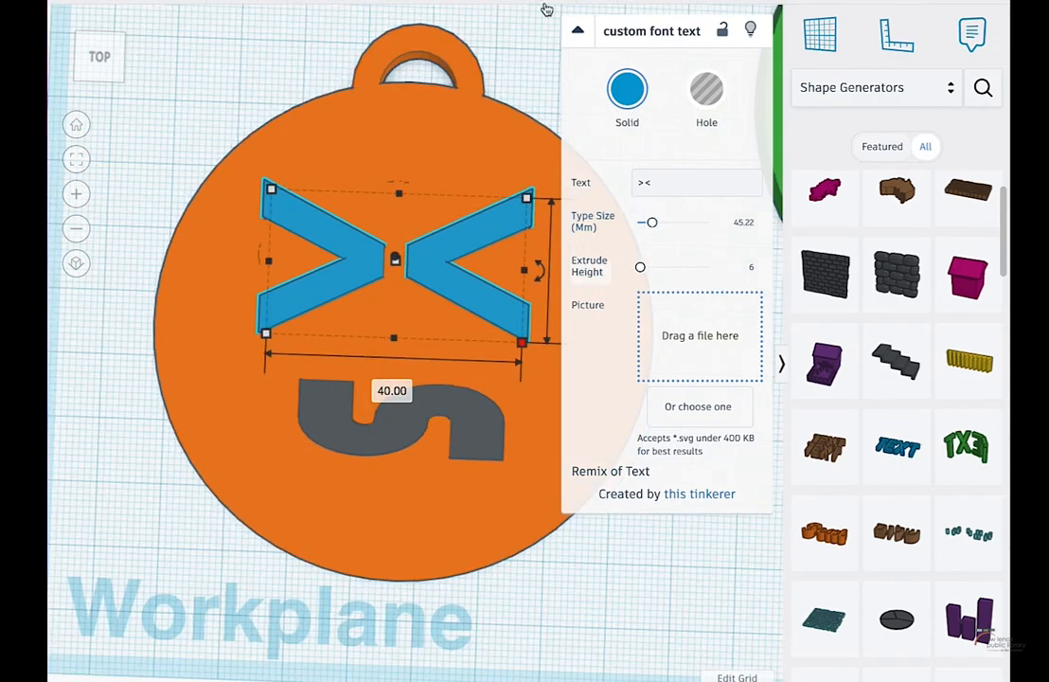
click(589, 272)
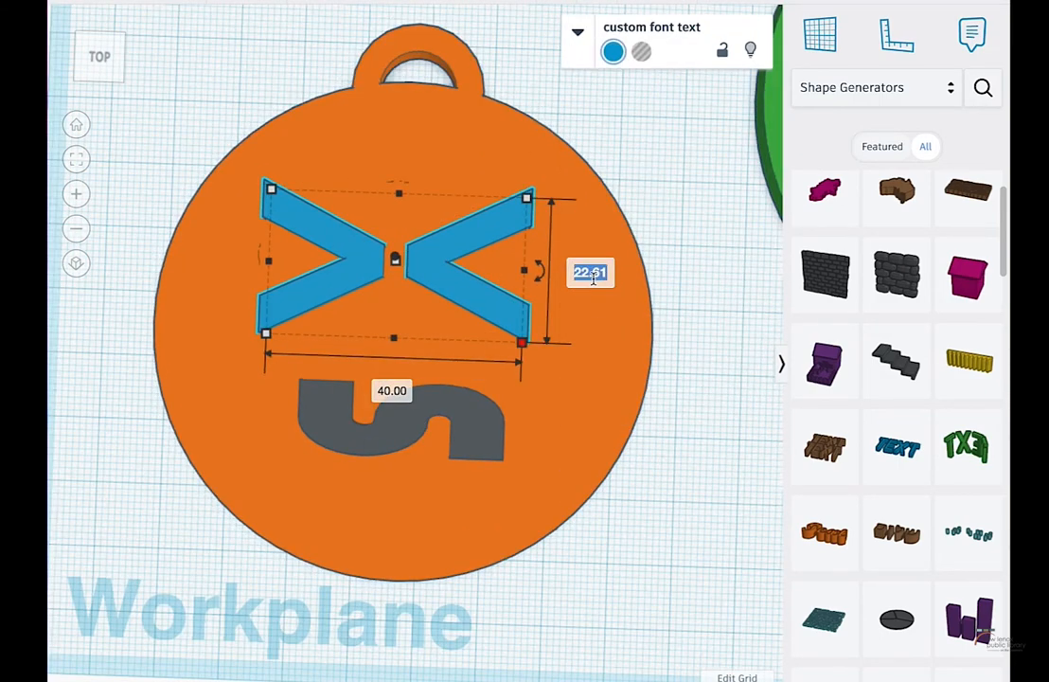
key(Return)
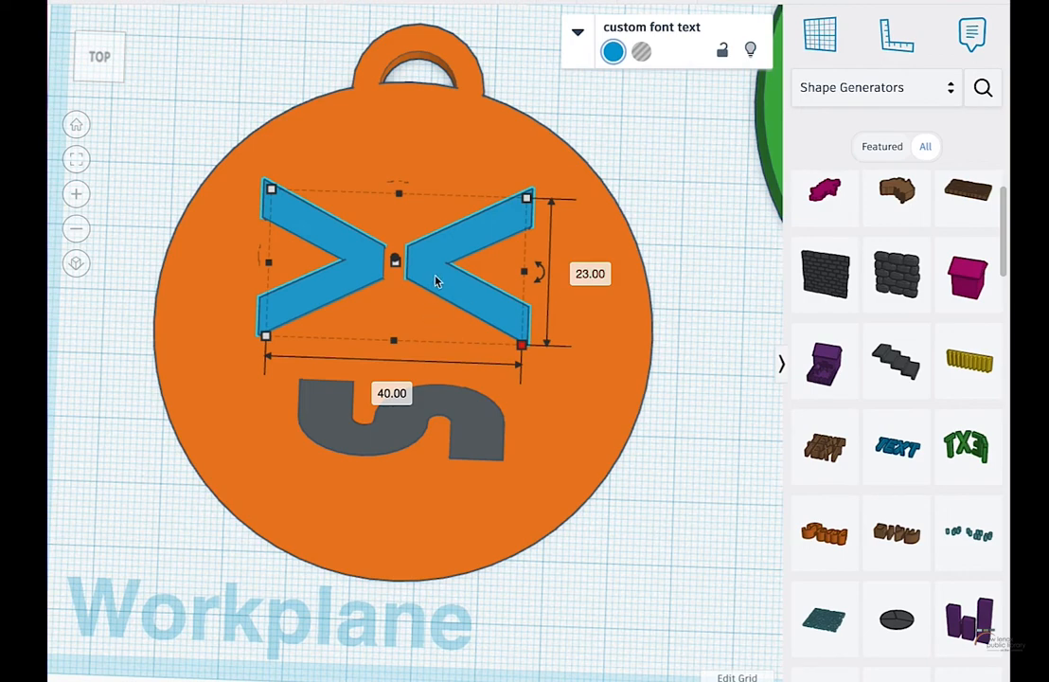
drag(437, 281, 446, 270)
Shift the gray s wall mouth about 1.5 mm left and 3 mm down, below the squinting eyes
click(454, 398)
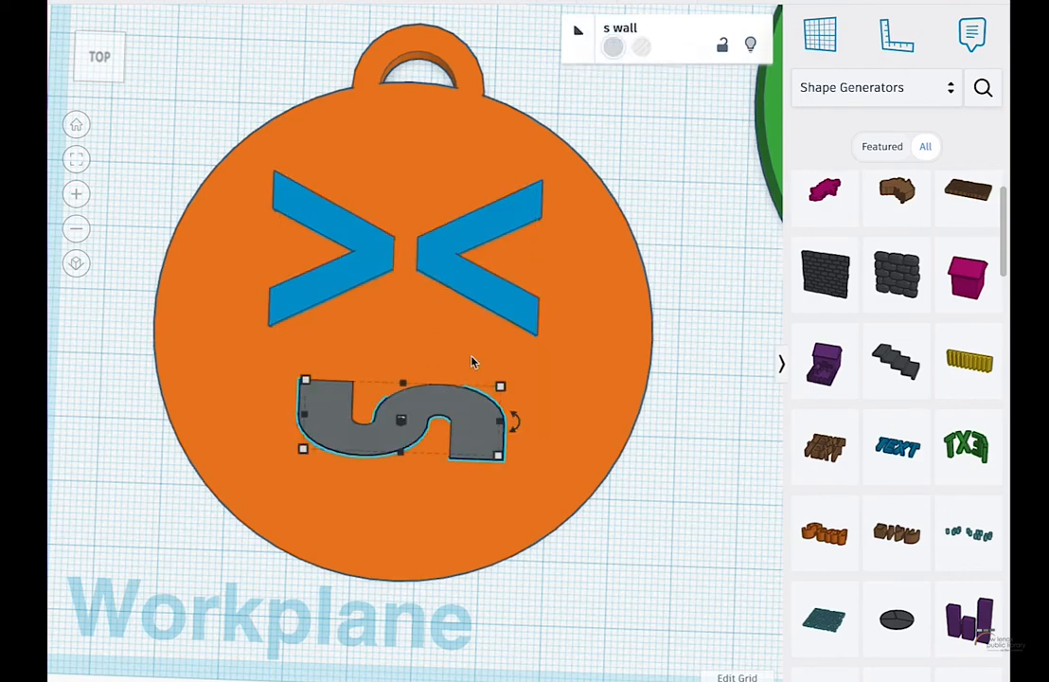
click(455, 266)
mouse_move(535, 342)
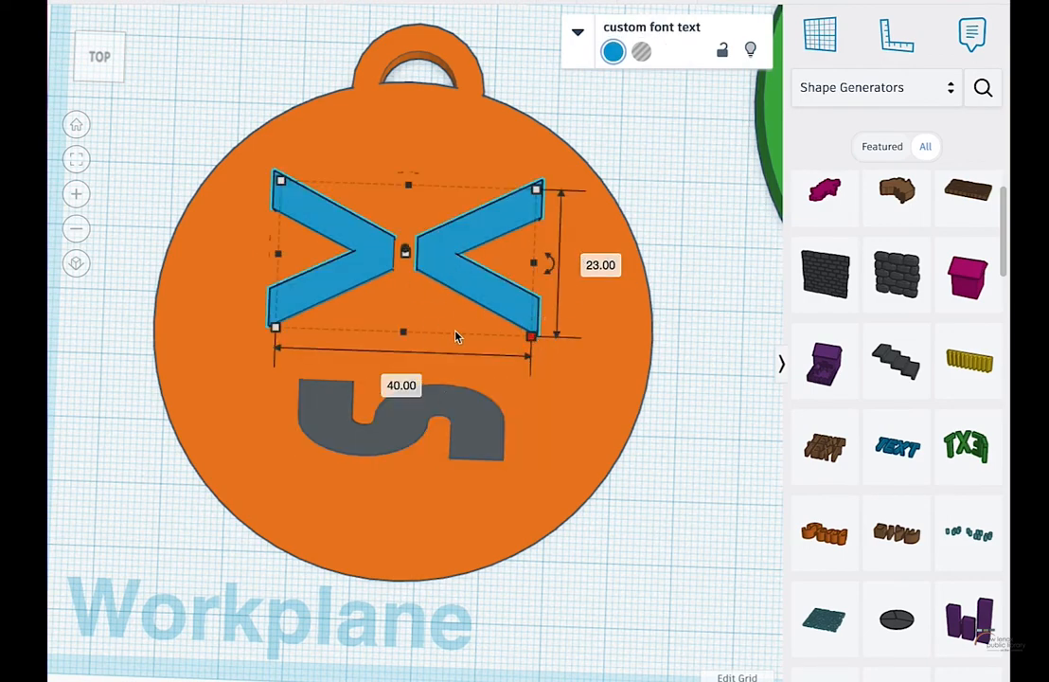
right_drag(481, 431, 470, 372)
right_drag(536, 334, 522, 519)
drag(443, 426, 431, 443)
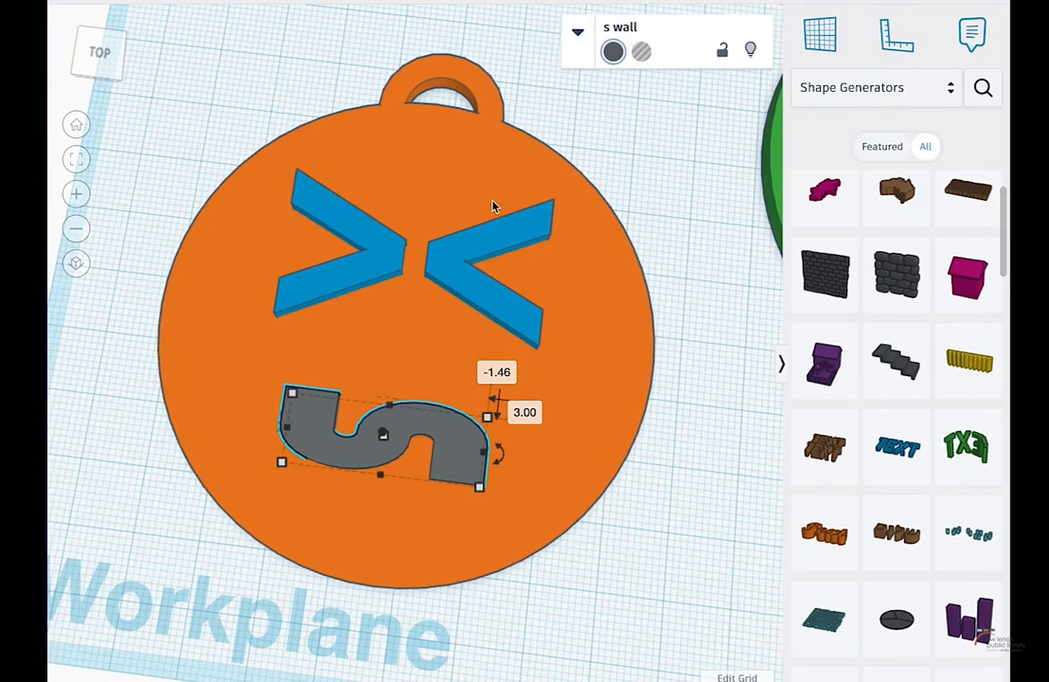
Group the squinting-eyes ornament's shapes and move it beside the star-eyed ornament
scroll(492, 206, down, 4)
drag(245, 194, 562, 471)
key(ctrl+g)
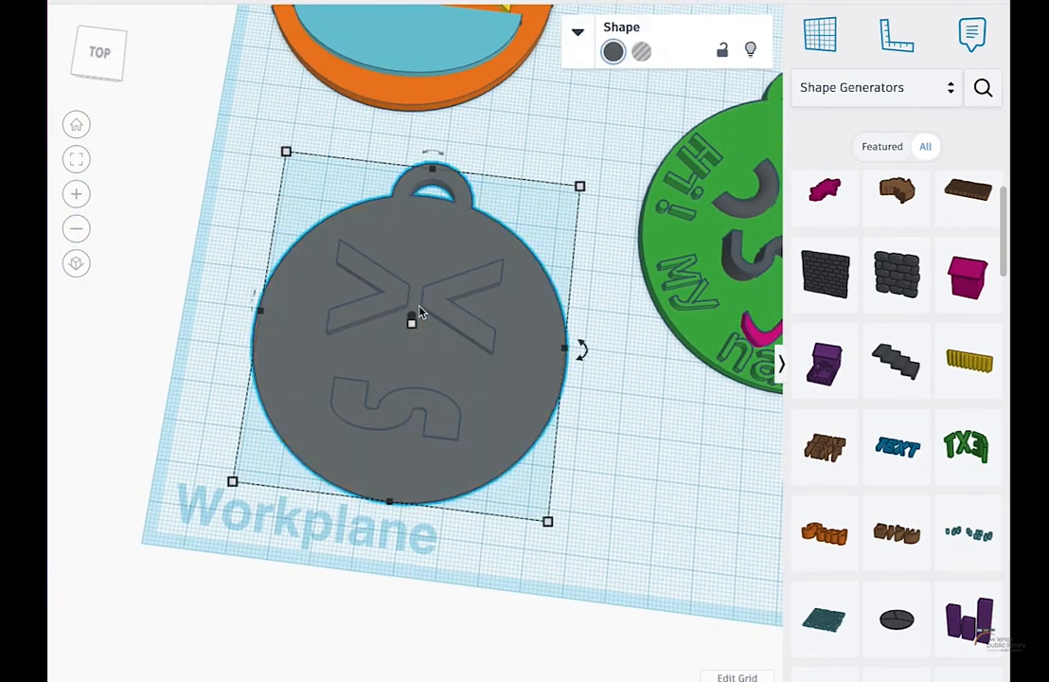
drag(438, 353, 557, 142)
Bring the heart-decorated ornament onto the workplane in front of the star-eyed one and ungroup it into its parts
scroll(557, 142, down, 4)
drag(230, 93, 378, 332)
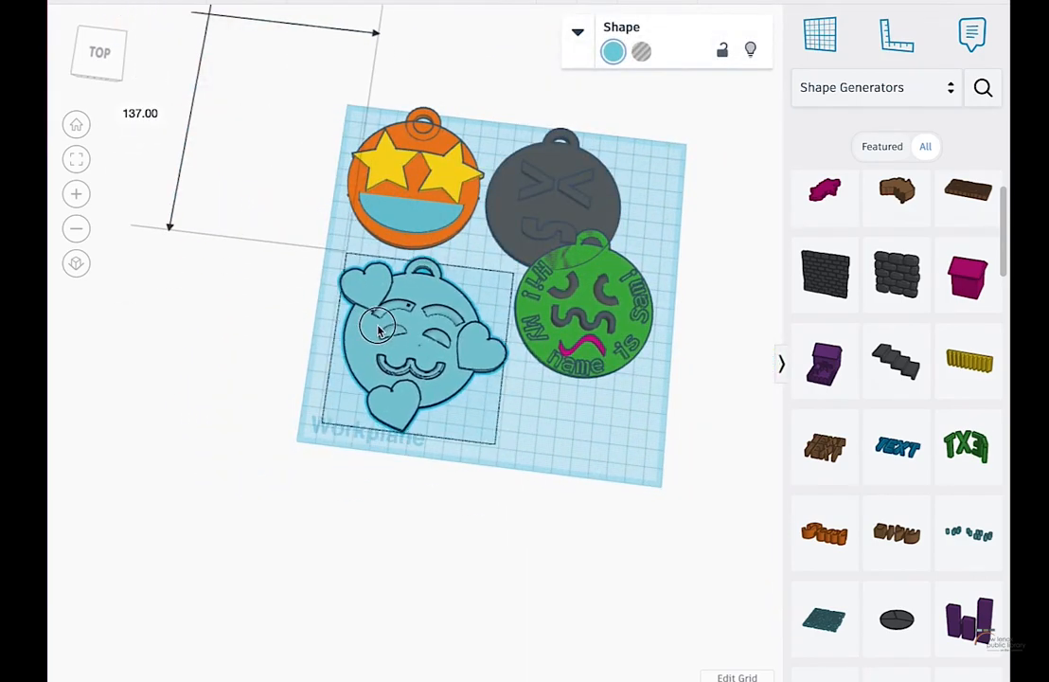
scroll(379, 333, up, 2)
click(78, 161)
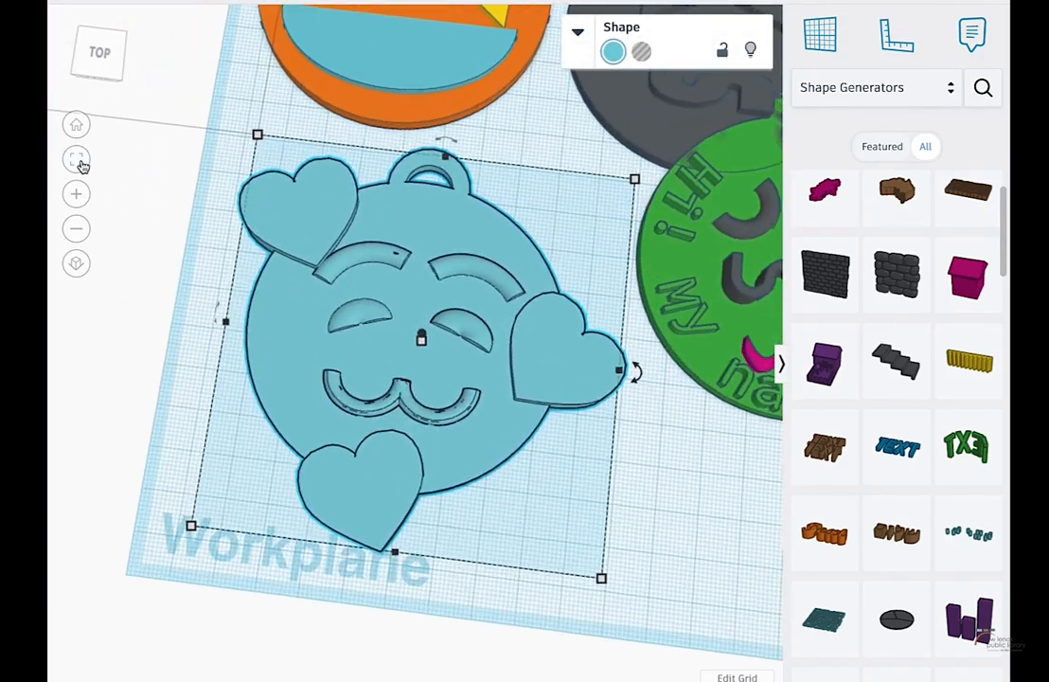
click(669, 3)
click(525, 157)
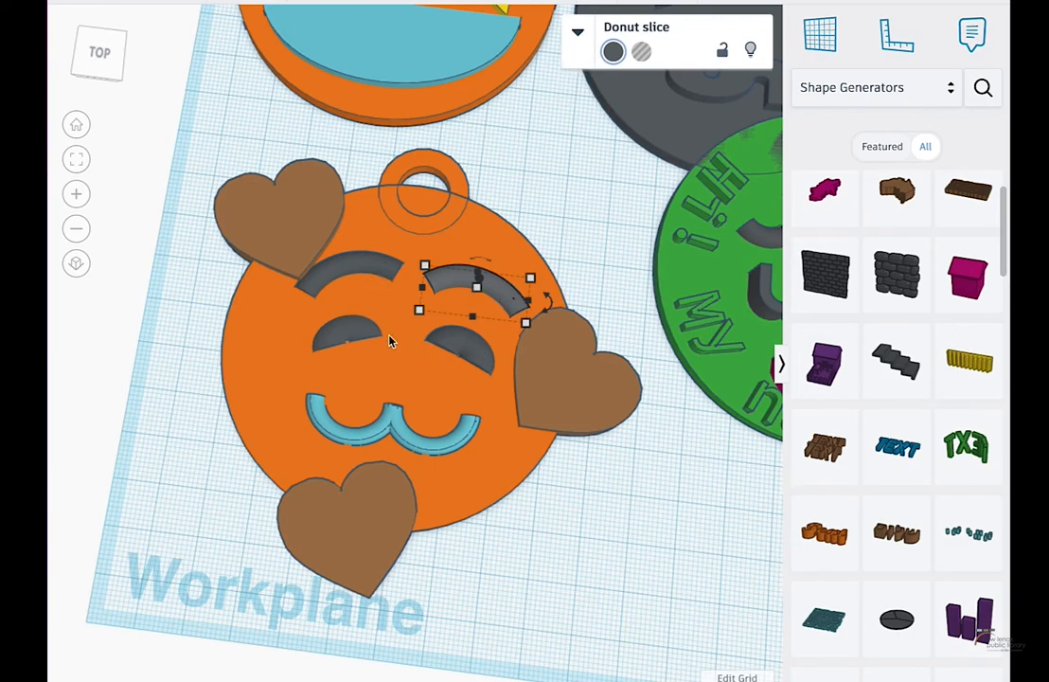
Examine the donut slice settings of the heart ornament's right eyebrow and right eye
click(584, 44)
click(584, 44)
click(584, 44)
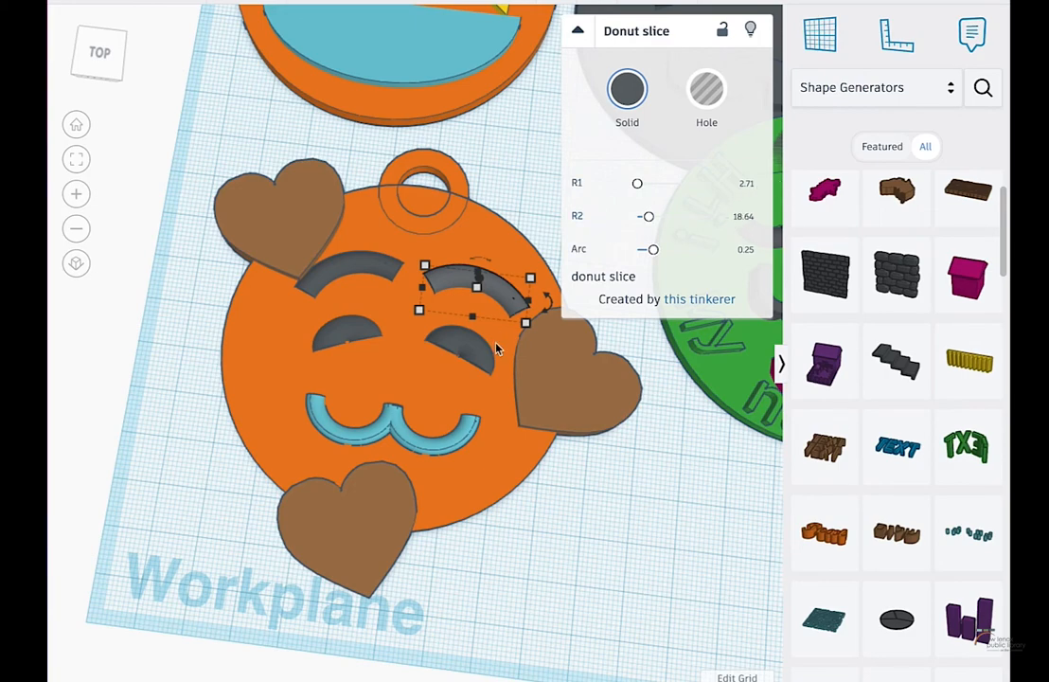
scroll(385, 301, down, 2)
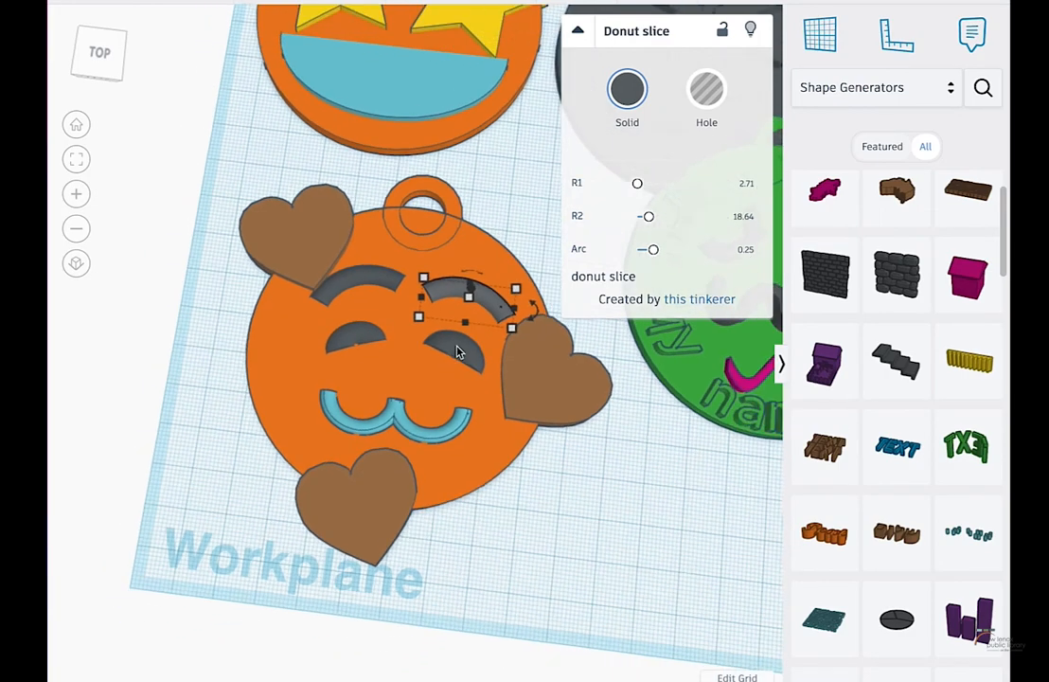
click(391, 296)
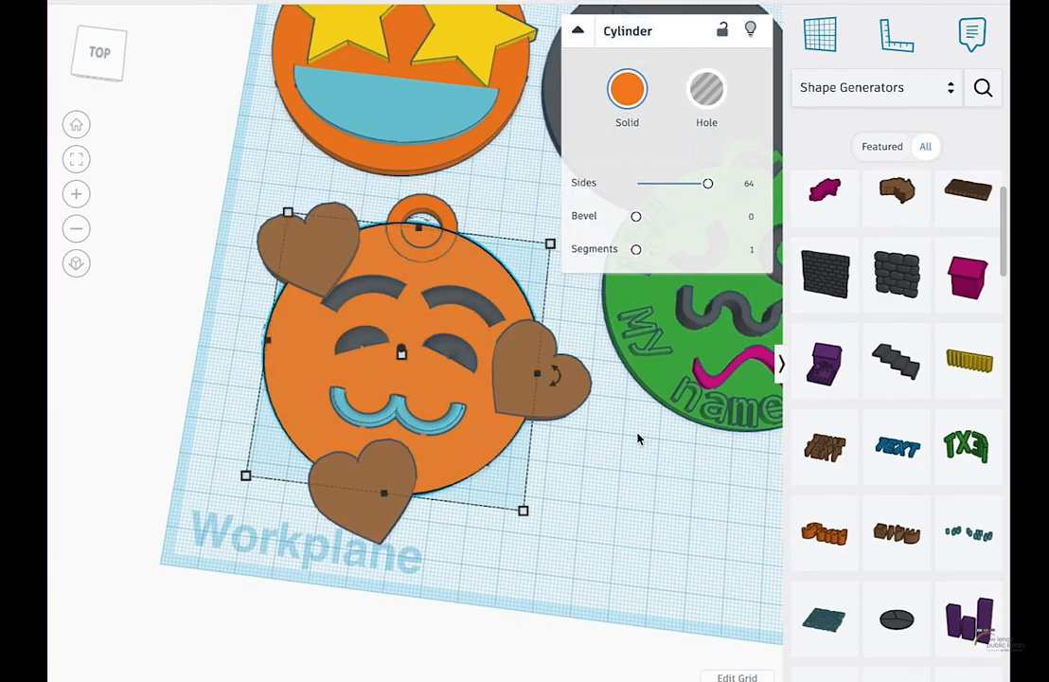
click(602, 429)
click(446, 354)
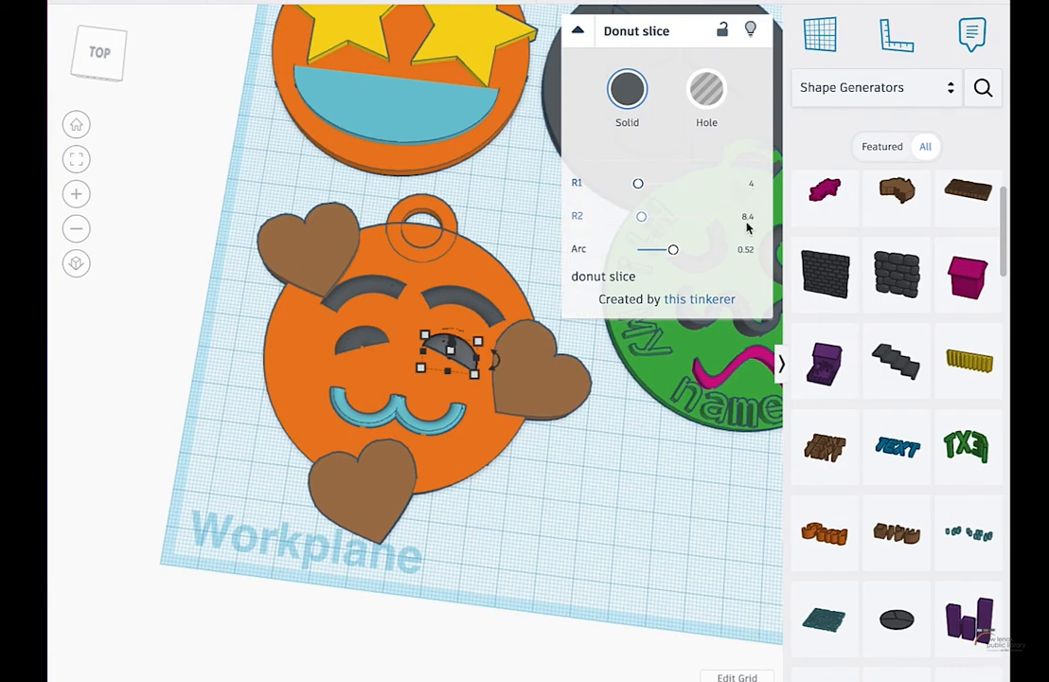
scroll(391, 341, up, 1)
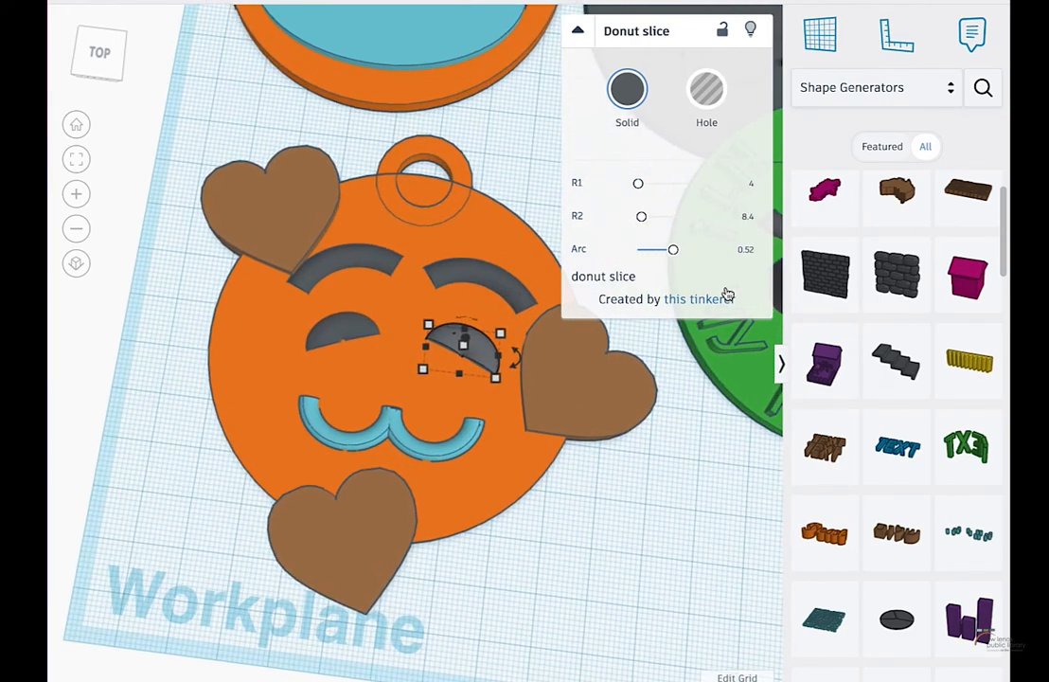
Set the right eye donut slice's arc to 0.5 and select the eyebrow above it for comparison
click(739, 251)
scroll(394, 377, up, 1)
scroll(392, 377, up, 2)
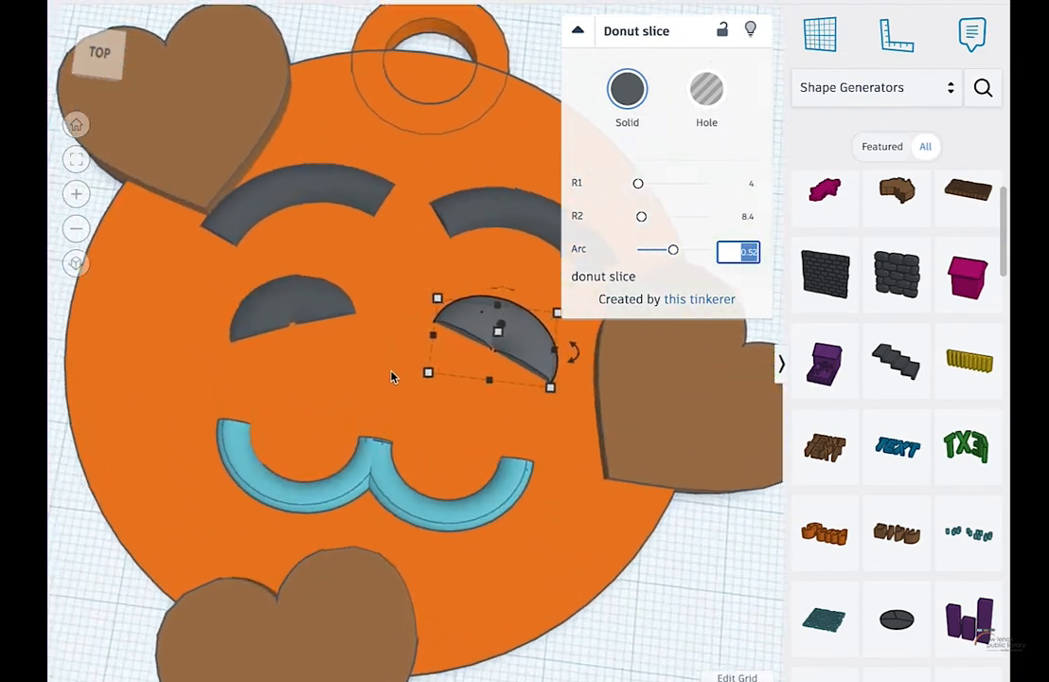
scroll(640, 340, down, 1)
click(671, 255)
mouse_move(671, 256)
mouse_down()
mouse_move(639, 256)
mouse_move(747, 258)
mouse_move(668, 251)
mouse_move(667, 265)
mouse_up()
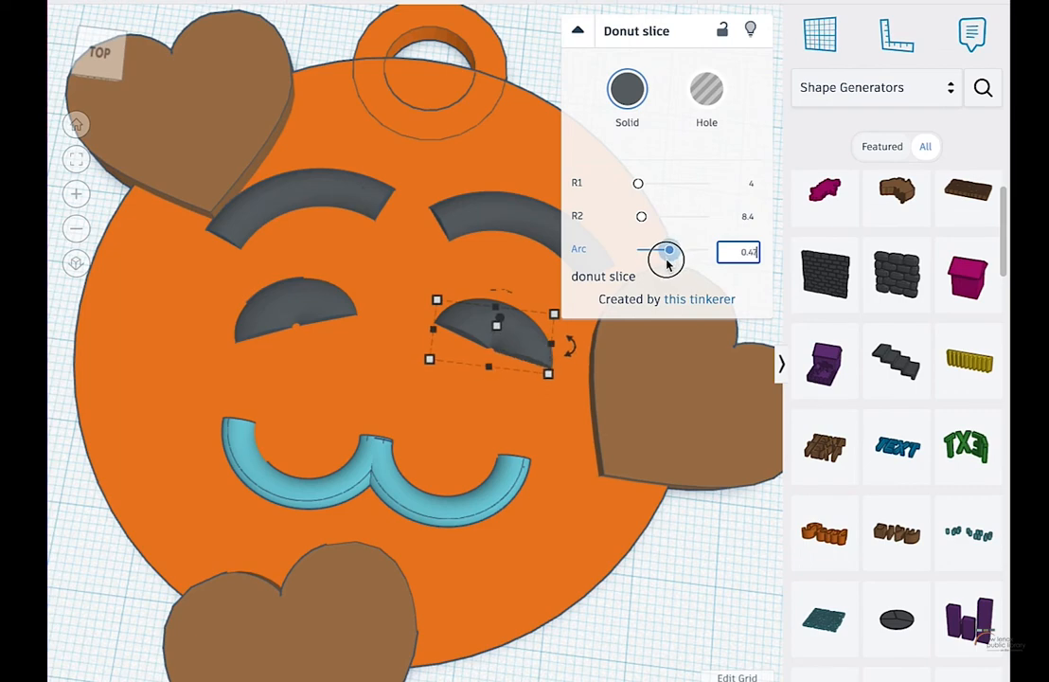
click(747, 251)
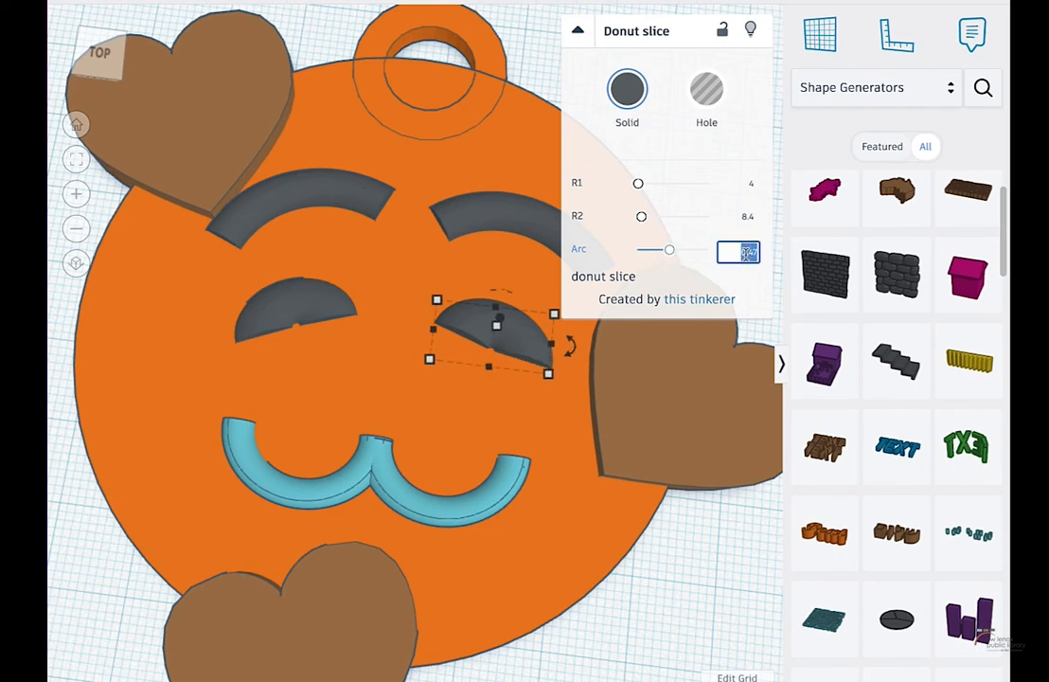
text(0.5)
key(Return)
click(493, 223)
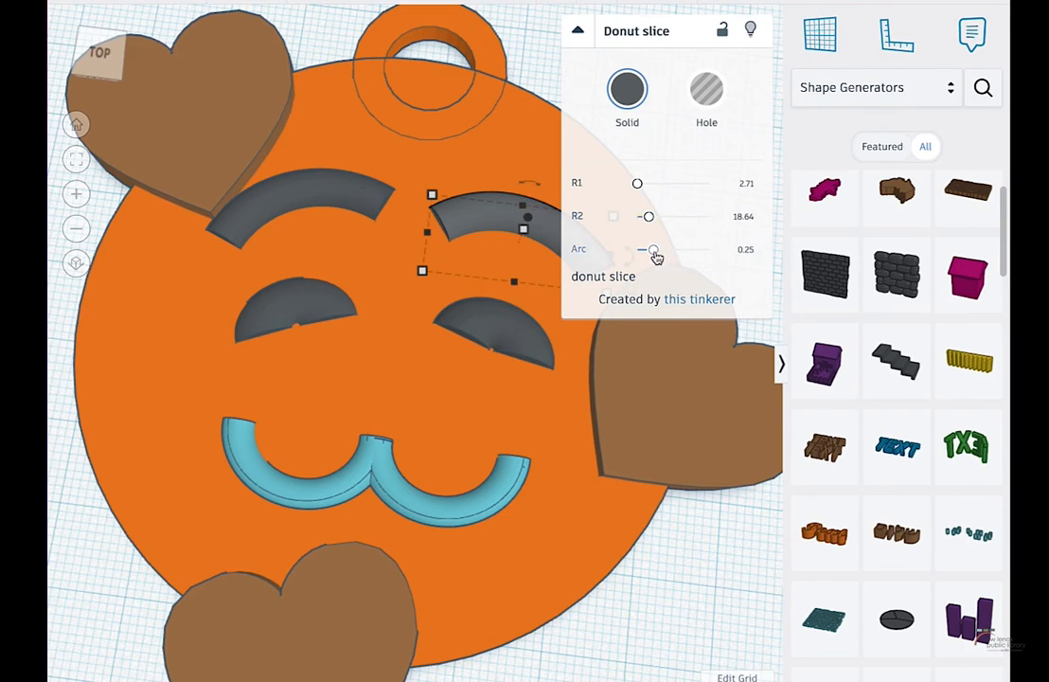
Ungroup the light blue double-curve mouth into its two arcs
scroll(417, 379, up, 3)
click(382, 519)
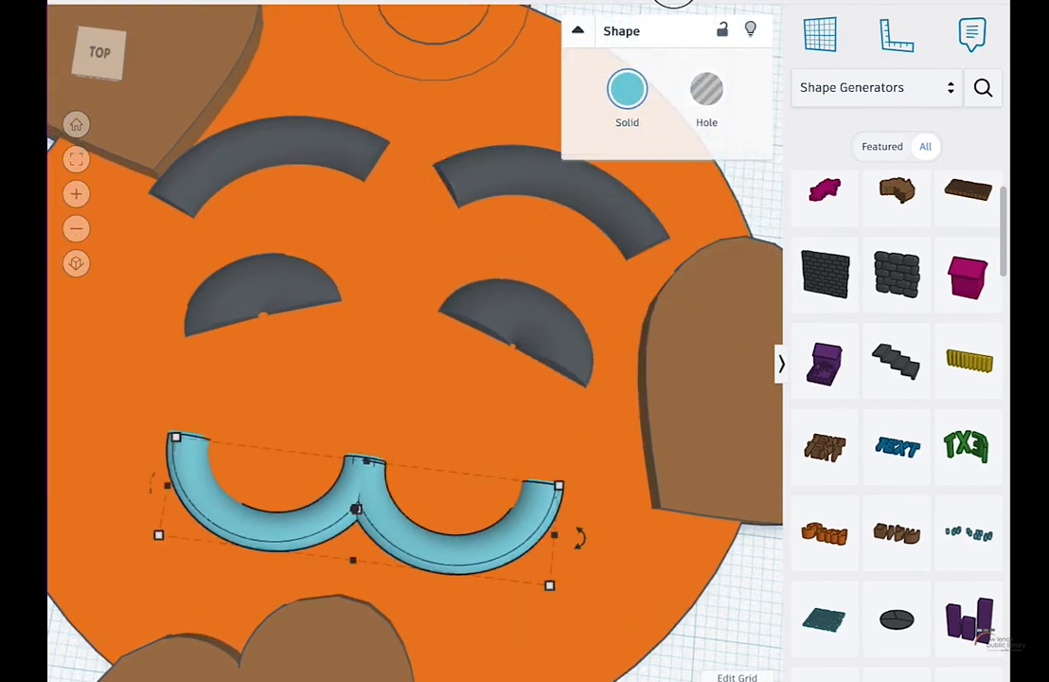
click(673, 2)
scroll(604, 599, down, 3)
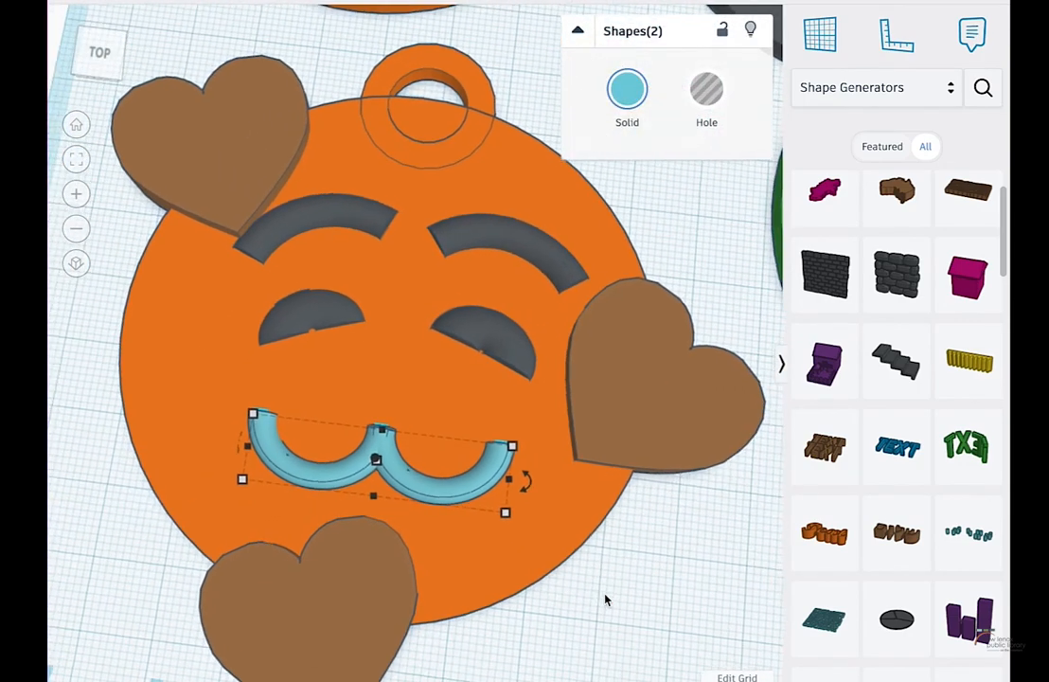
click(576, 32)
click(575, 34)
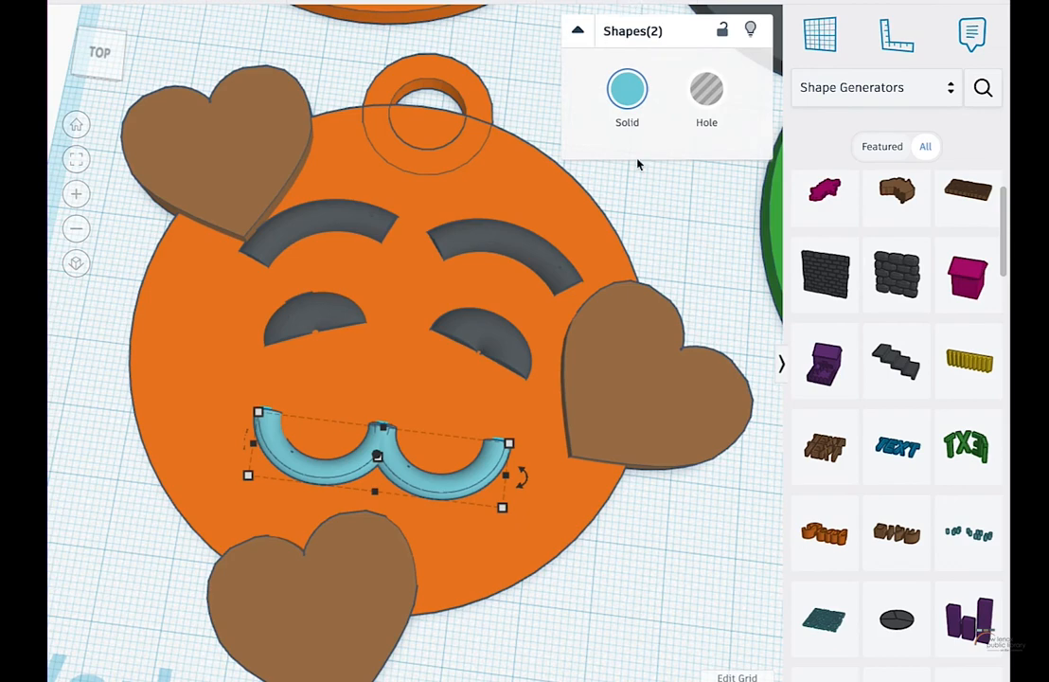
Compare the SVG Revolver settings of the mouth's right arc with the donut slice settings of the right eyebrow
click(674, 620)
click(435, 496)
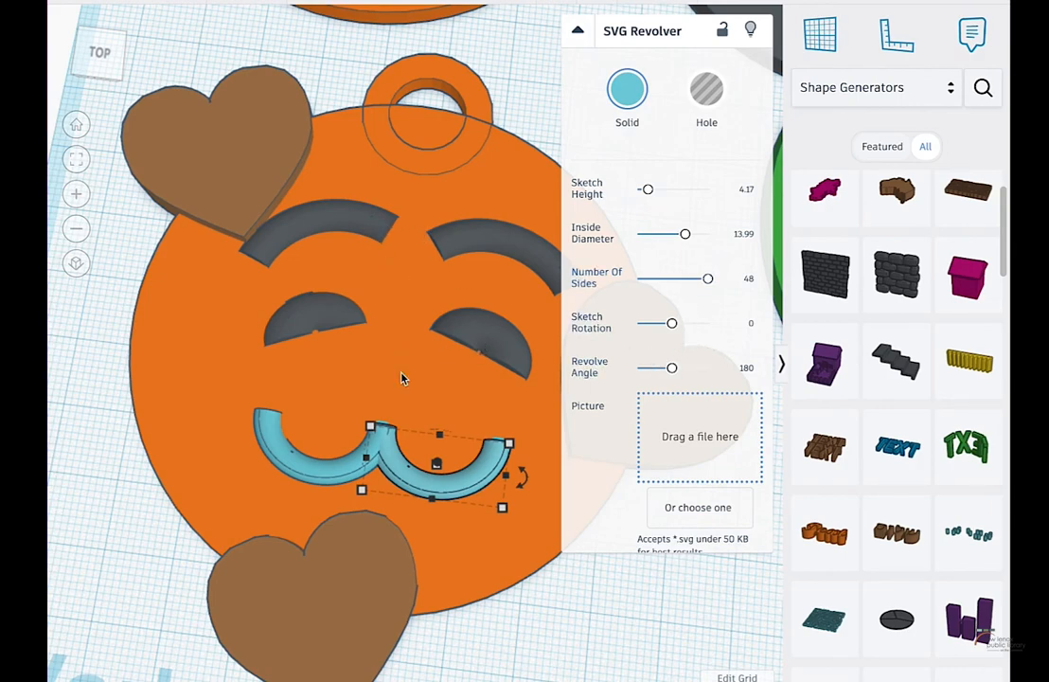
click(477, 249)
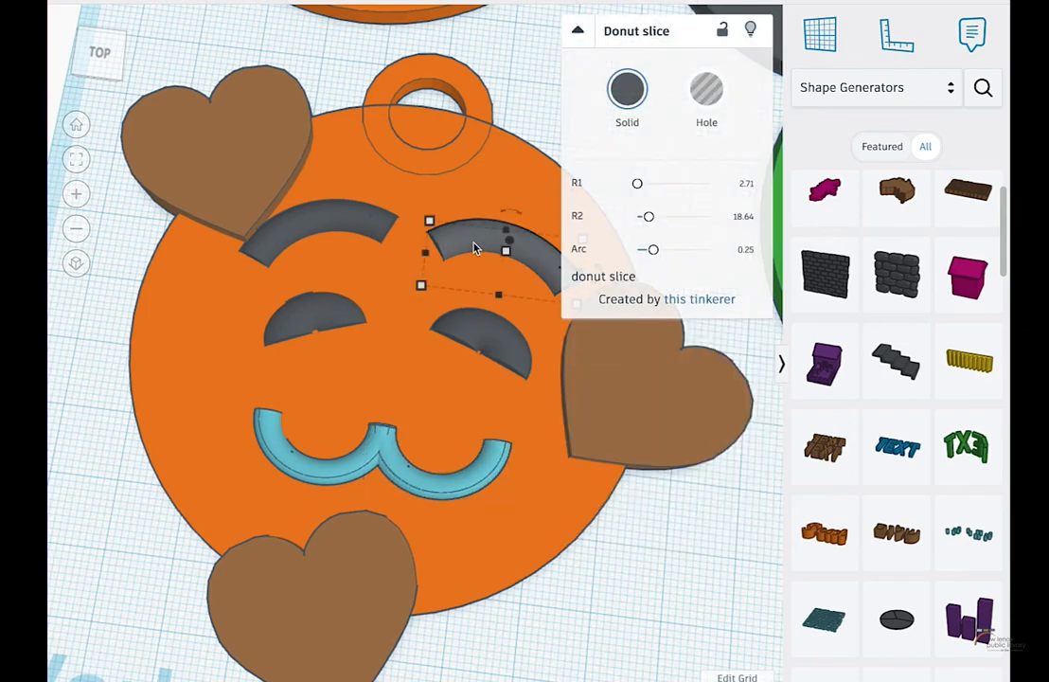
click(469, 488)
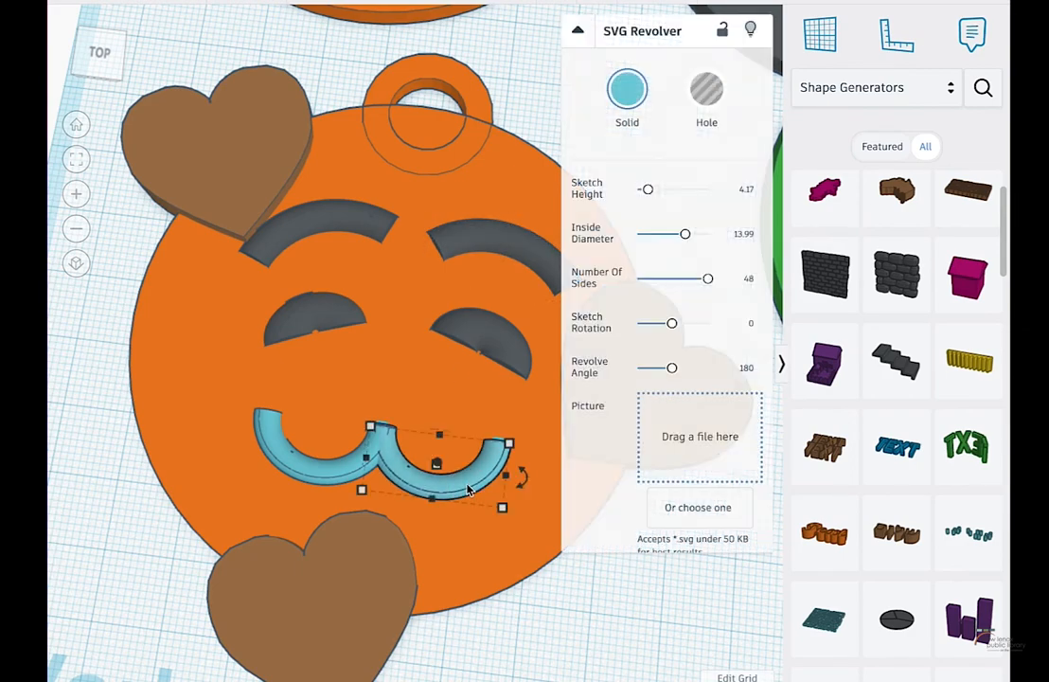
click(466, 249)
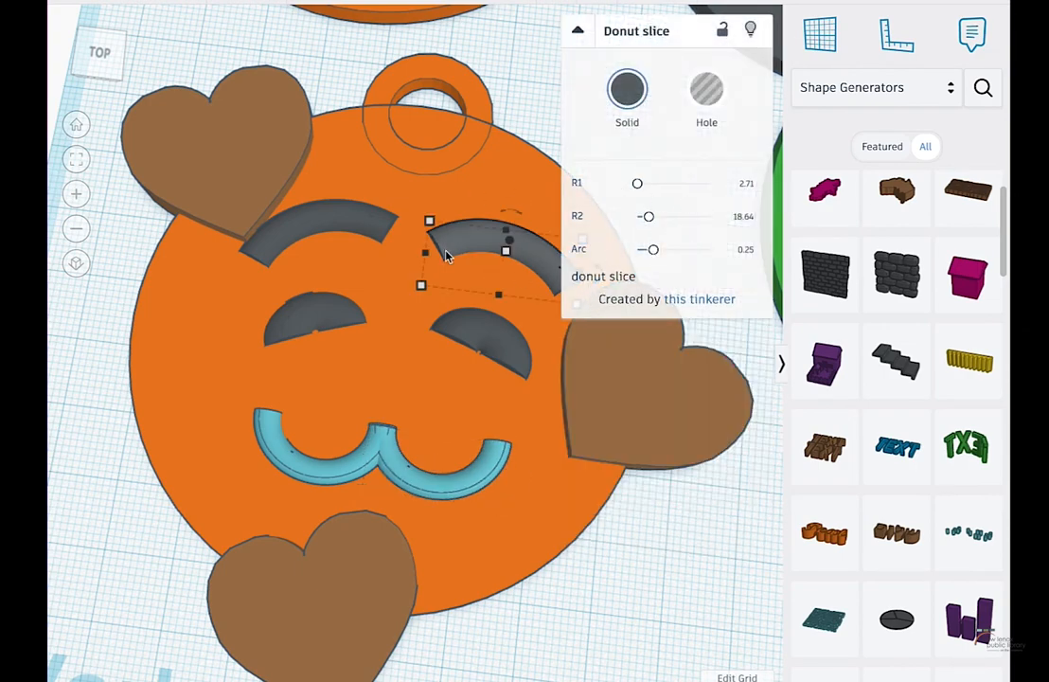
Try to form a mouth from the two eyebrow donut slices by joining them end to end, grouping them and adjusting the resulting shape
drag(430, 252, 385, 371)
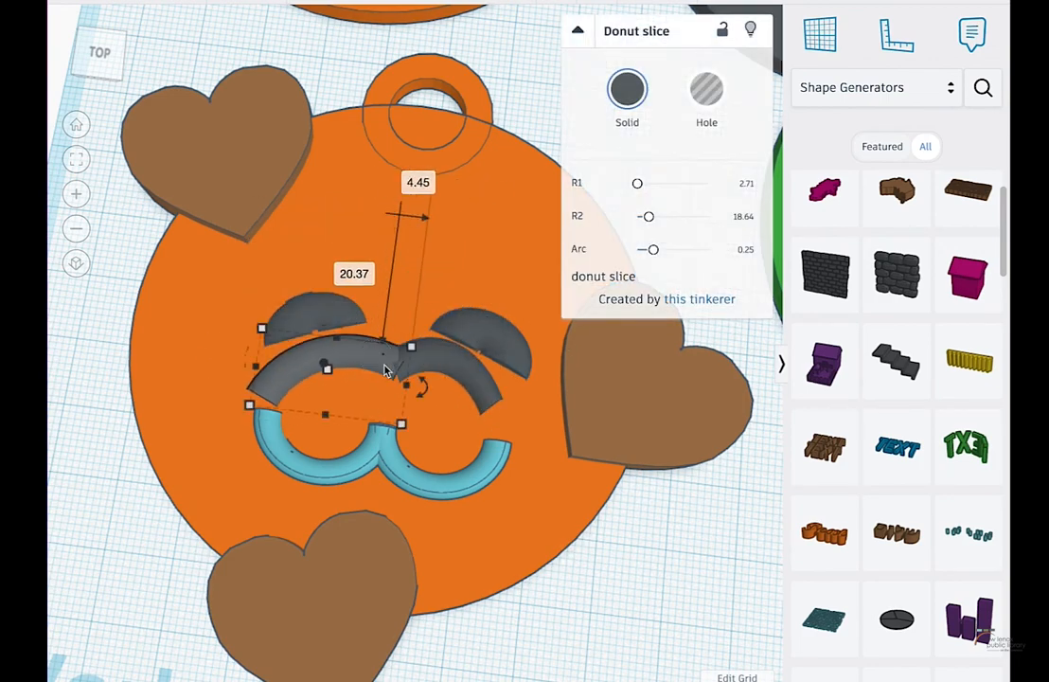
drag(240, 372, 341, 377)
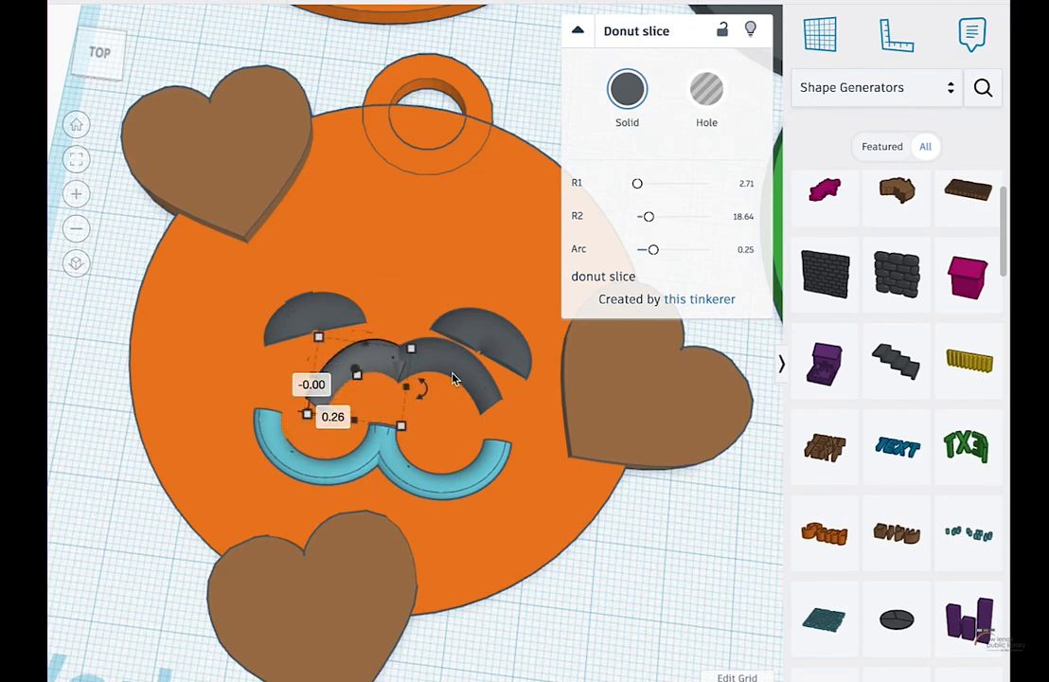
shift+click(452, 375)
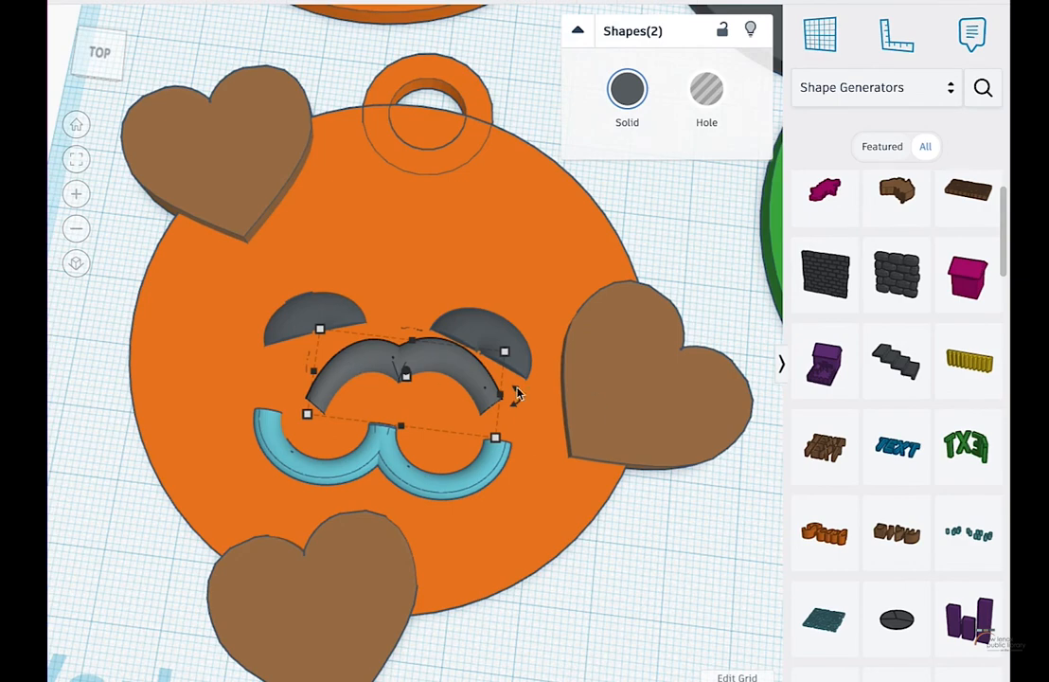
click(618, 4)
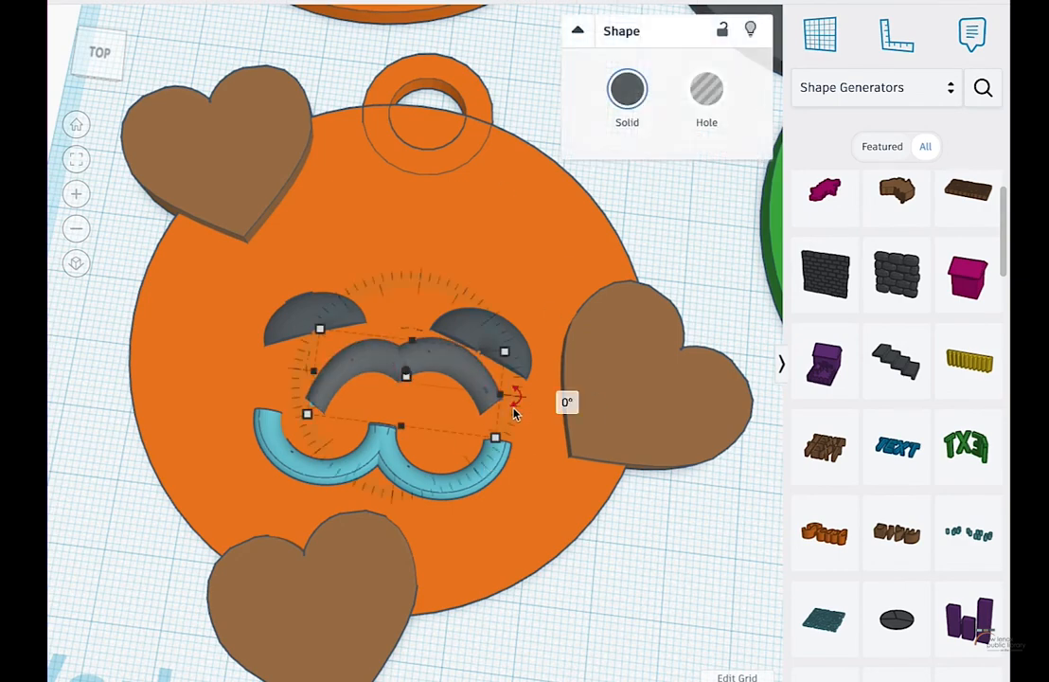
drag(498, 393, 421, 390)
drag(412, 433, 424, 402)
Undo the grouping and repositioning of the two eyebrow slices
key(ctrl+z)
key(ctrl+z)
key(ctrl+z)
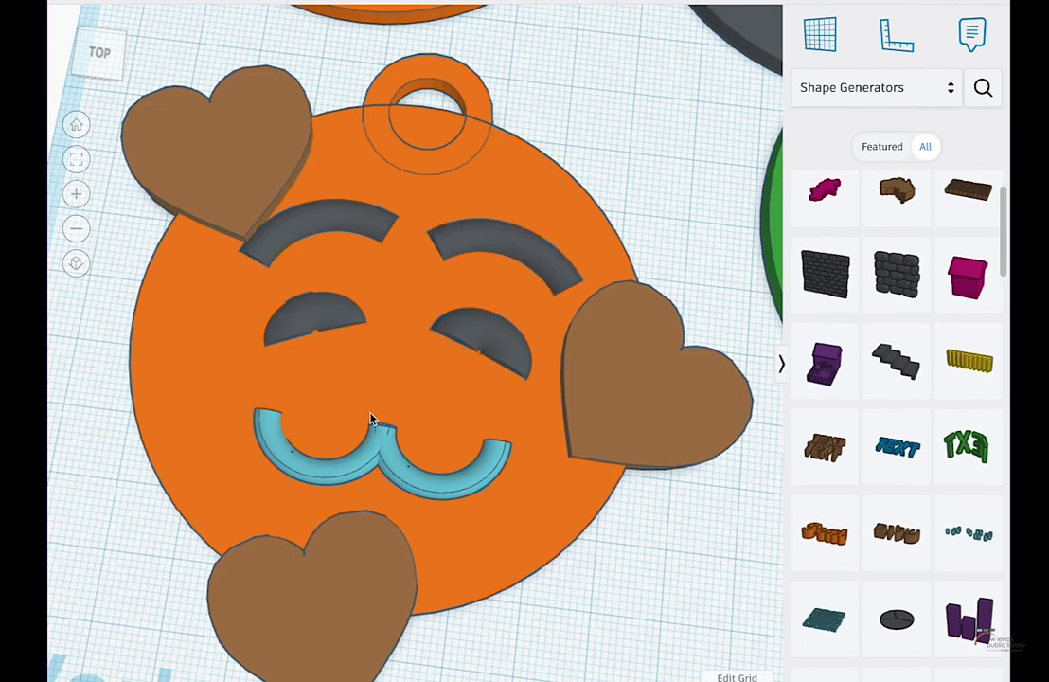
Look up the heart decoration among the Basic Shapes, return to the Shape Generators and deselect the heart
click(618, 344)
click(897, 94)
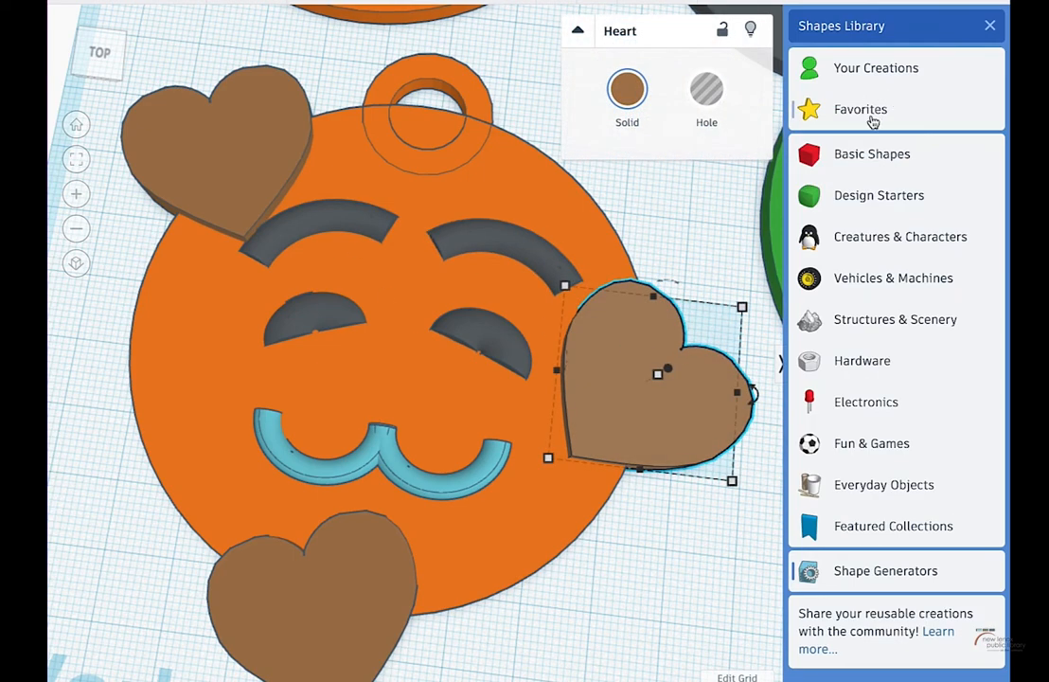
click(864, 172)
scroll(946, 517, down, 1)
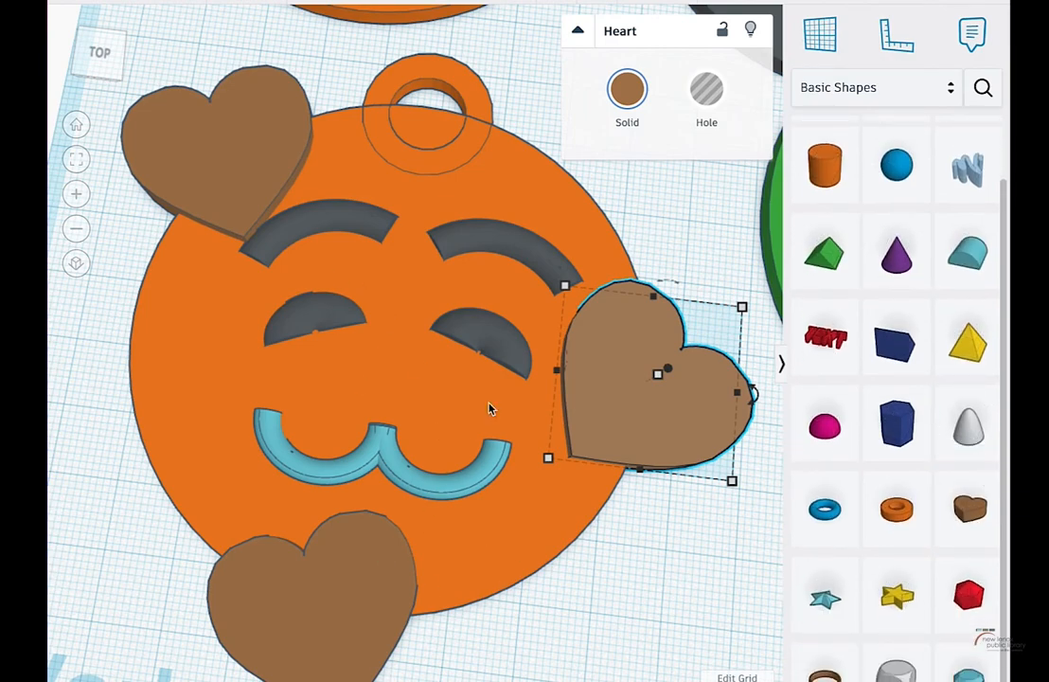
click(934, 95)
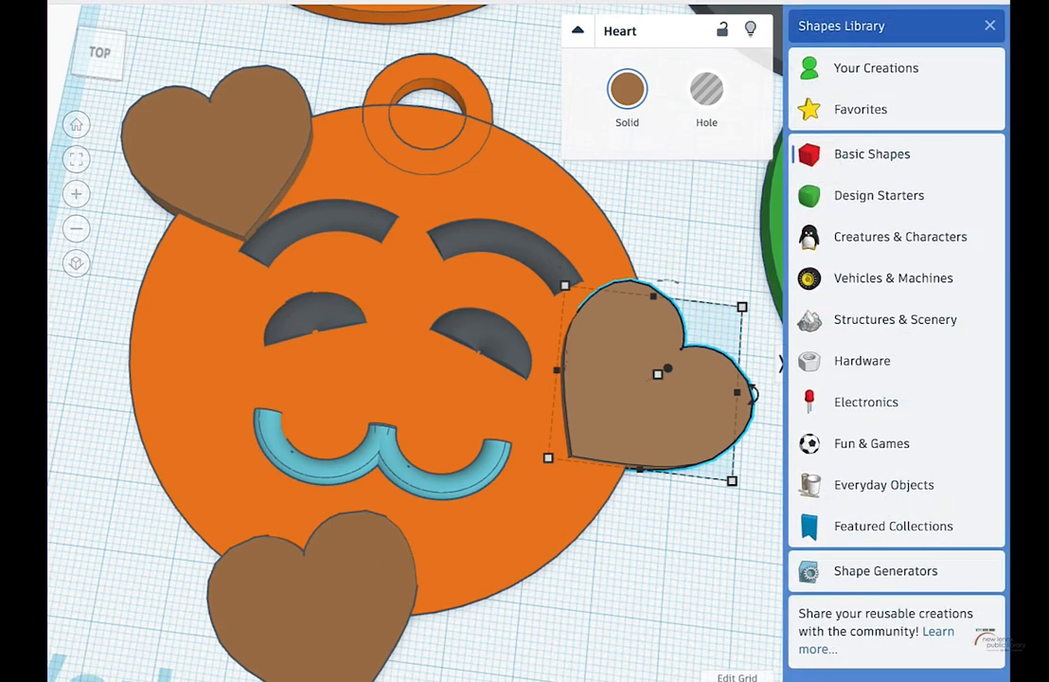
click(852, 568)
click(597, 590)
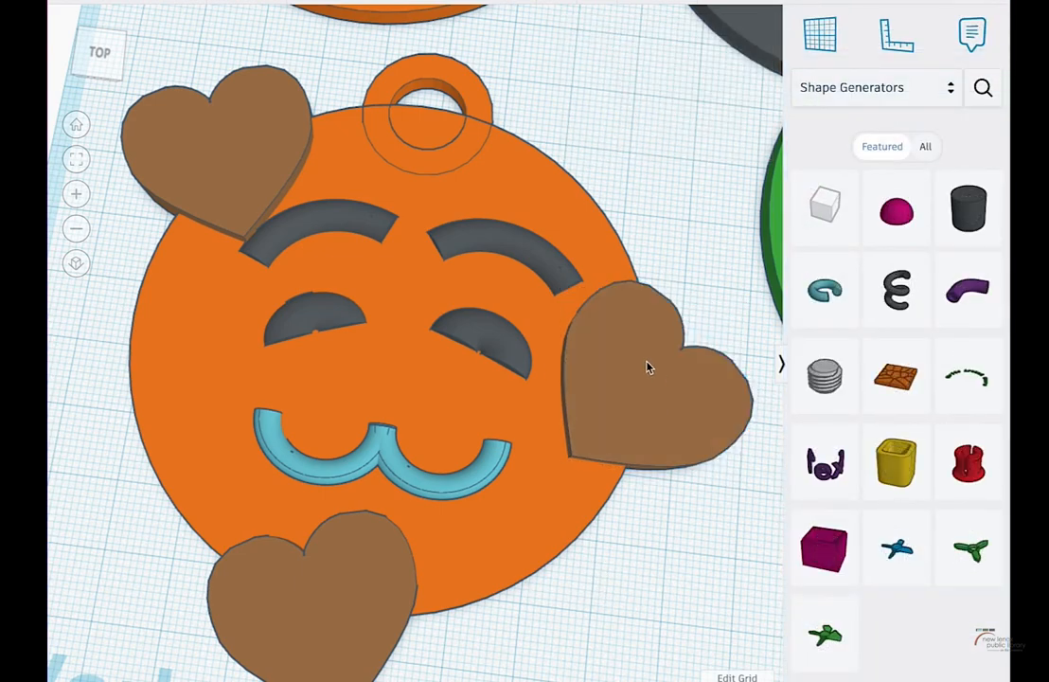
Move the green ornament off the workplane beside its edge and shift the gray ornament into the space it leaves
scroll(648, 368, down, 6)
scroll(566, 203, up, 2)
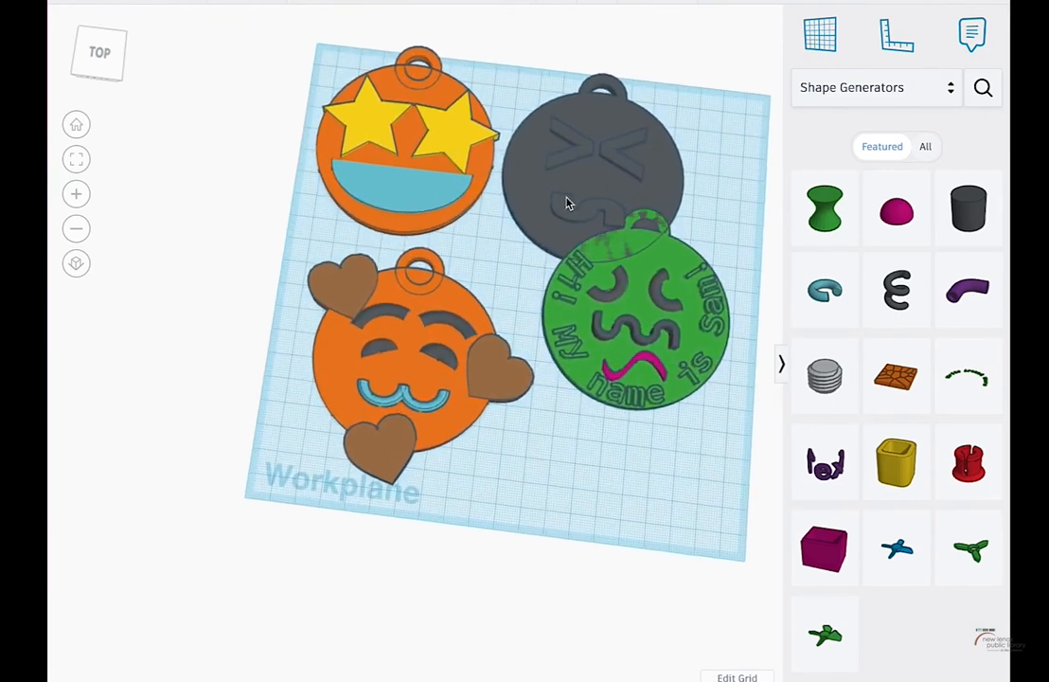
scroll(606, 379, down, 5)
click(589, 346)
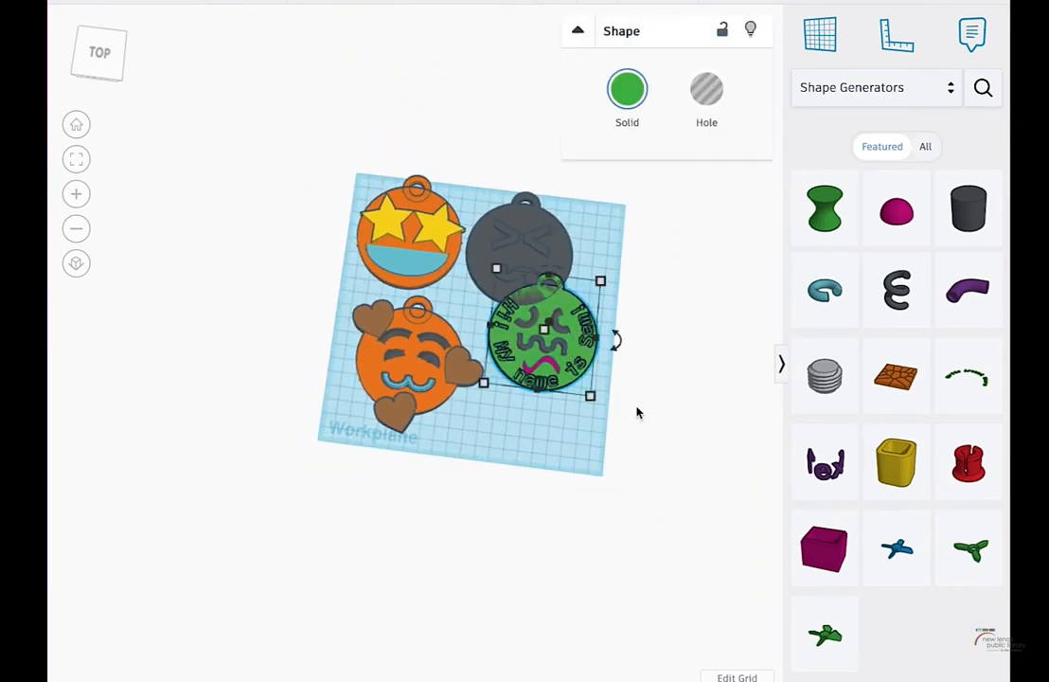
drag(495, 320, 701, 369)
drag(557, 262, 577, 331)
scroll(554, 430, down, 4)
click(557, 426)
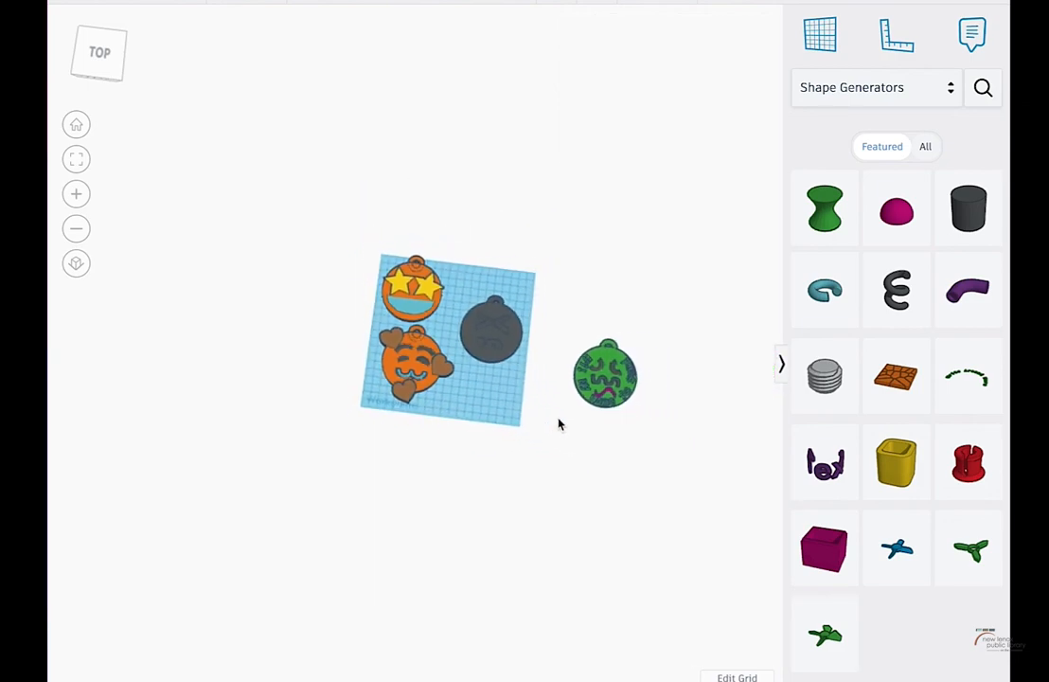
scroll(559, 423, up, 3)
scroll(559, 424, up, 6)
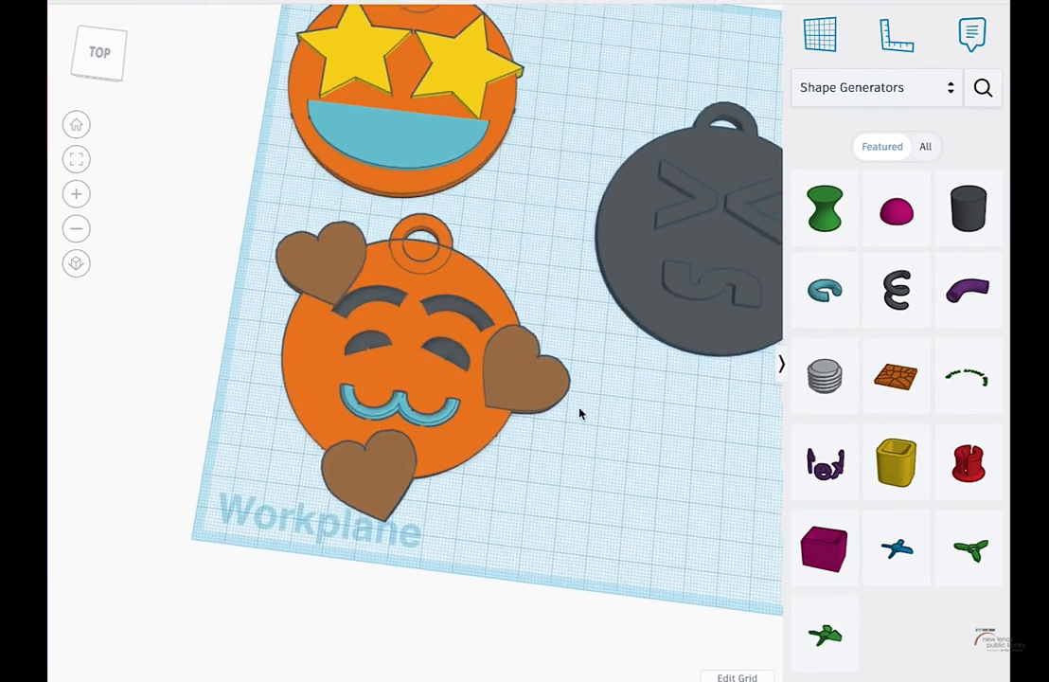
scroll(582, 413, down, 2)
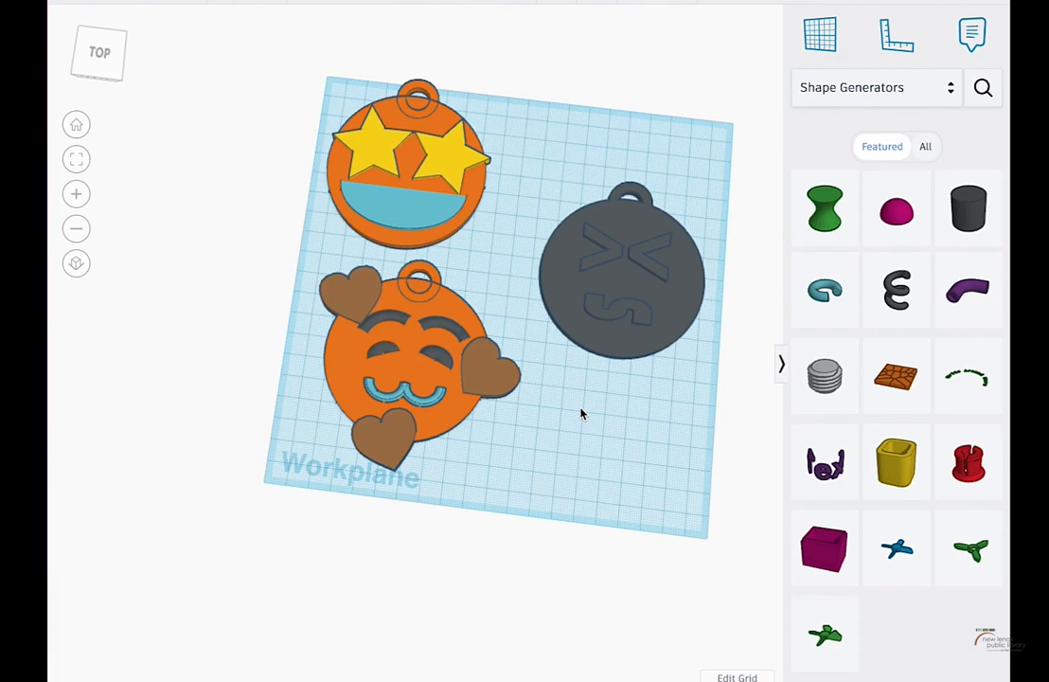
scroll(539, 420, down, 3)
scroll(538, 417, up, 2)
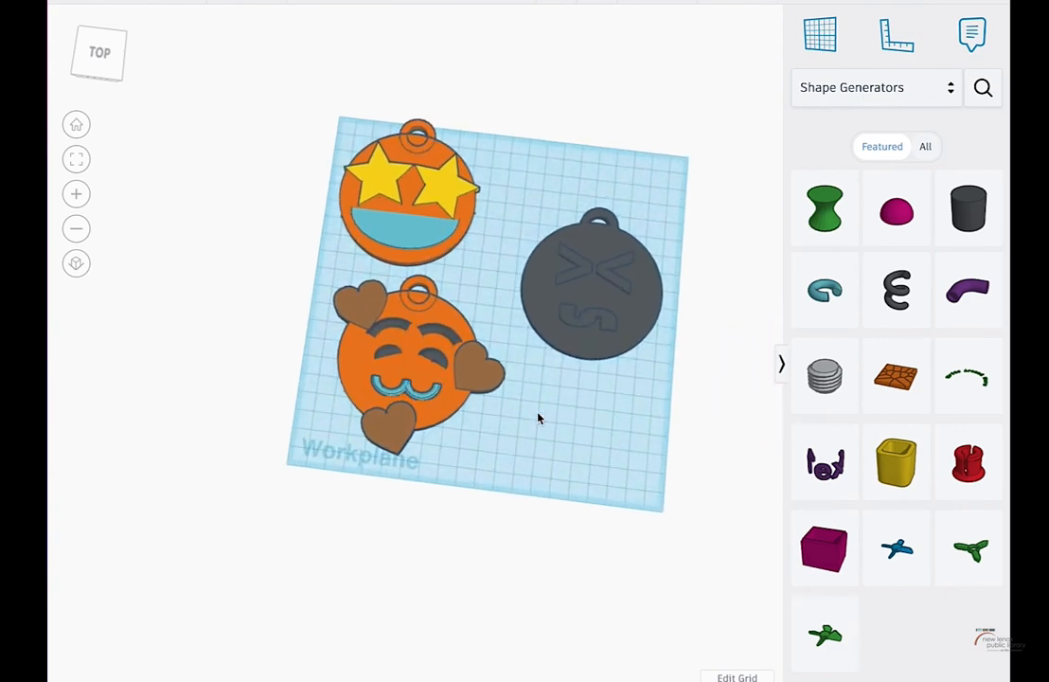
scroll(538, 418, down, 2)
scroll(537, 417, up, 3)
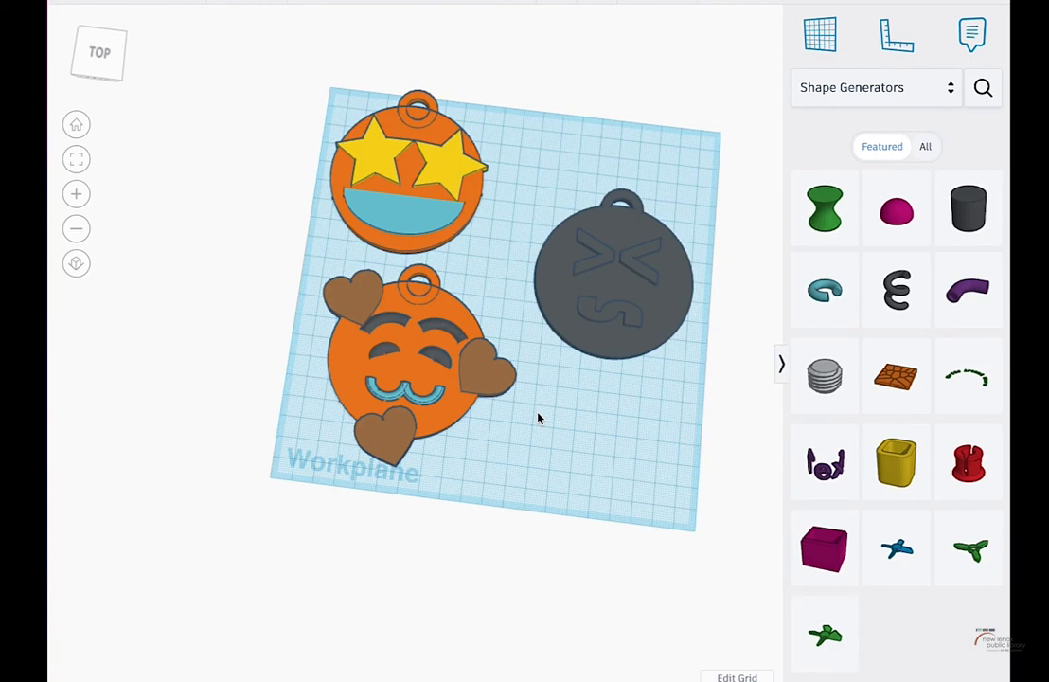
Delete the keychain ring from the heart-decorated face and place a box from the Basic Shapes over its lowest heart
click(418, 282)
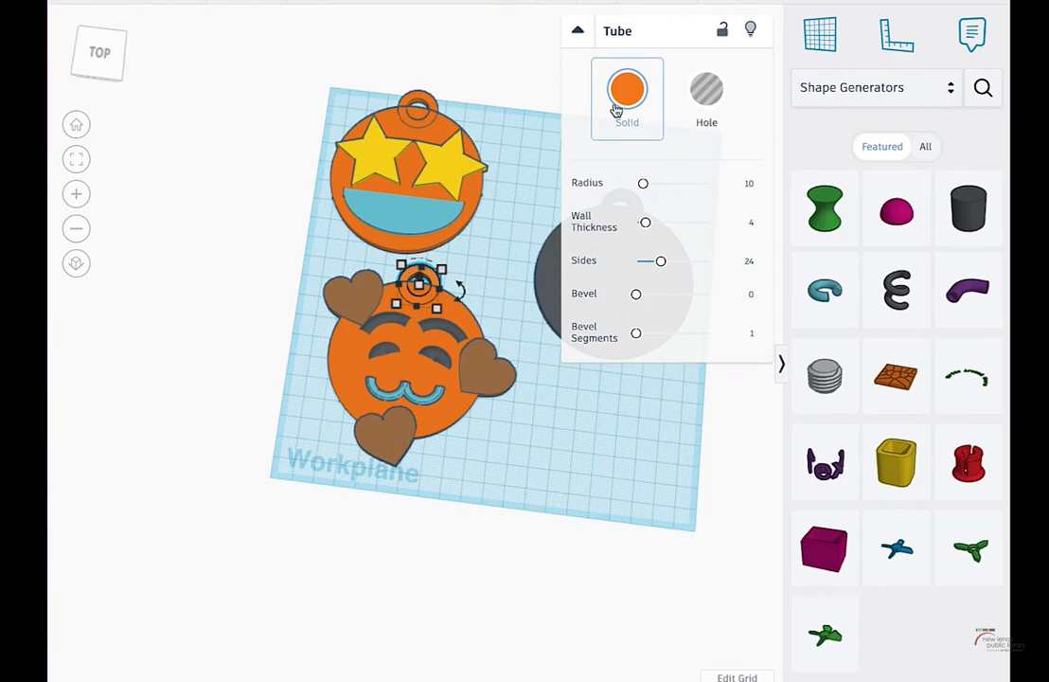
key(Delete)
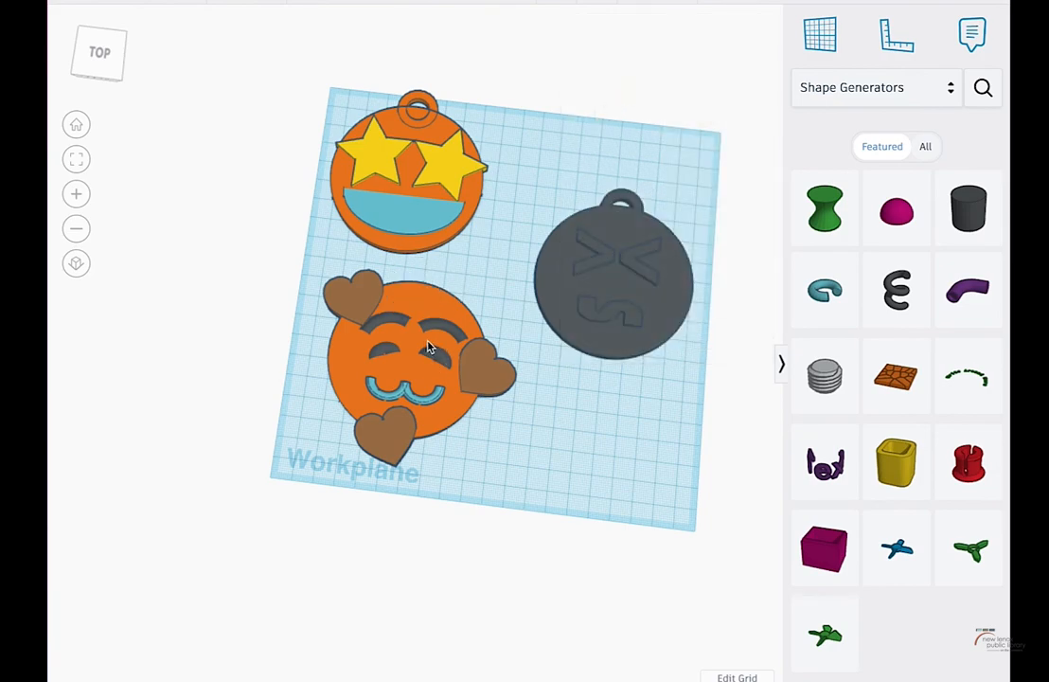
click(893, 87)
click(877, 156)
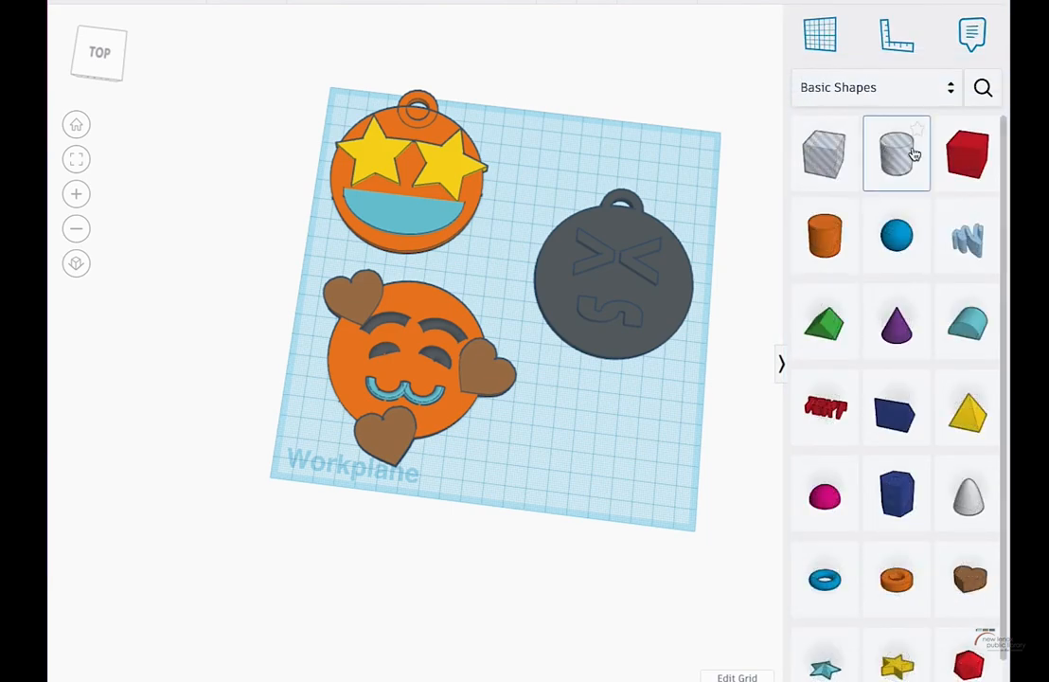
click(392, 443)
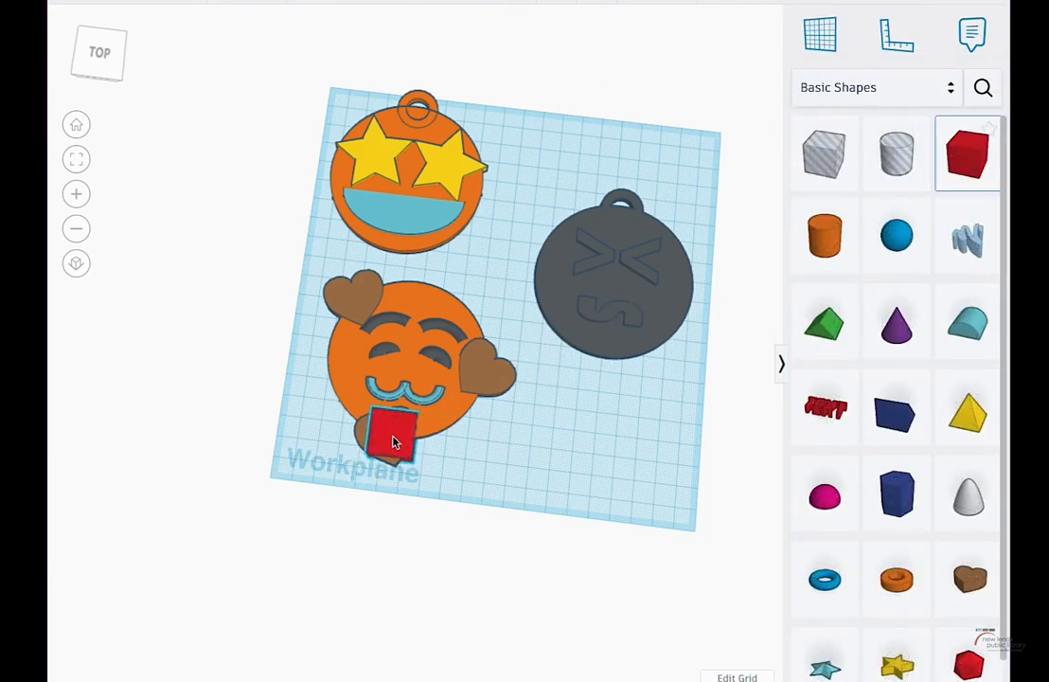
Stretch the red box into a handle 95 mm long and 3 mm thick, extending below the heart-decorated face
drag(392, 462, 369, 622)
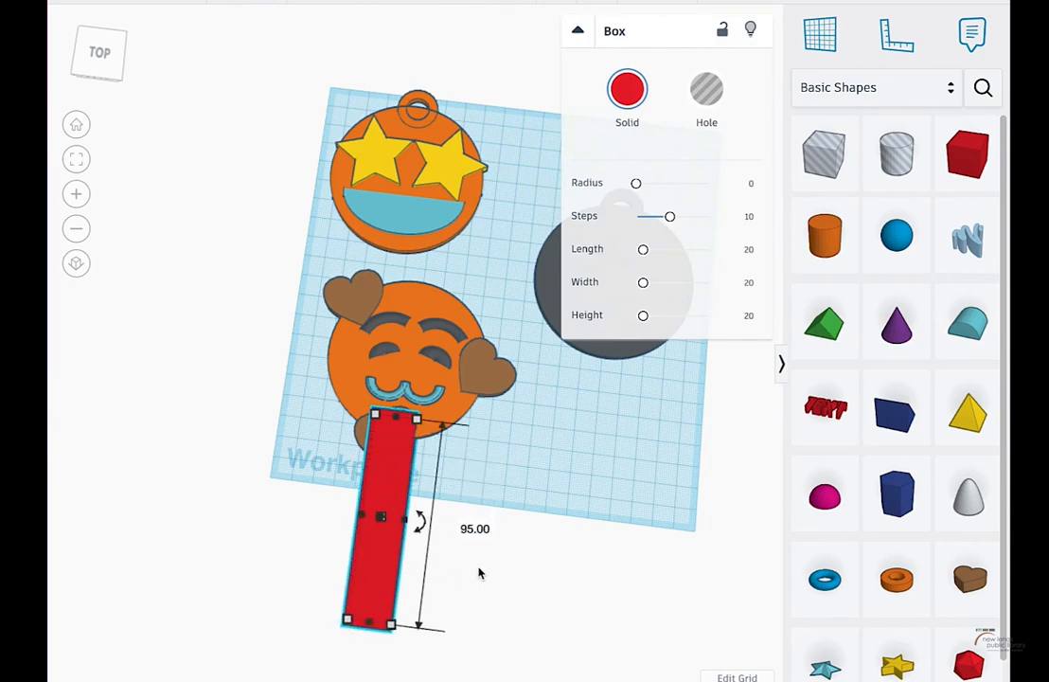
right_drag(522, 562, 307, 353)
drag(308, 354, 307, 371)
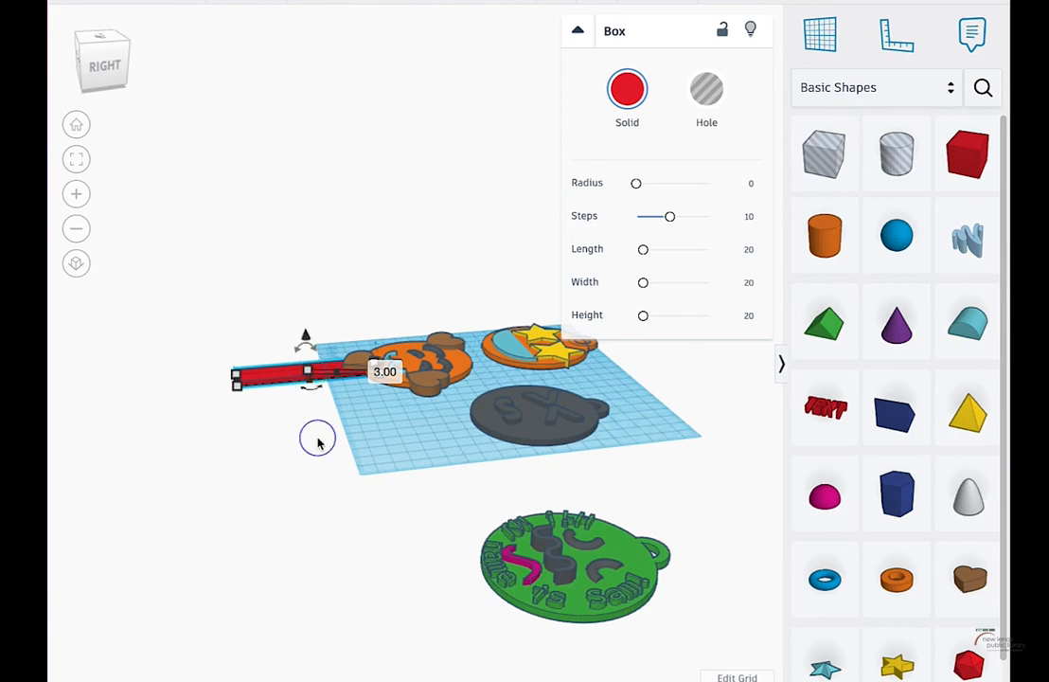
right_drag(316, 435, 483, 526)
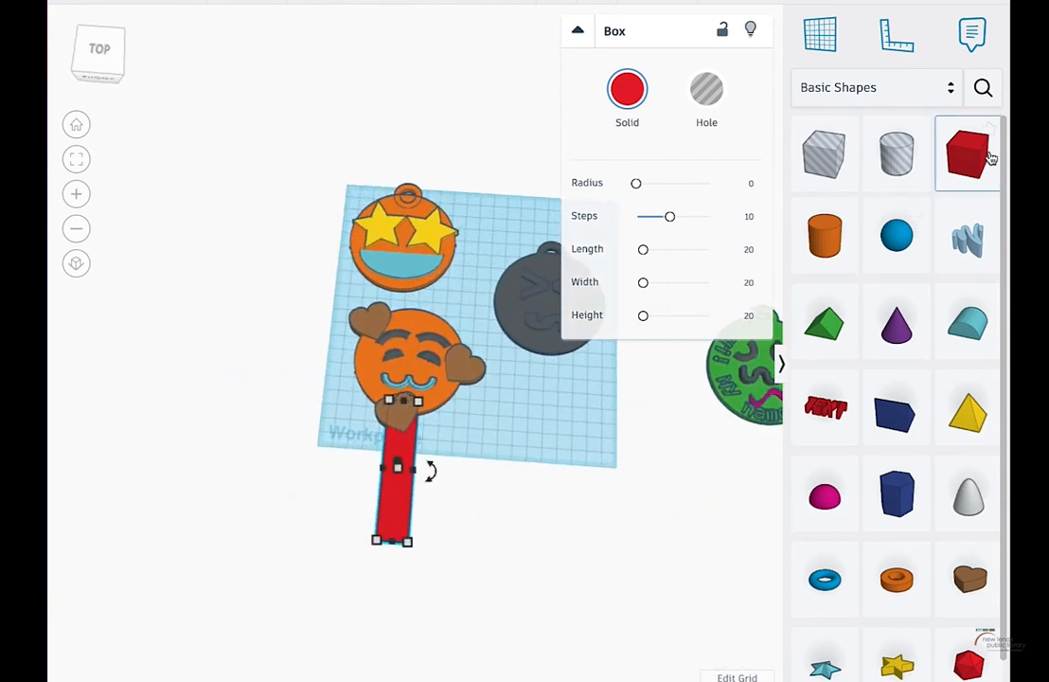
scroll(358, 308, down, 2)
scroll(422, 450, up, 5)
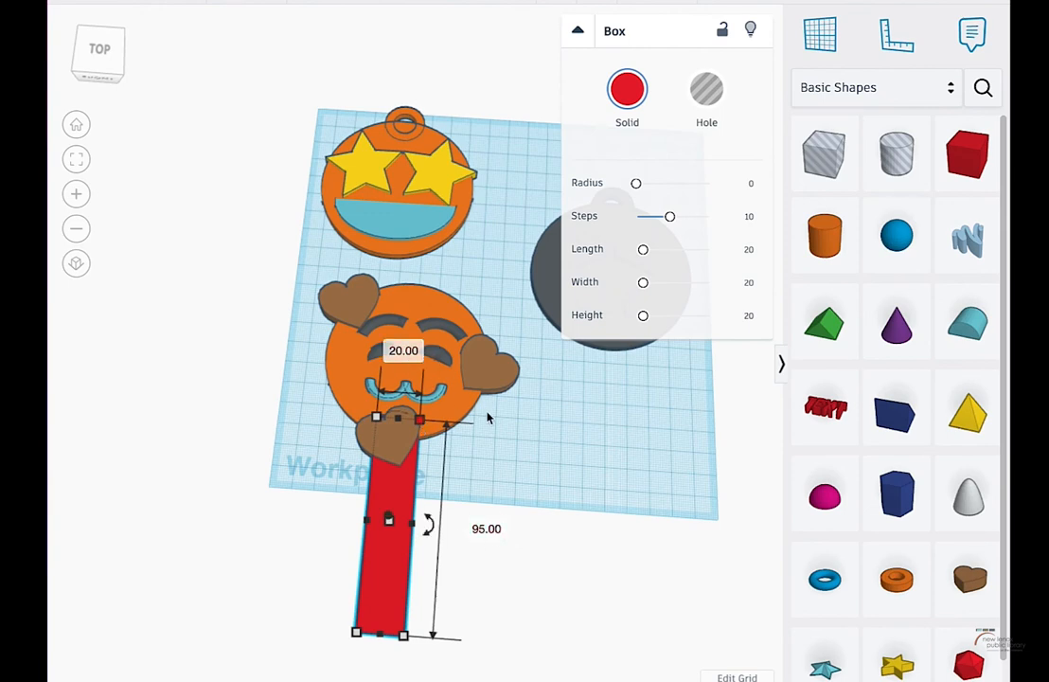
click(517, 489)
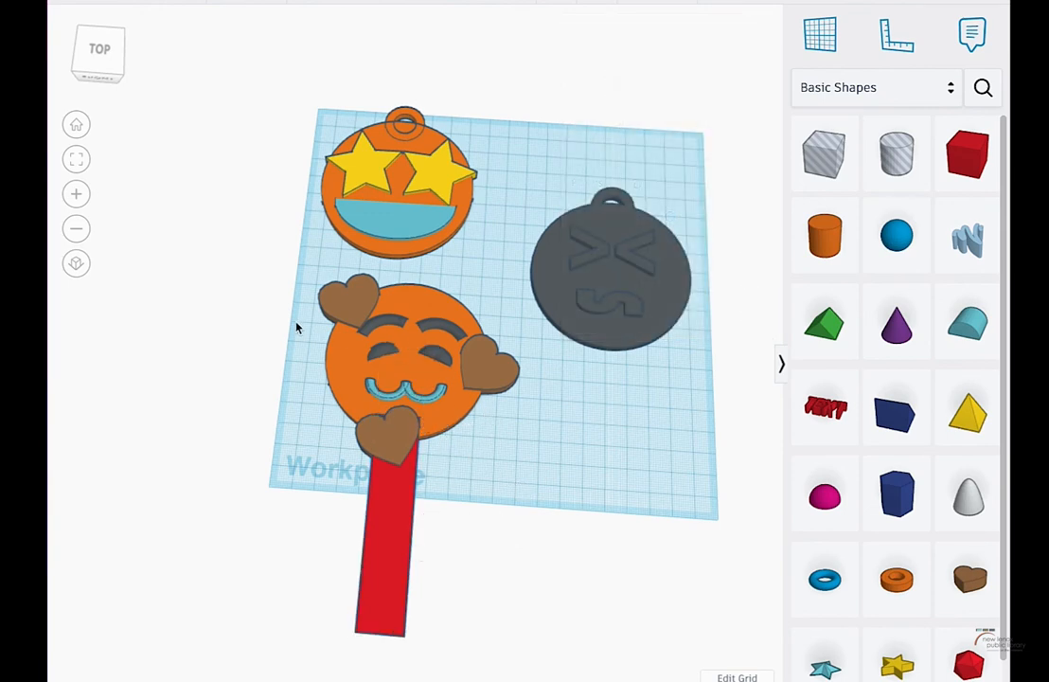
drag(296, 328, 405, 496)
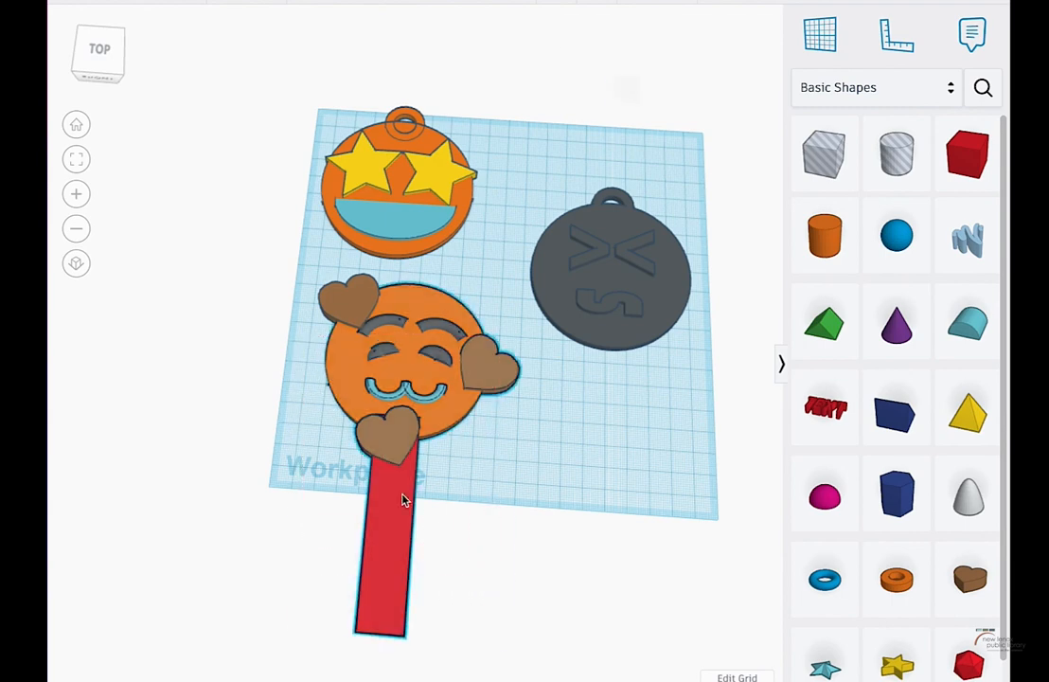
click(558, 516)
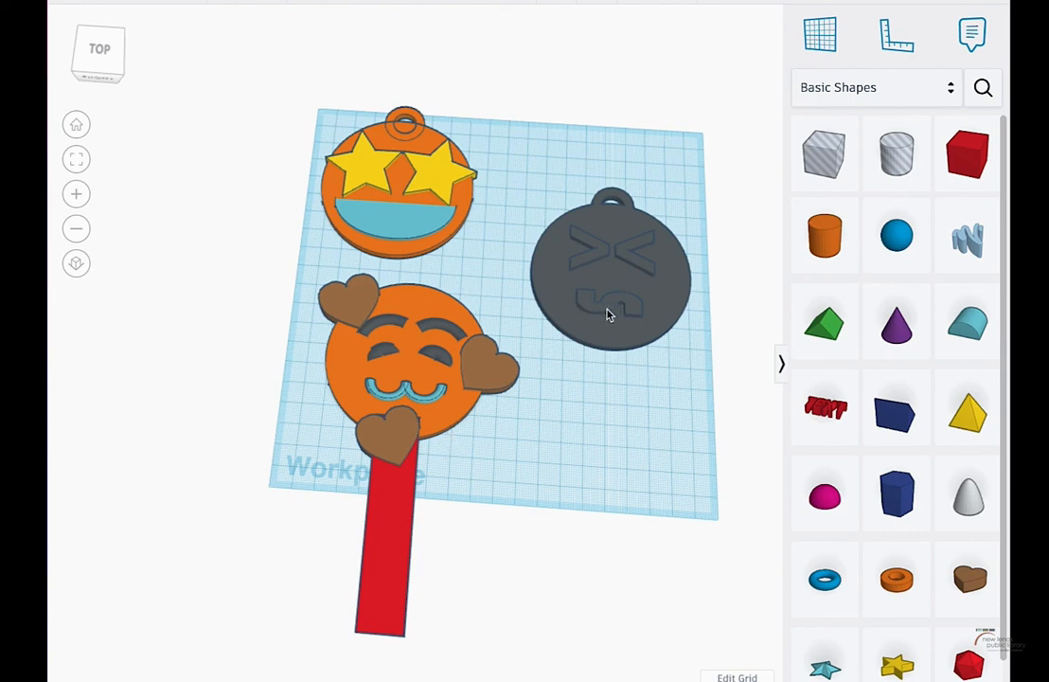
Browse the complete collection of Shape Generators instead of only the featured ones
click(913, 86)
click(906, 583)
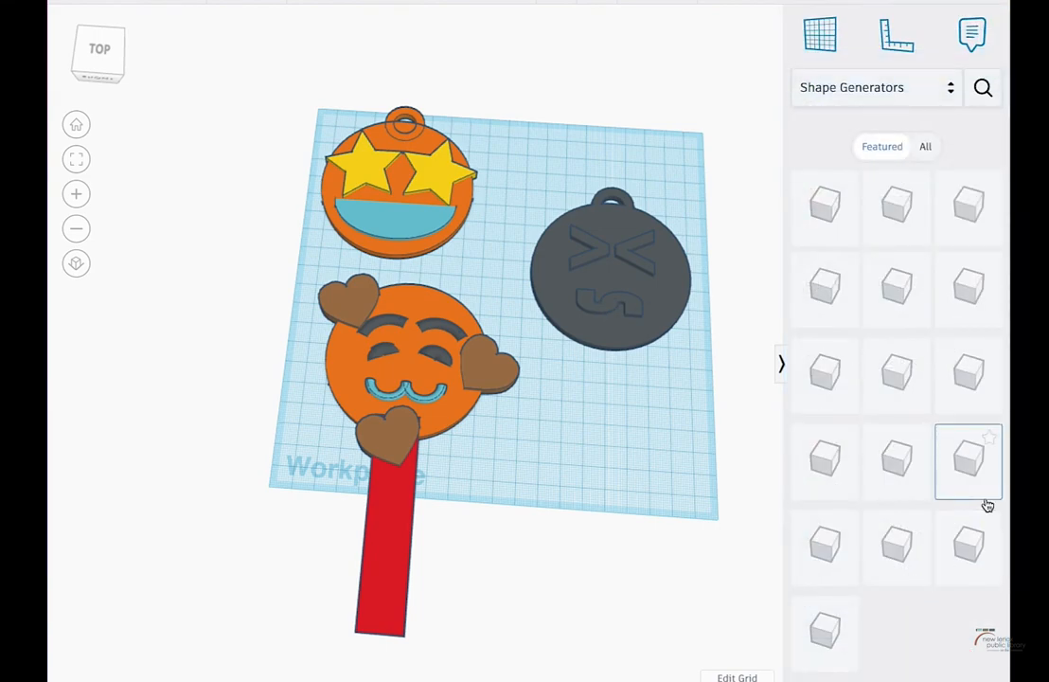
click(927, 148)
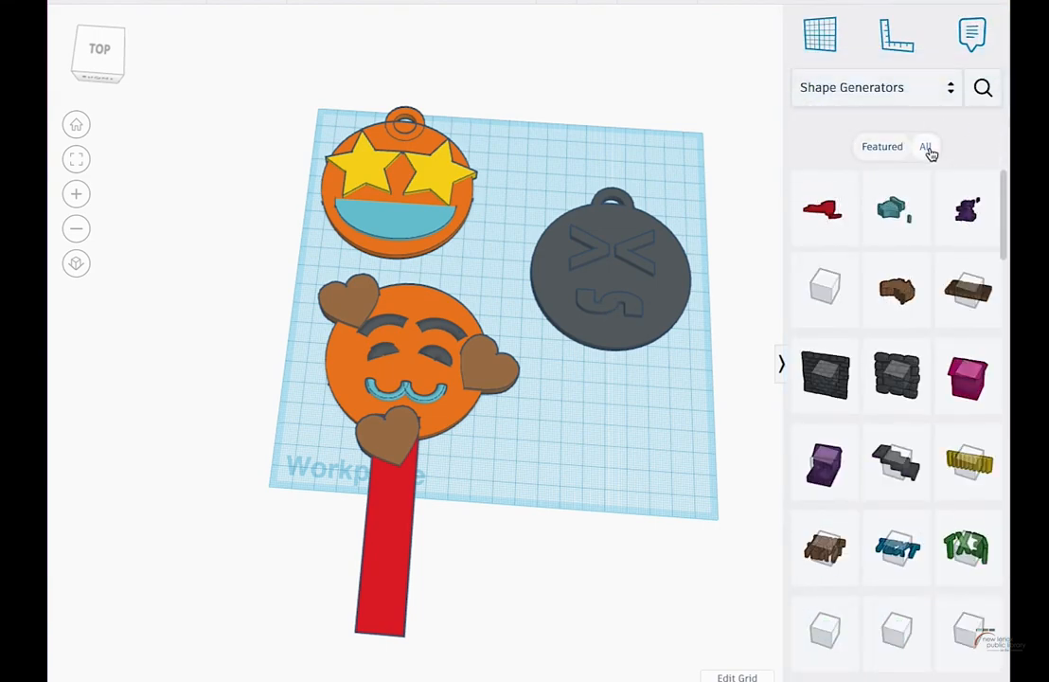
scroll(901, 398, down, 5)
scroll(902, 398, down, 2)
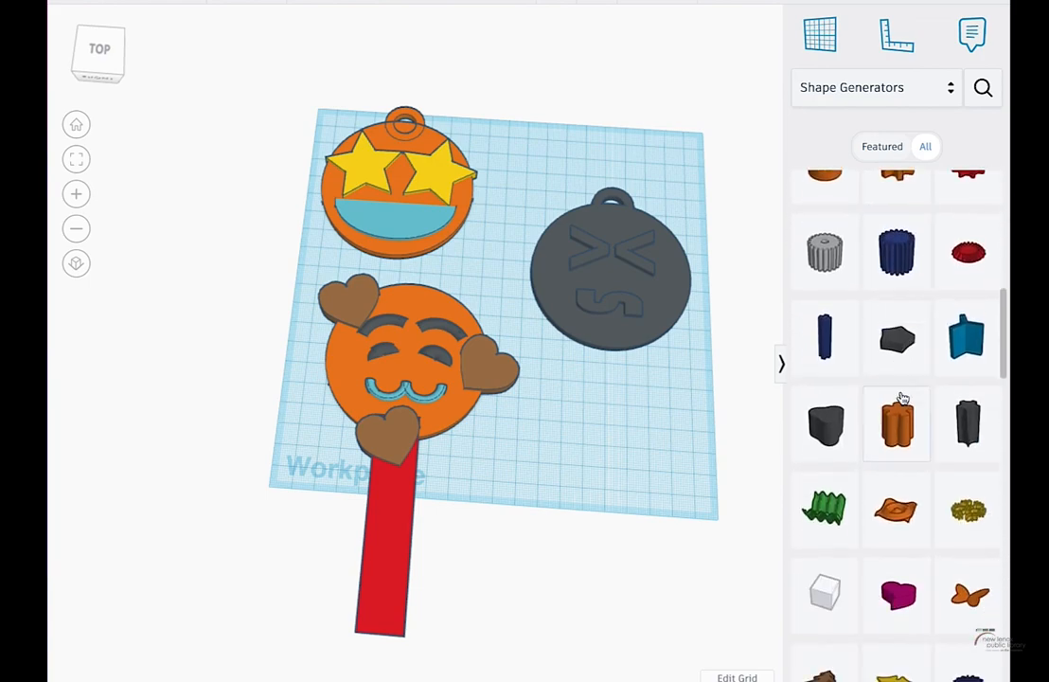
Try out a Custom Gear below the gray ornament with its number of points set to 3, and delete it
drag(902, 379, 592, 436)
drag(660, 190, 604, 190)
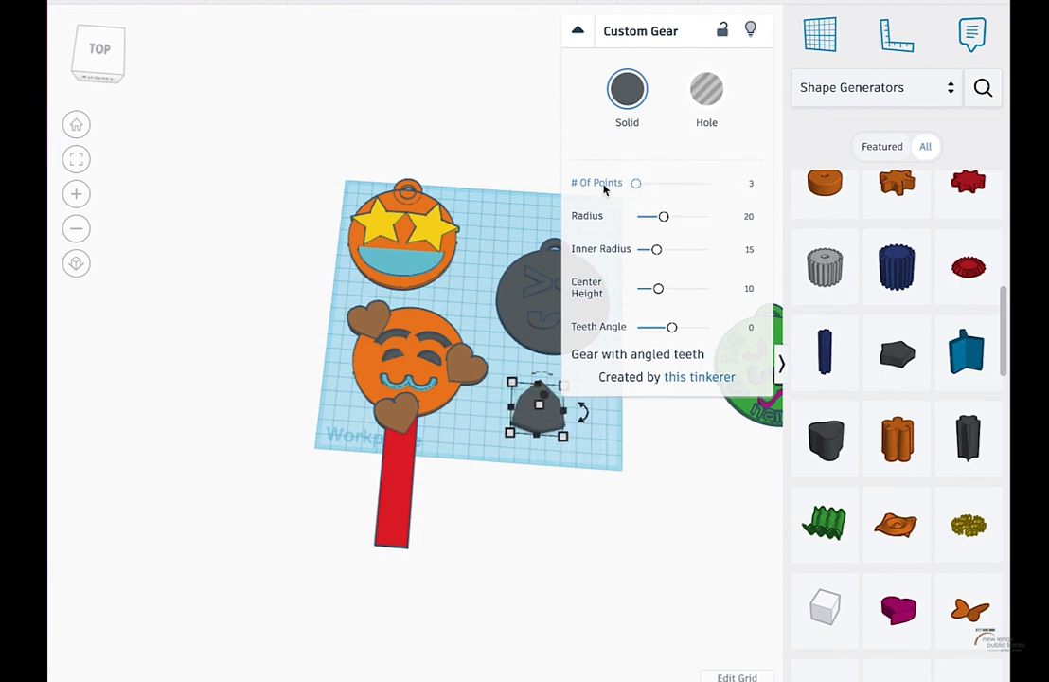
click(577, 30)
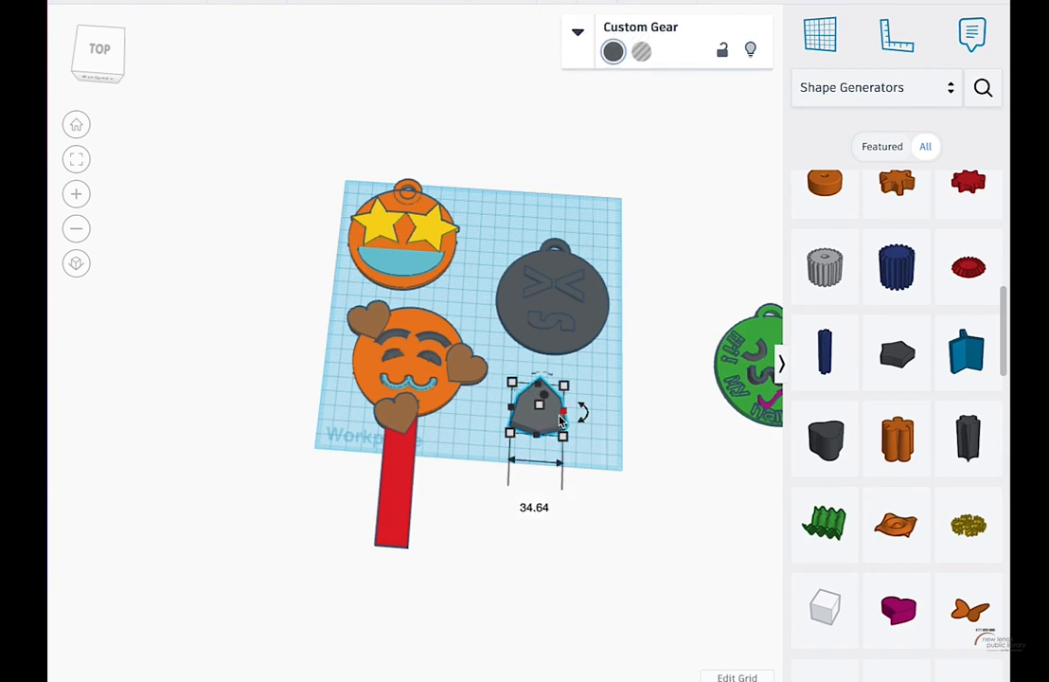
key(Delete)
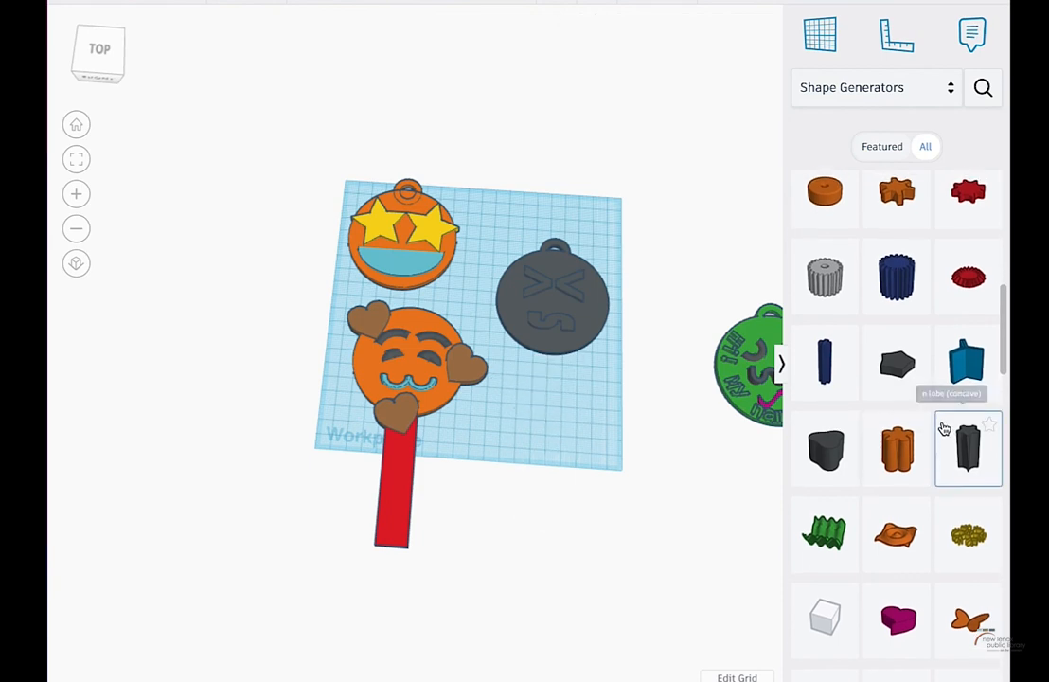
Try out the dark blue cylinder generator below the gray ornament, review its settings and delete it
scroll(944, 426, up, 1)
scroll(942, 427, down, 5)
scroll(943, 427, down, 1)
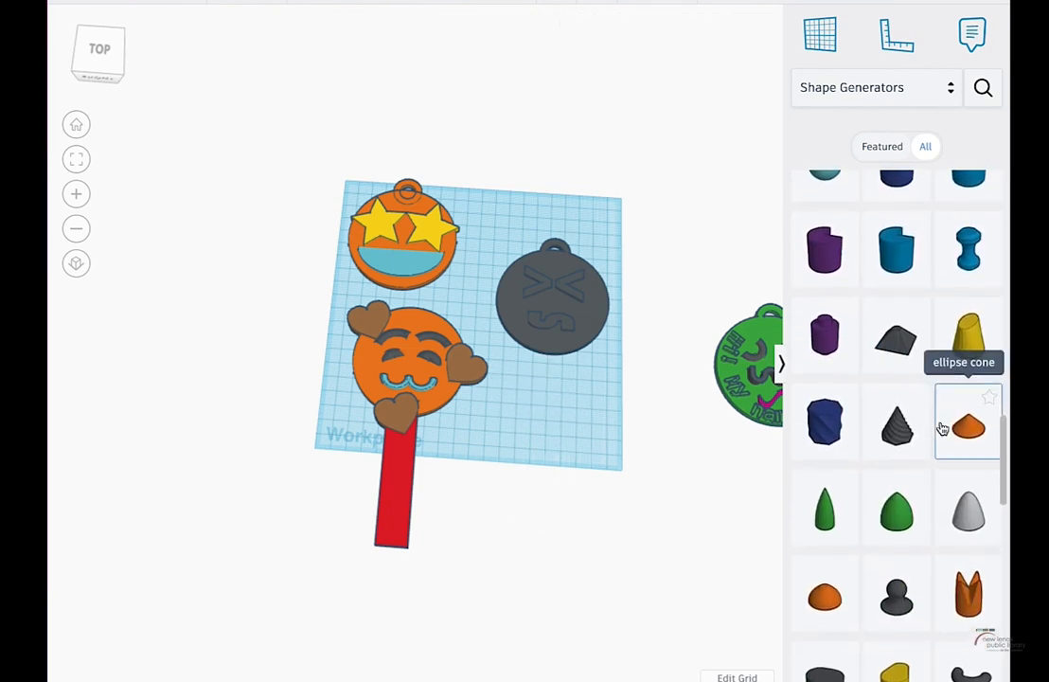
scroll(942, 428, up, 1)
scroll(942, 428, up, 3)
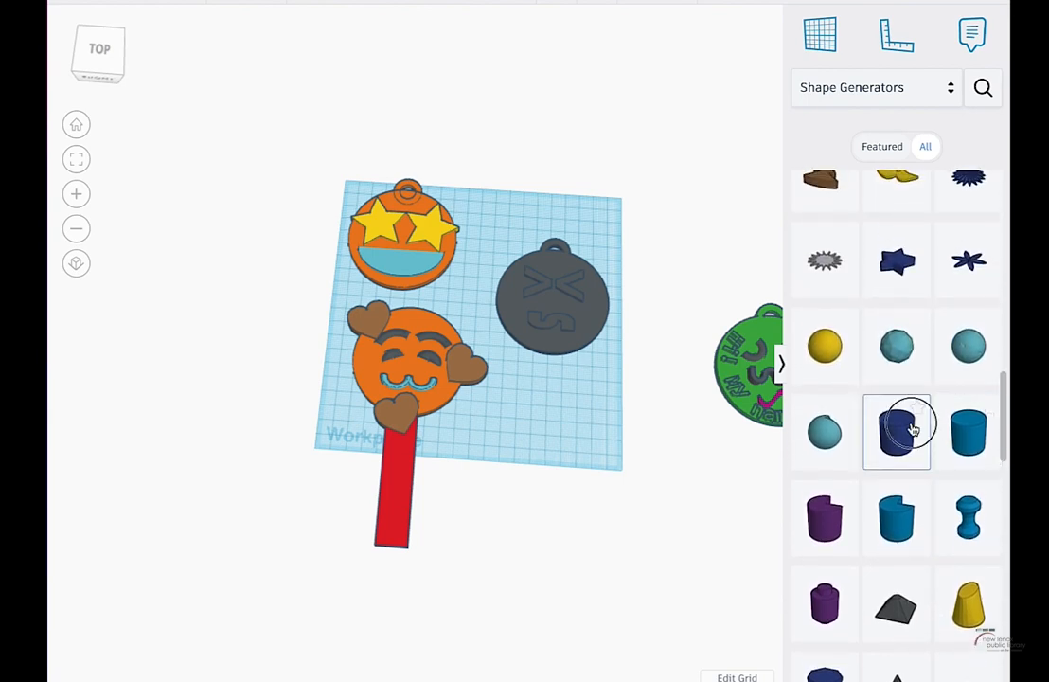
drag(912, 431, 573, 409)
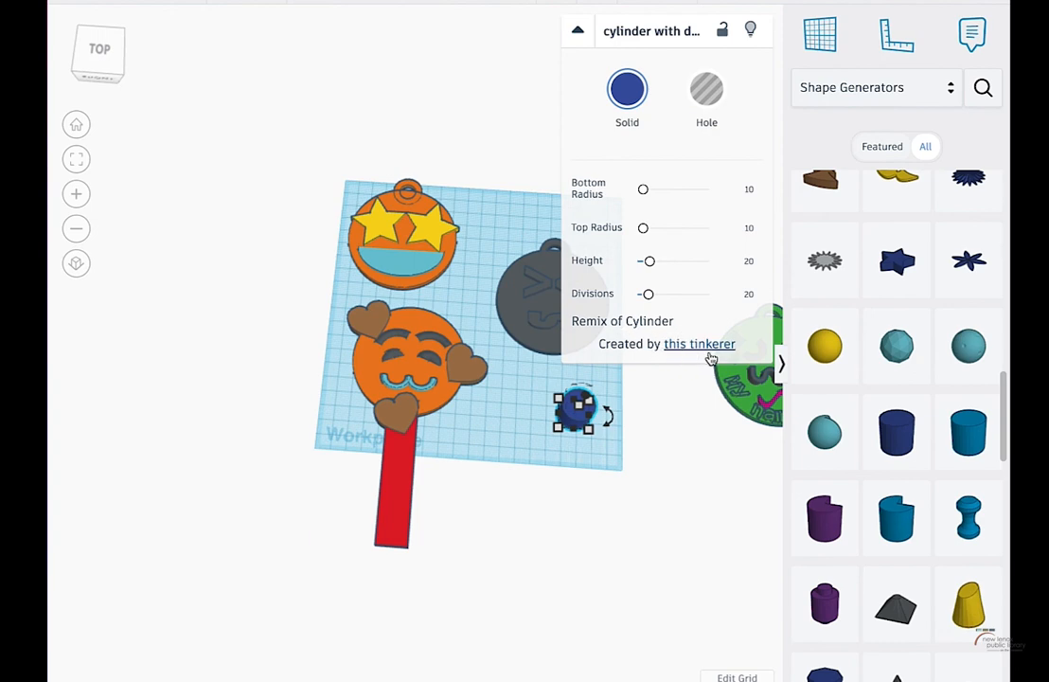
click(610, 457)
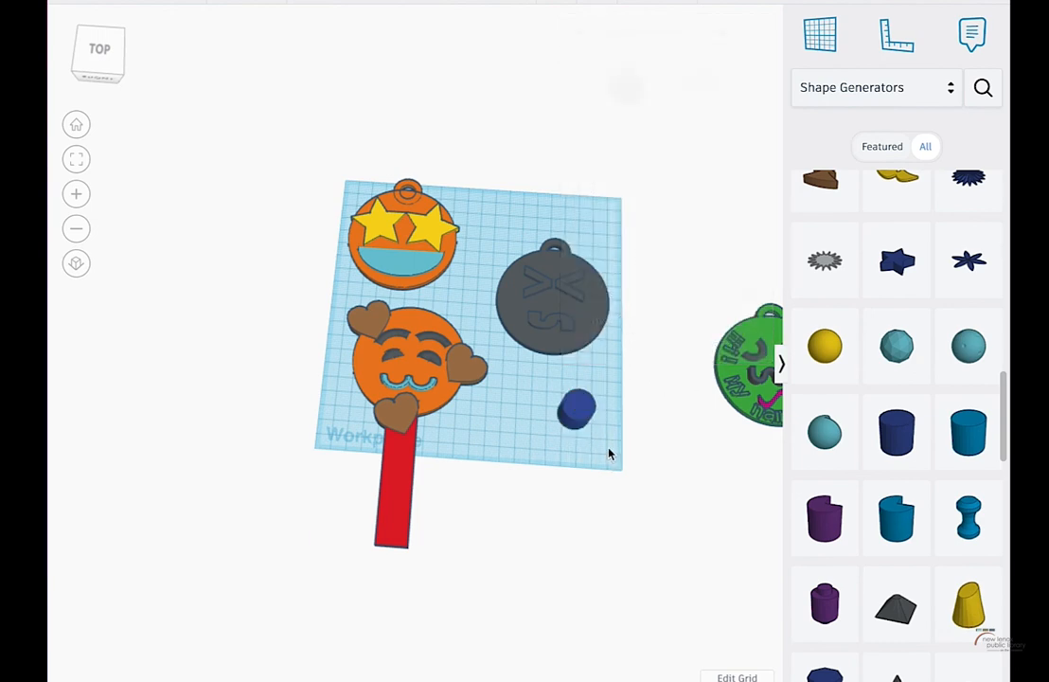
click(580, 413)
key(Delete)
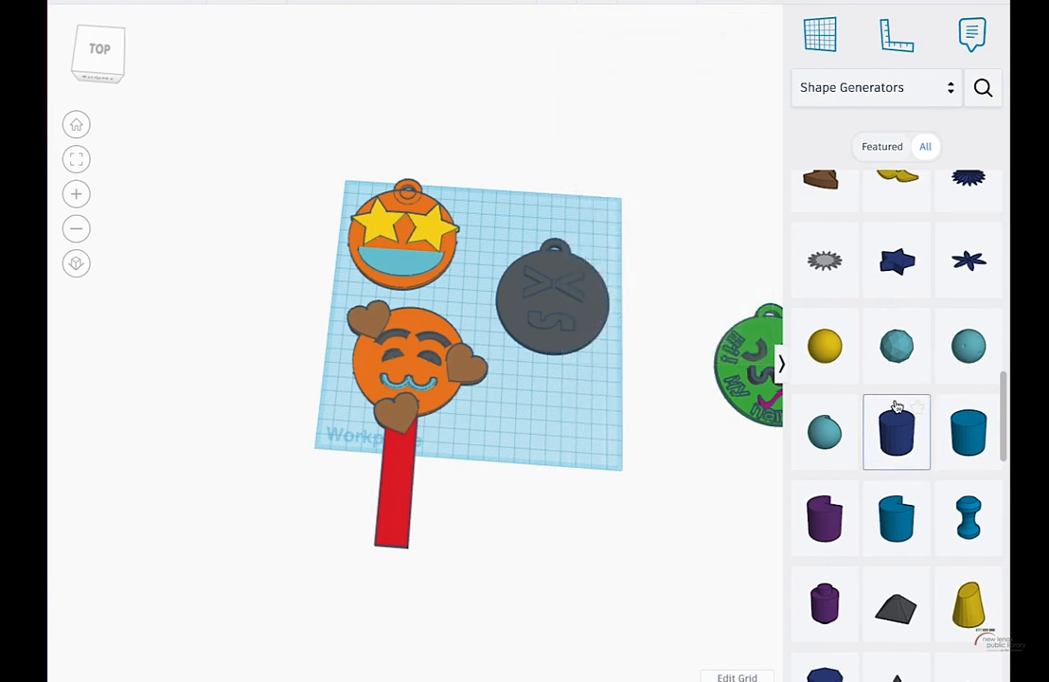
Place the light gray rounded oval shape from the Shape Generators on the workplane below the gray ornament
scroll(895, 407, down, 3)
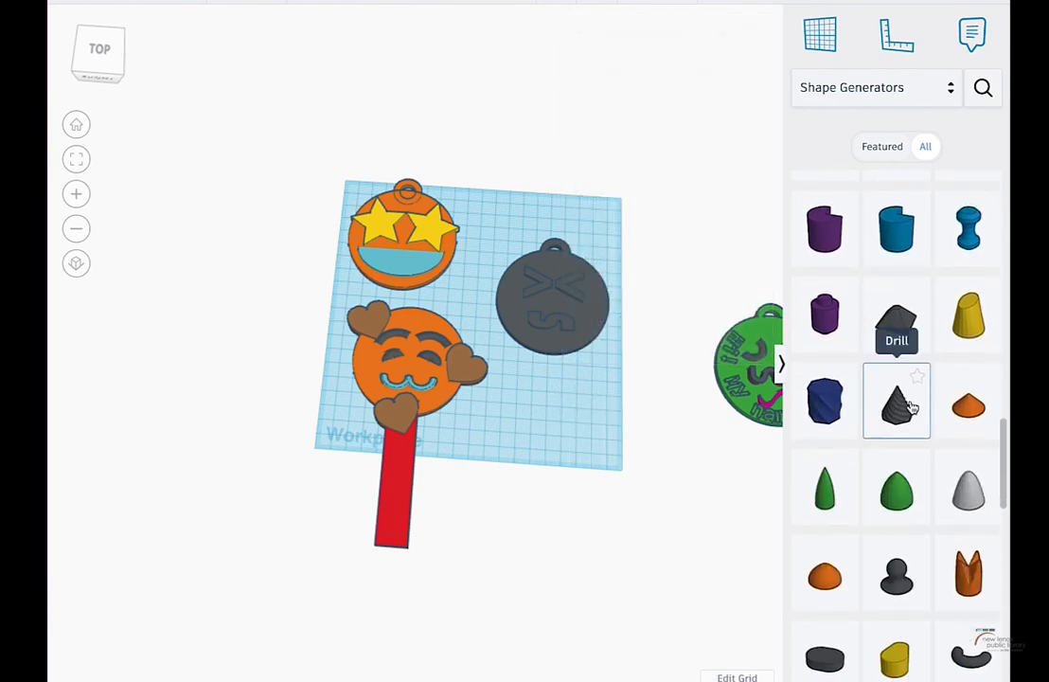
scroll(907, 407, down, 4)
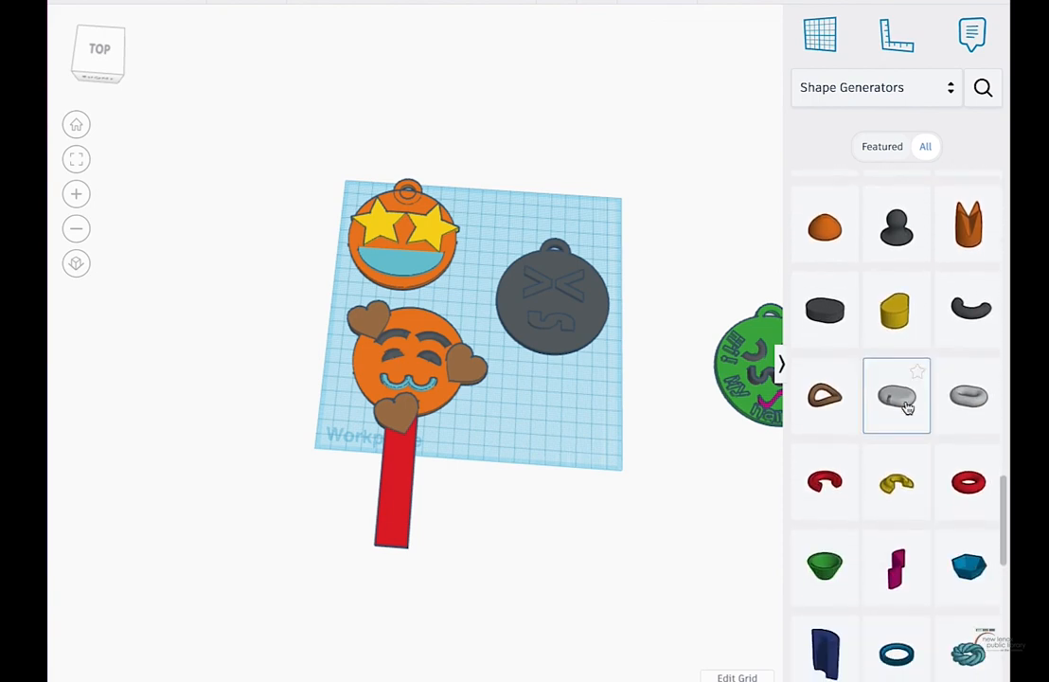
drag(898, 405, 543, 452)
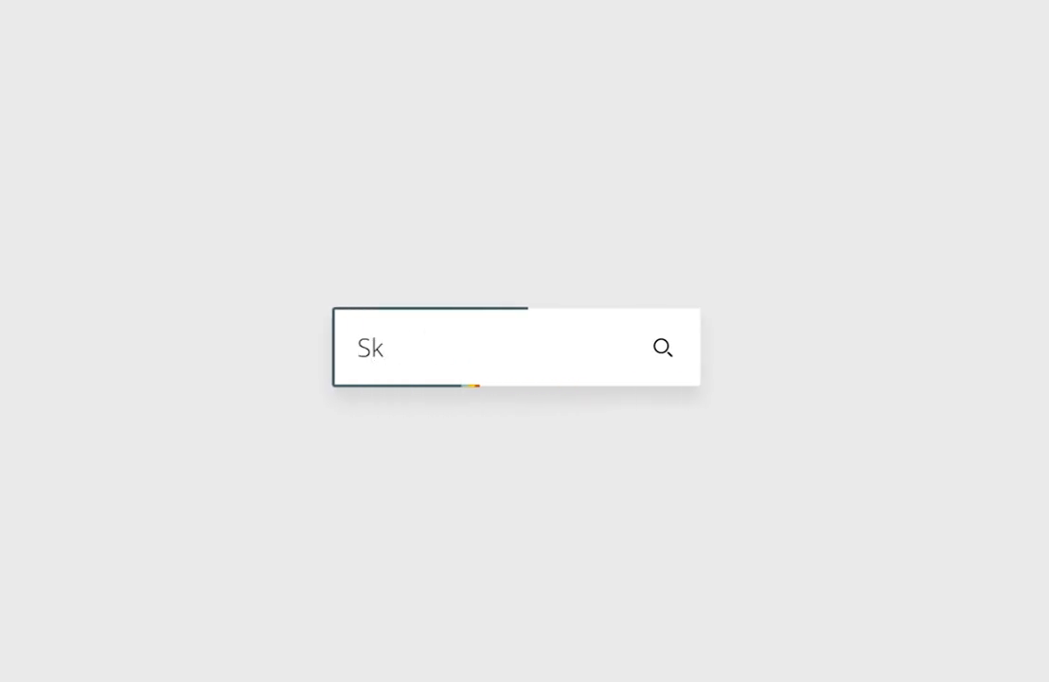